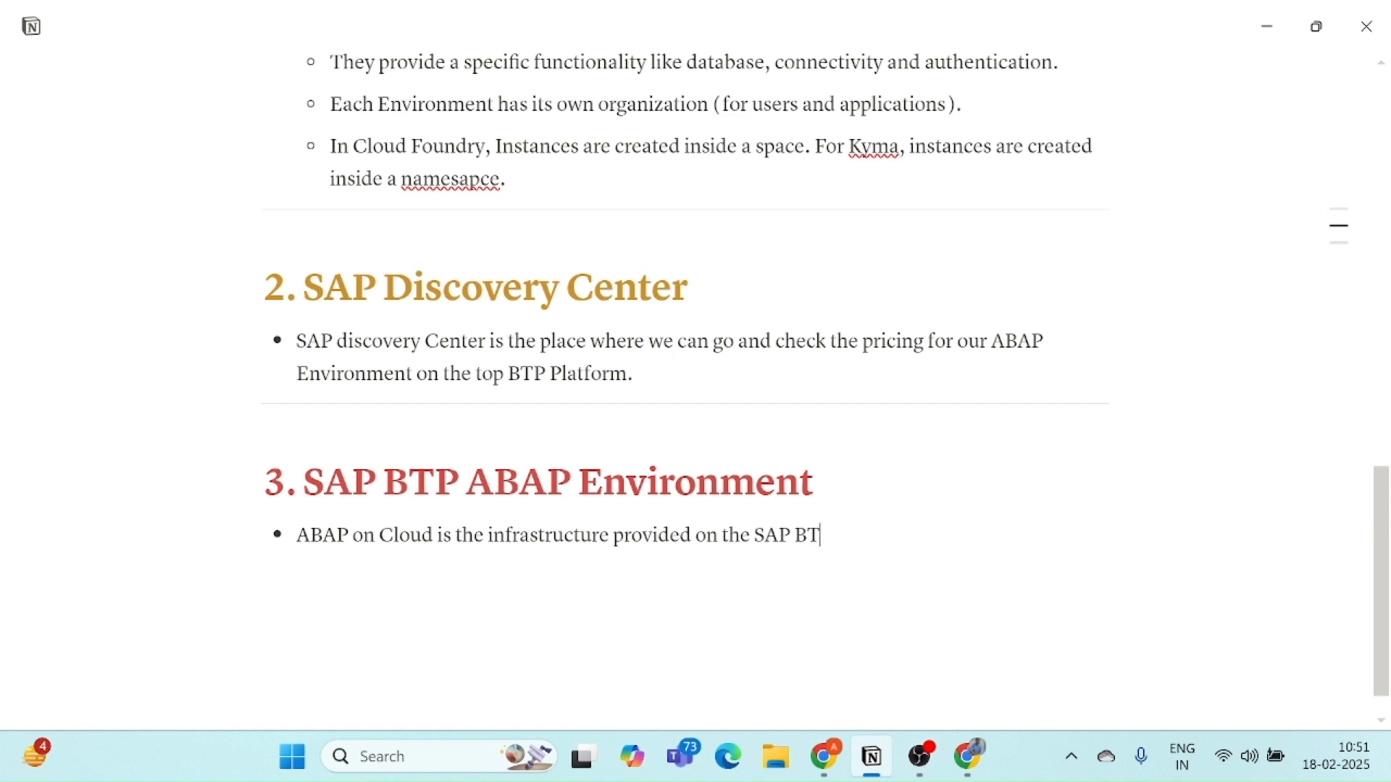
Finish the section 3 bullet with "SAP BTP Platform as a ABAP Environment where we can run our ABAP code on Cloud.".
{"action": "type", "text": "Platform as a "}
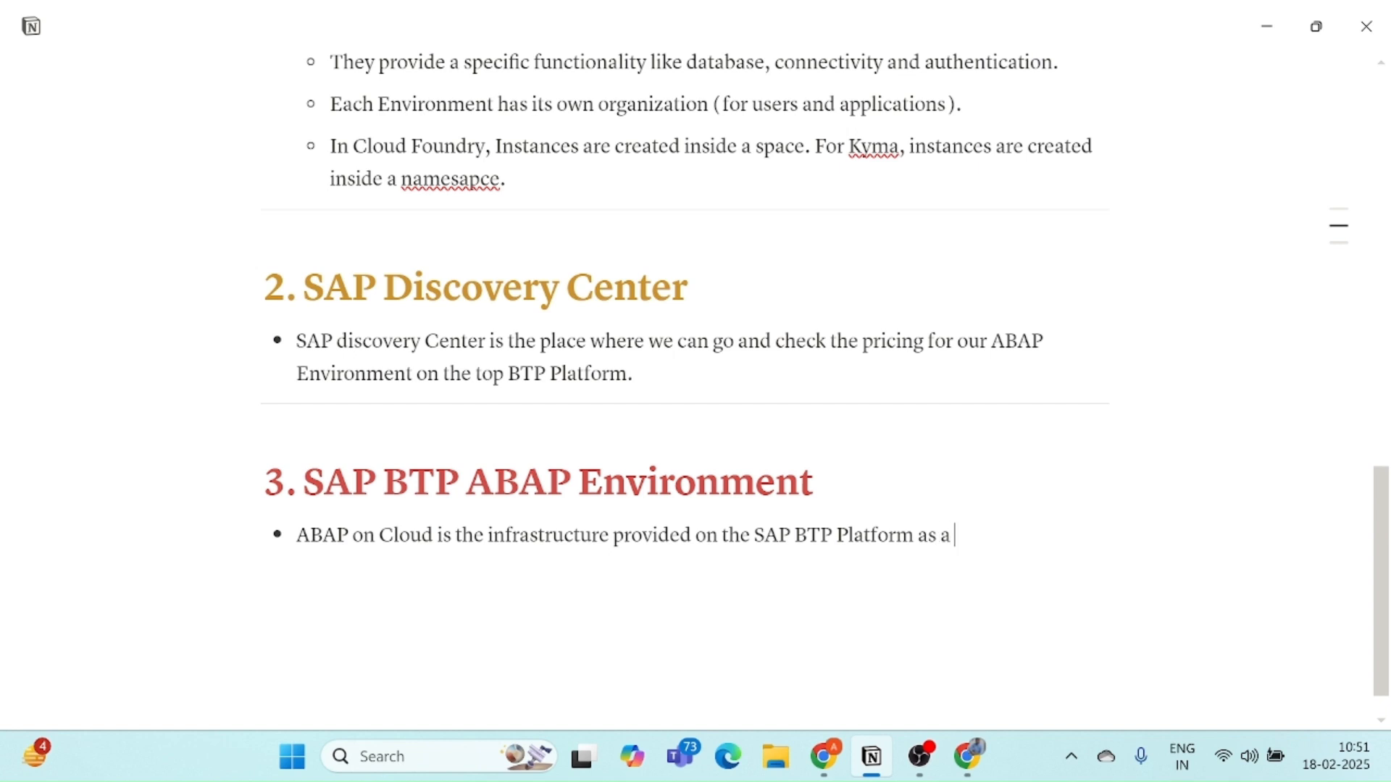
{"action": "type", "text": "ABAP Environ"}
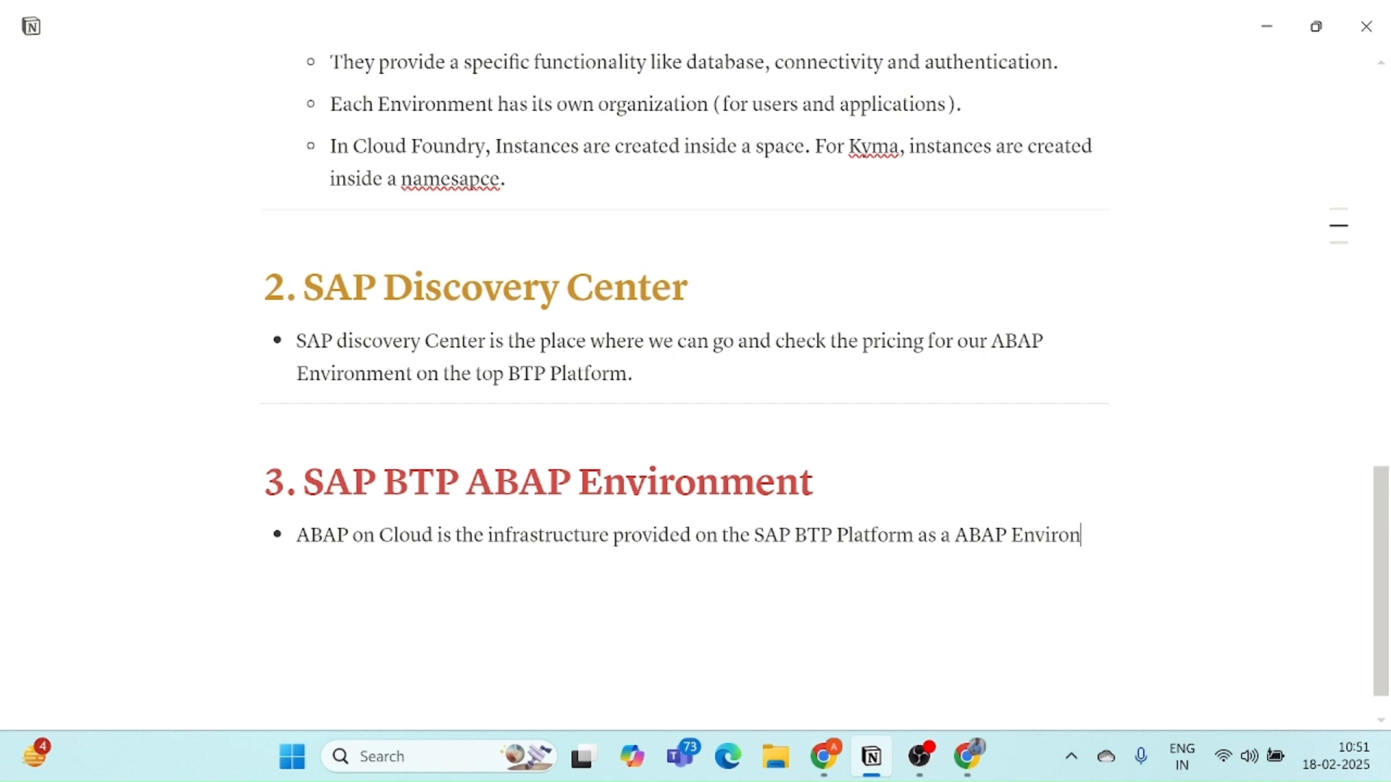
{"action": "type", "text": "ment where we can run our "}
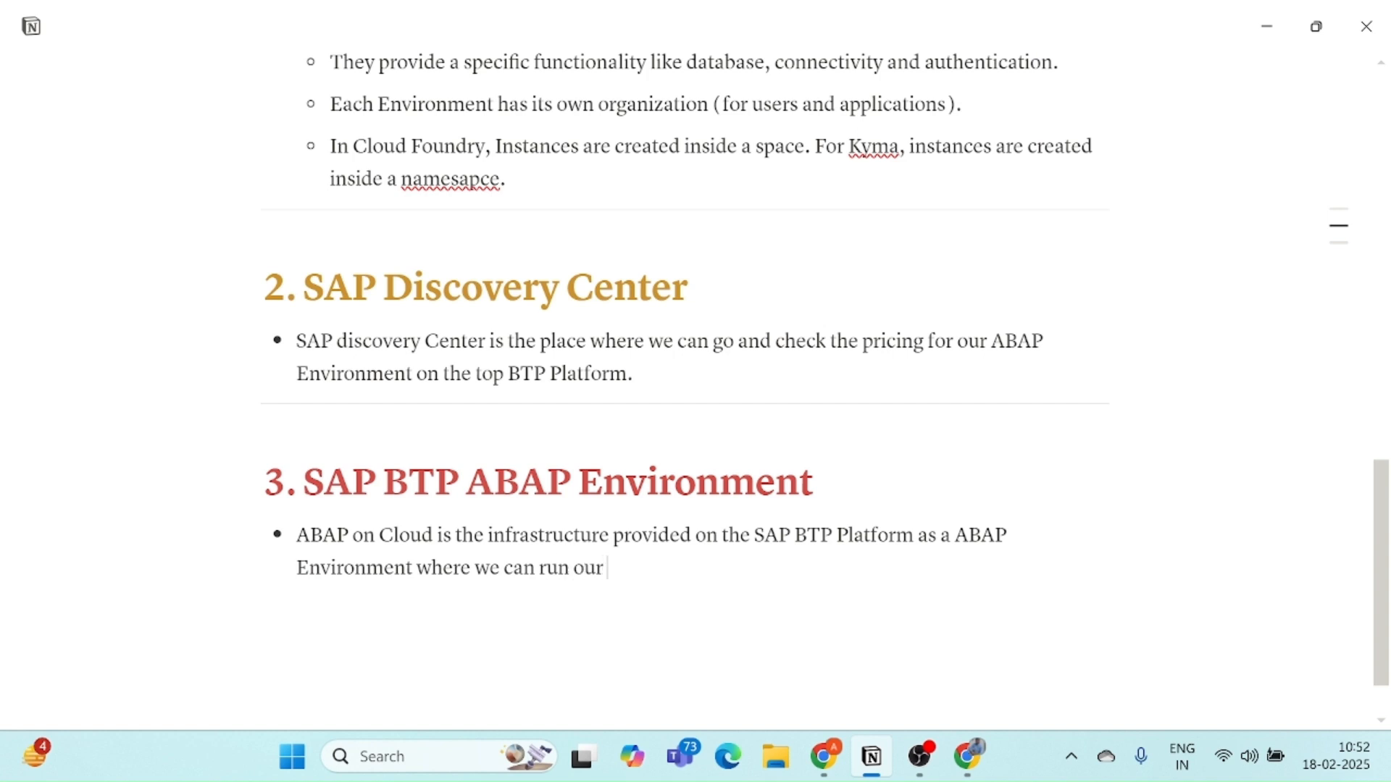
{"action": "type", "text": "ABAP code on Cloud."}
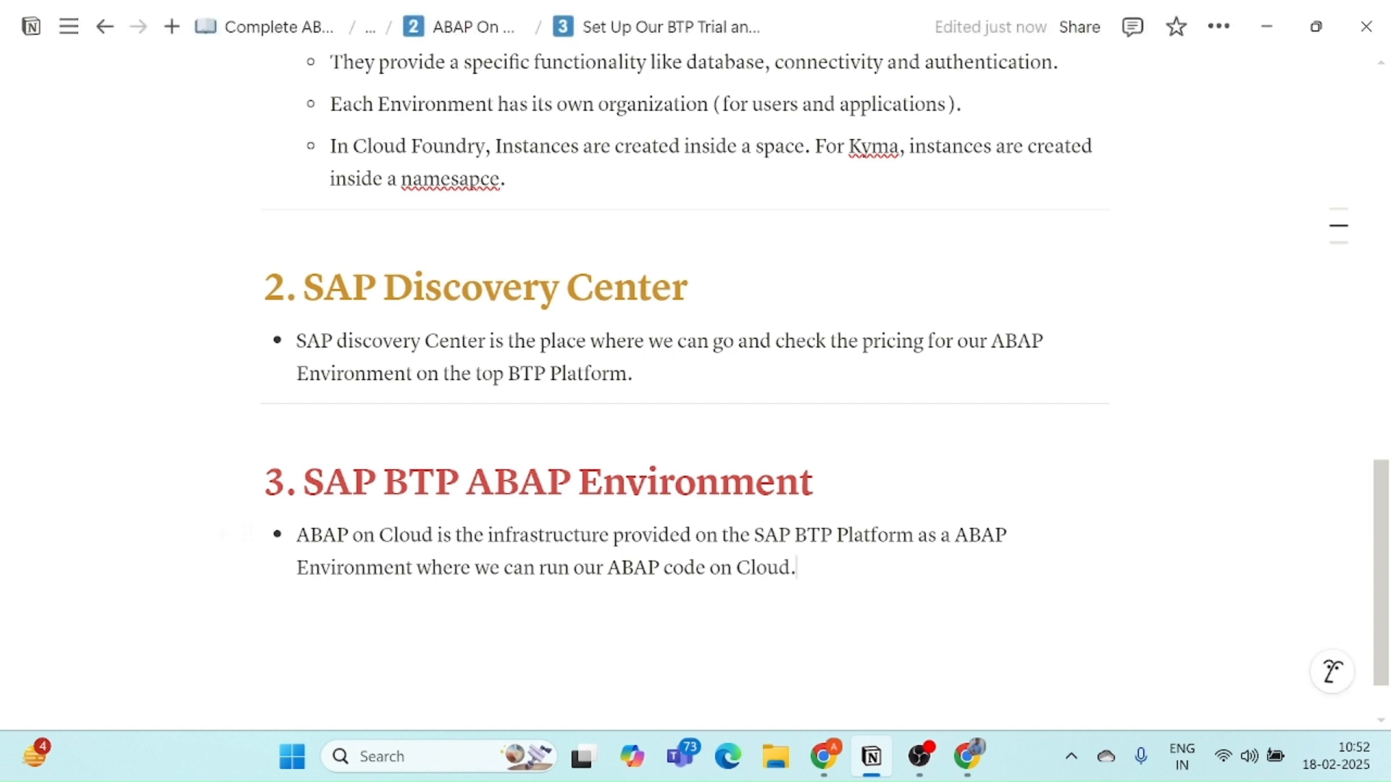
Switch to Chrome to examine the SAP BTP ABAP environment architecture diagram and return to the Notion notes.
{"action": "left_click", "coordinate": [826, 765]}
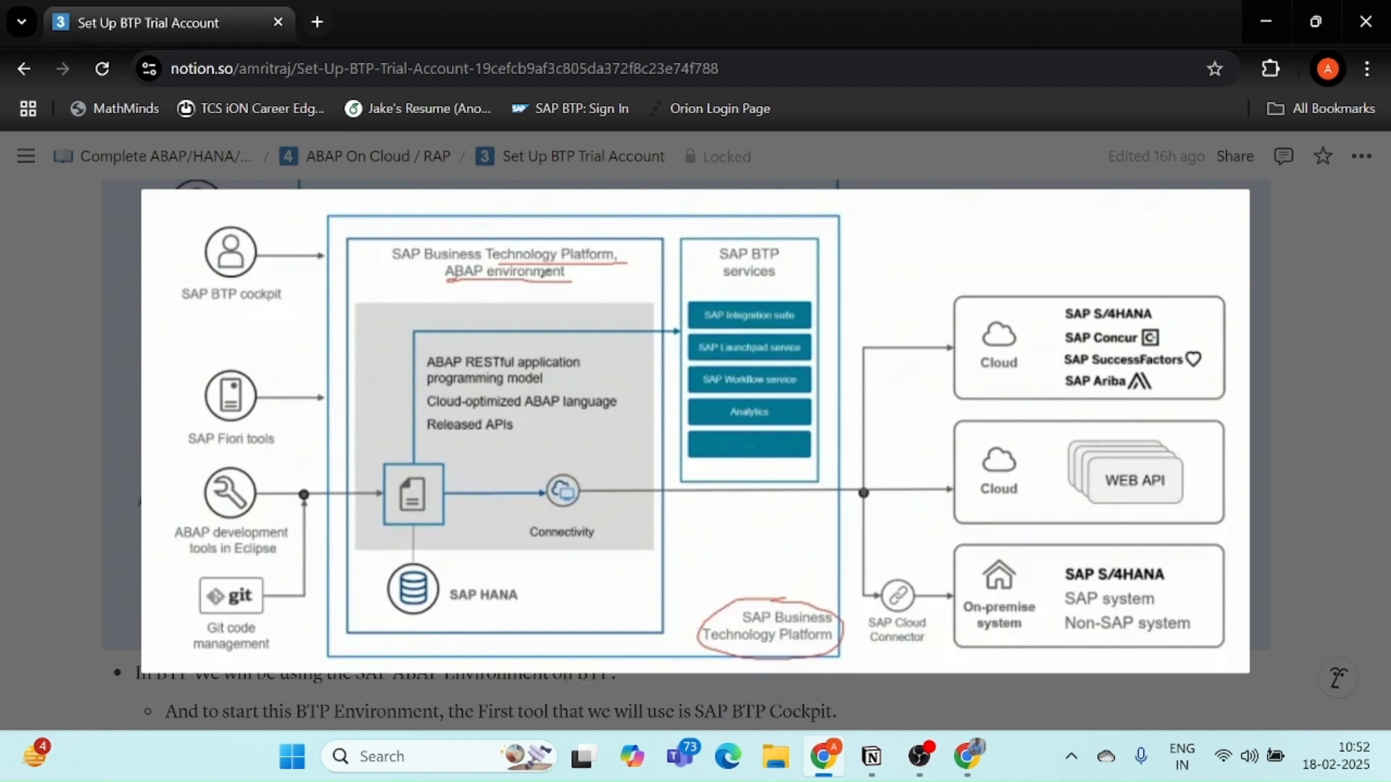
{"action": "left_click", "coordinate": [883, 769]}
{"action": "scroll", "coordinate": [804, 493], "scroll_direction": "down", "scroll_amount": 1}
End the bullet list of section 3 and insert a divider below it.
{"action": "left_click", "coordinate": [804, 491]}
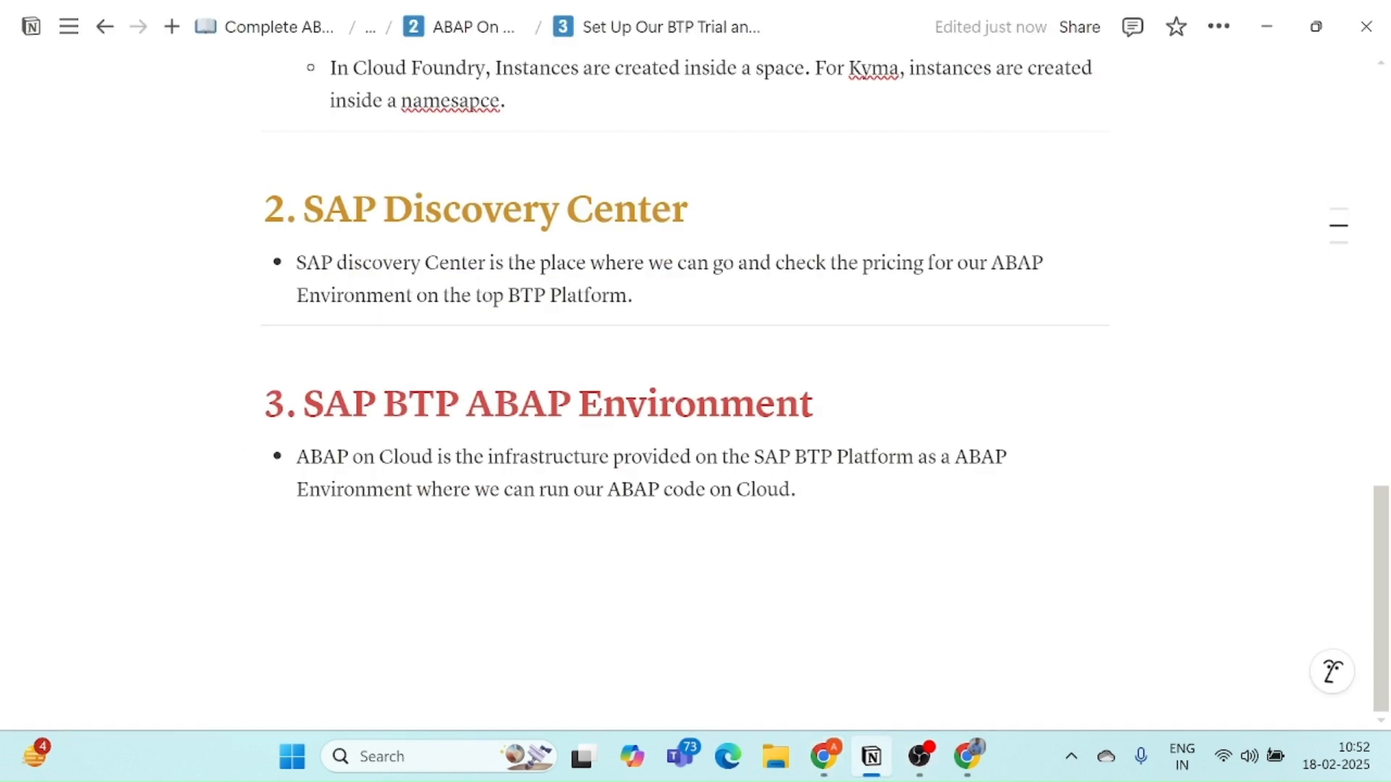
{"action": "key", "text": "Return"}
{"action": "key", "text": "Return"}
{"action": "type", "text": "/div"}
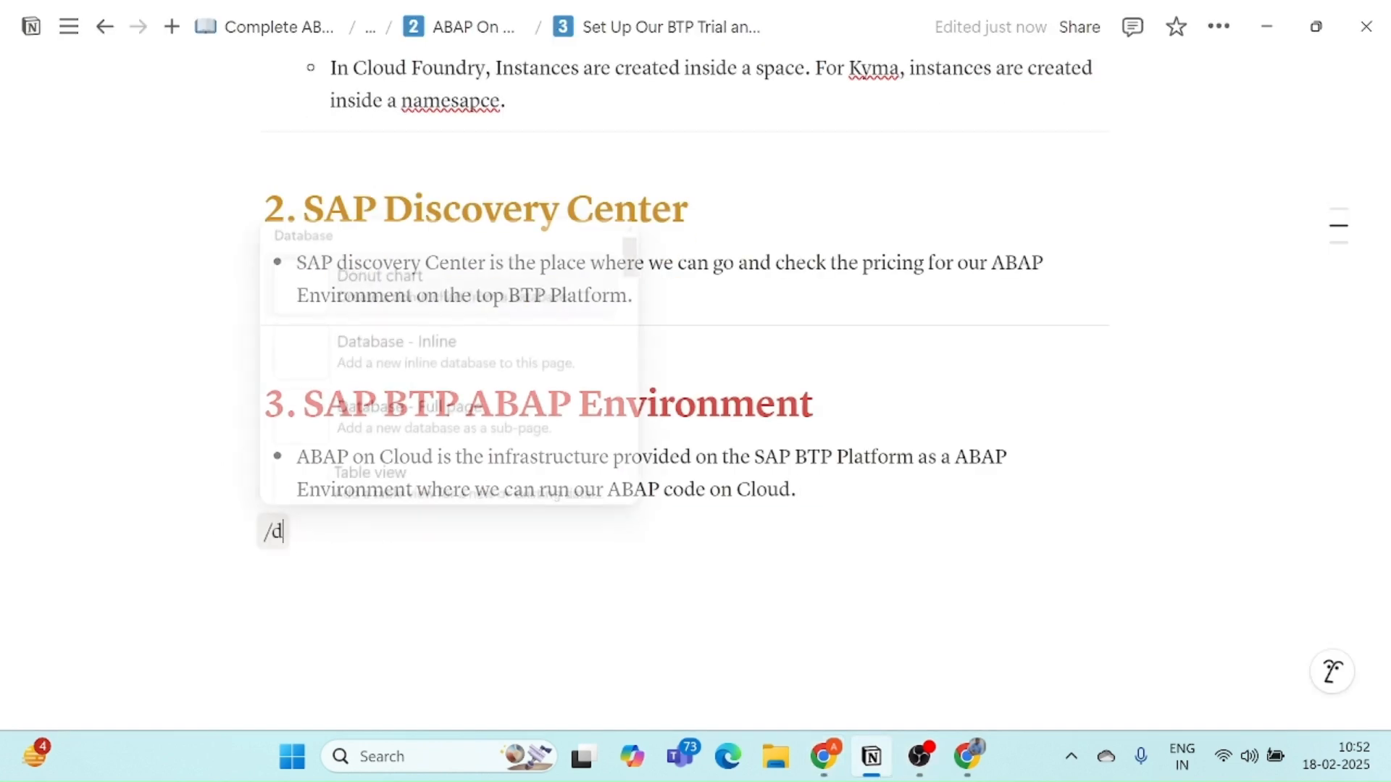
{"action": "key", "text": "Return"}
Add a level 1 heading below the divider reading "4. How to create account on SAP BTP ?".
{"action": "type", "text": "/h"}
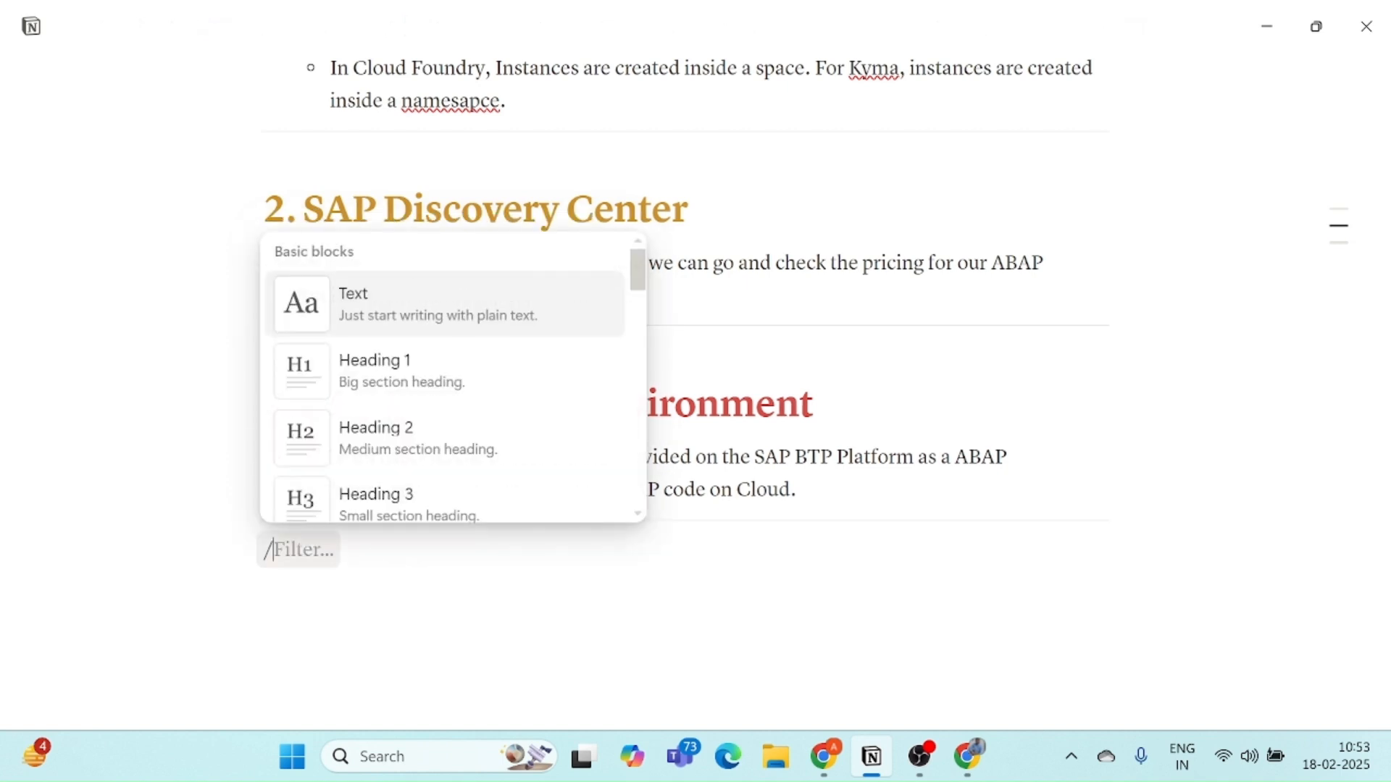
{"action": "key", "text": "Return"}
{"action": "type", "text": "4."}
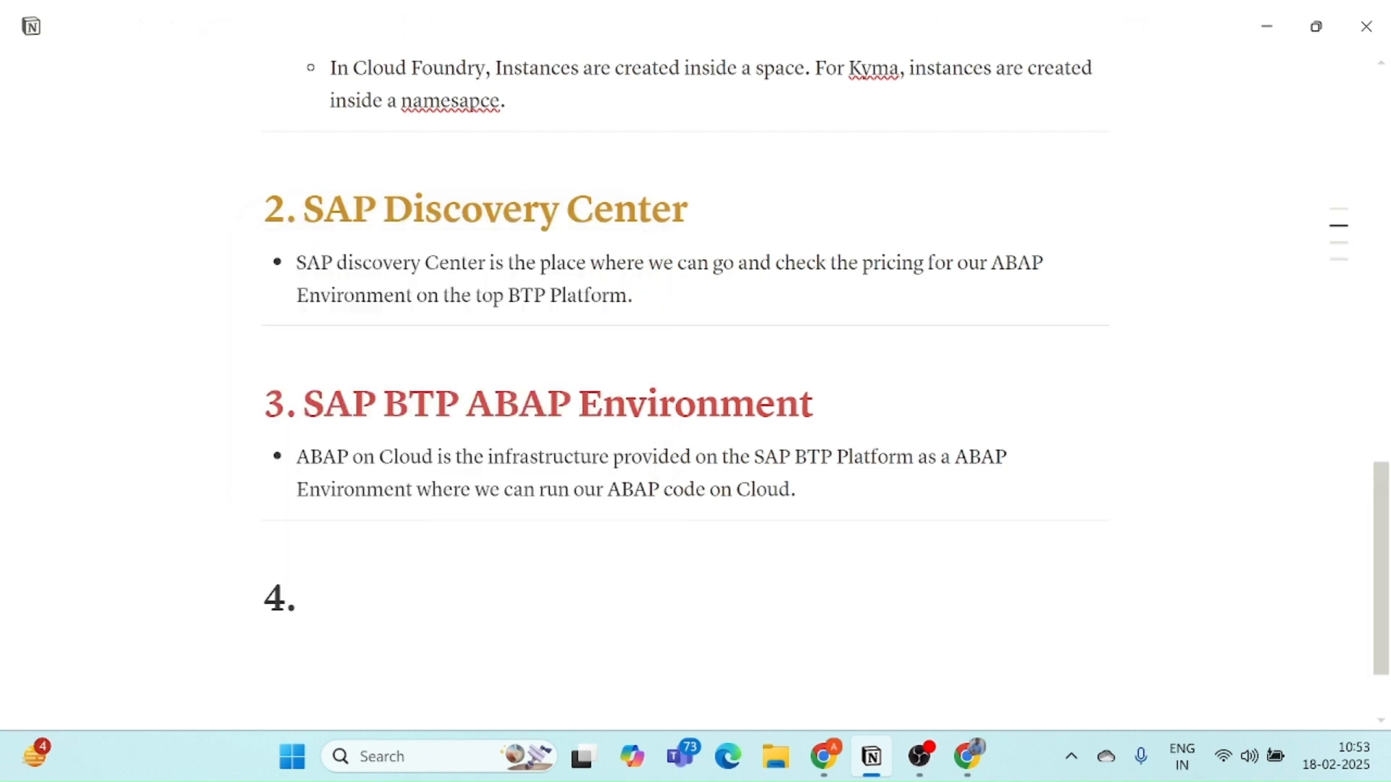
{"action": "scroll", "coordinate": [685, 391], "scroll_direction": "down", "scroll_amount": 2}
{"action": "type", "text": "Ho"}
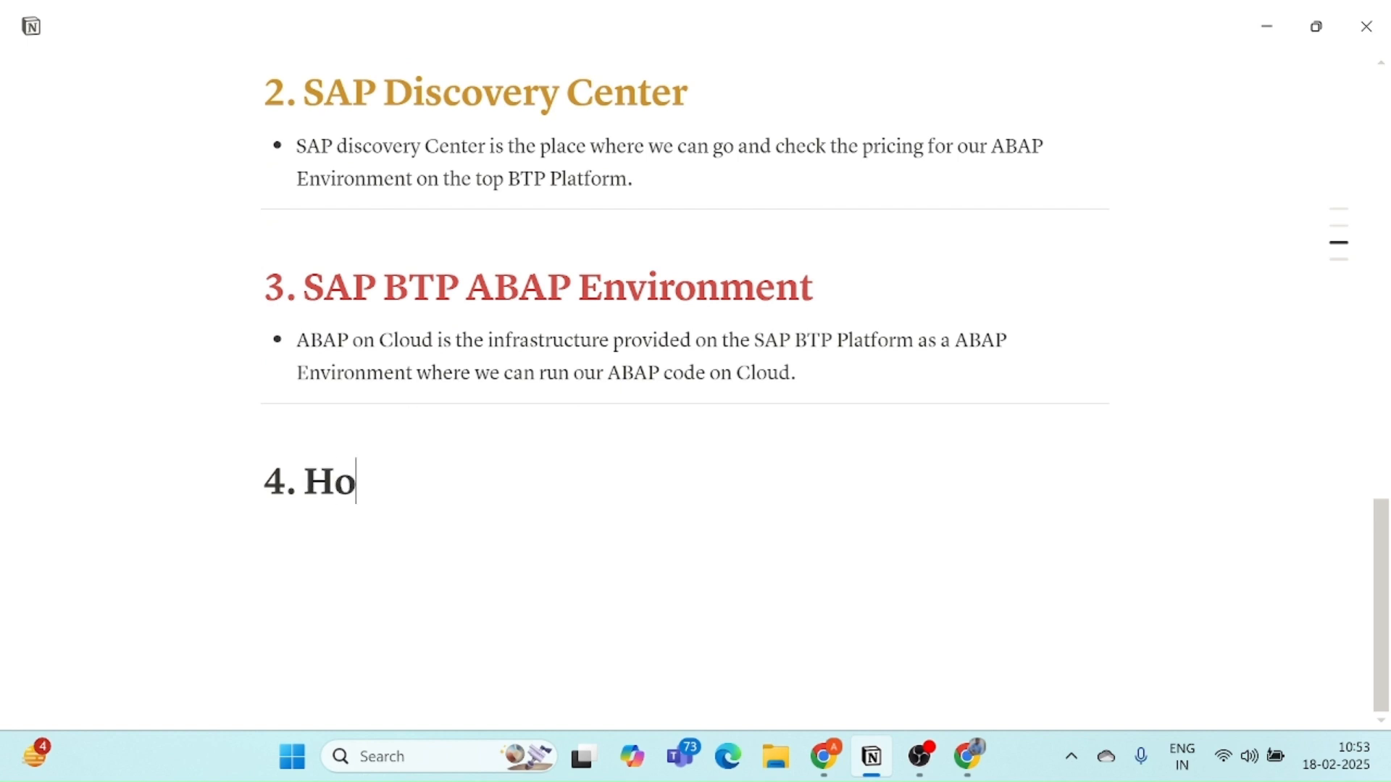
{"action": "type", "text": "w to create"}
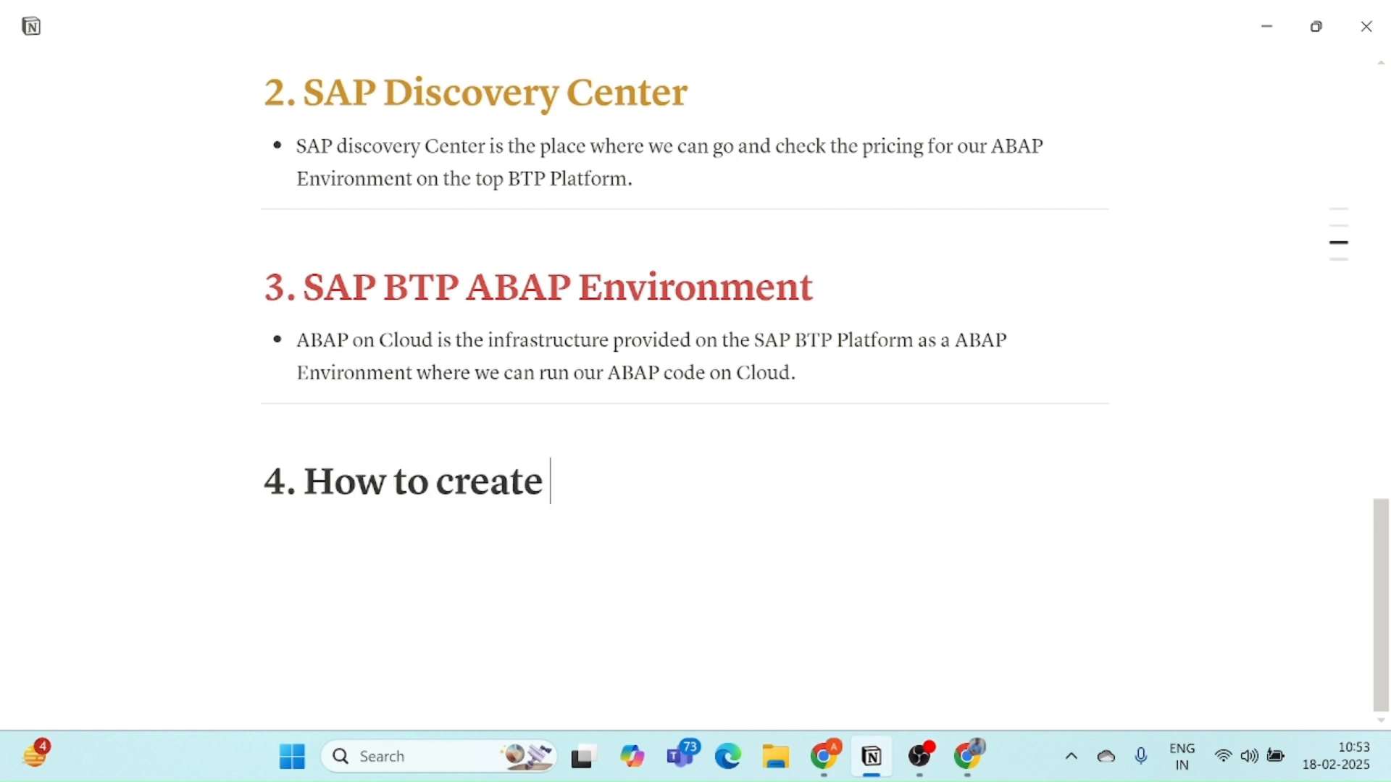
{"action": "type", "text": " account"}
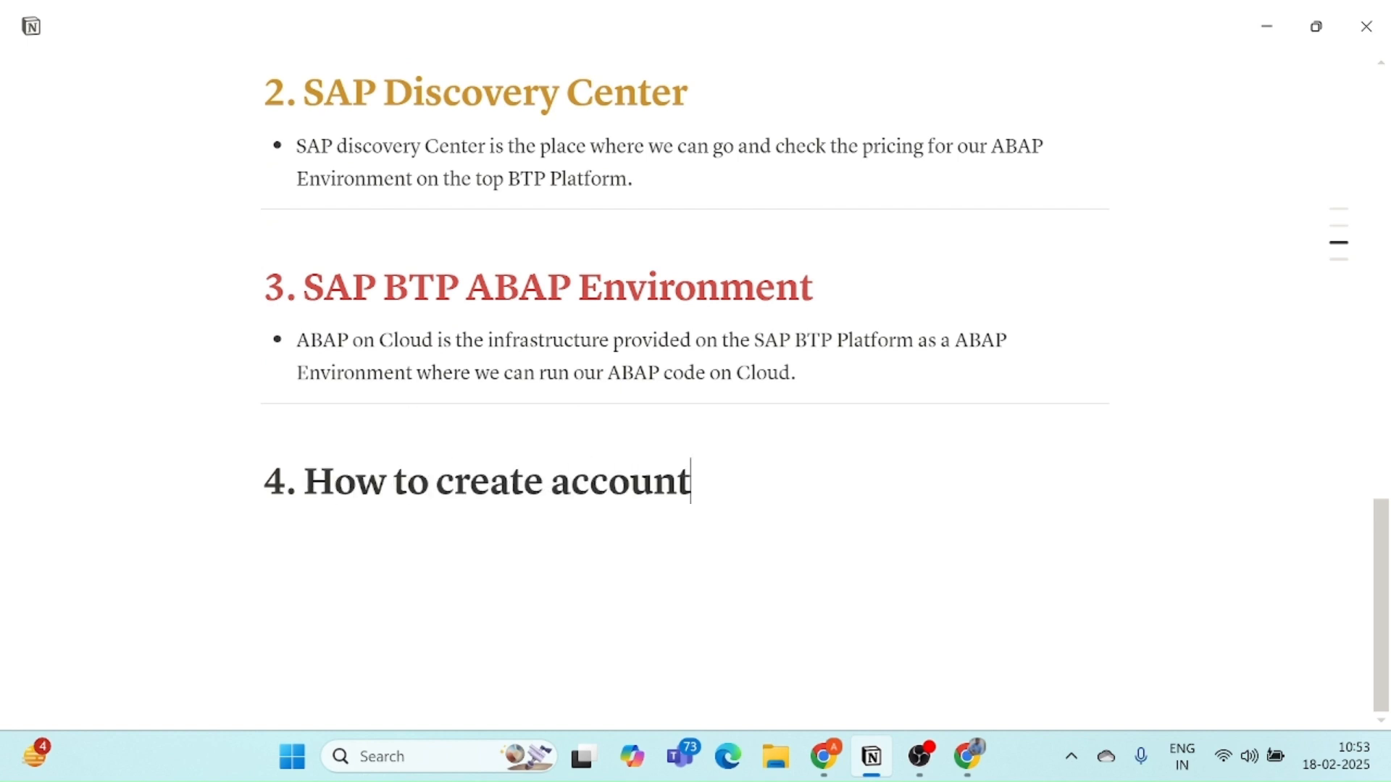
{"action": "type", "text": " on SAP"}
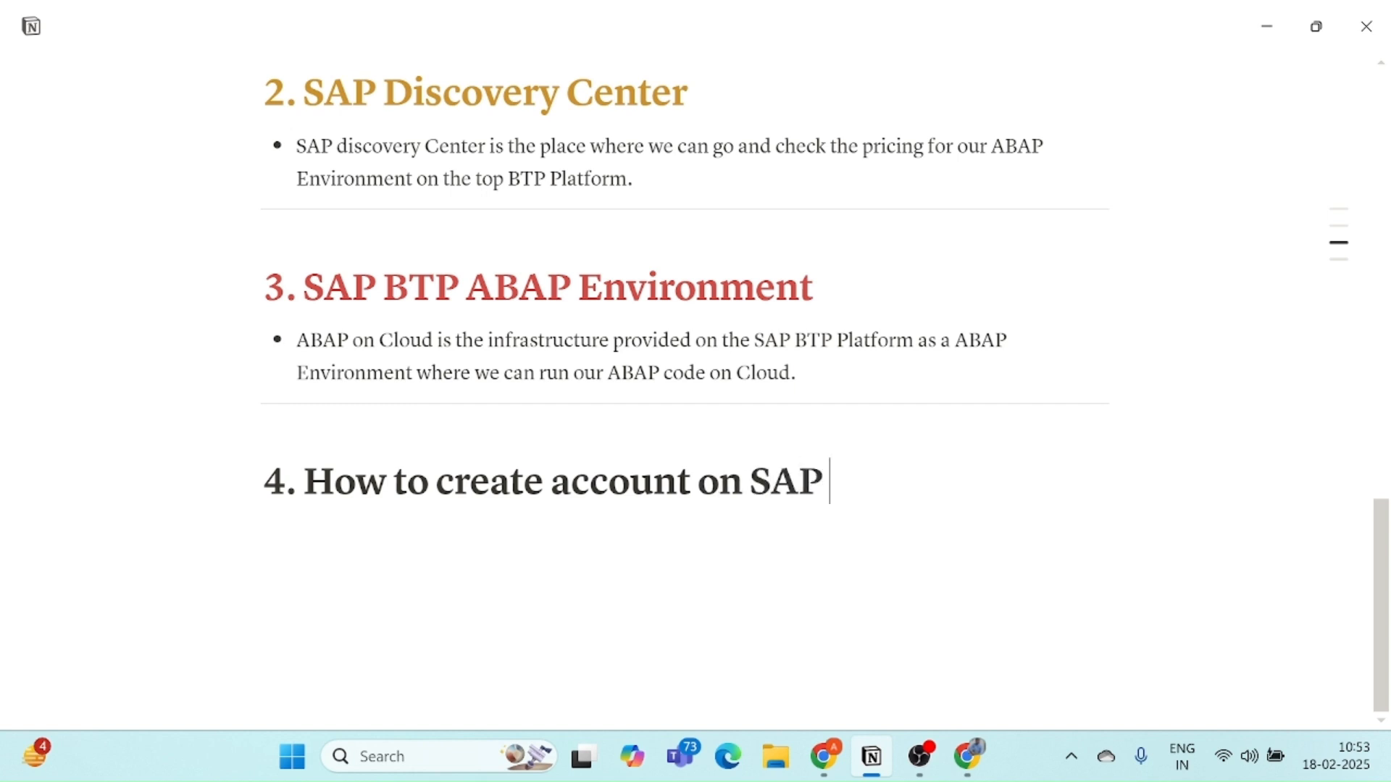
{"action": "type", "text": " BTP ?"}
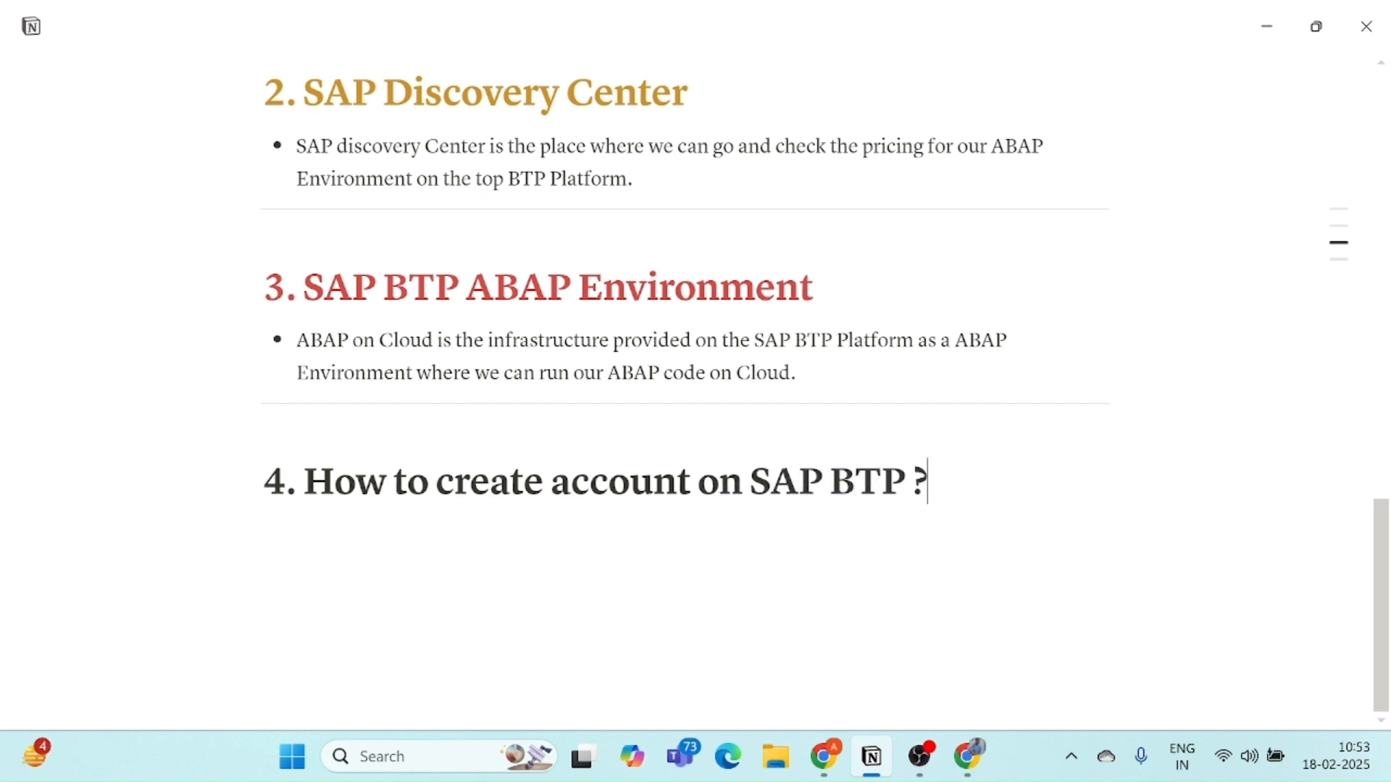
Set the text color of the section 4 heading to blue.
{"action": "left_click_drag", "start_coordinate": [454, 482], "coordinate": [927, 482]}
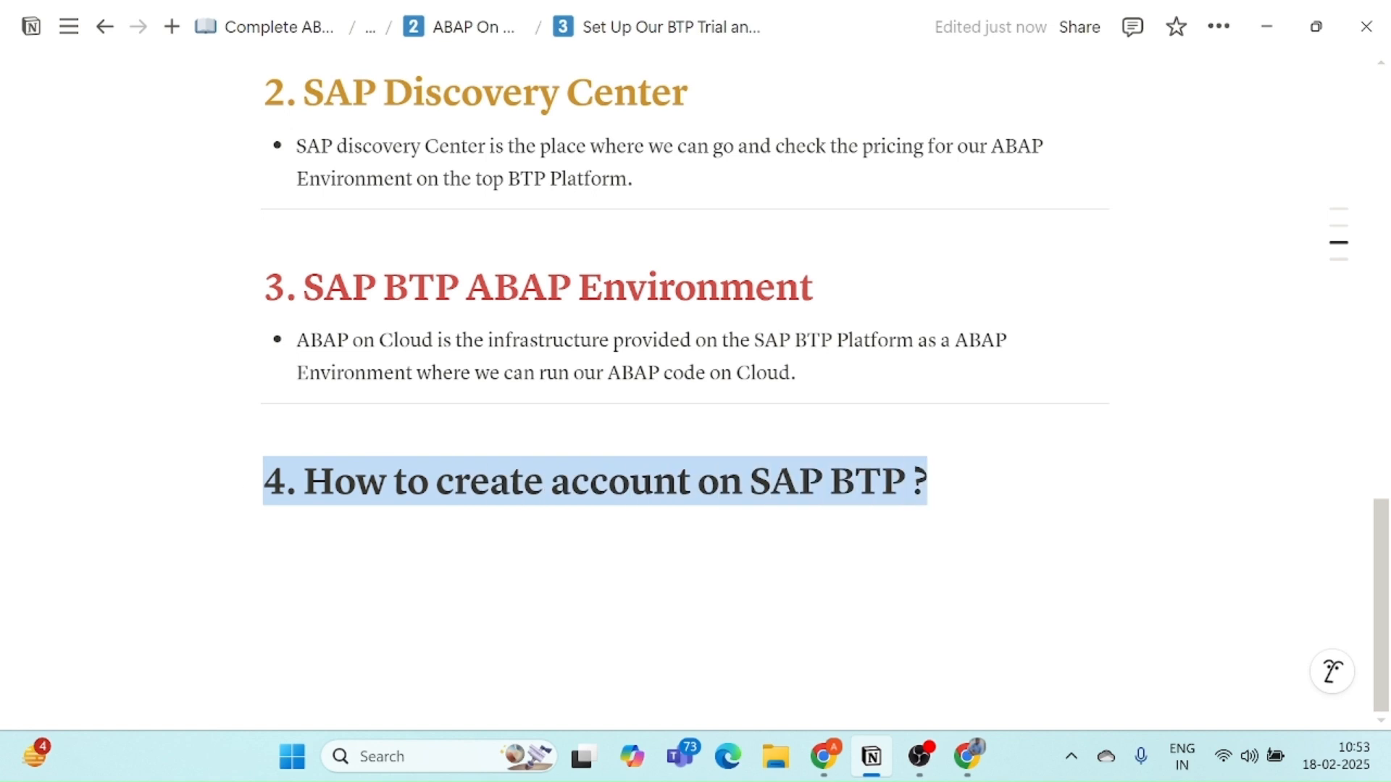
{"action": "left_click", "coordinate": [983, 438]}
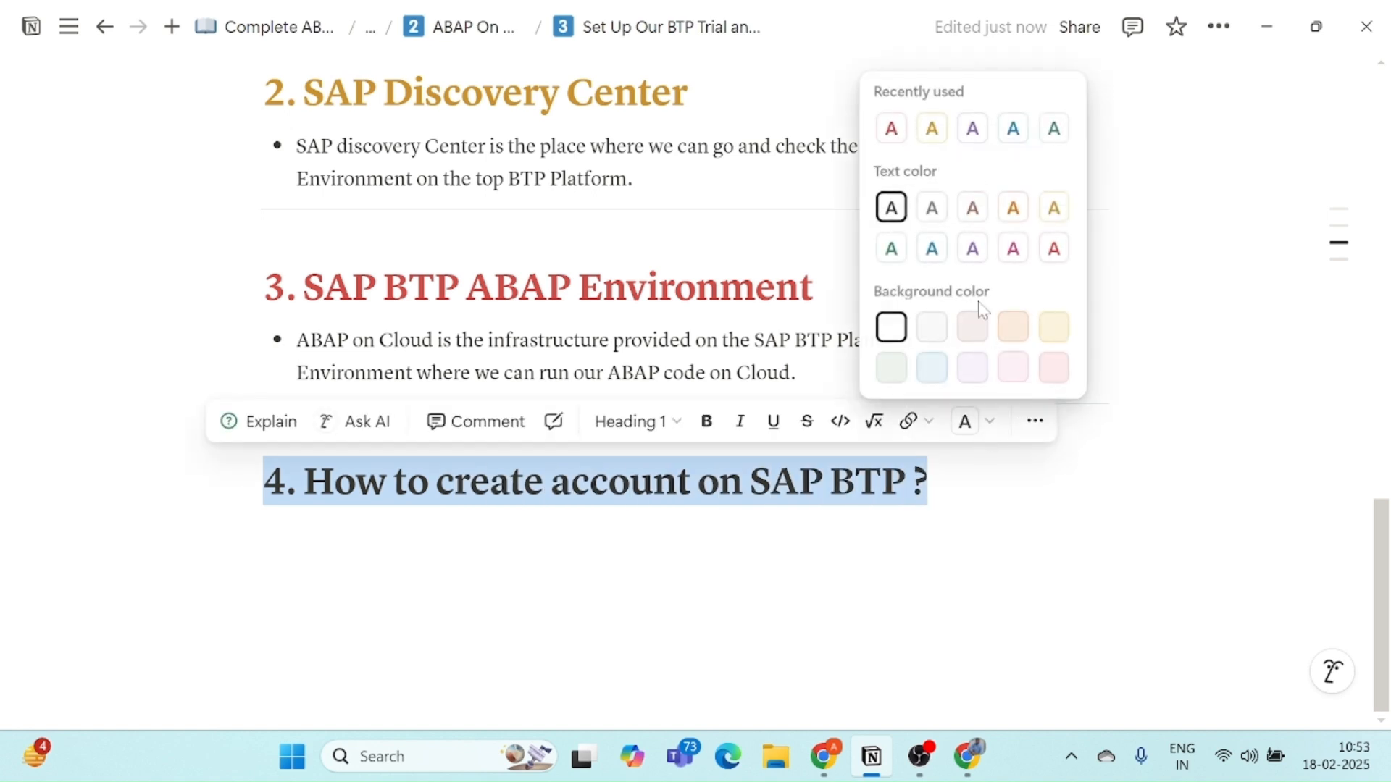
{"action": "left_click", "coordinate": [931, 261]}
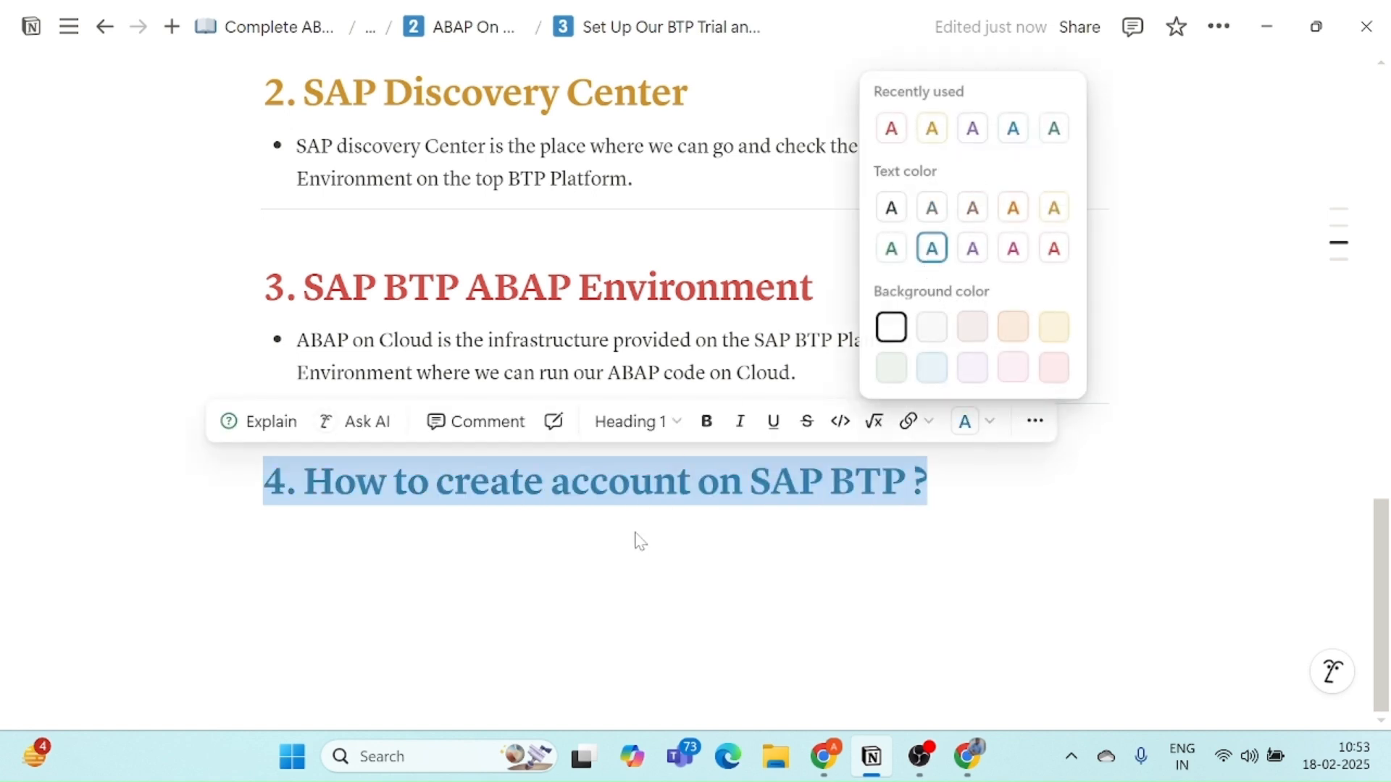
Start a bullet under heading 4 reading "If you already a SAP Universal id then it is perfect you can directly use that otherwise".
{"action": "left_click", "coordinate": [612, 596]}
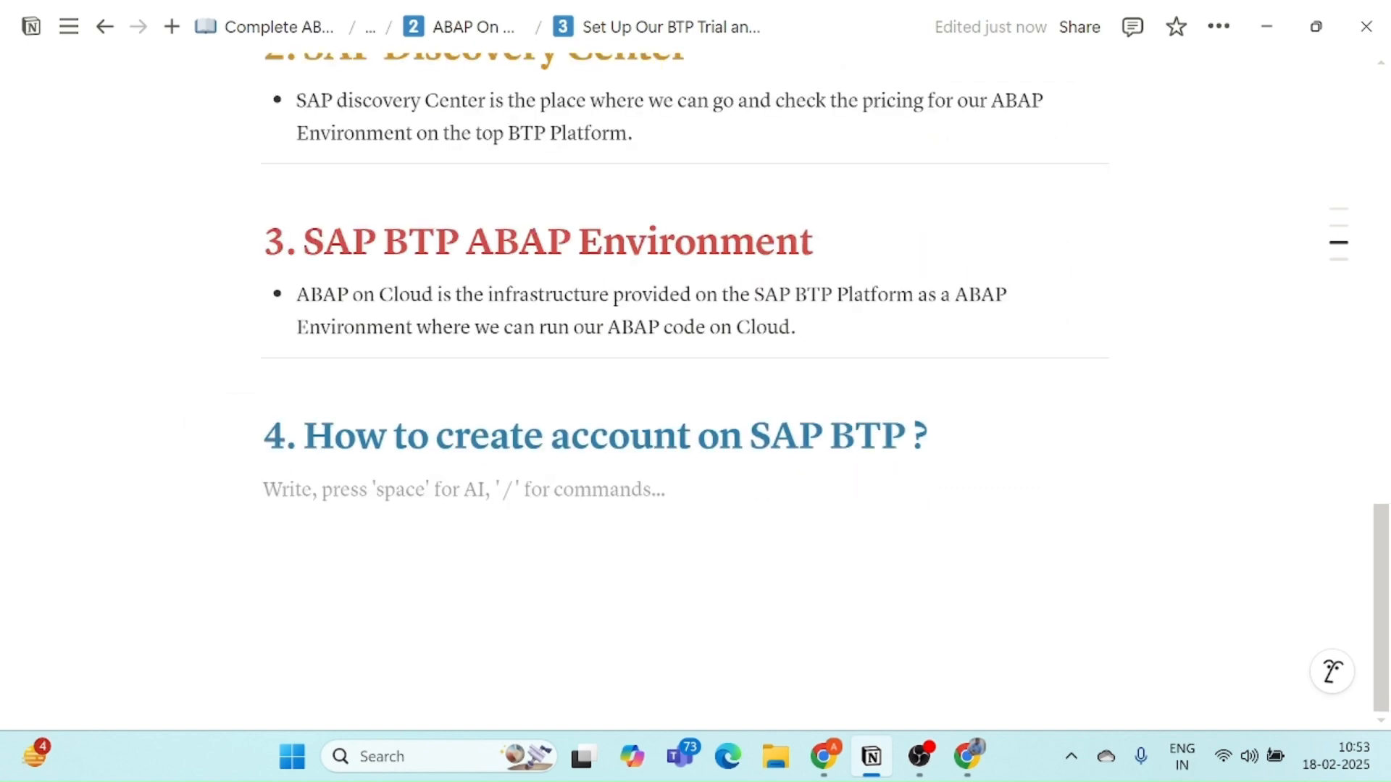
{"action": "type", "text": "- W"}
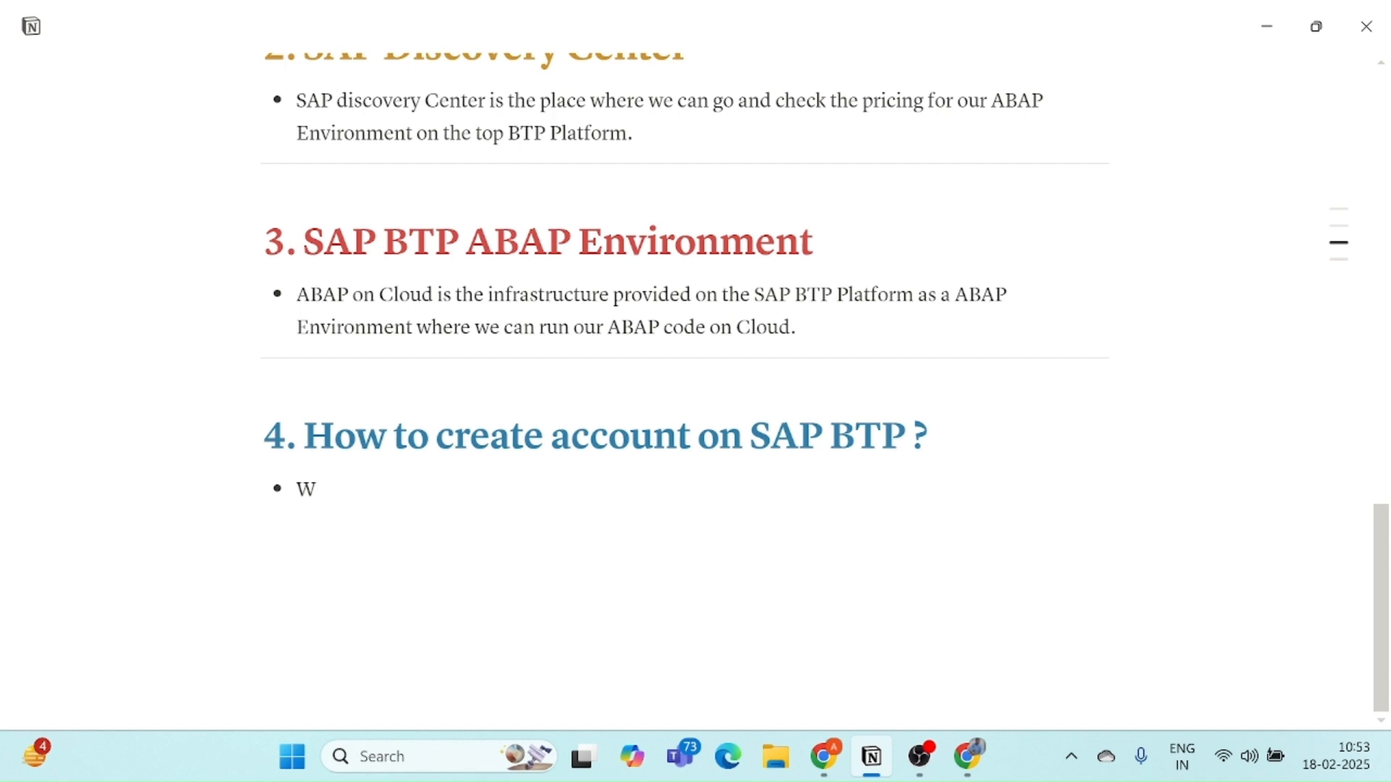
{"action": "key", "text": "BackSpace"}
{"action": "type", "text": "If you already"}
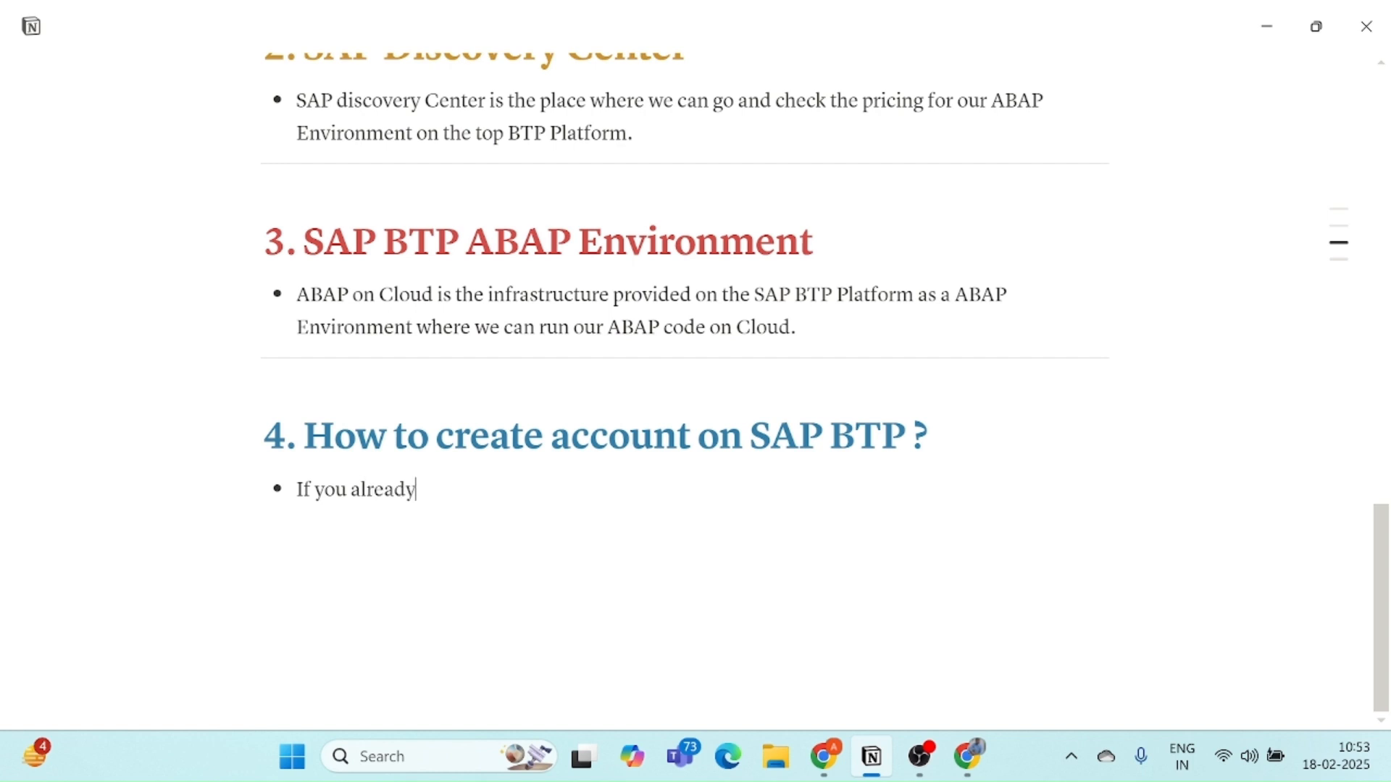
{"action": "type", "text": " a SAP Universal id then it is perfect you can "}
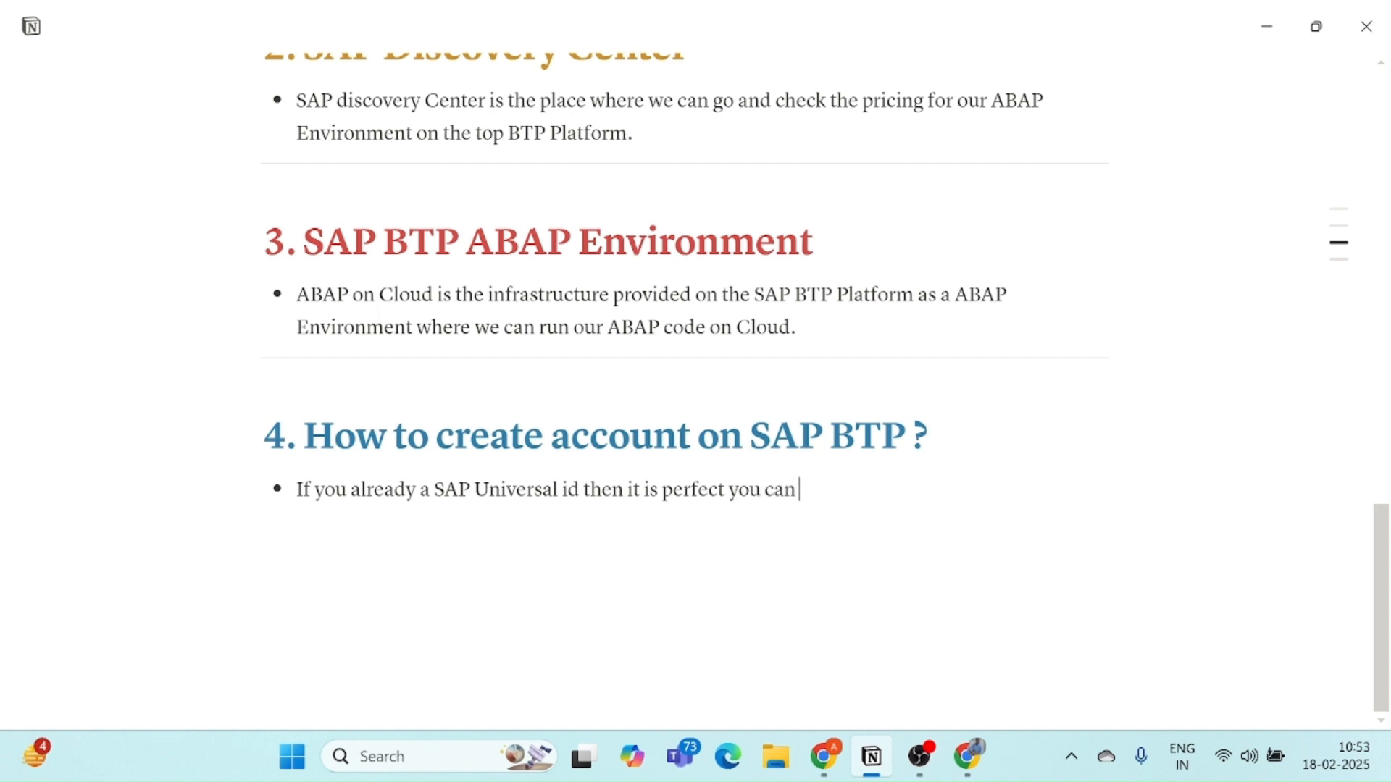
{"action": "type", "text": "dire"}
{"action": "key", "text": "BackSpace"}
{"action": "type", "text": "rectly use th"}
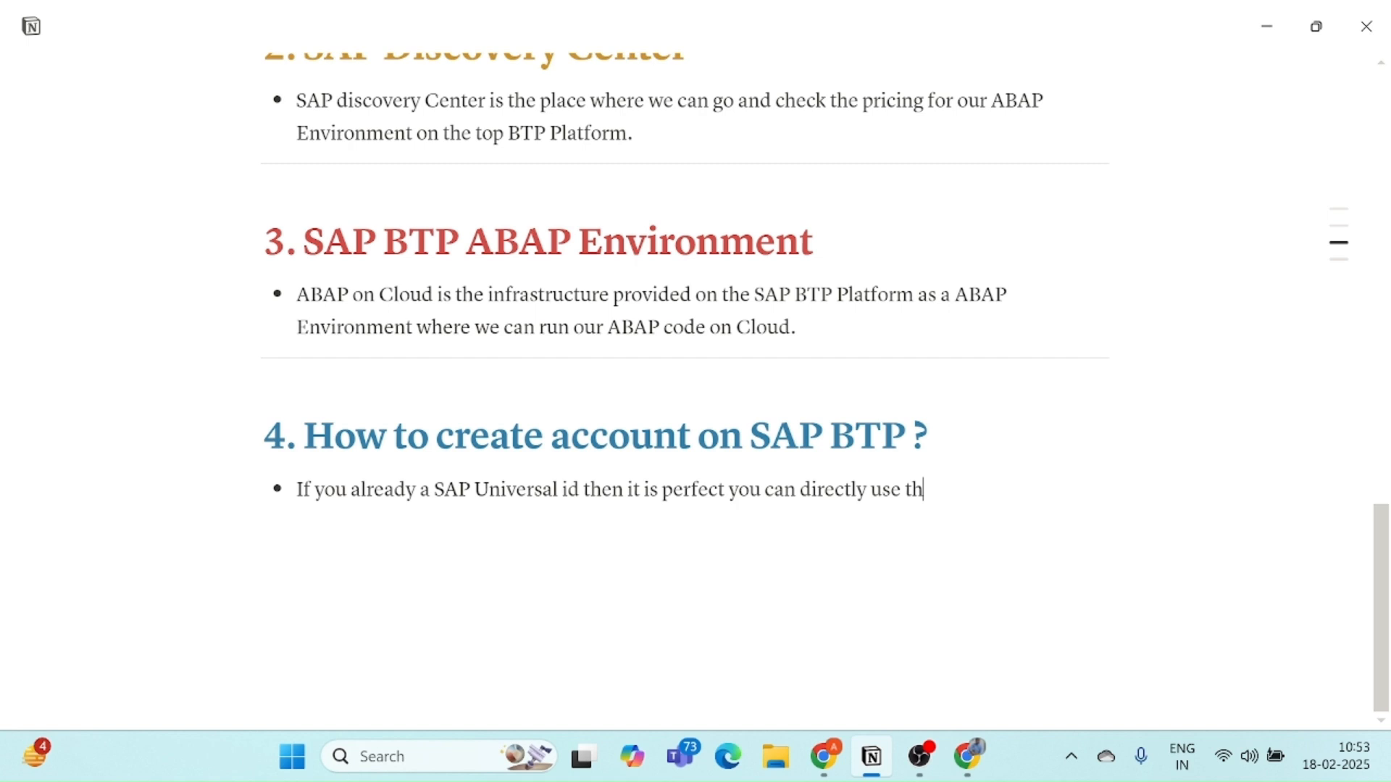
{"action": "type", "text": "at otherwis"}
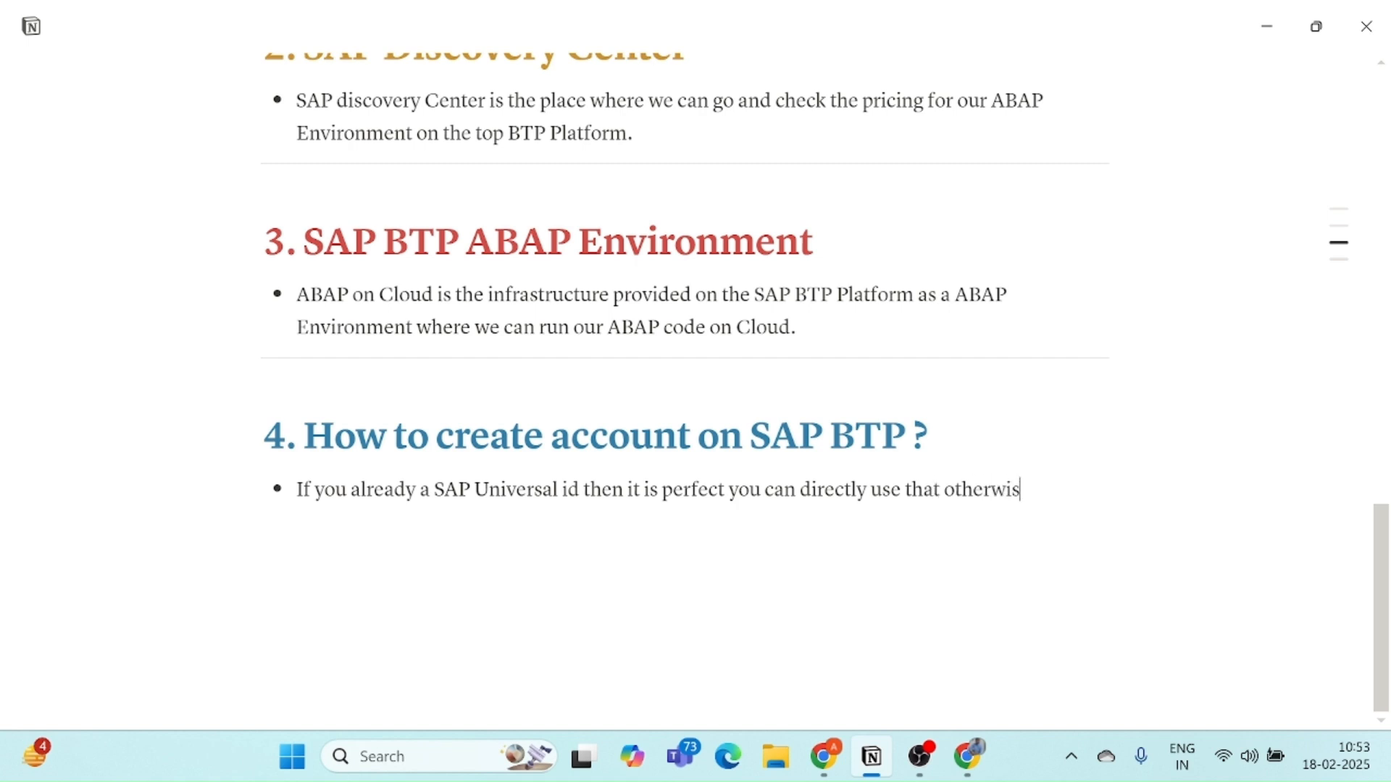
Complete the section 4 bullet with "you will have to create a new SAP Universal id.".
{"action": "type", "text": "e you will have to "}
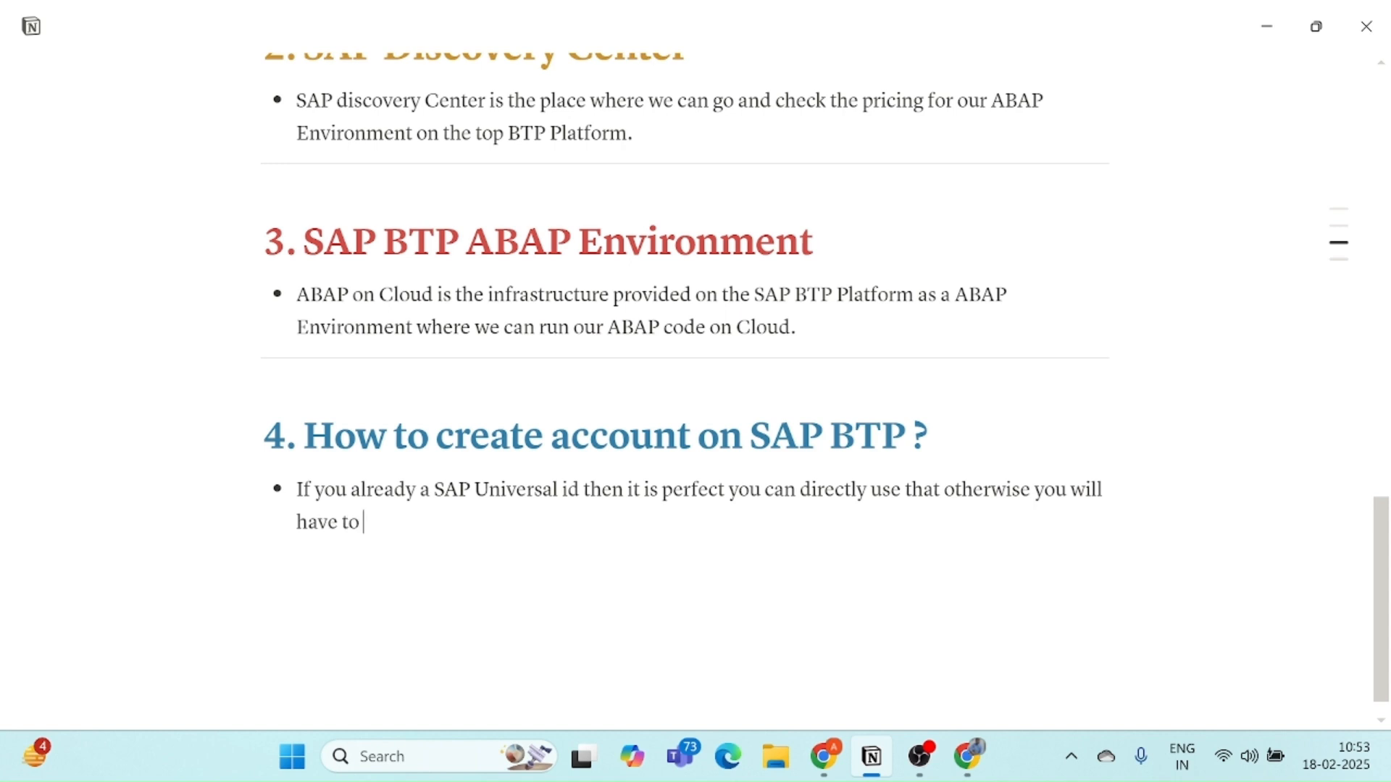
{"action": "type", "text": "create a new SAP"}
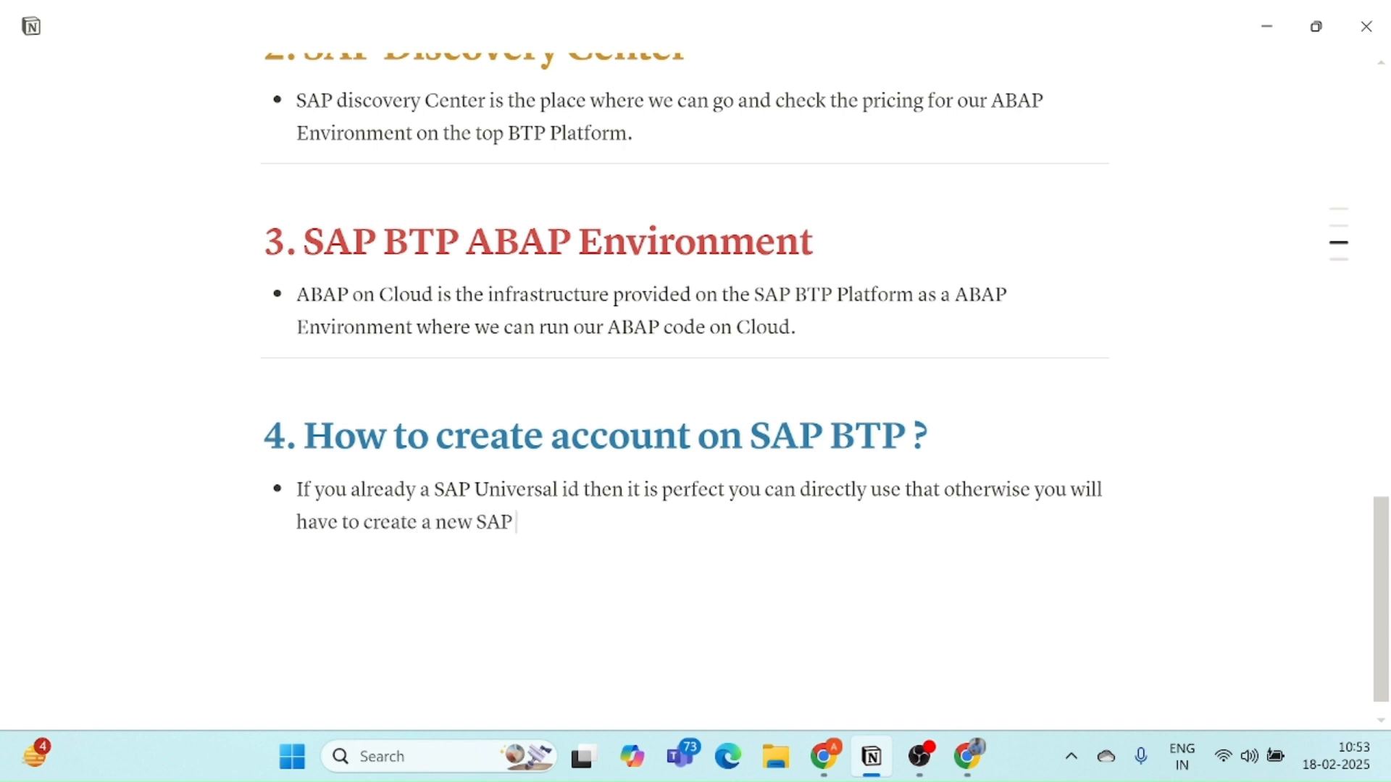
{"action": "type", "text": " Univerasal id"}
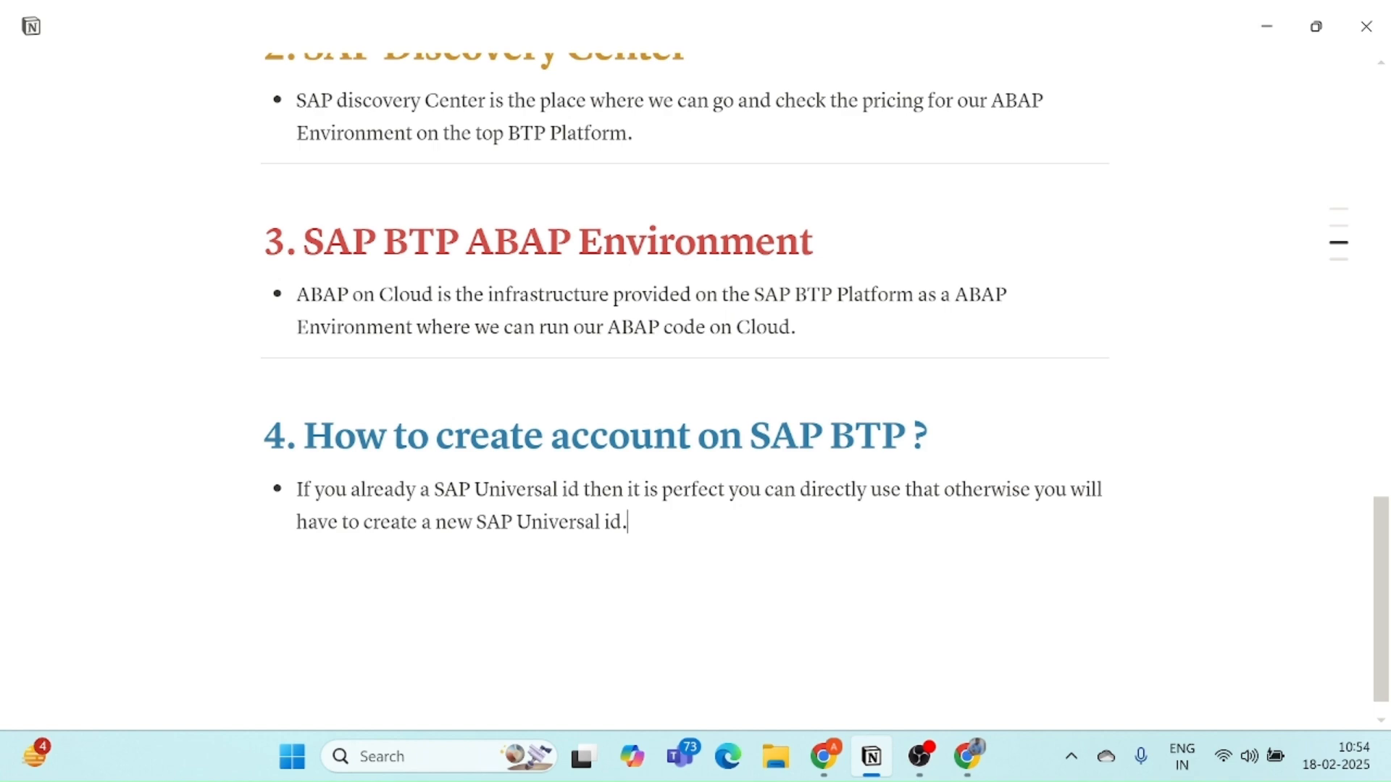
{"action": "type", "text": "."}
Switch to Chrome and open the SAP website, sap.com, in a new tab.
{"action": "key", "text": "alt+Tab"}
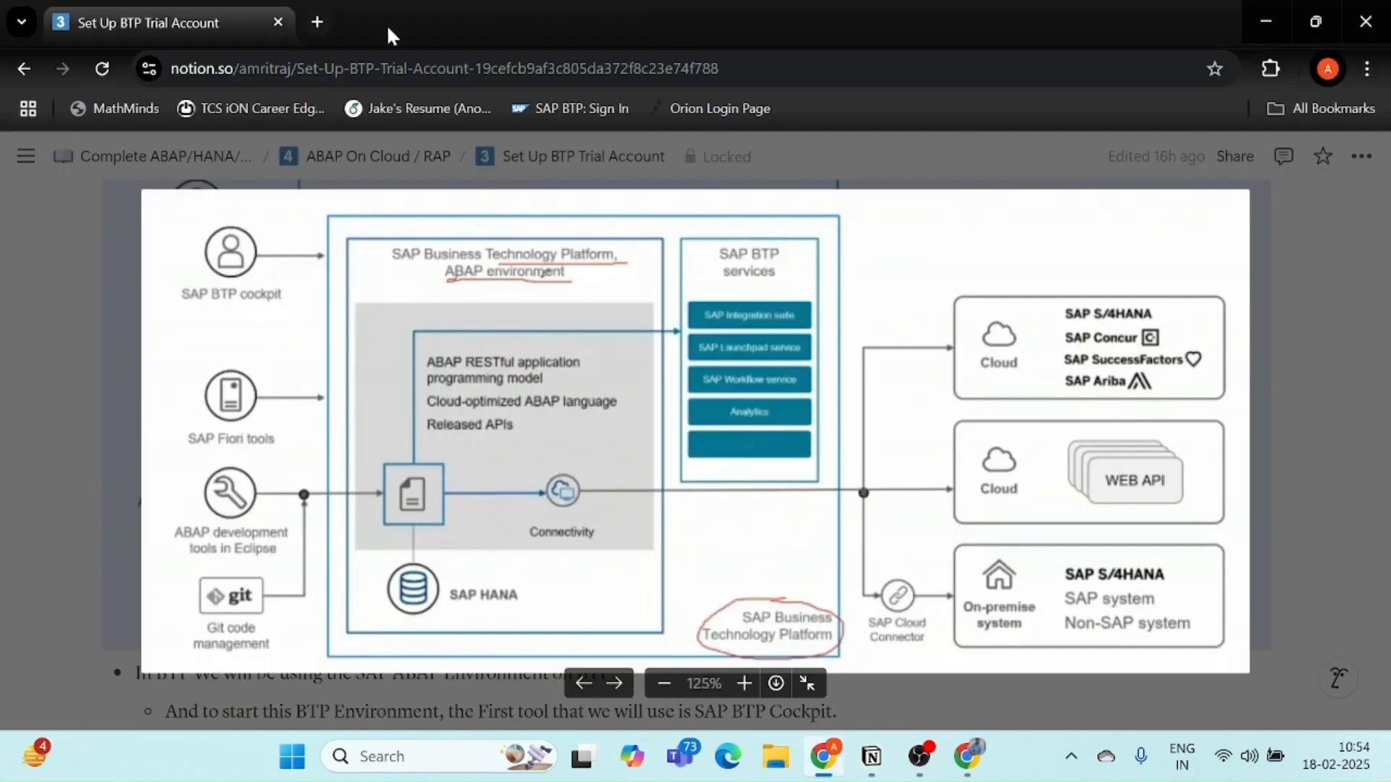
{"action": "left_click", "coordinate": [325, 23]}
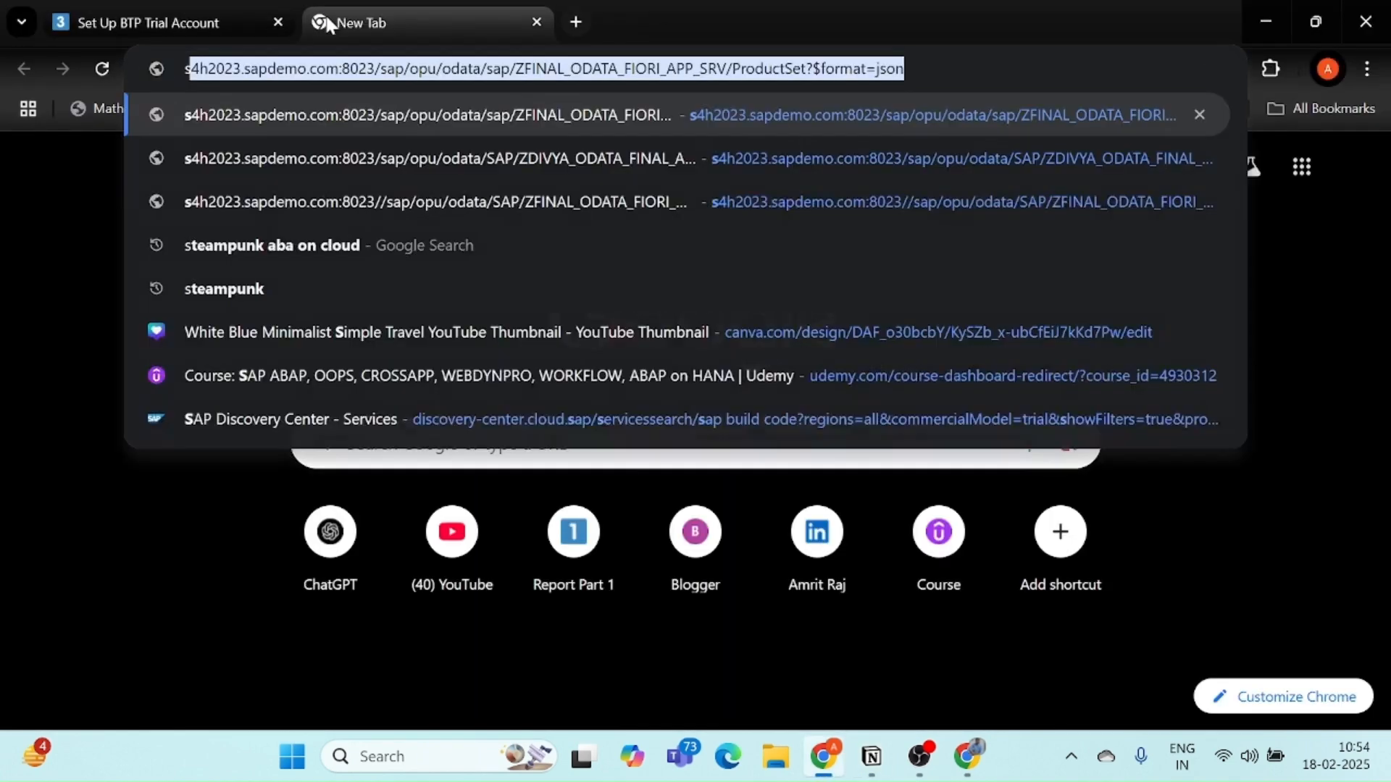
{"action": "type", "text": "sap"}
{"action": "key", "text": "Return"}
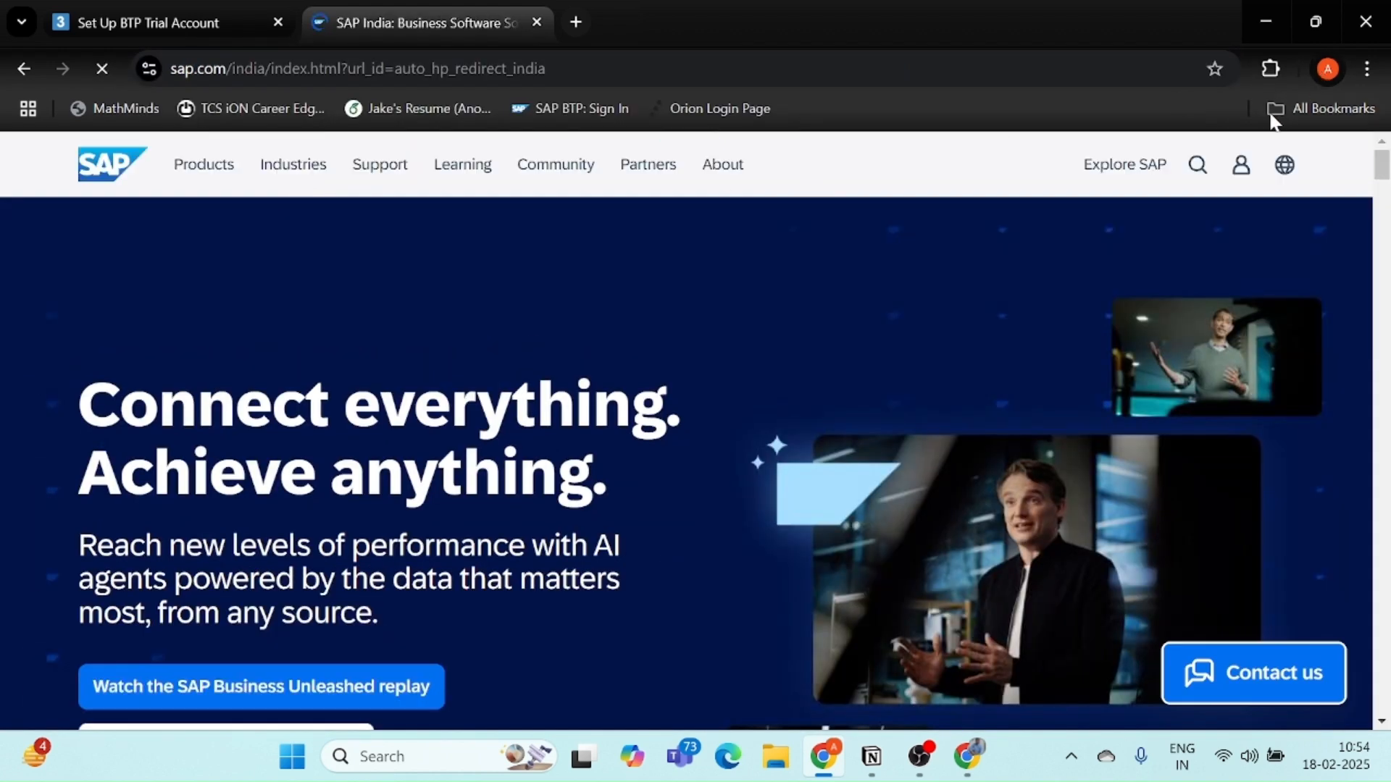
Open the form for creating an SAP account and review its registration fields.
{"action": "left_click", "coordinate": [1244, 166]}
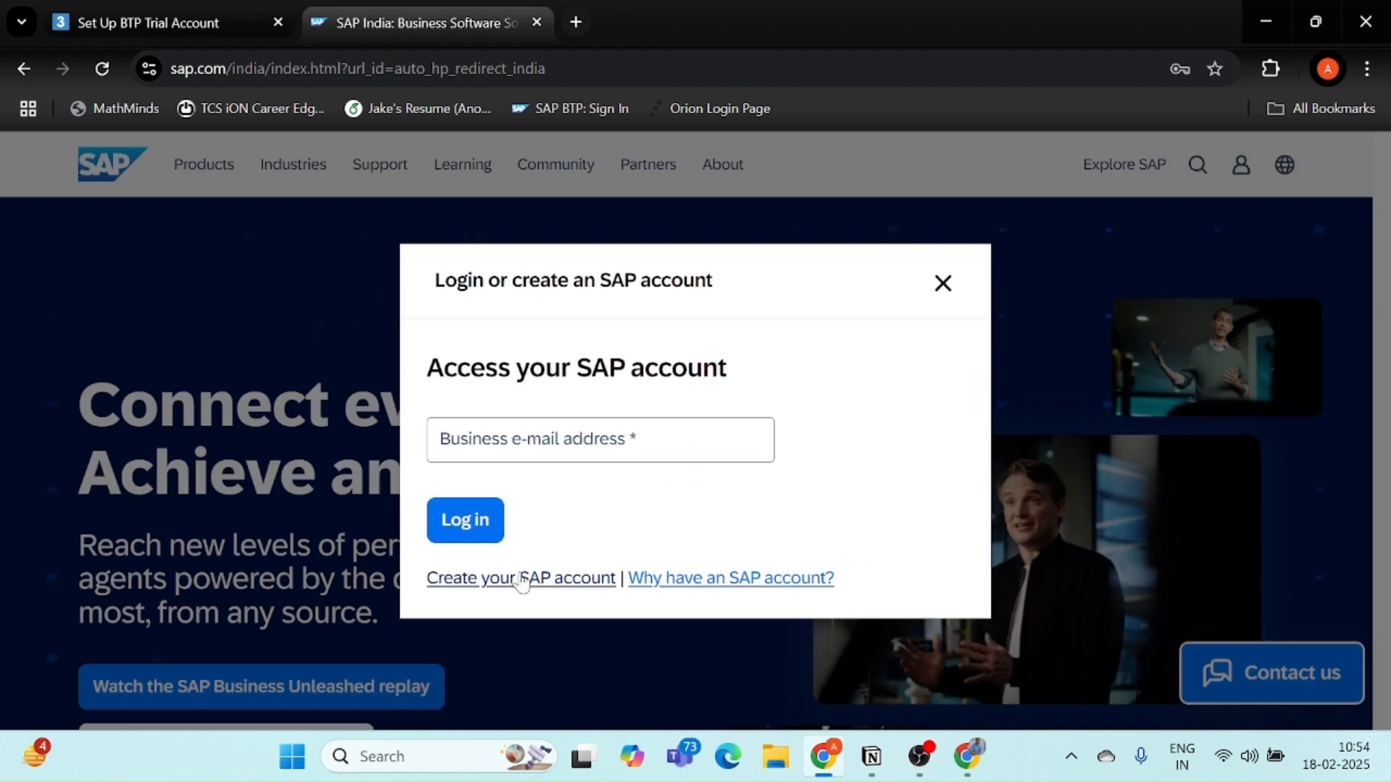
{"action": "left_click", "coordinate": [529, 576]}
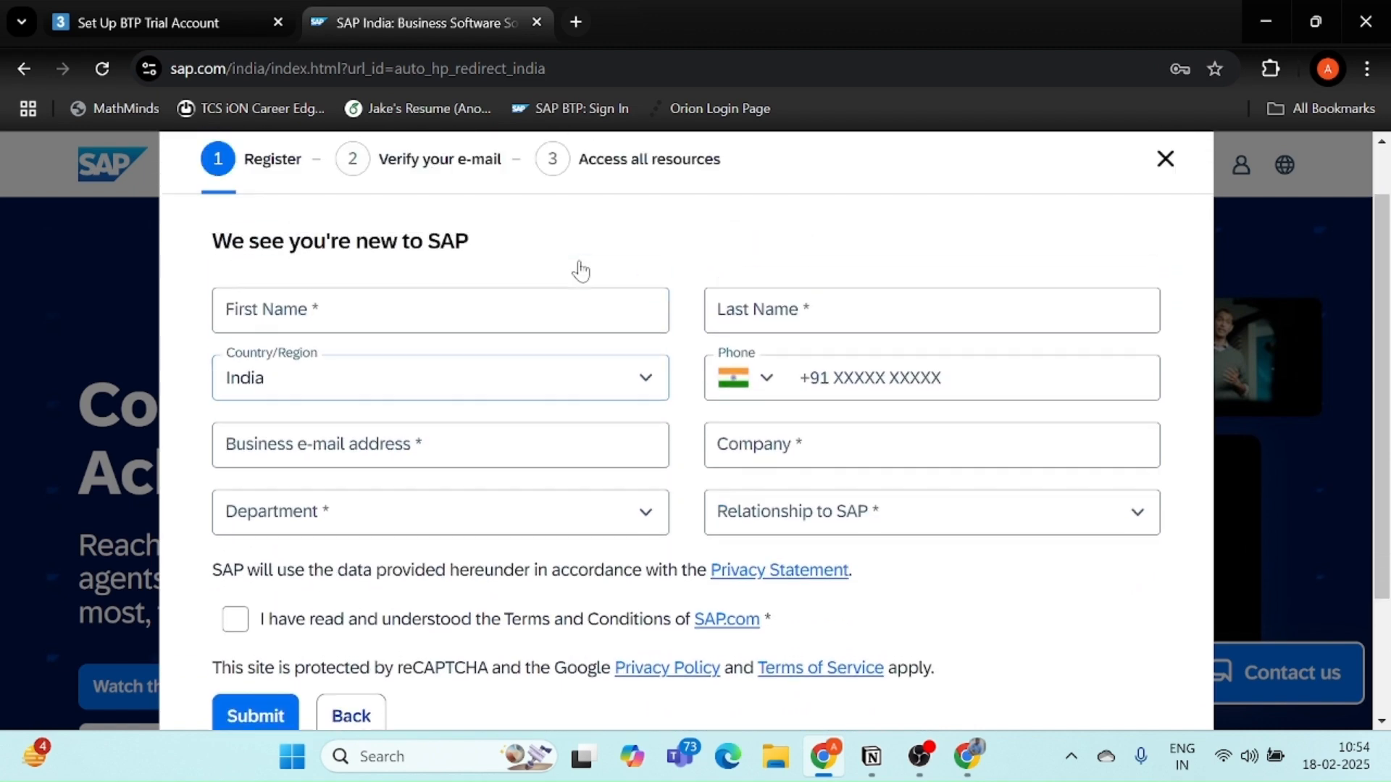
{"action": "scroll", "coordinate": [450, 444], "scroll_direction": "down", "scroll_amount": 3}
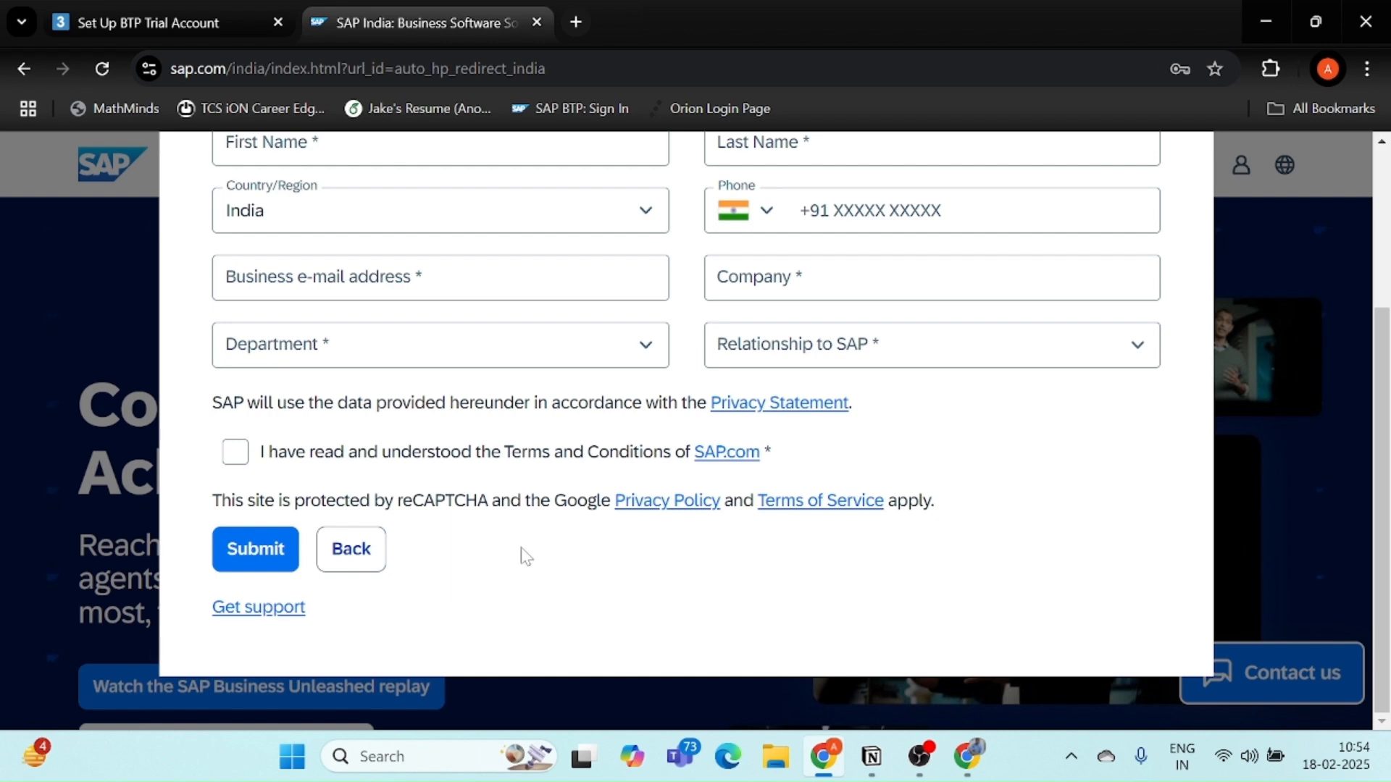
{"action": "scroll", "coordinate": [570, 534], "scroll_direction": "up", "scroll_amount": 3}
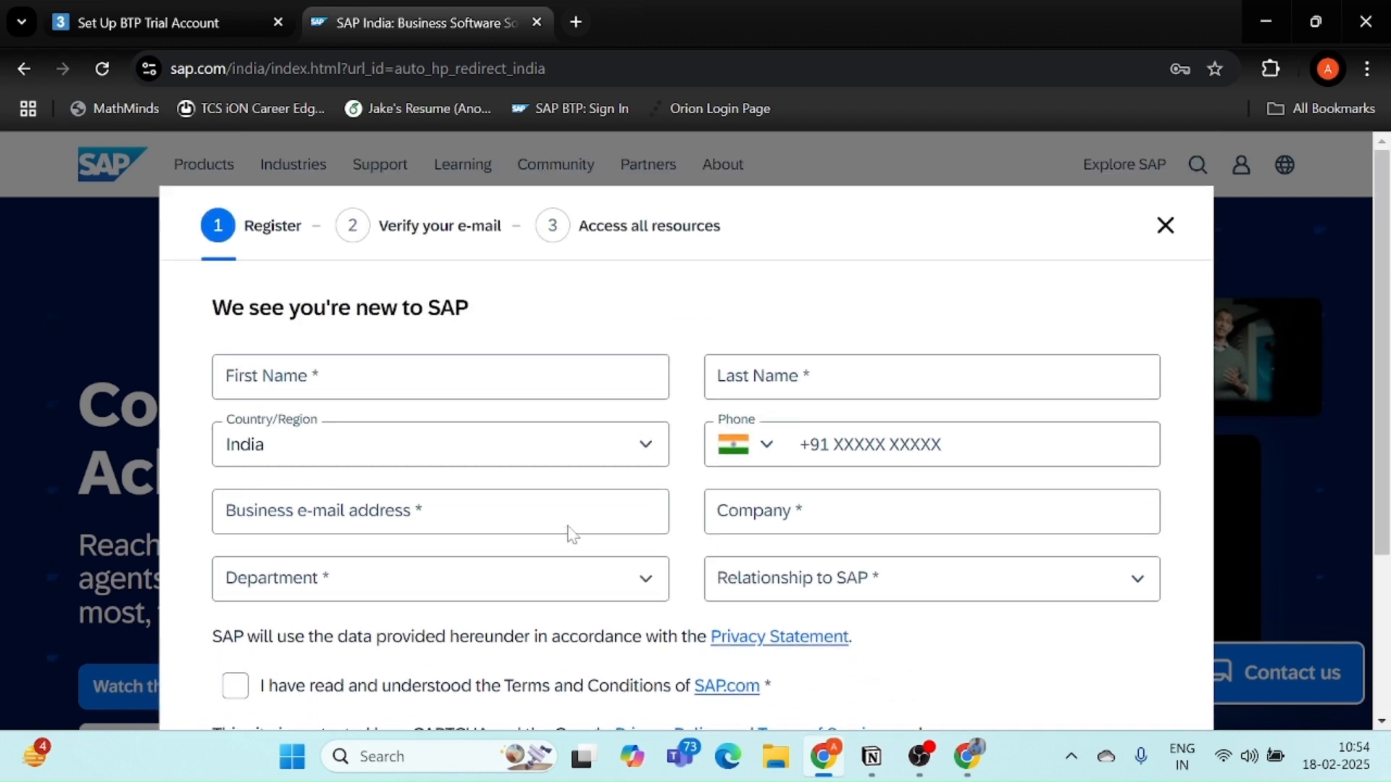
Switch to Notion and add a bullet under heading 4 reading "Get the Universal ID.".
{"action": "left_click", "coordinate": [872, 756]}
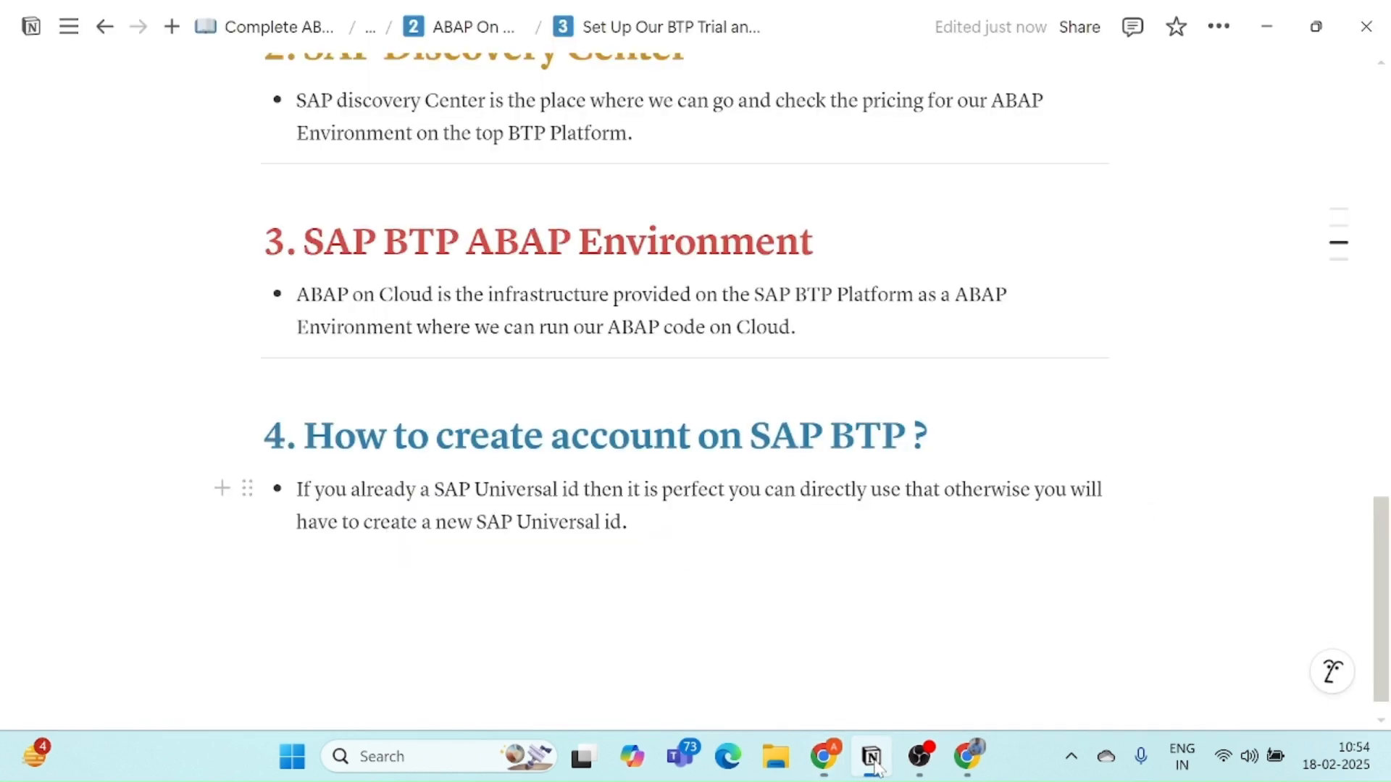
{"action": "key", "text": "Return"}
{"action": "type", "text": "Get the U"}
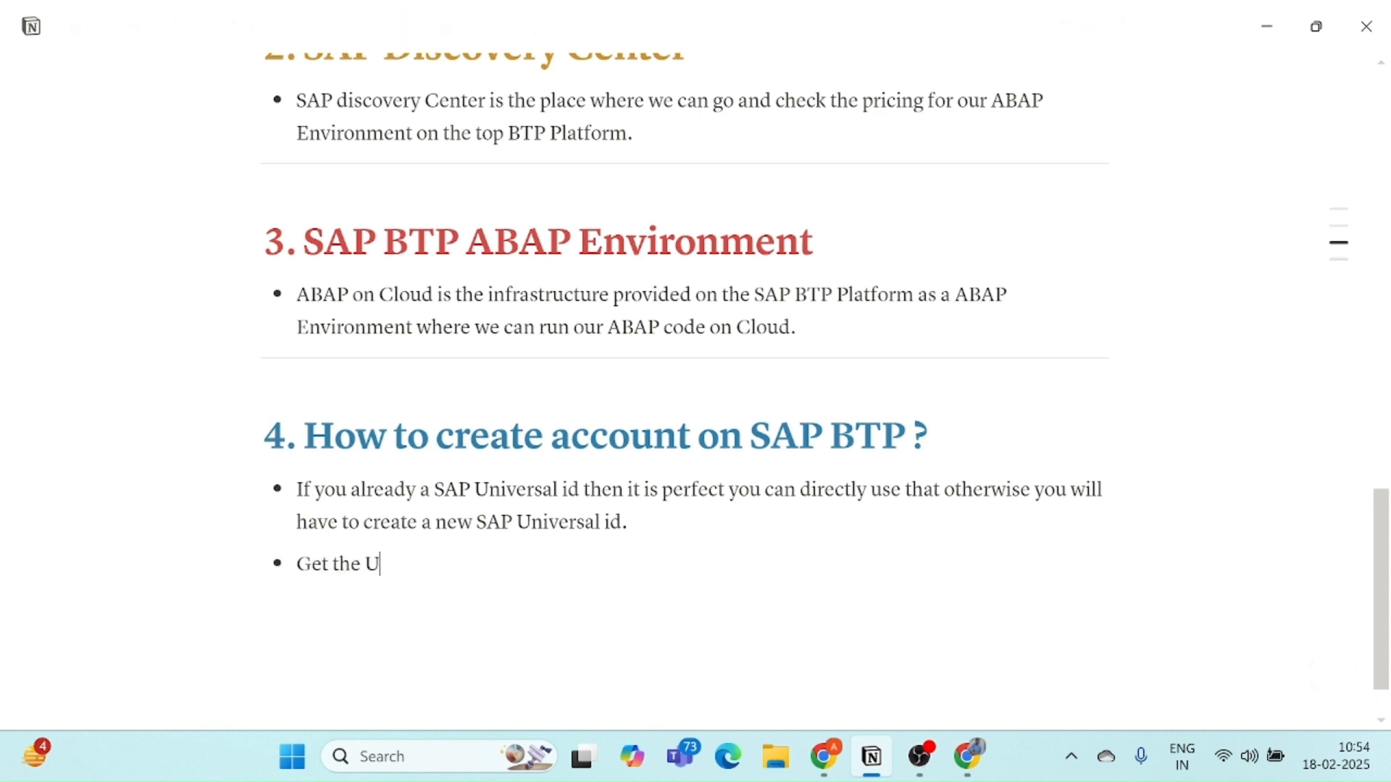
{"action": "type", "text": "niversal ID."}
Add a bullet reading "Once we have our SAP Universal ID, then go for our SAP BTP Cockpit to create your BTP trial account.".
{"action": "key", "text": "Return"}
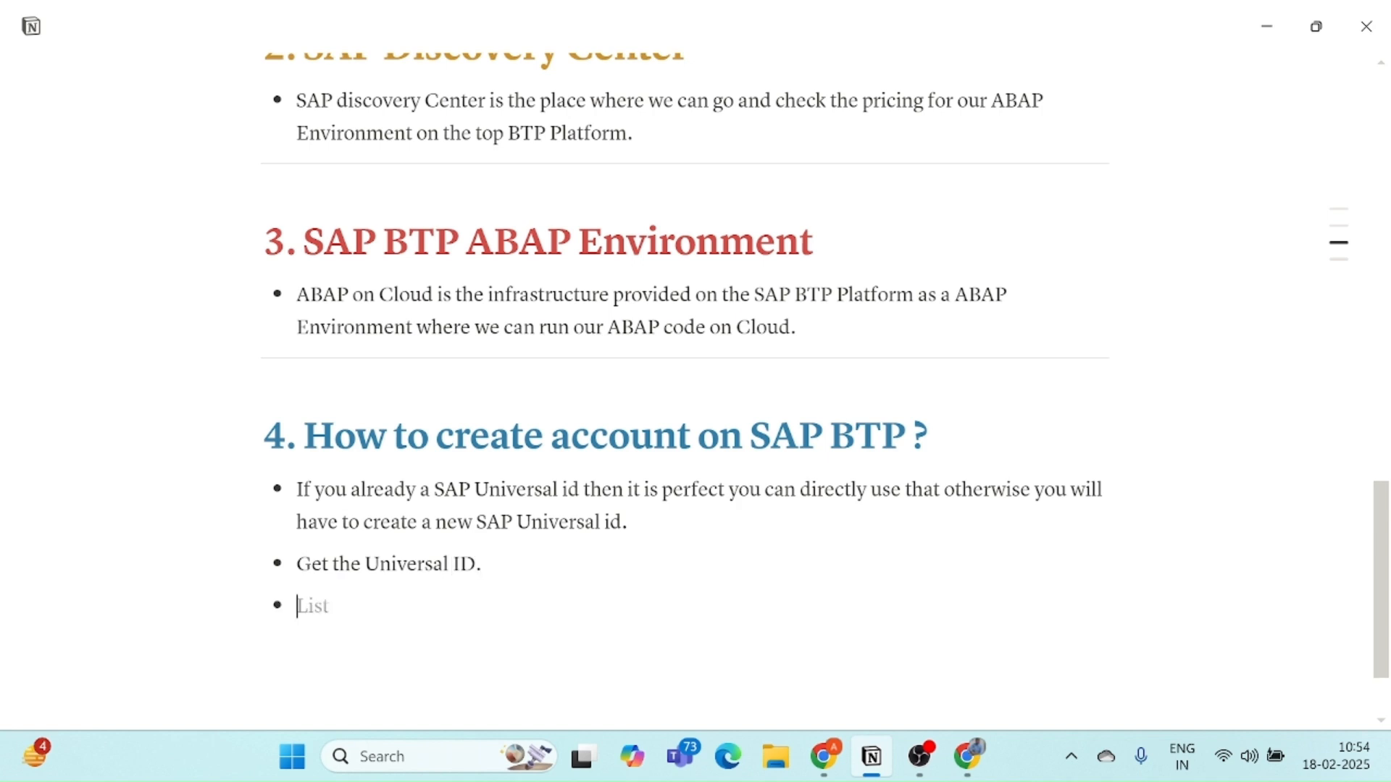
{"action": "scroll", "coordinate": [695, 391], "scroll_direction": "down", "scroll_amount": 2}
{"action": "type", "text": "Onc"}
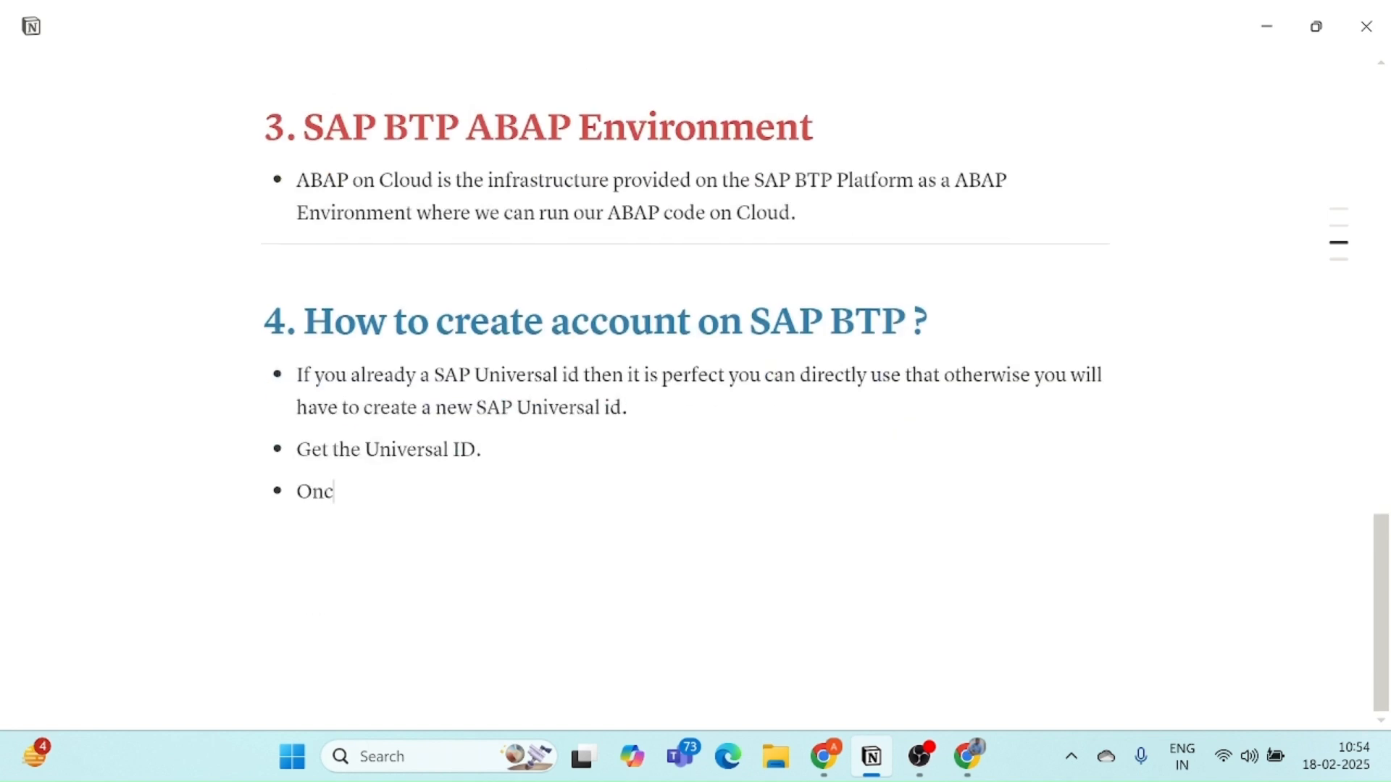
{"action": "type", "text": "e we have our SAP Universal ID"}
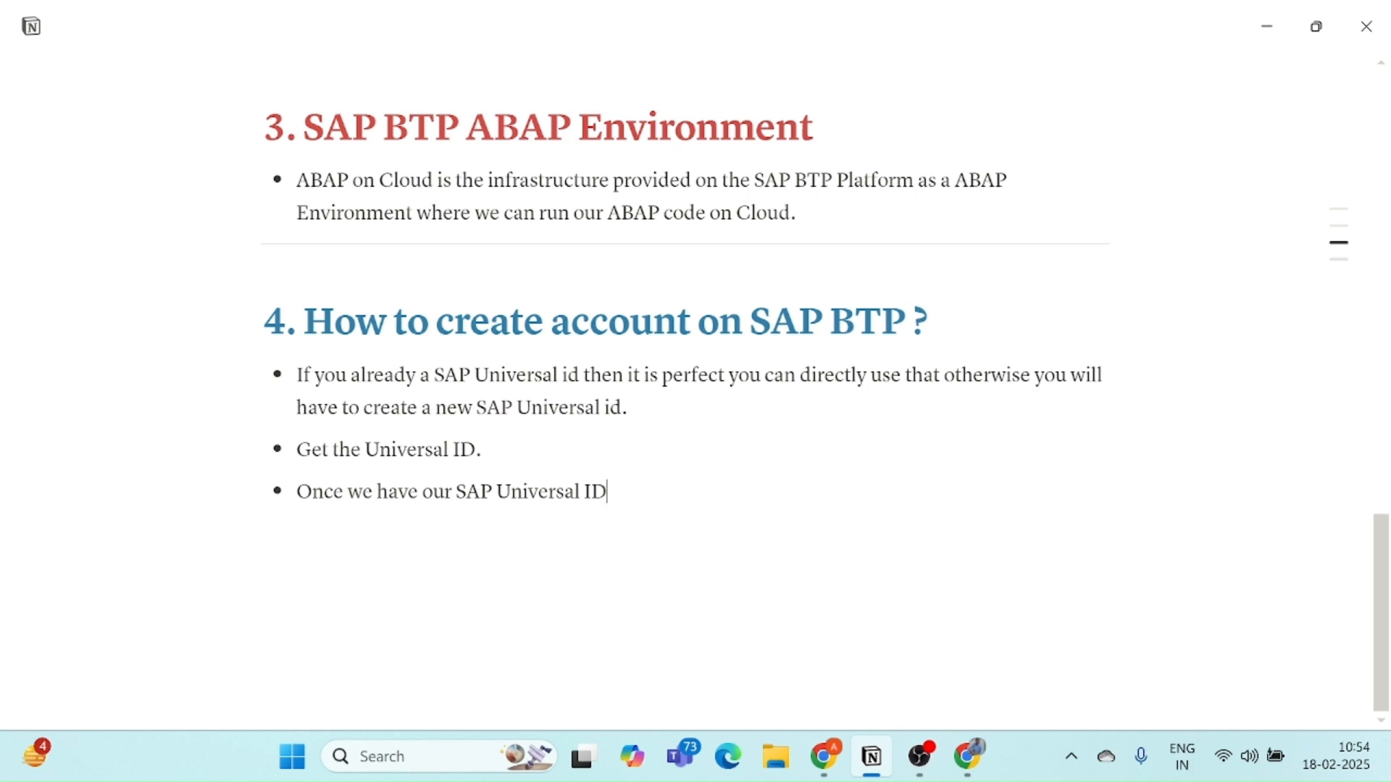
{"action": "type", "text": ", then go for o"}
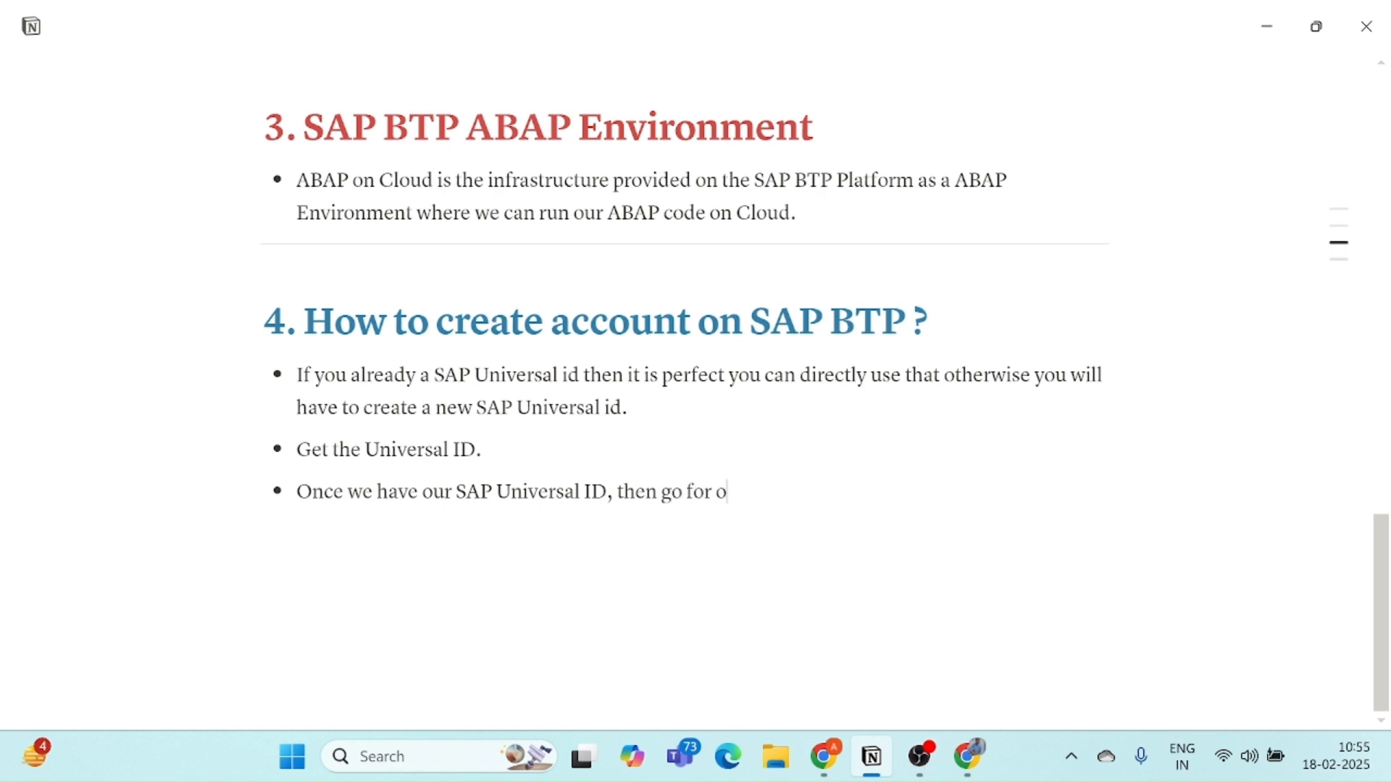
{"action": "type", "text": "ur SAP BTP Cockpit"}
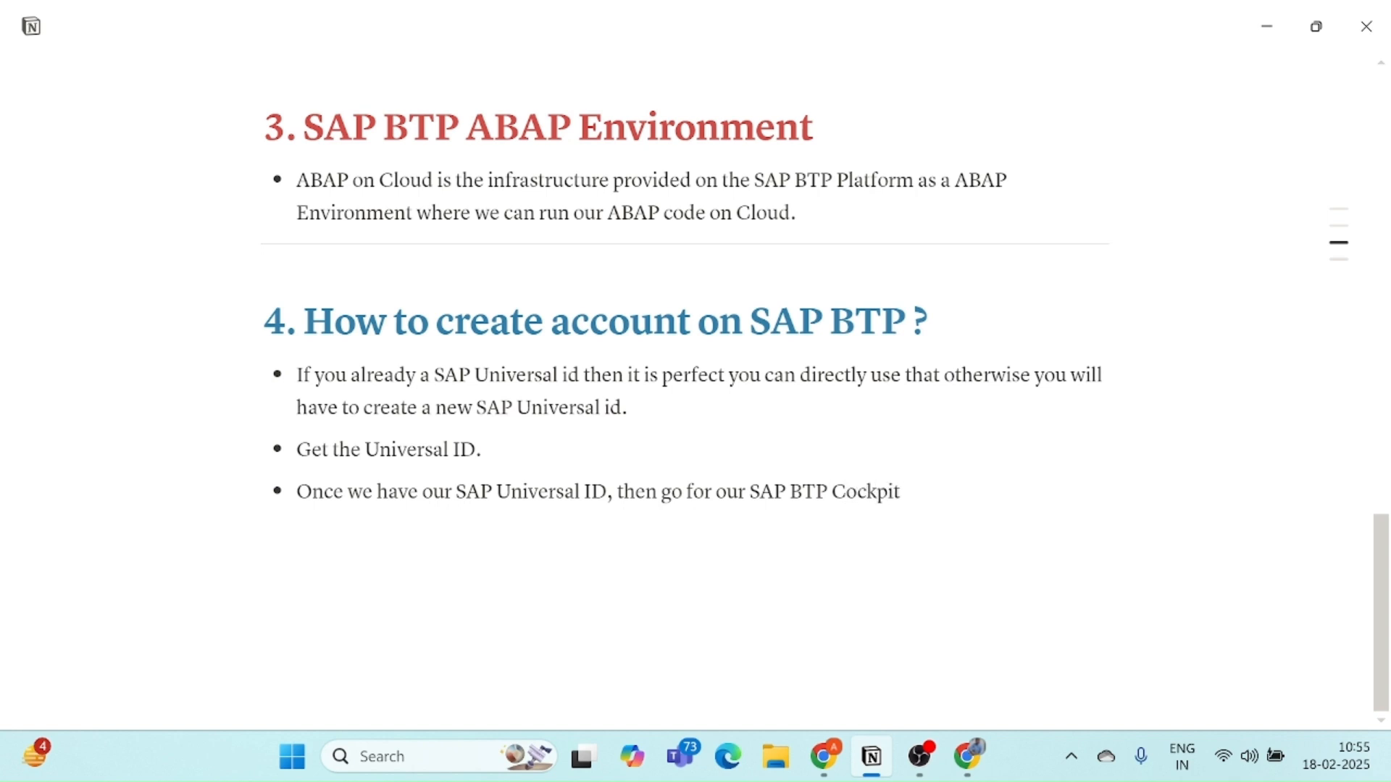
{"action": "type", "text": "create your BTP trial a"}
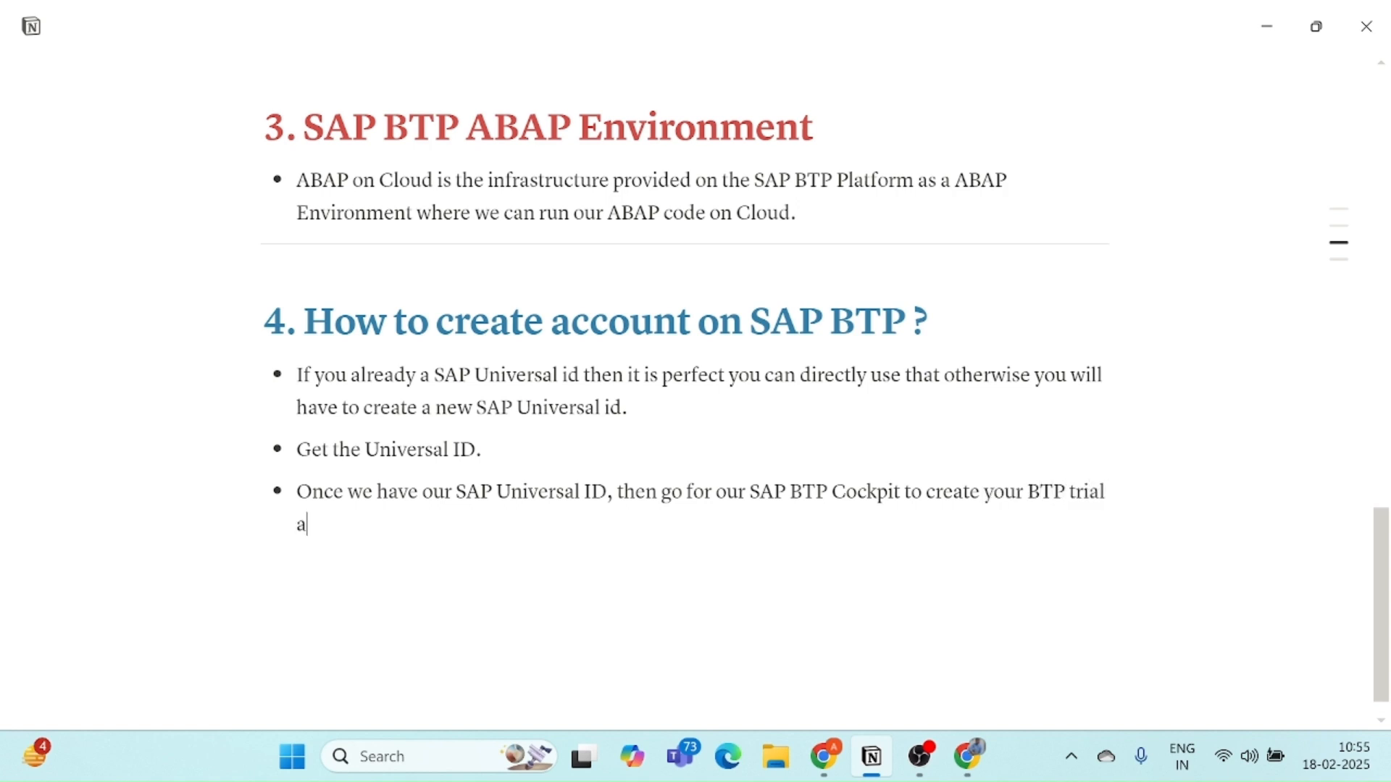
{"action": "type", "text": "ccount."}
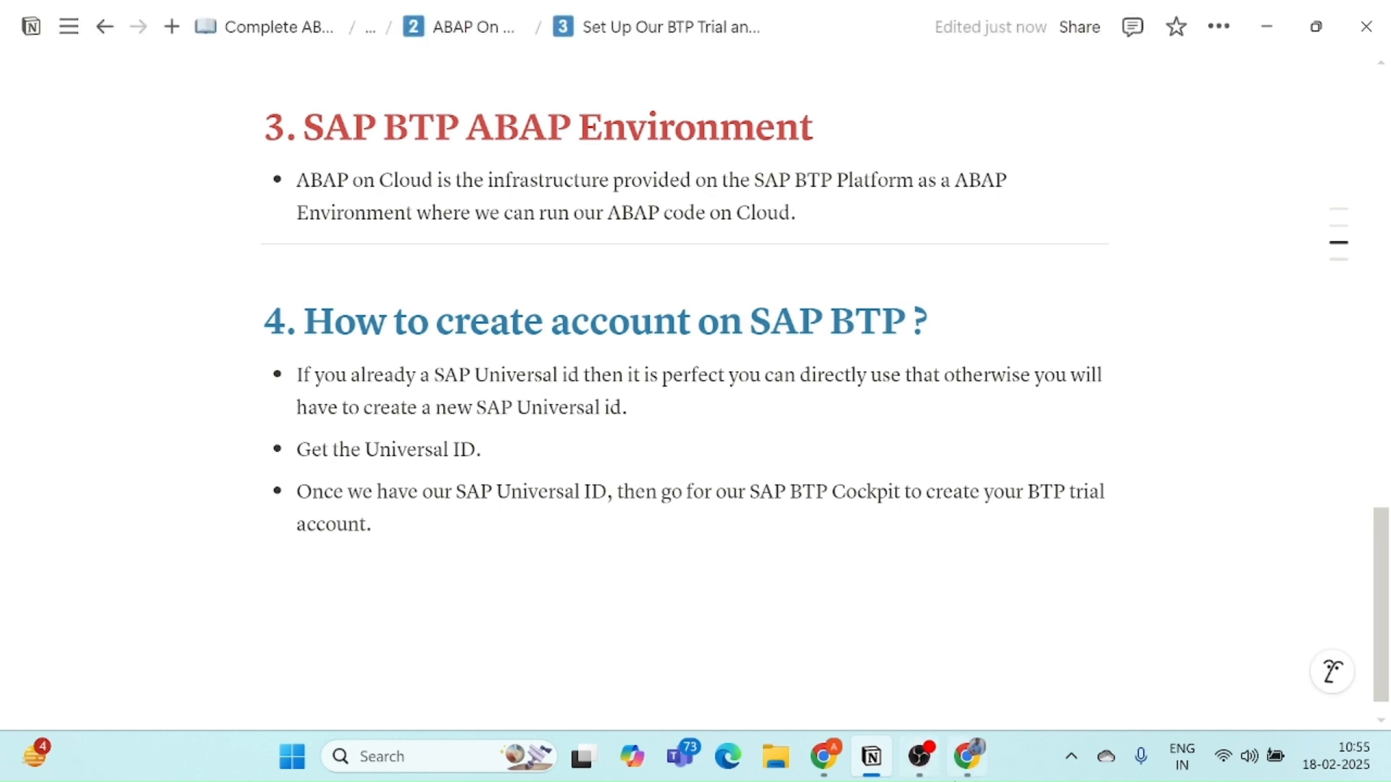
{"action": "left_click", "coordinate": [967, 757]}
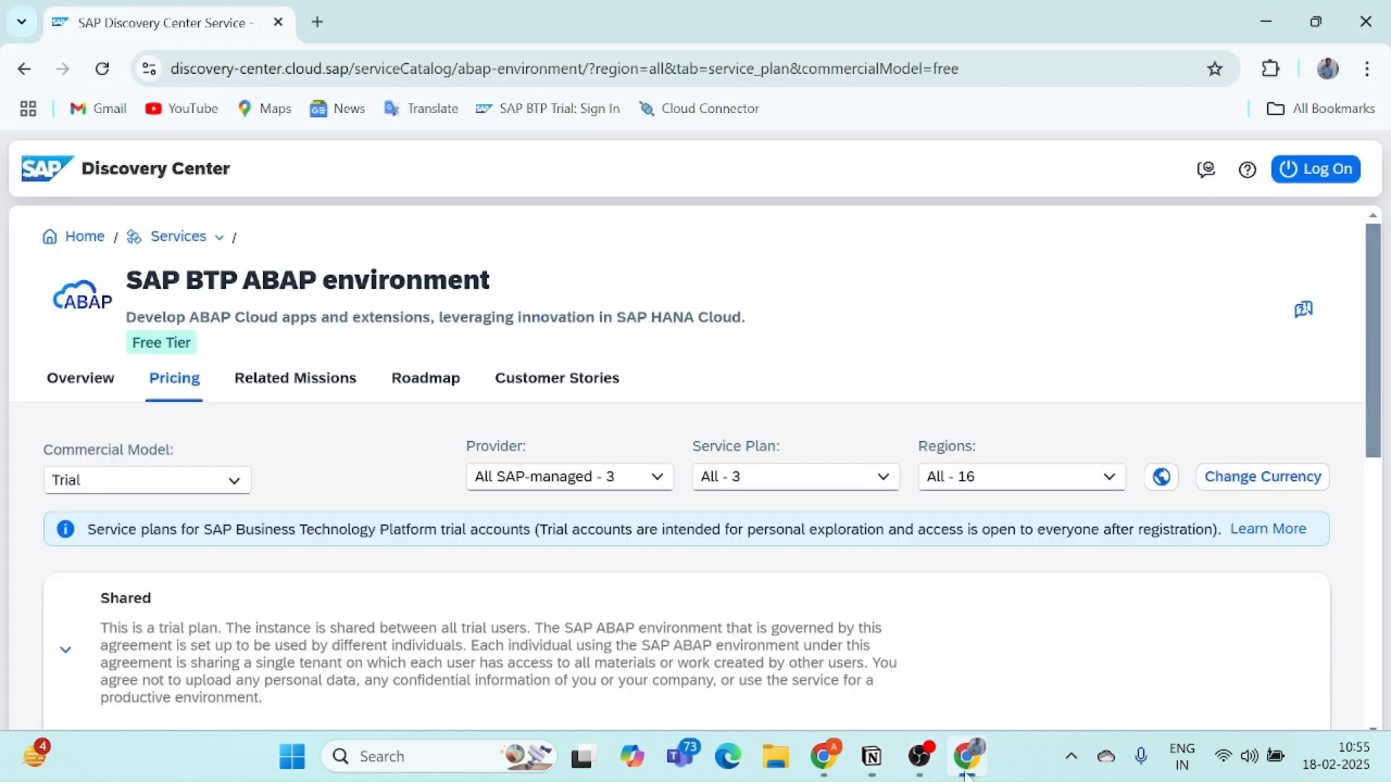
{"action": "left_click", "coordinate": [319, 23]}
{"action": "type", "text": "https://"}
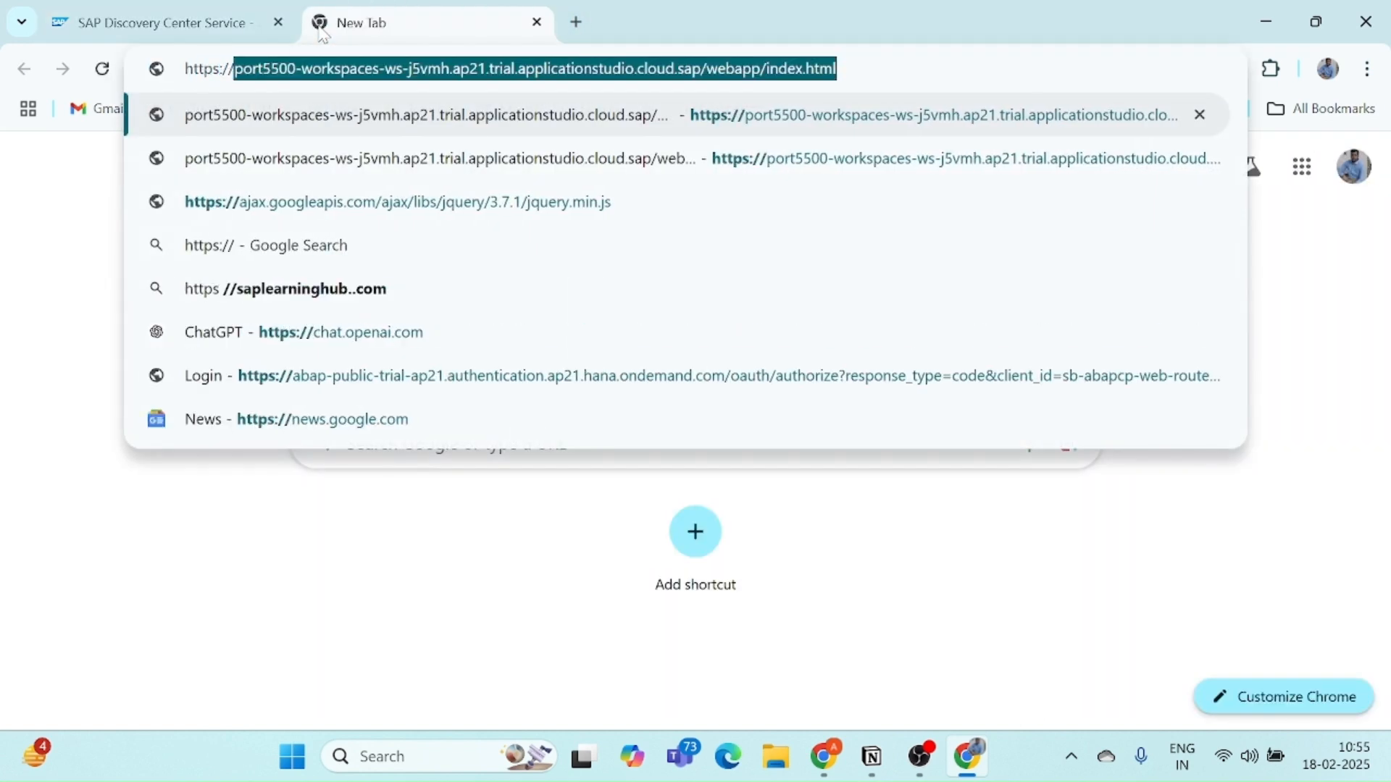
{"action": "type", "text": "account"}
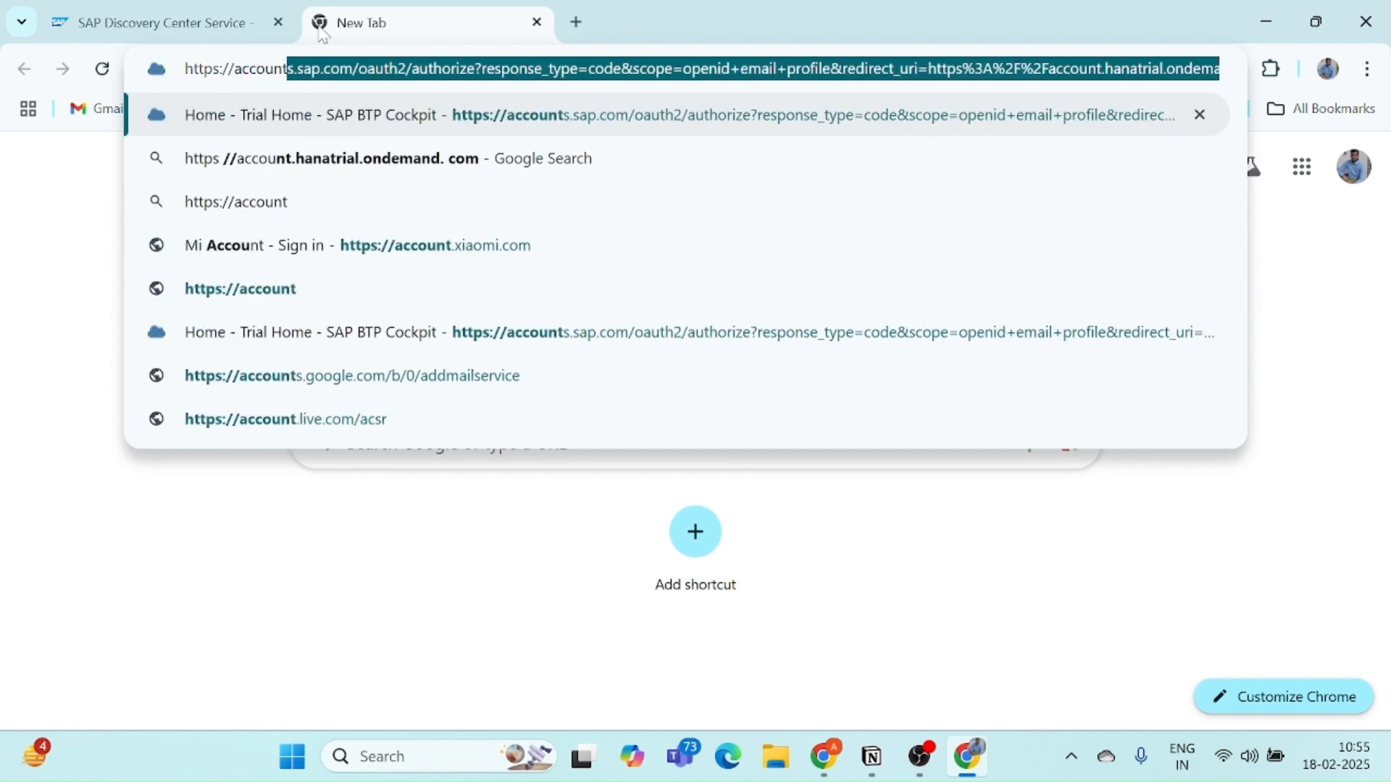
{"action": "type", "text": ".hana"}
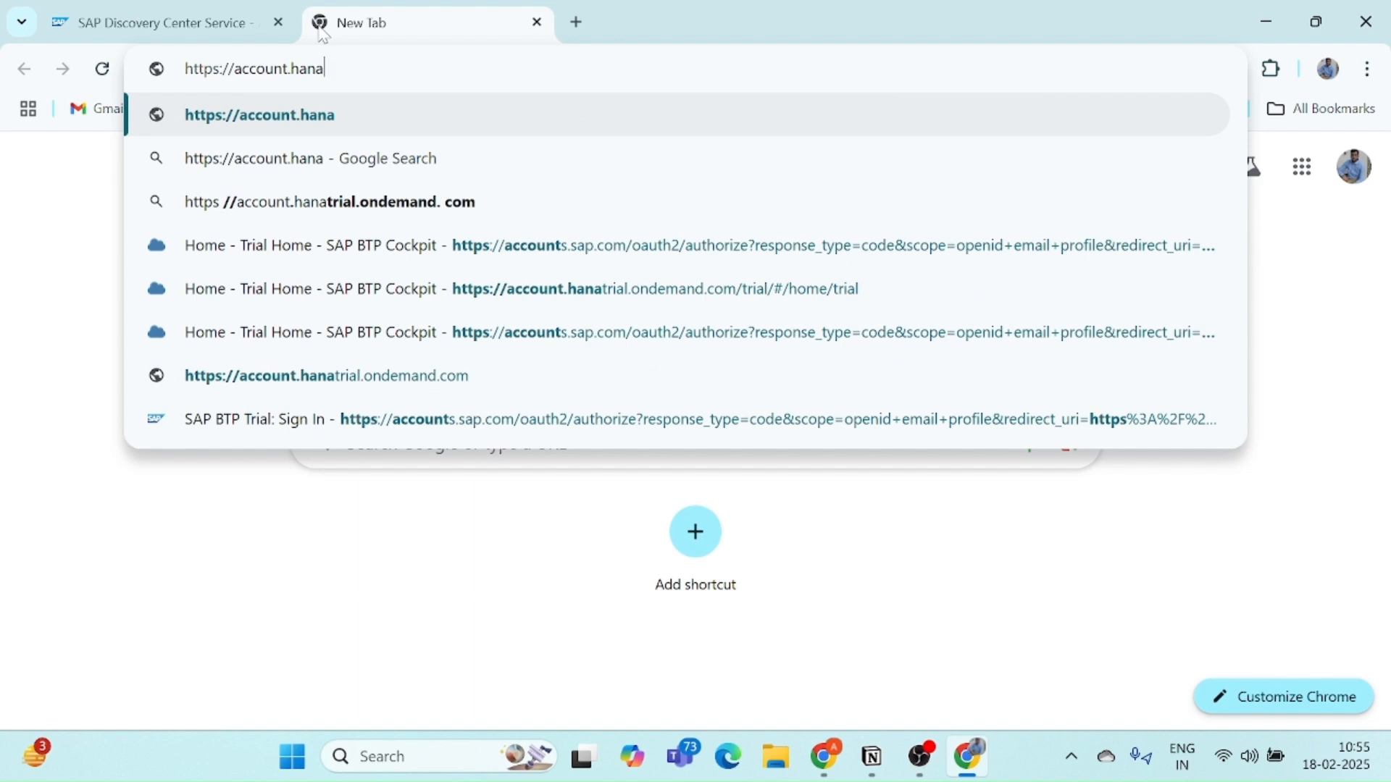
{"action": "type", "text": "trial"}
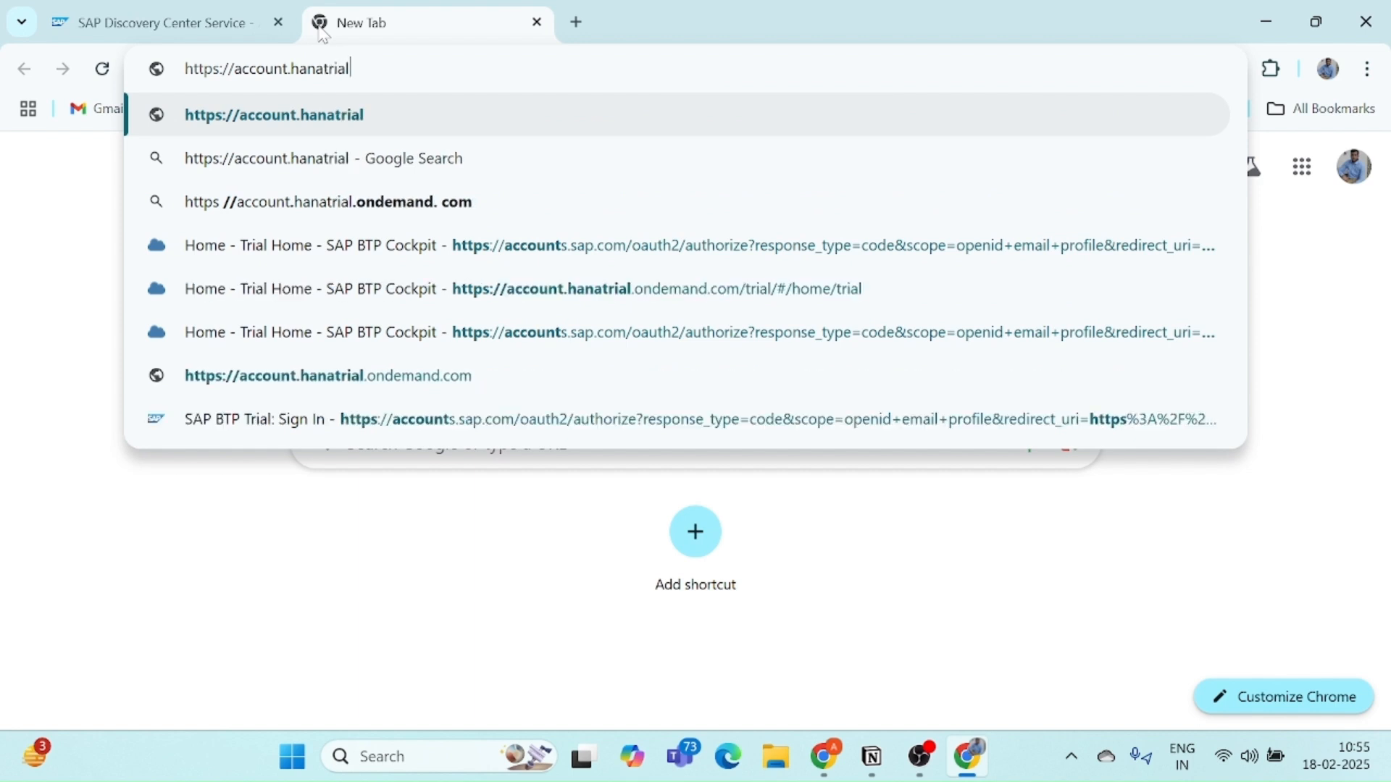
{"action": "type", "text": "."}
{"action": "type", "text": "o"}
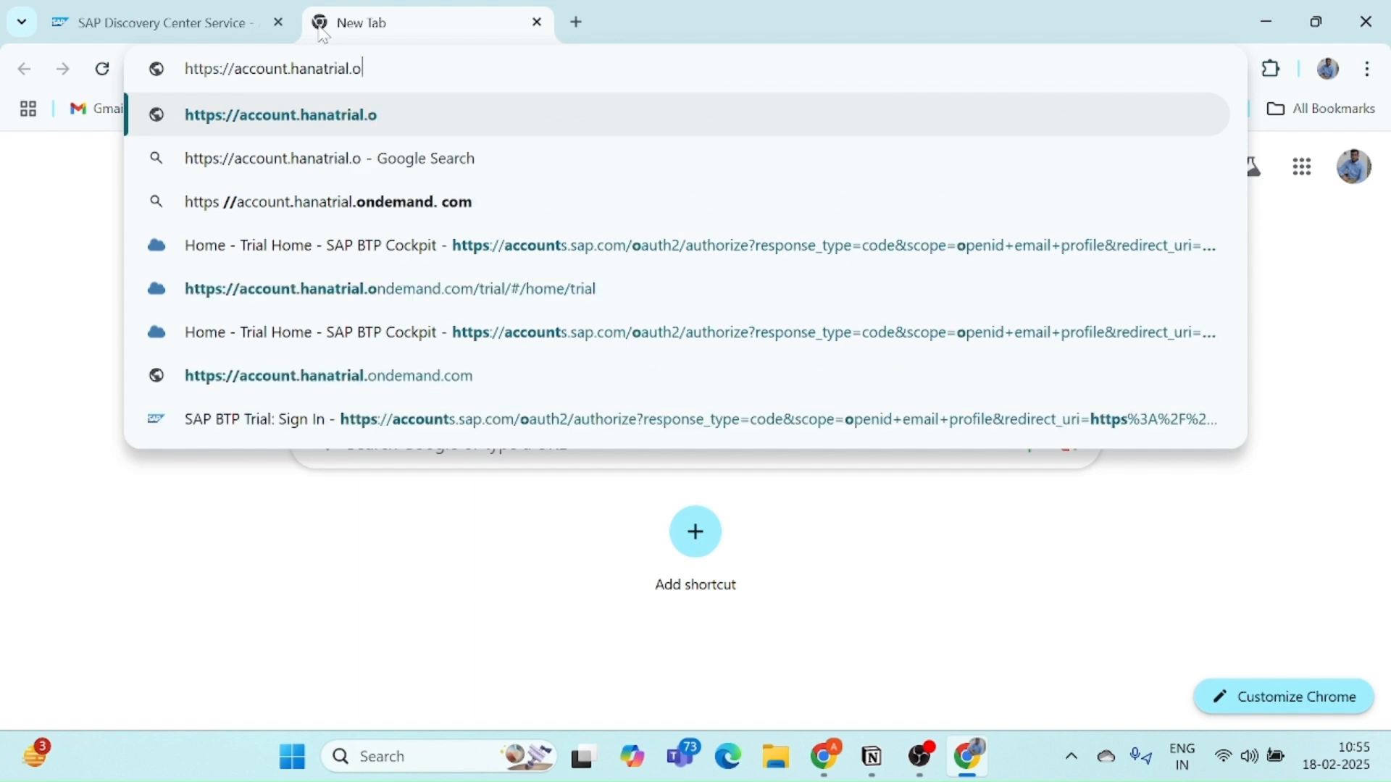
{"action": "type", "text": "ndemand.com"}
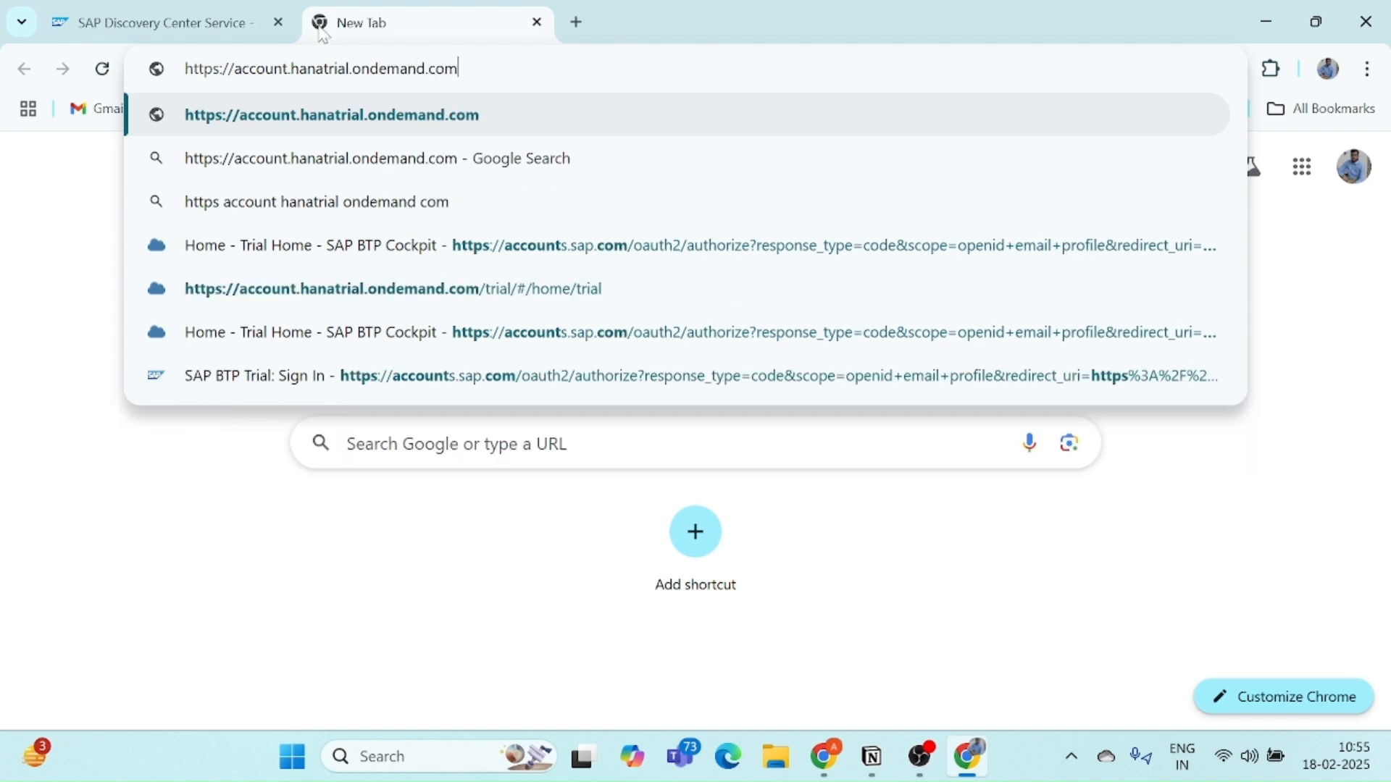
{"action": "key", "text": "Return"}
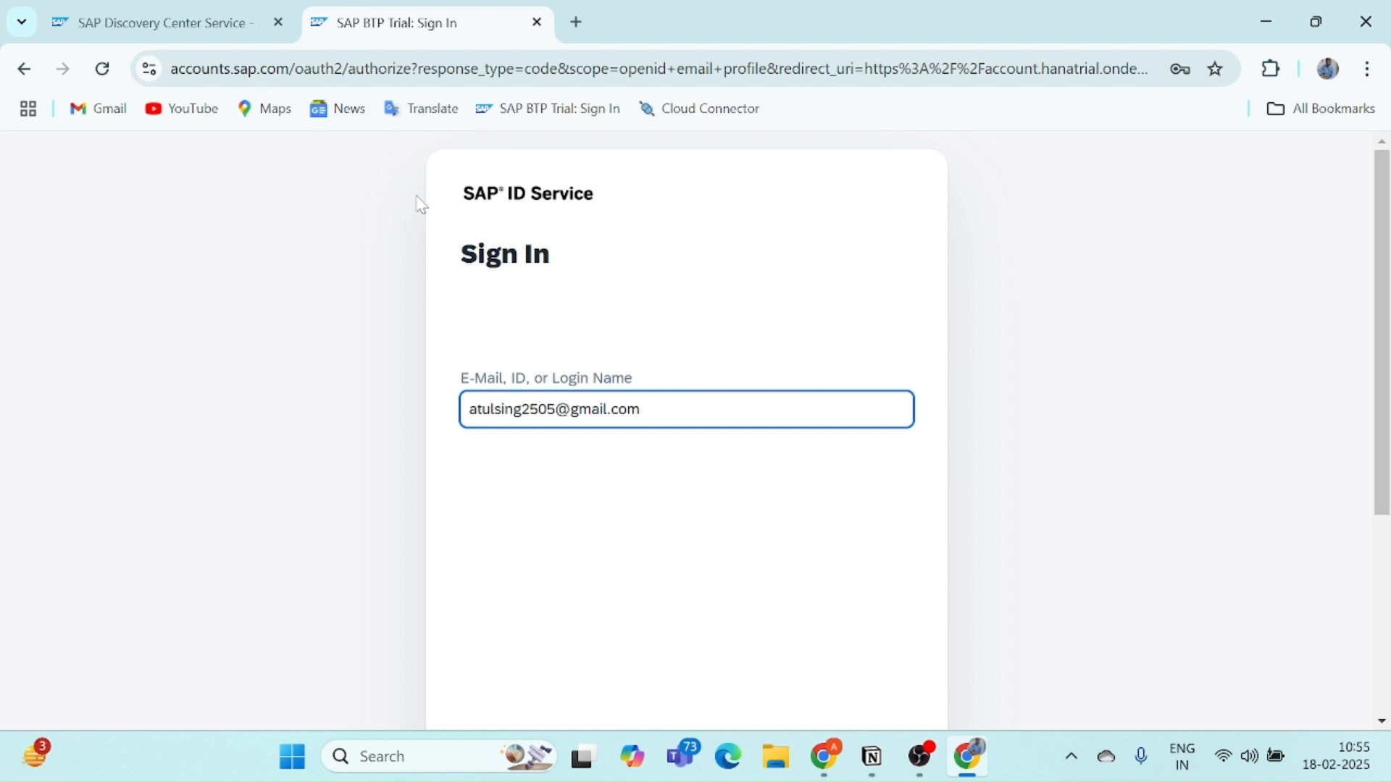
Sign in to SAP BTP Trial with the prefilled account e-mail and the saved account password.
{"action": "scroll", "coordinate": [636, 472], "scroll_direction": "down", "scroll_amount": 2}
{"action": "scroll", "coordinate": [542, 394], "scroll_direction": "up", "scroll_amount": 2}
{"action": "scroll", "coordinate": [541, 395], "scroll_direction": "down", "scroll_amount": 4}
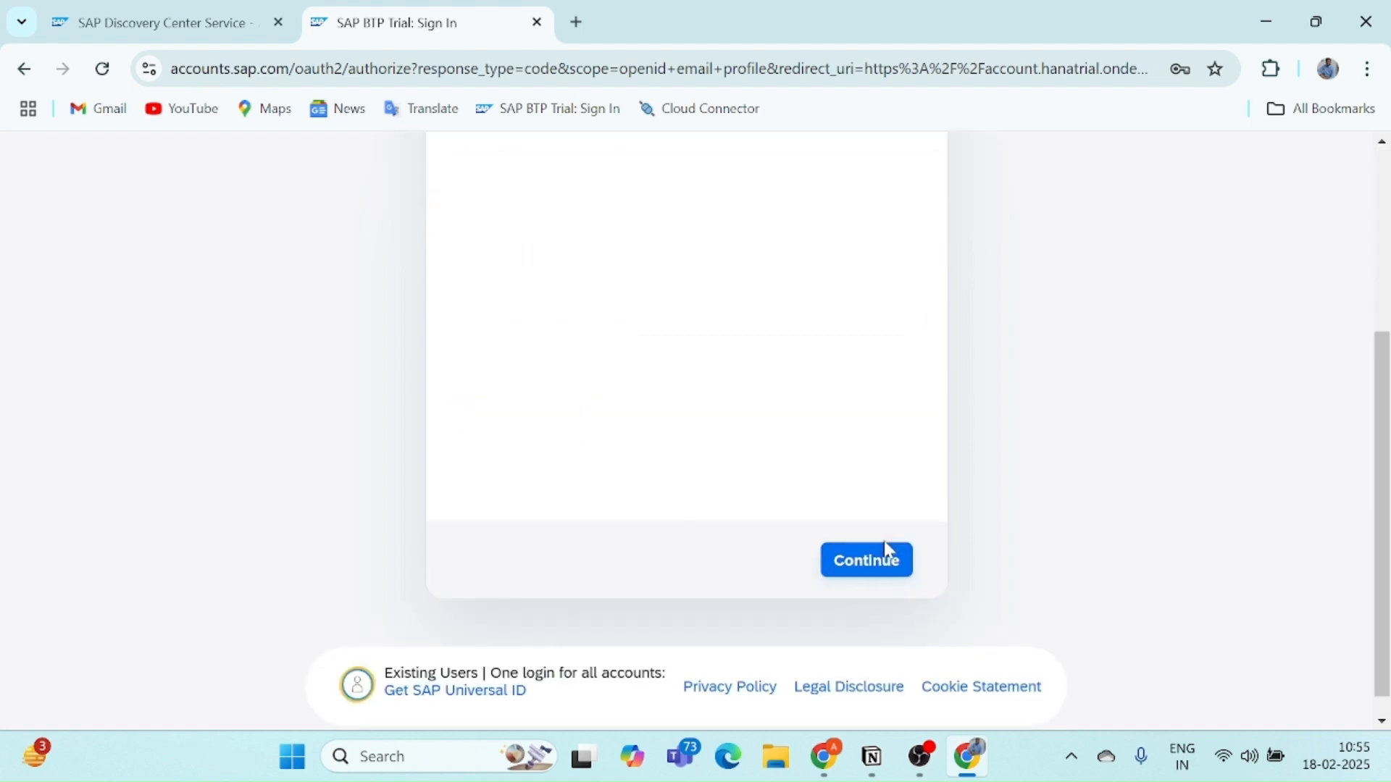
{"action": "left_click", "coordinate": [884, 563]}
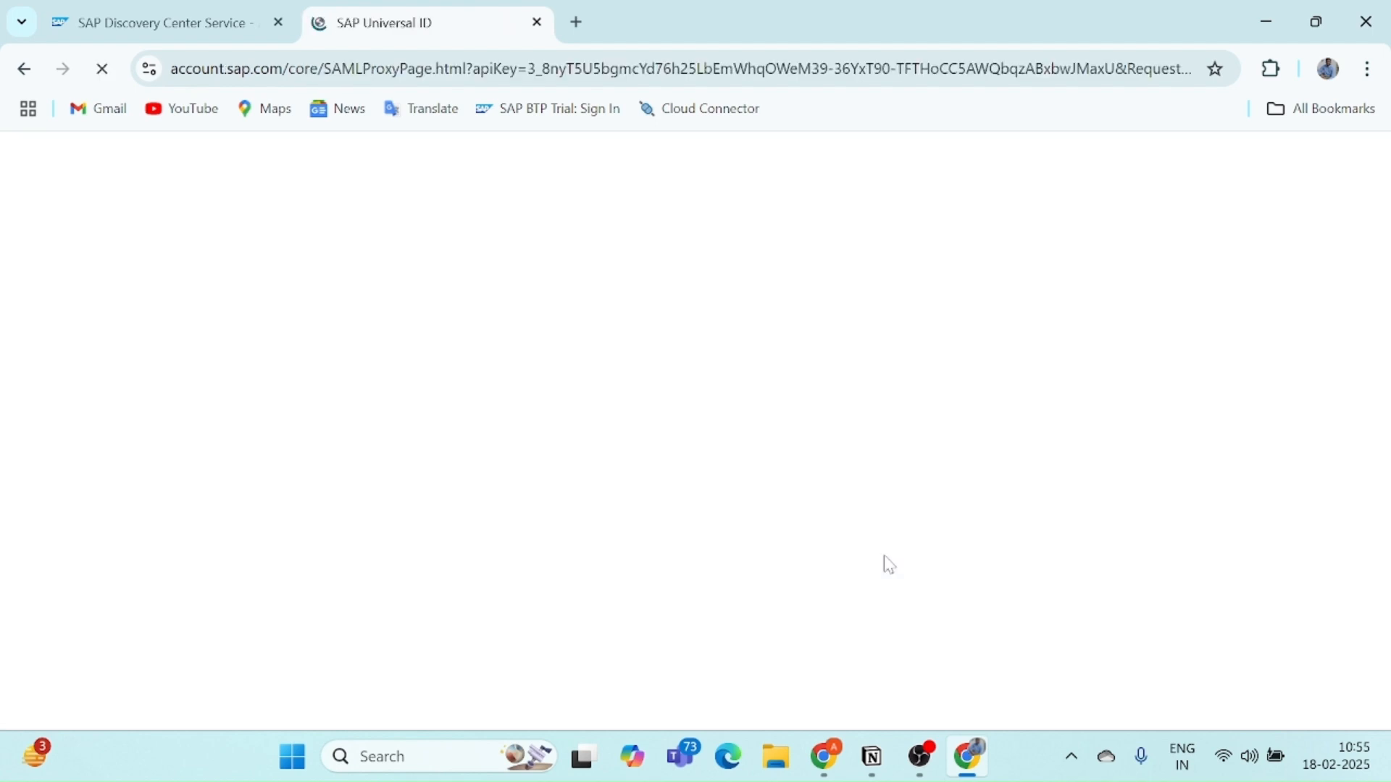
{"action": "scroll", "coordinate": [885, 564], "scroll_direction": "down", "scroll_amount": 1}
{"action": "left_click", "coordinate": [714, 588]}
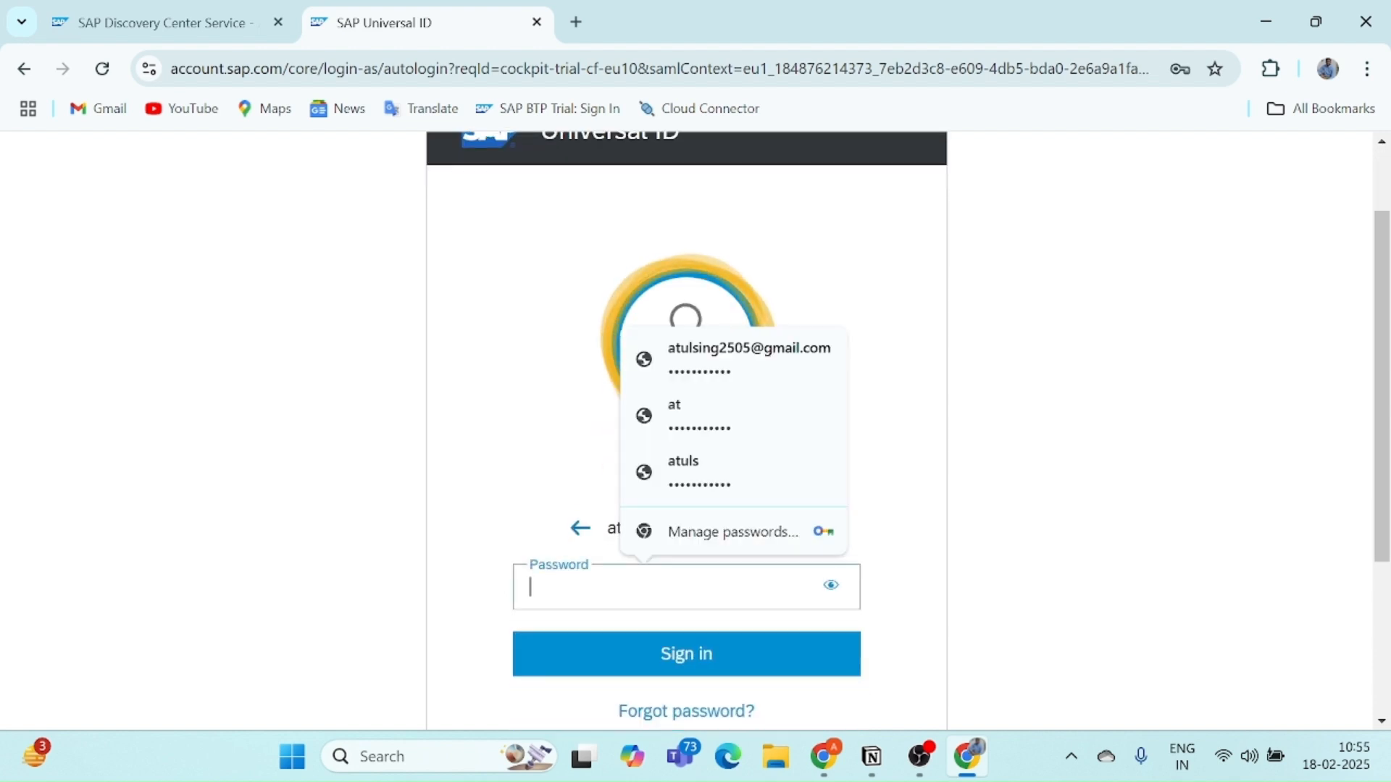
{"action": "left_click", "coordinate": [748, 370]}
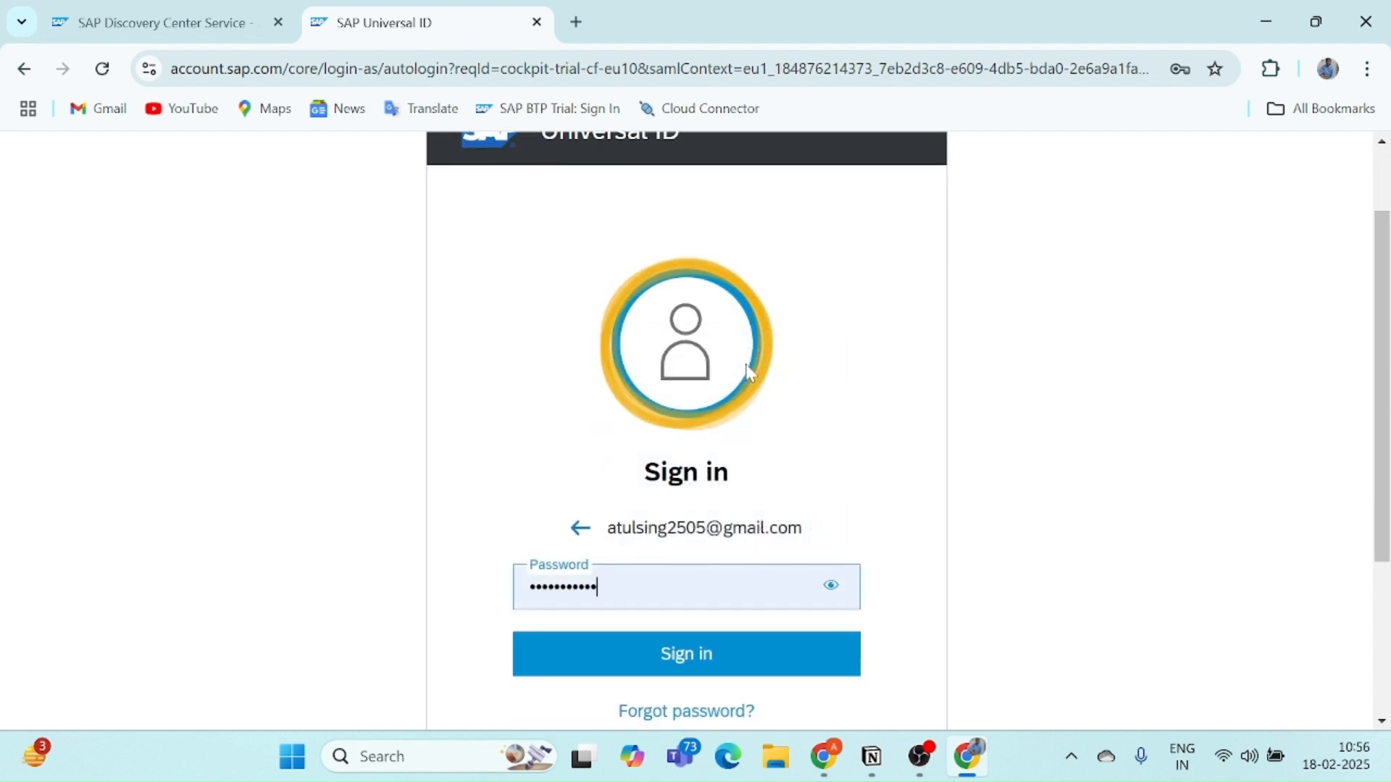
{"action": "left_click", "coordinate": [684, 672]}
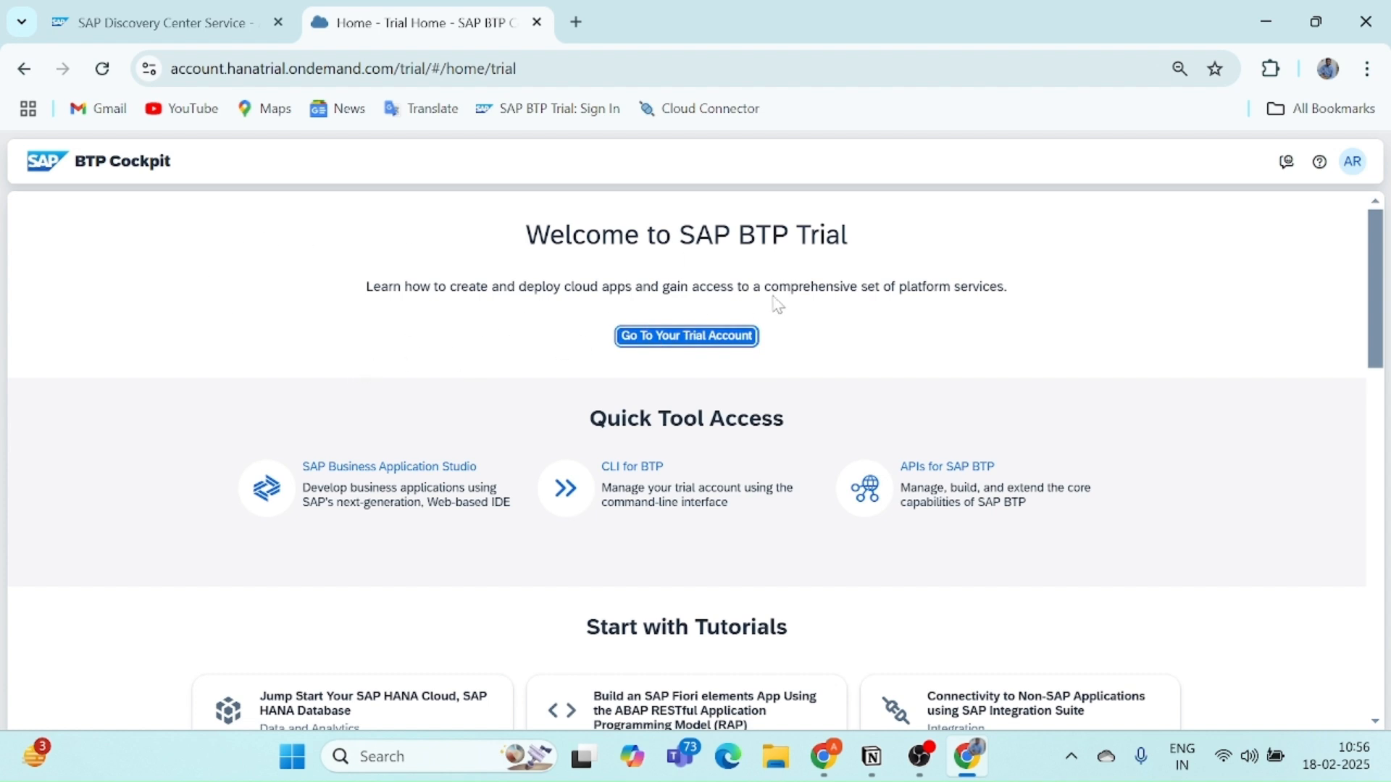
Open the trial account and view the regions offered for a new subaccount.
{"action": "left_click", "coordinate": [658, 342]}
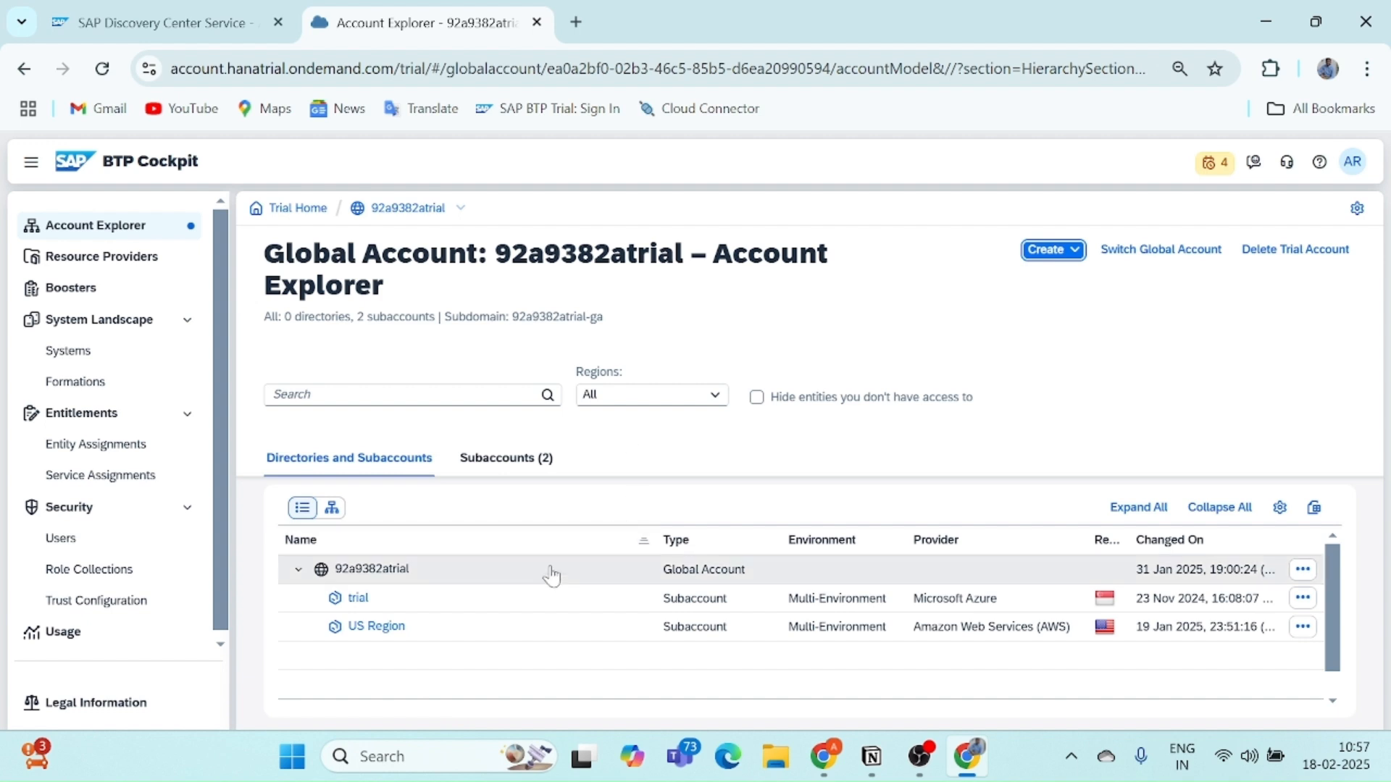
{"action": "left_click", "coordinate": [1044, 254]}
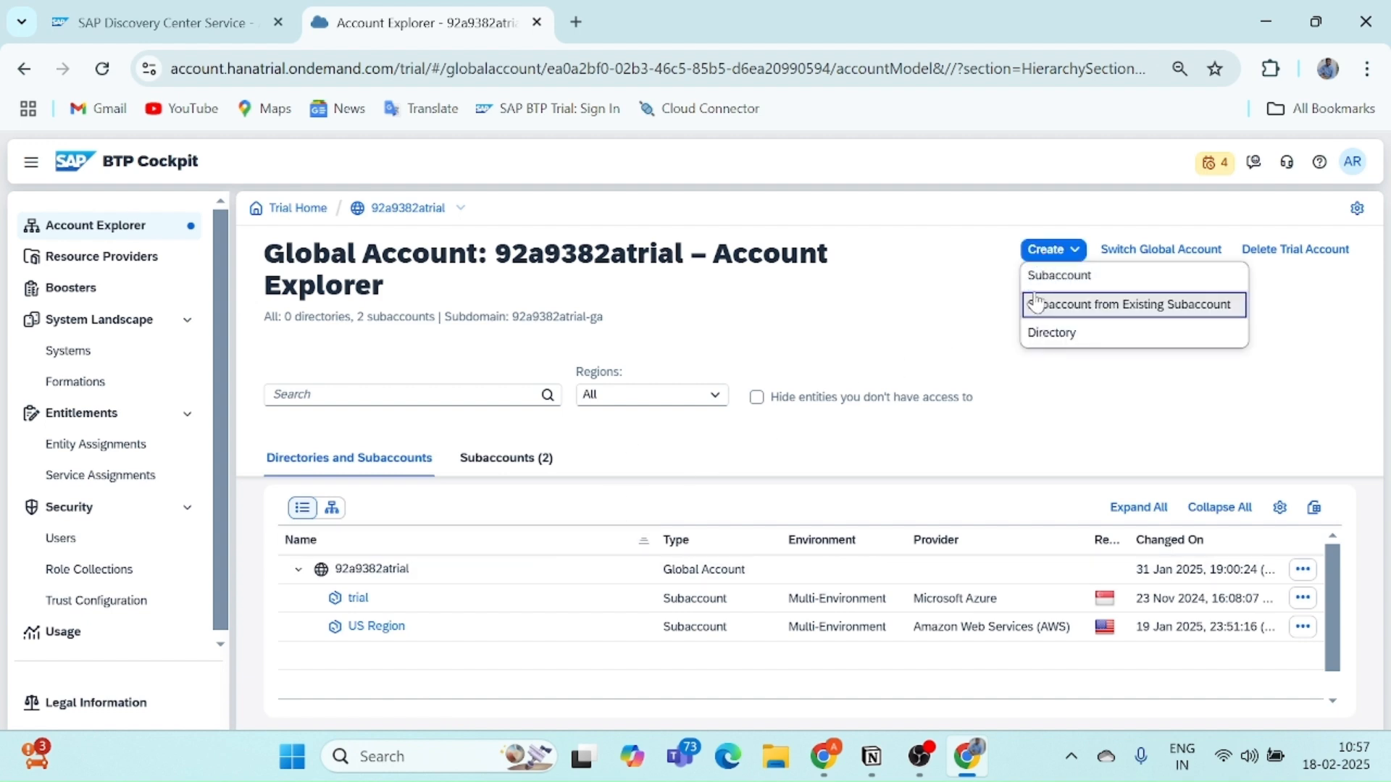
{"action": "left_click", "coordinate": [1056, 282]}
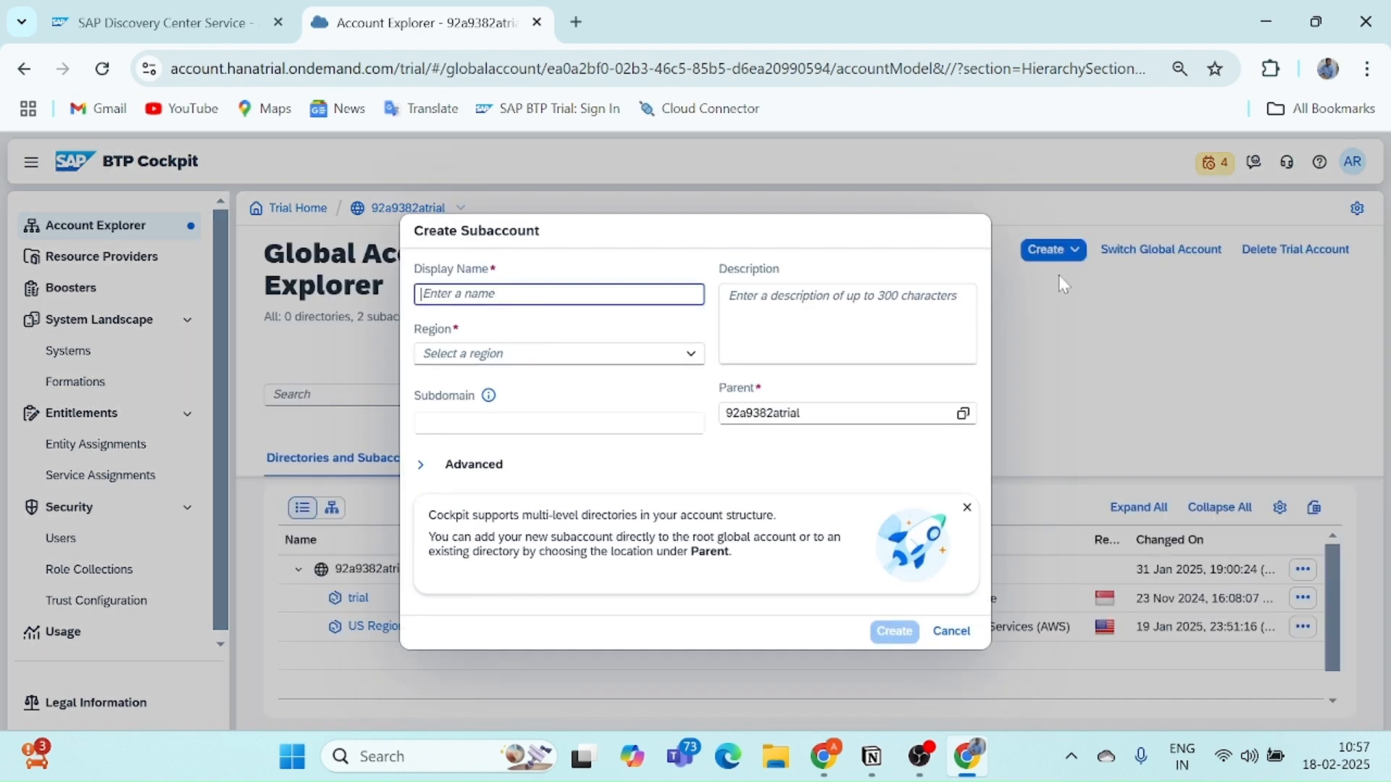
{"action": "left_click", "coordinate": [539, 353]}
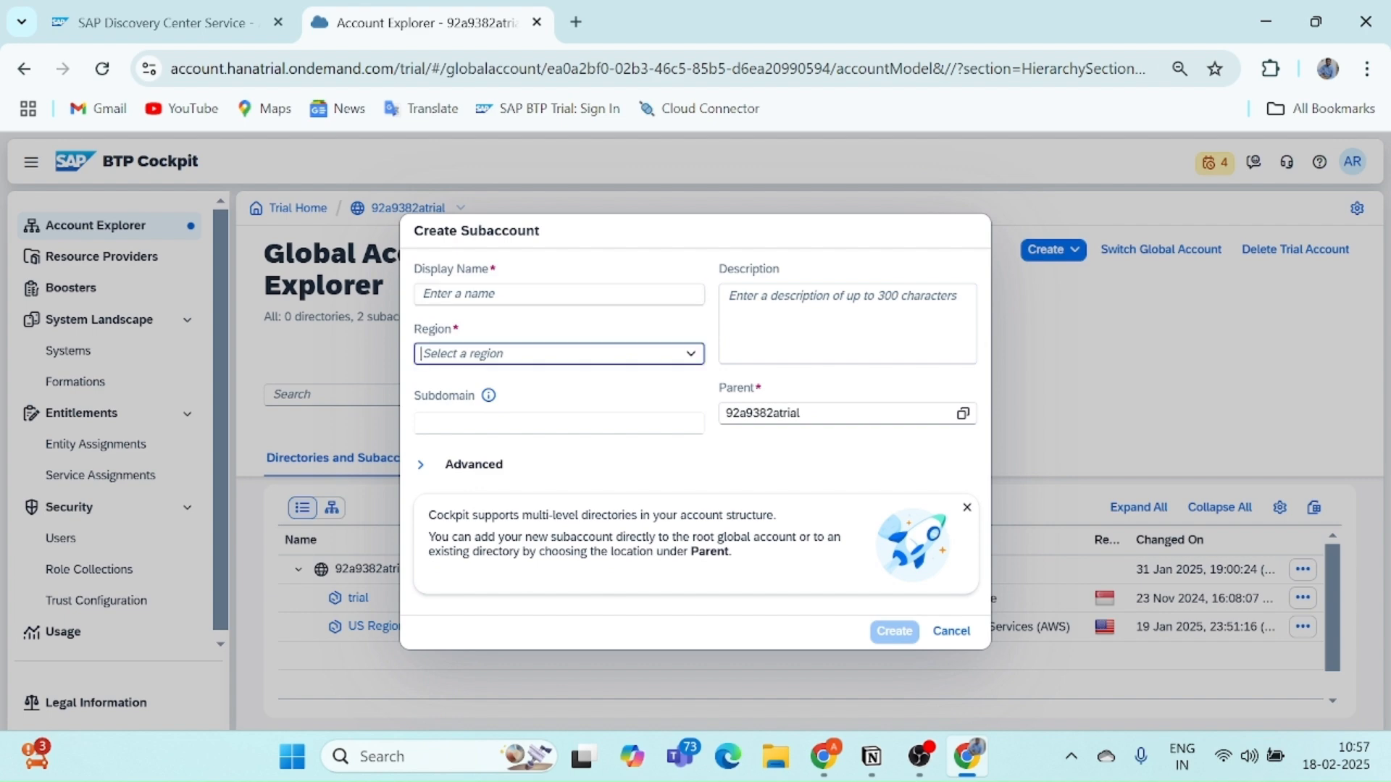
{"action": "left_click", "coordinate": [691, 355]}
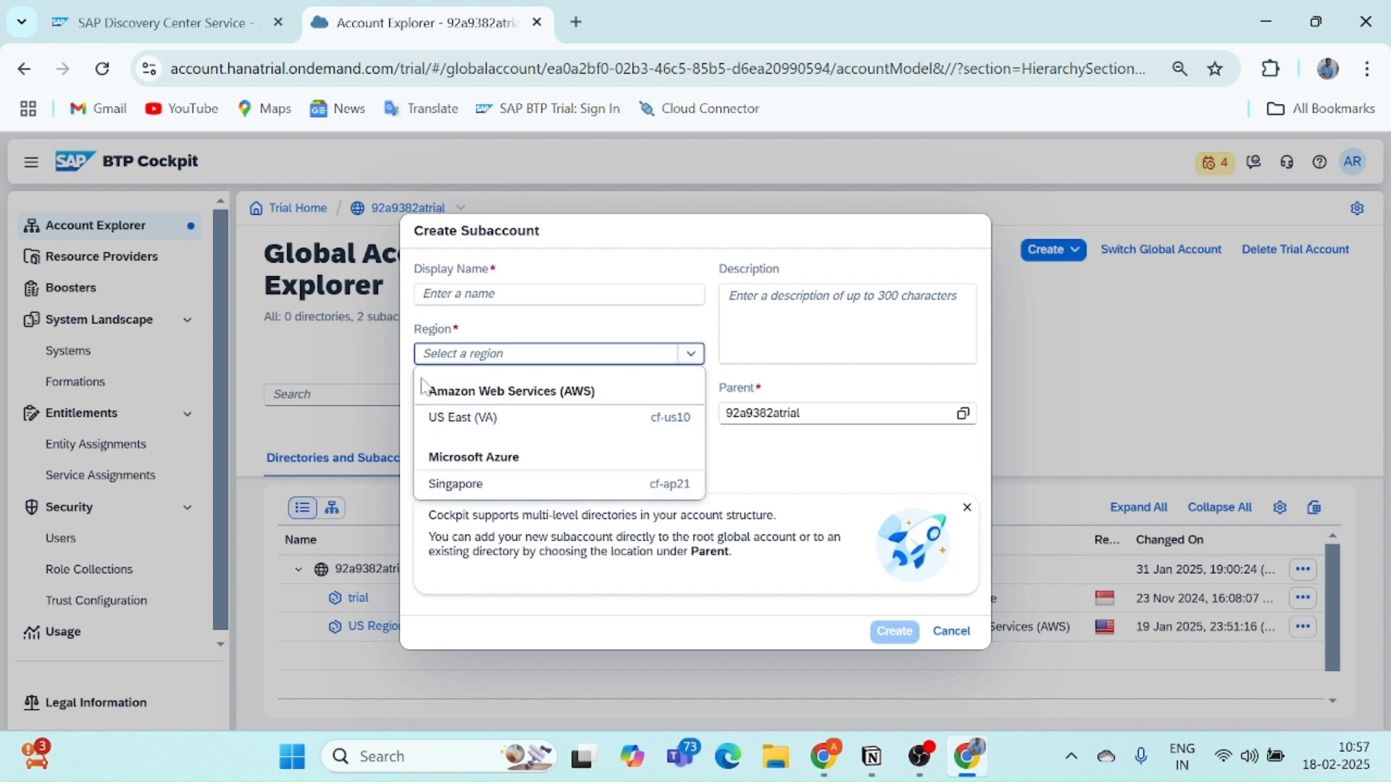
Check in SAP Discovery Center which AWS and Microsoft Azure regions offer the Shared trial plan.
{"action": "left_click", "coordinate": [163, 23]}
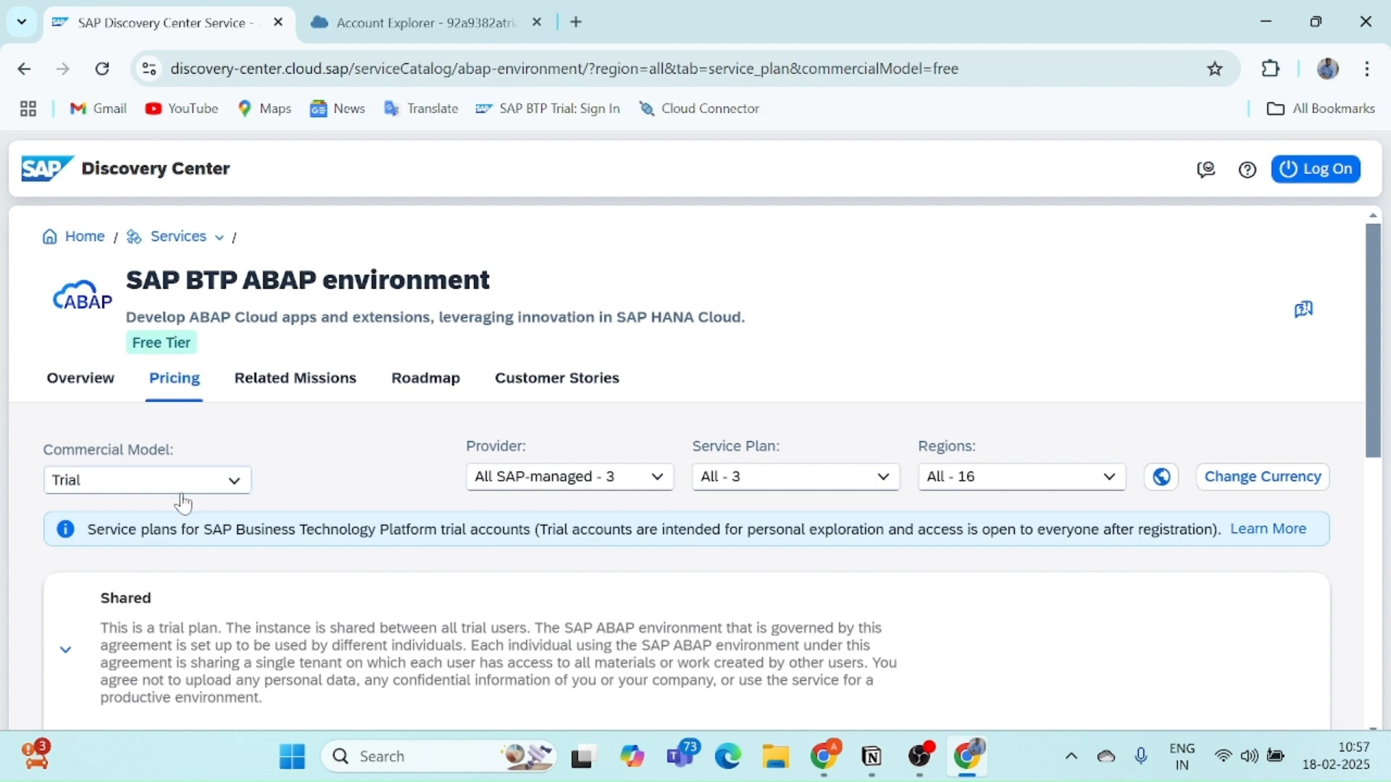
{"action": "scroll", "coordinate": [360, 465], "scroll_direction": "down", "scroll_amount": 3}
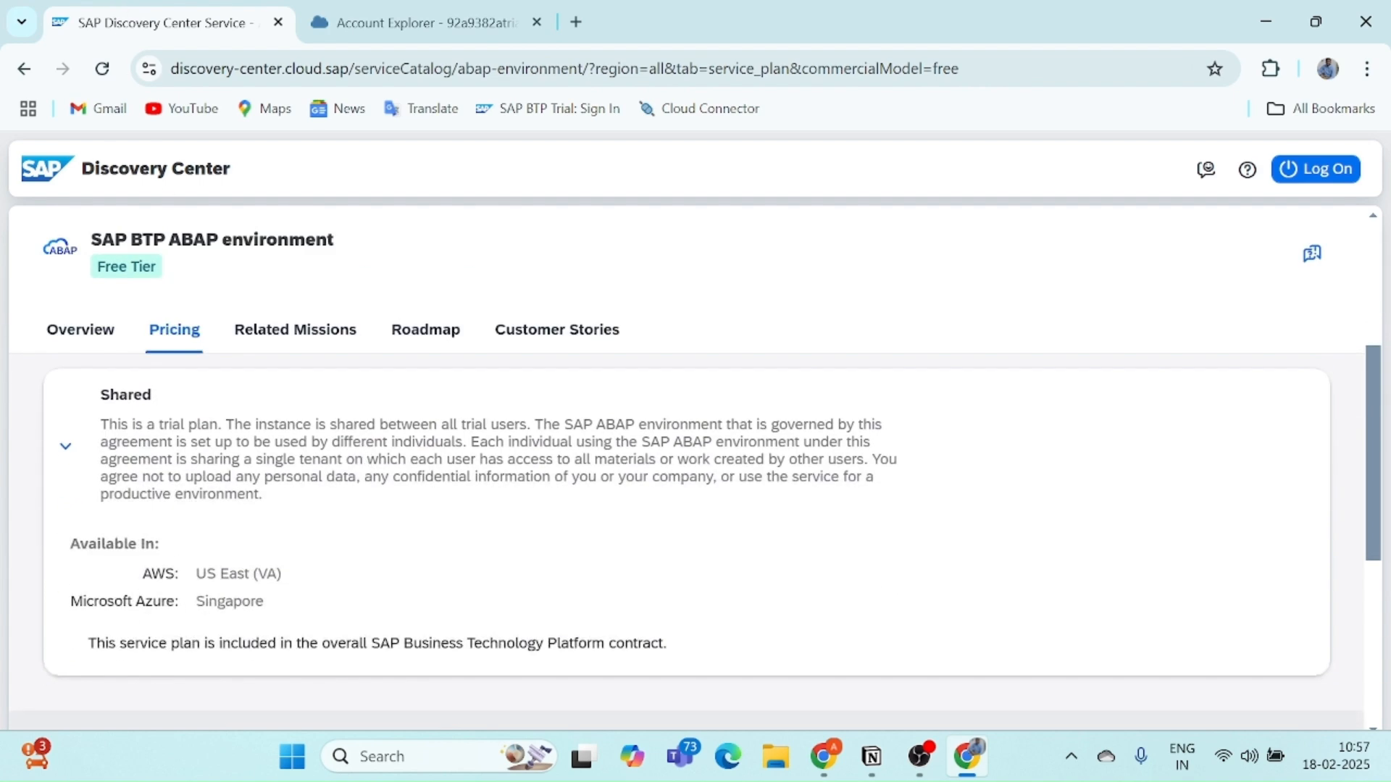
{"action": "left_click_drag", "start_coordinate": [142, 573], "coordinate": [278, 573]}
{"action": "left_click", "coordinate": [280, 575]}
{"action": "left_click_drag", "start_coordinate": [192, 609], "coordinate": [298, 600]}
{"action": "left_click", "coordinate": [299, 600]}
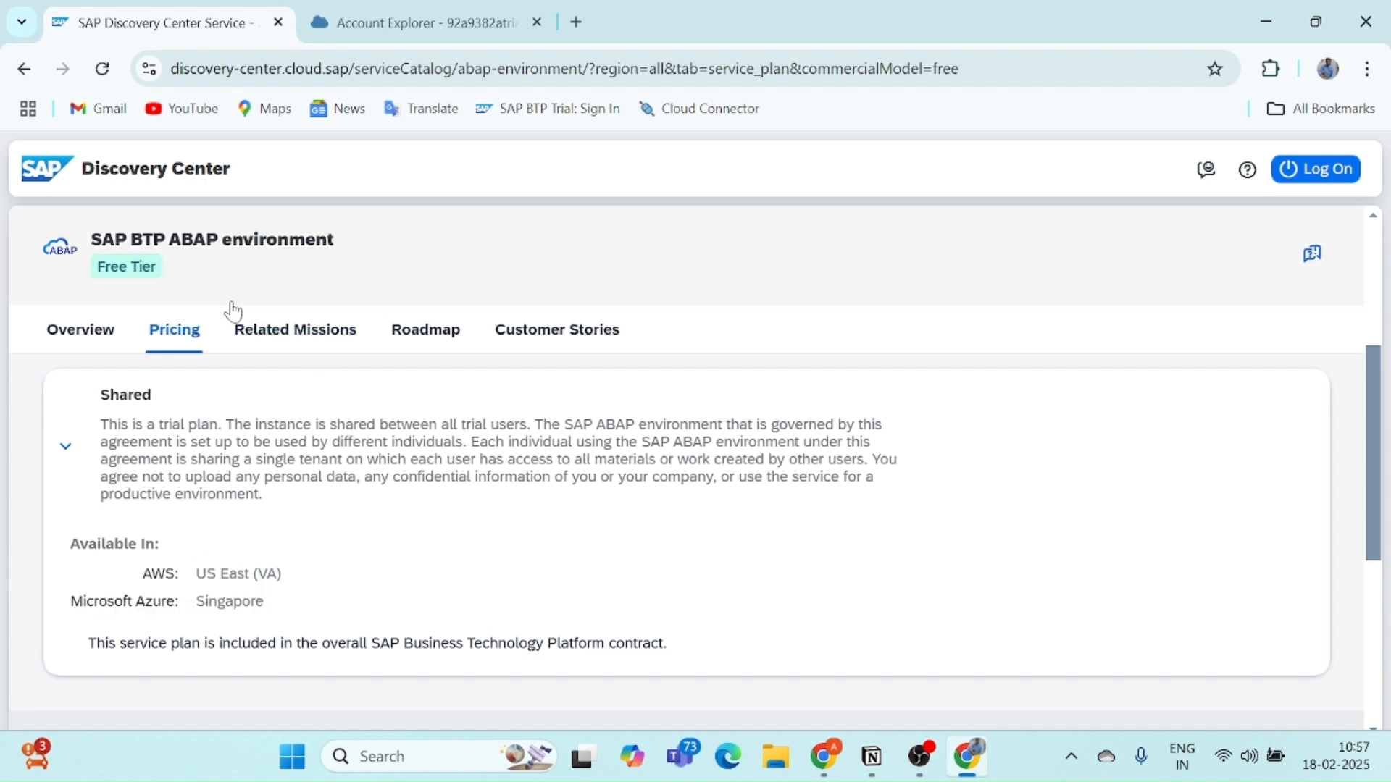
Return to the BTP Cockpit, recheck the region options and cancel the subaccount creation.
{"action": "left_click", "coordinate": [434, 10]}
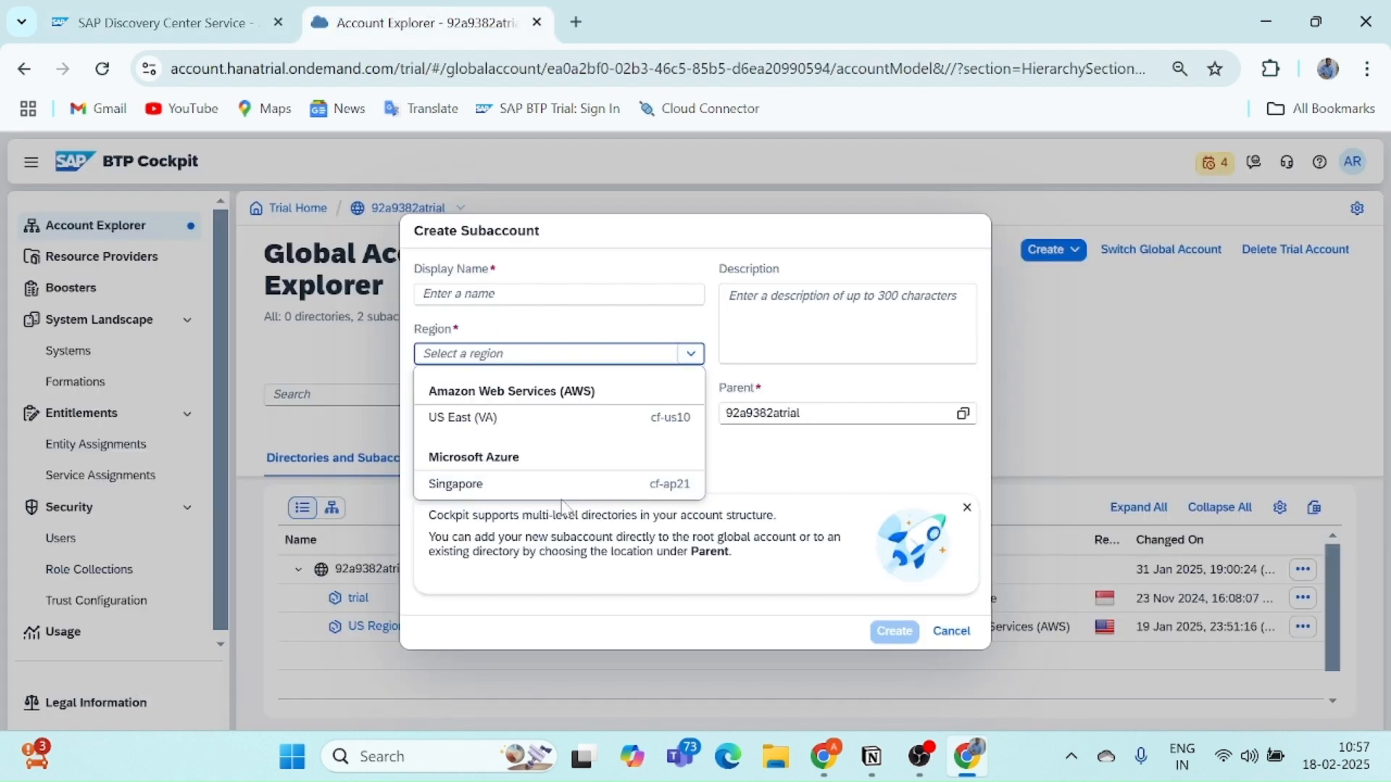
{"action": "left_click", "coordinate": [1037, 457]}
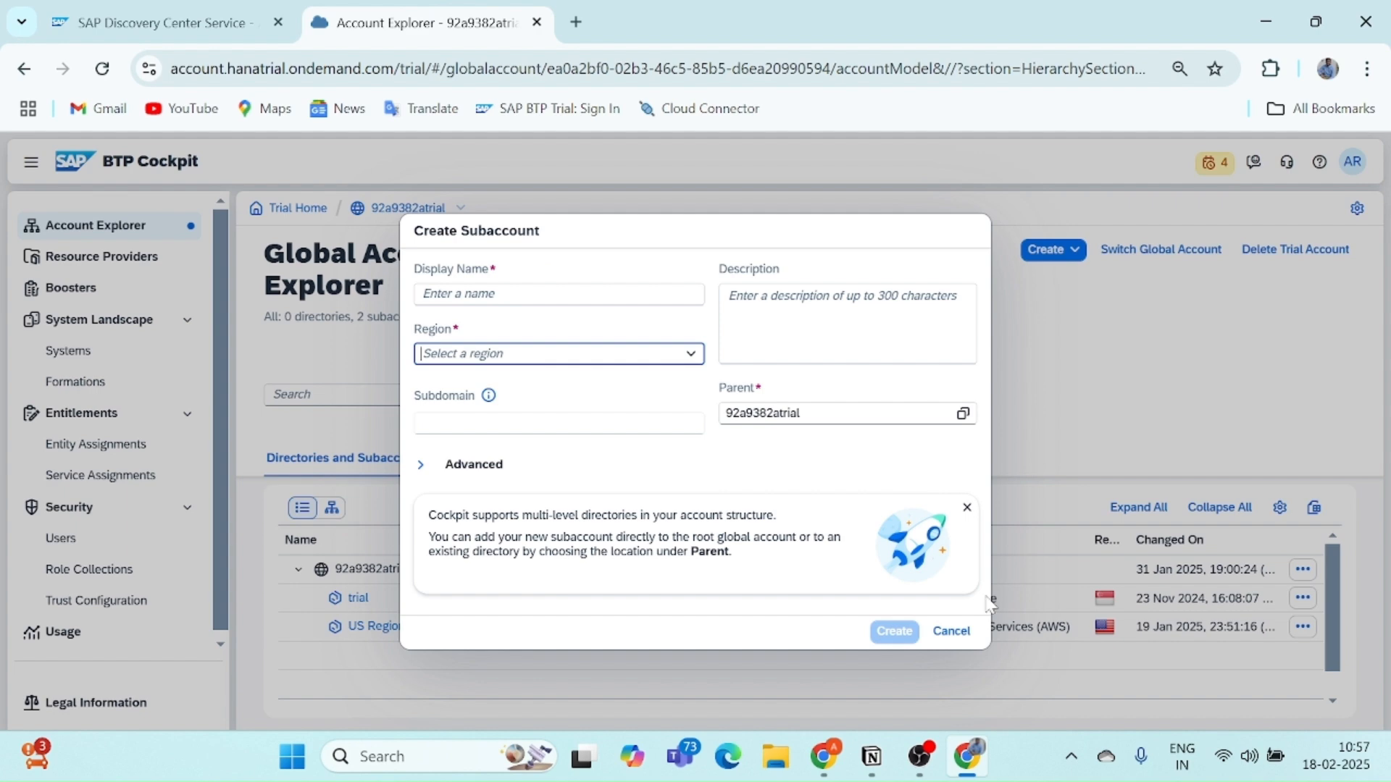
{"action": "left_click", "coordinate": [951, 632]}
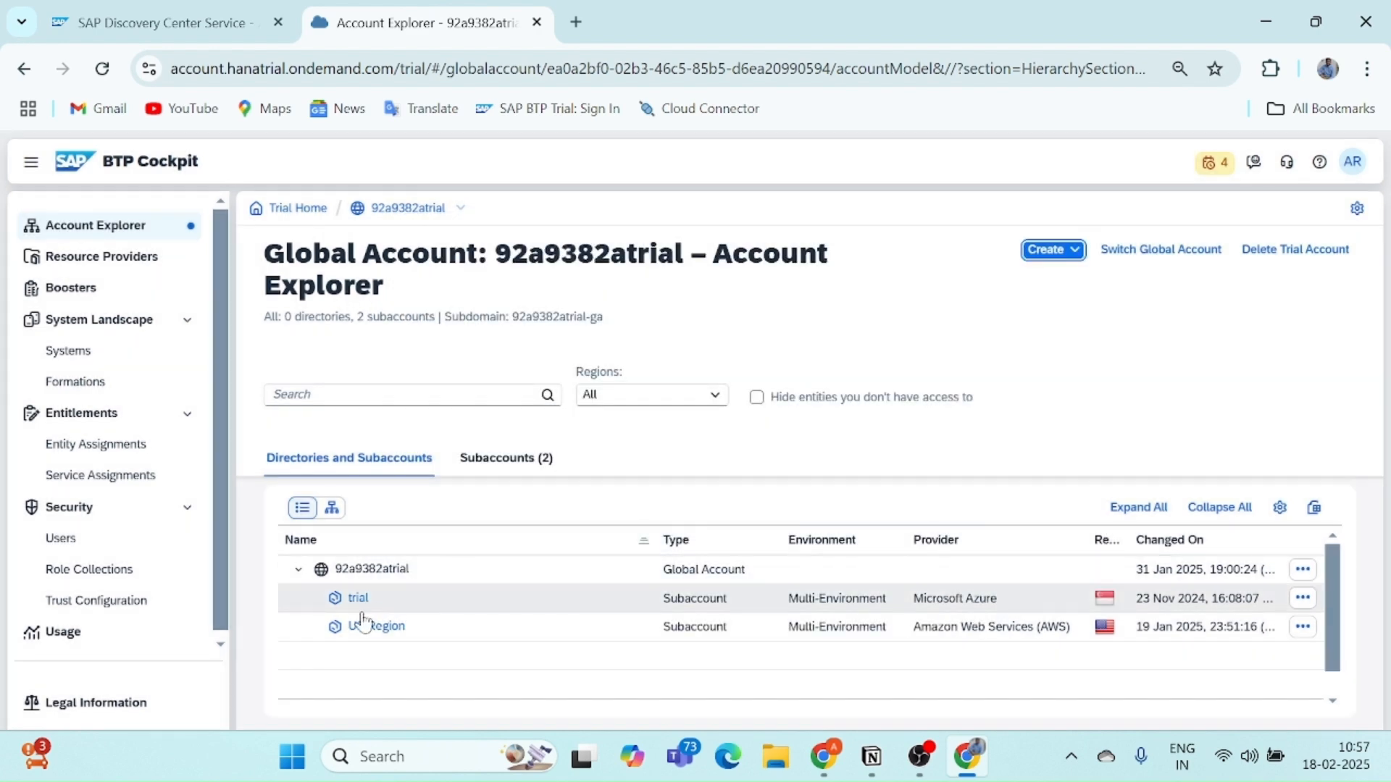
Review the overview of the trial subaccount and switch back to the Notion notes.
{"action": "left_click", "coordinate": [358, 599]}
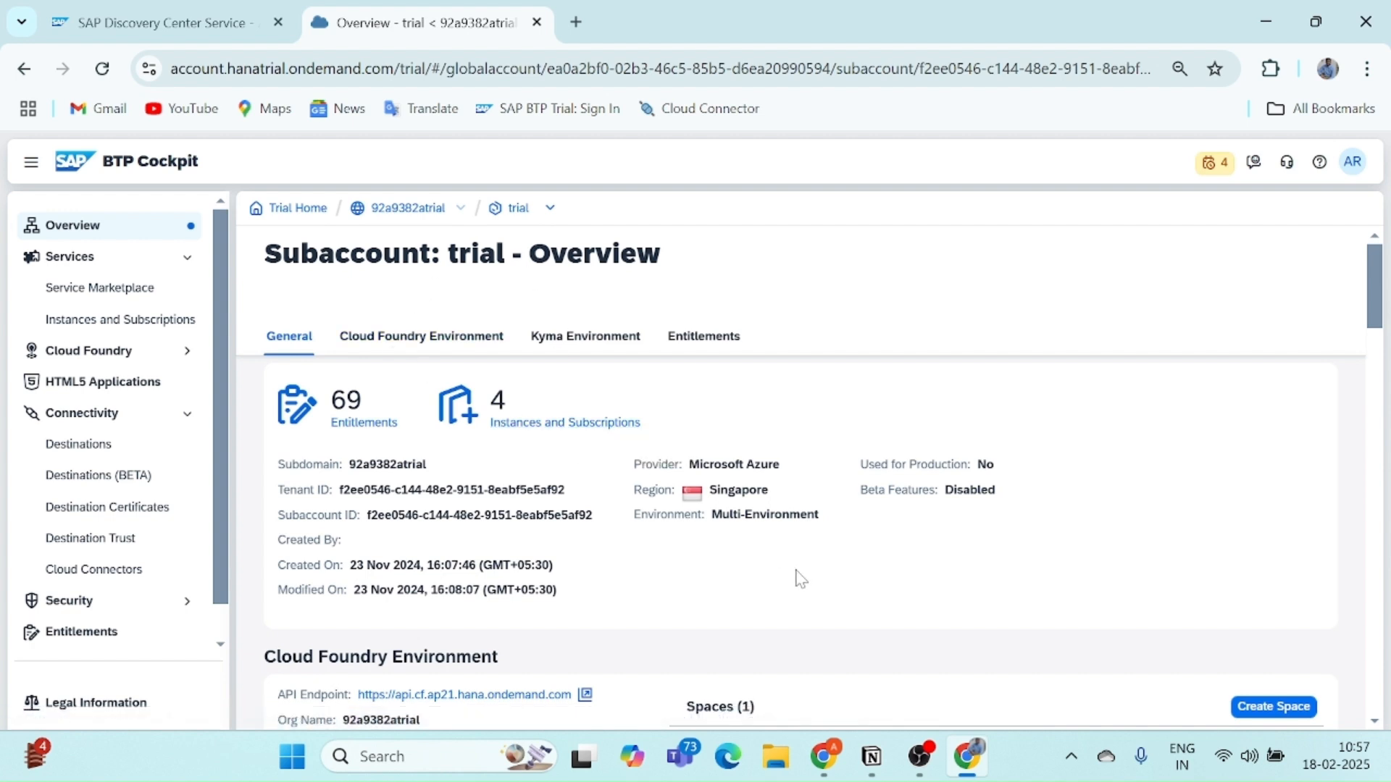
{"action": "left_click", "coordinate": [872, 756]}
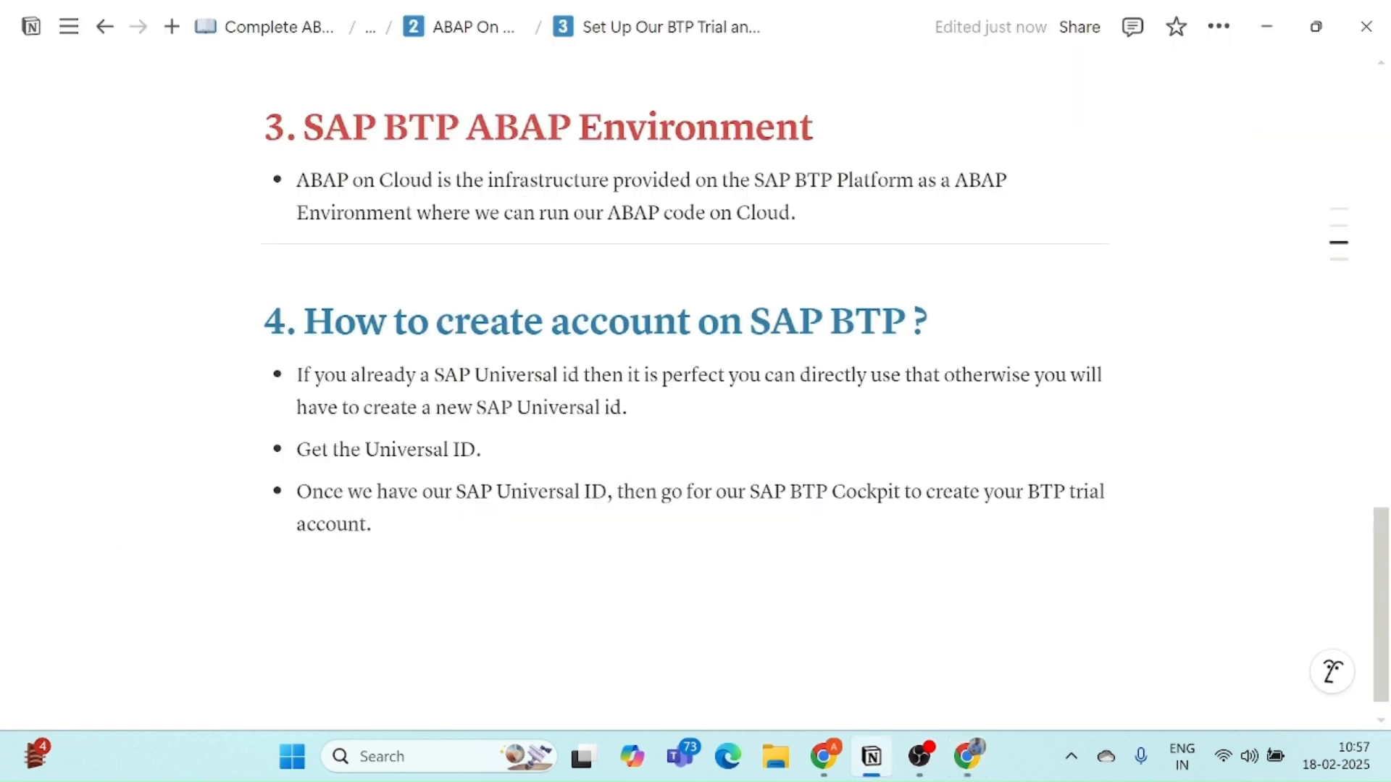
Add the bullet "Create a Trial account on SAP BTP Cockpit and inside it create a subaccount." to the end of section 4.
{"action": "left_click", "coordinate": [464, 569]}
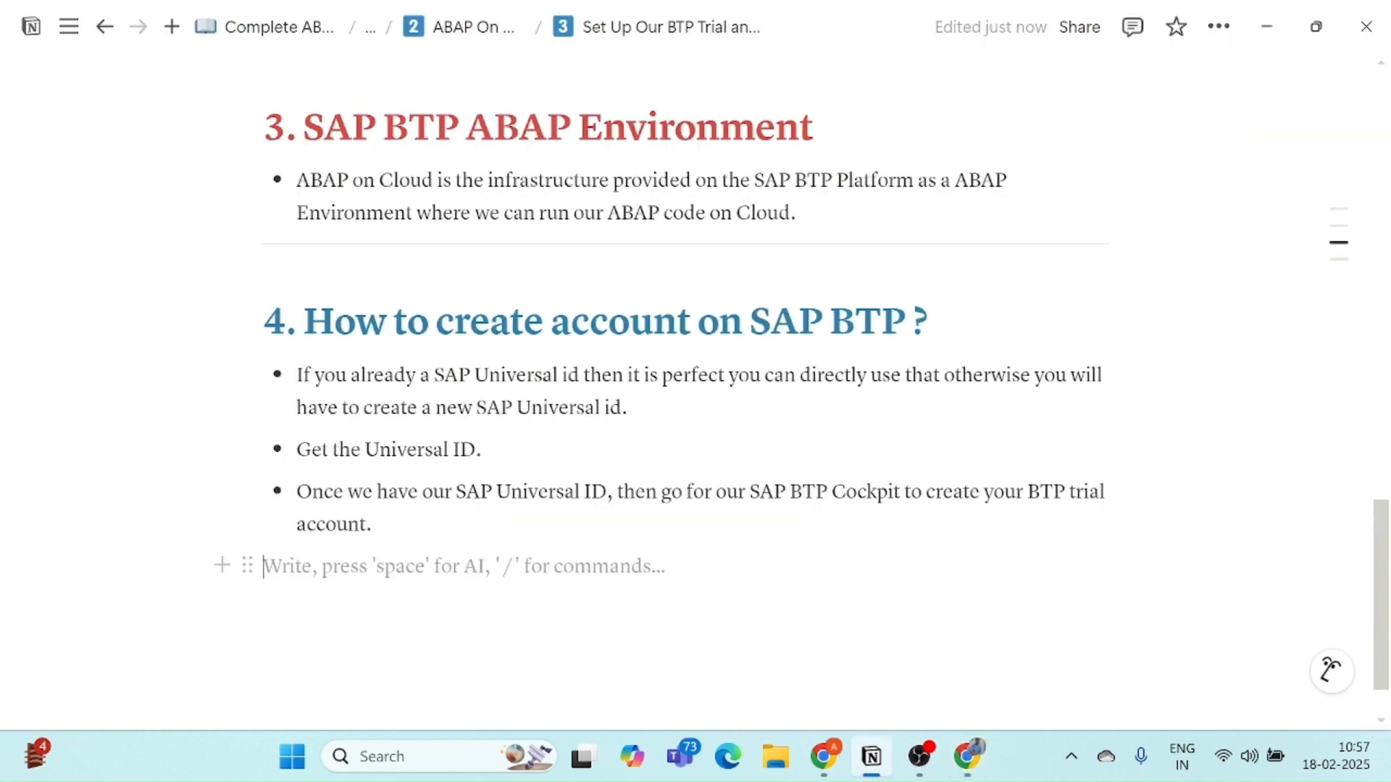
{"action": "type", "text": "- C"}
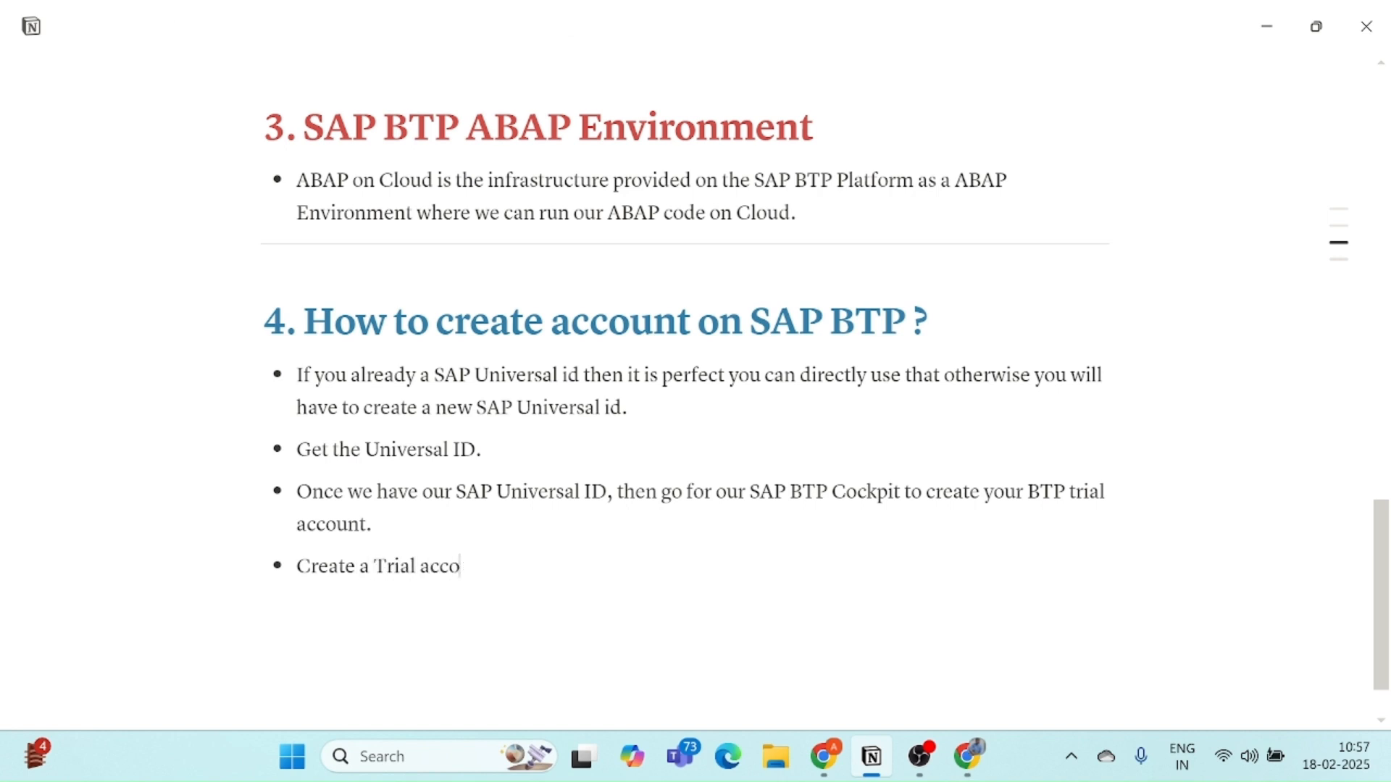
{"action": "type", "text": "reate a Trial account on SAP BTP Cock"}
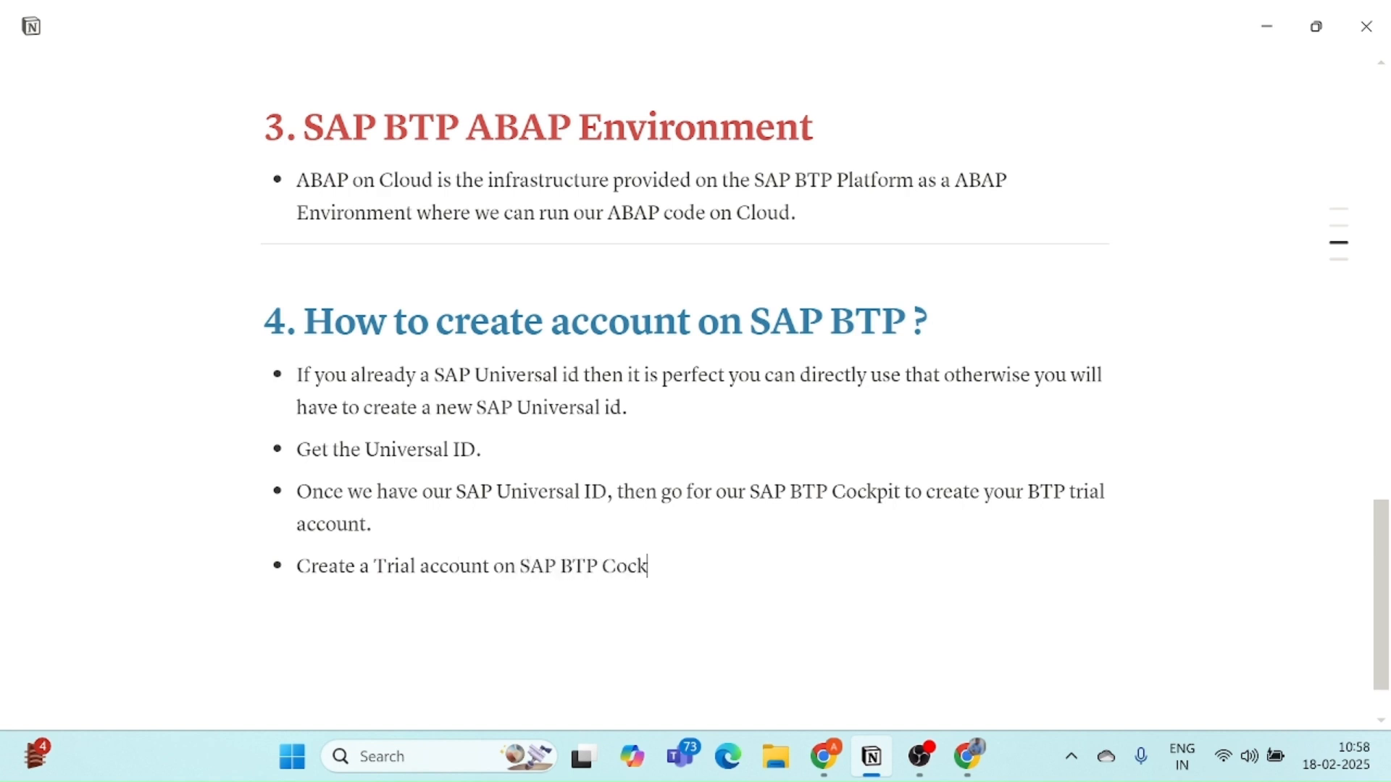
{"action": "type", "text": "pit and inside it create a subaccount."}
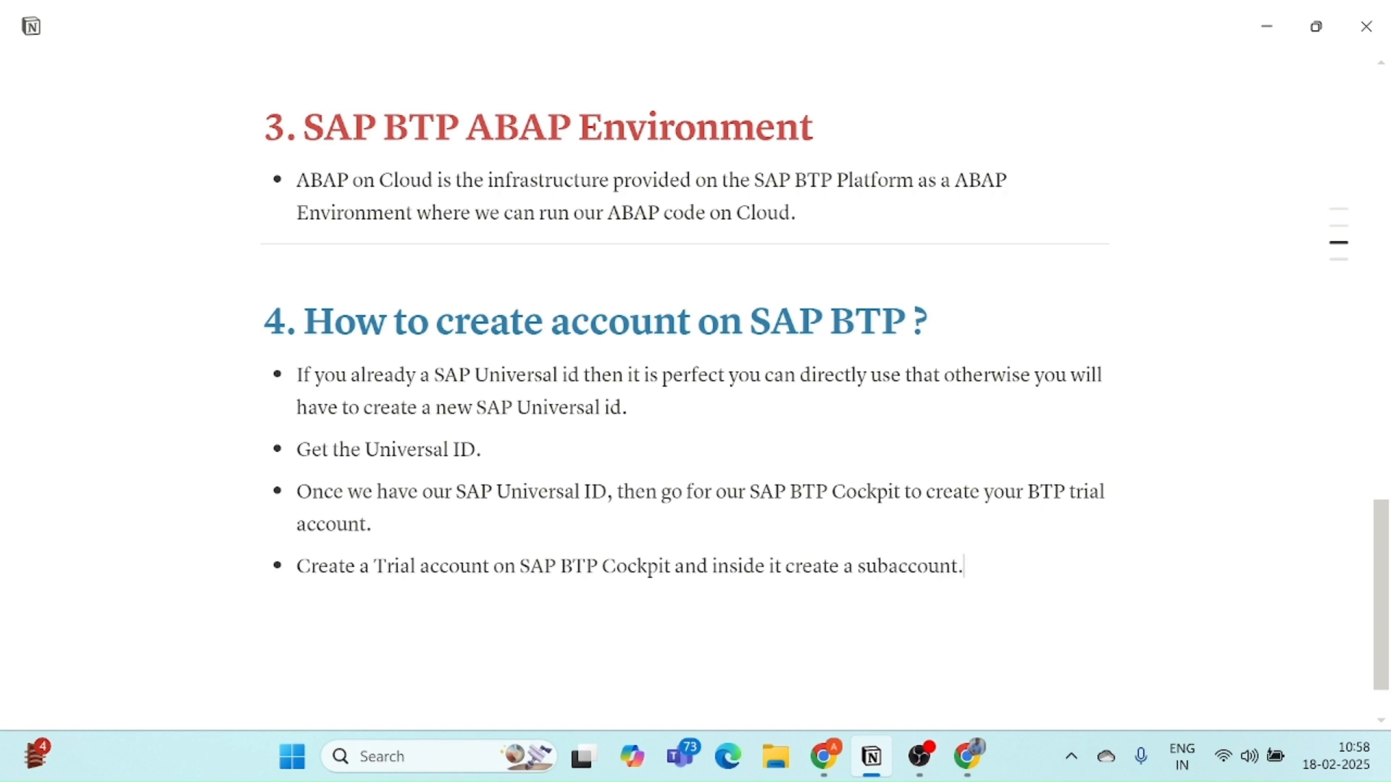
Switch to Chrome and search Google in a new tab for "how to create a trial account in sap btp".
{"action": "key", "text": "alt+Tab"}
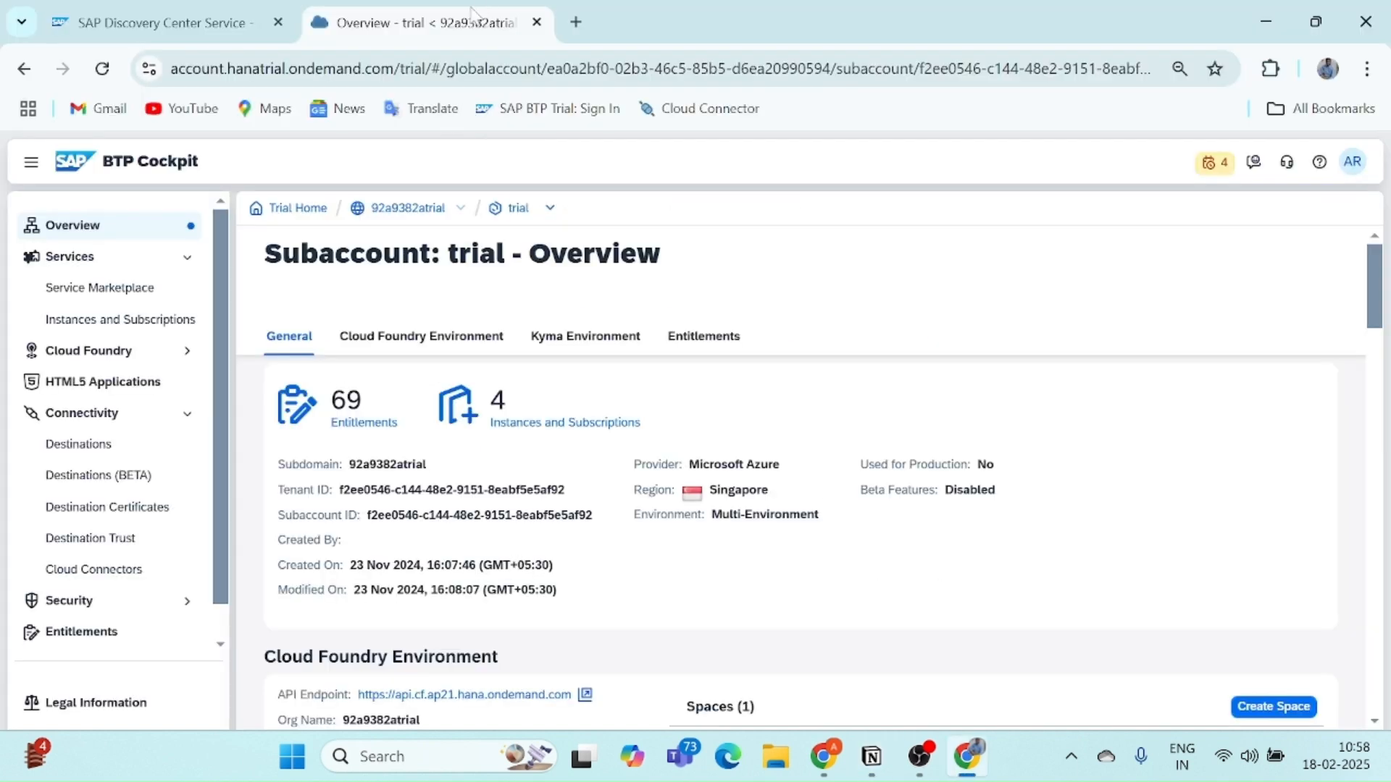
{"action": "left_click", "coordinate": [587, 26]}
{"action": "type", "text": "how to "}
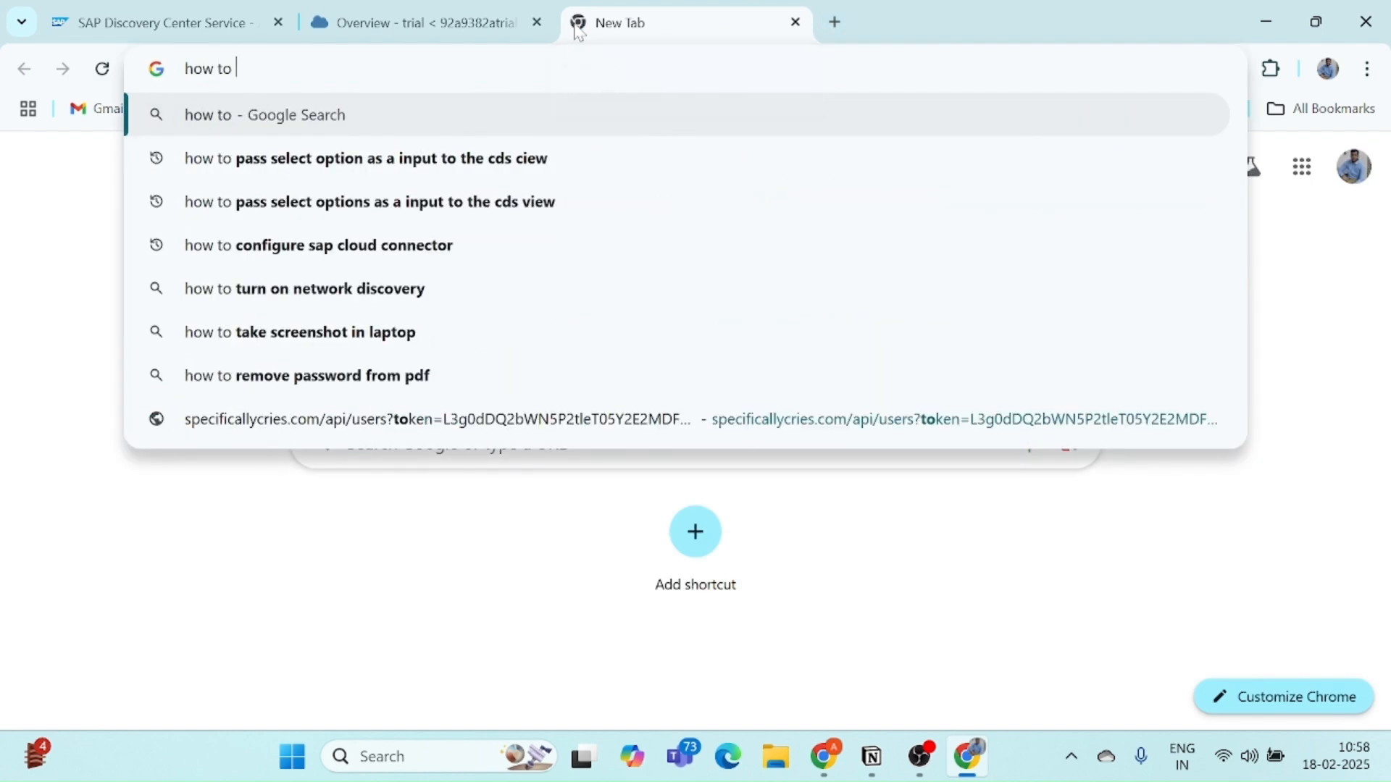
{"action": "type", "text": "create a"}
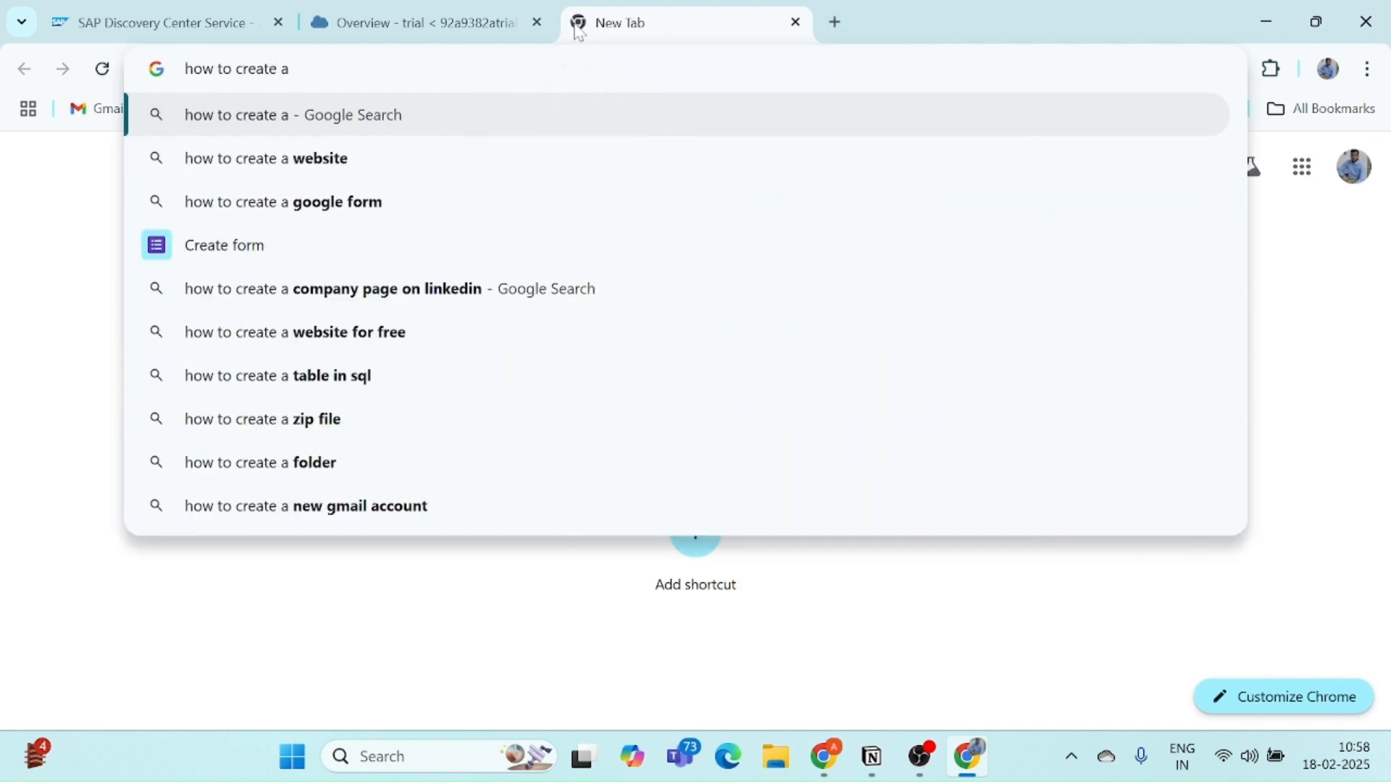
{"action": "type", "text": " trial ac\\"}
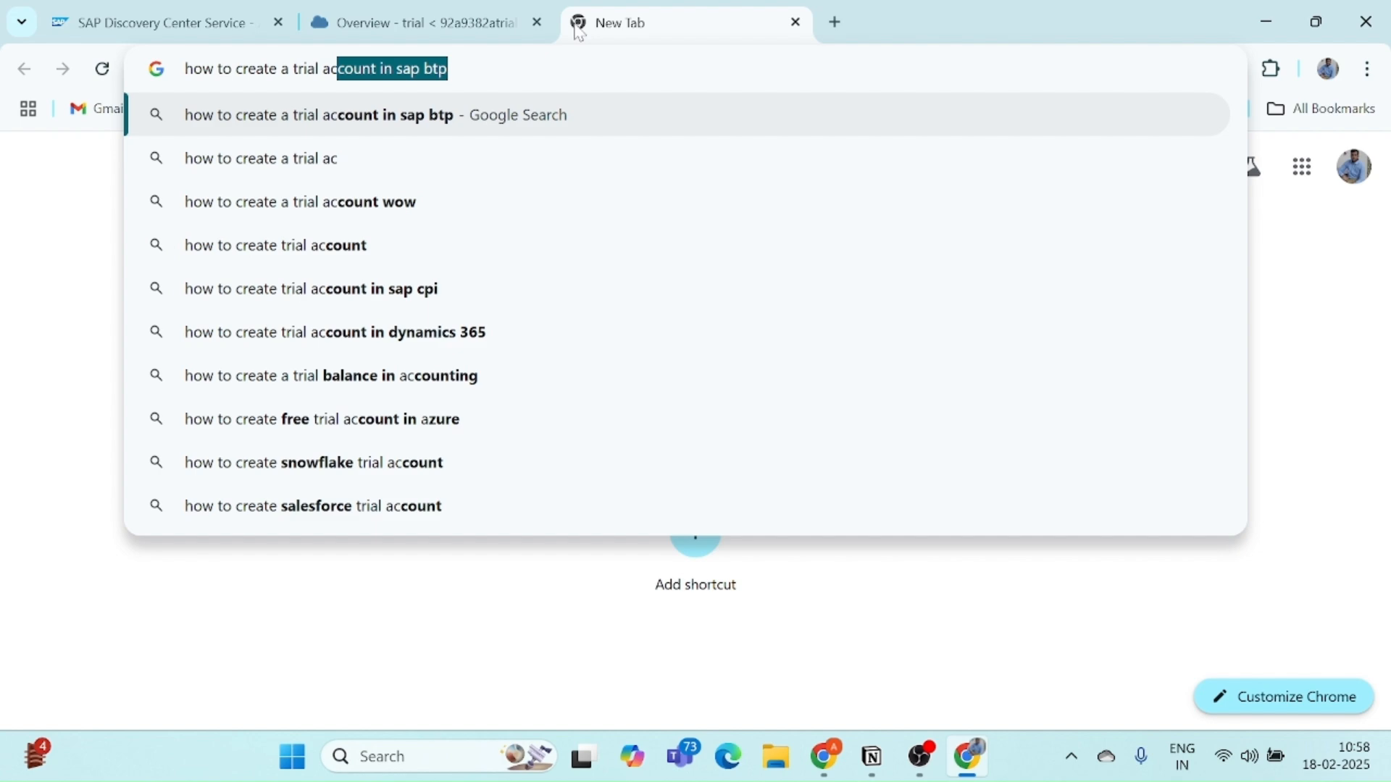
{"action": "key", "text": "Return"}
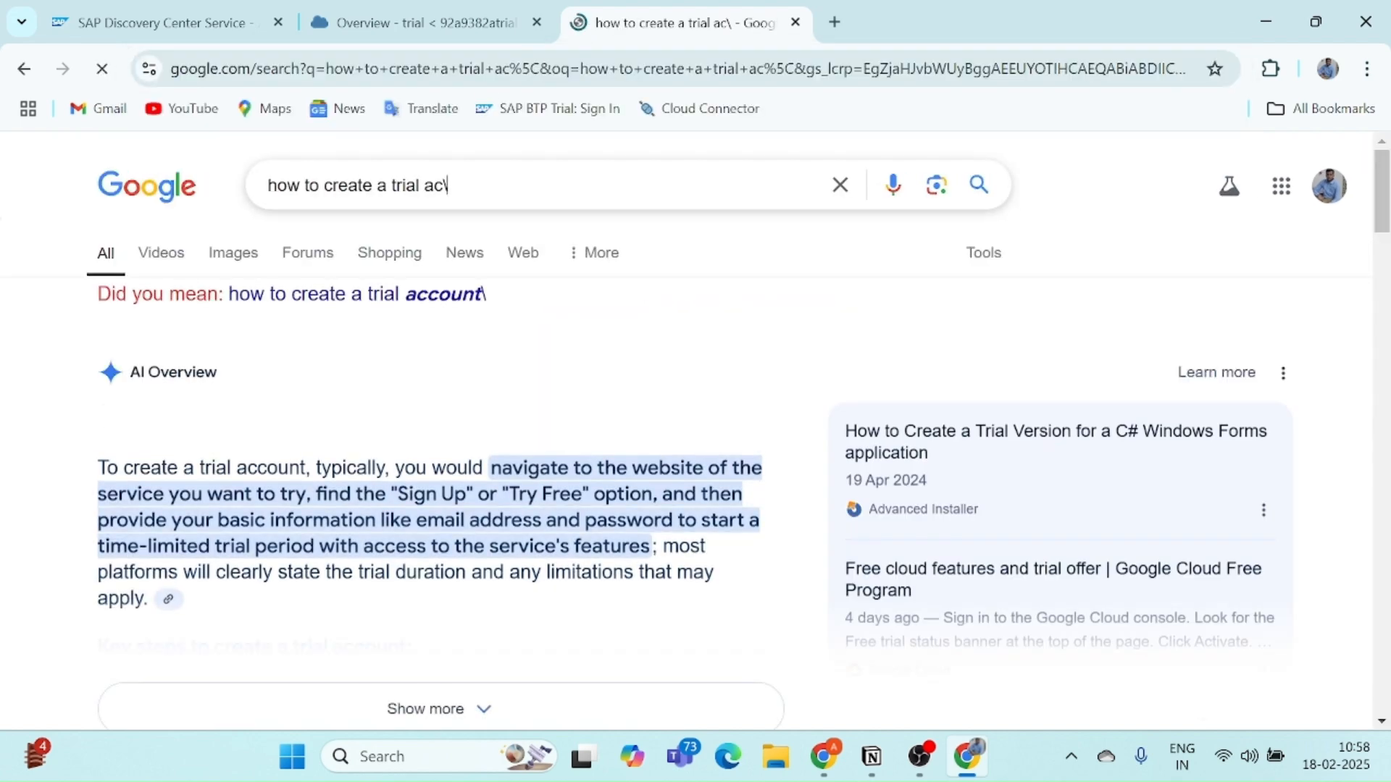
{"action": "left_click", "coordinate": [464, 185]}
{"action": "key", "text": "BackSpace"}
{"action": "type", "text": "c"}
{"action": "key", "text": "Down"}
{"action": "key", "text": "Return"}
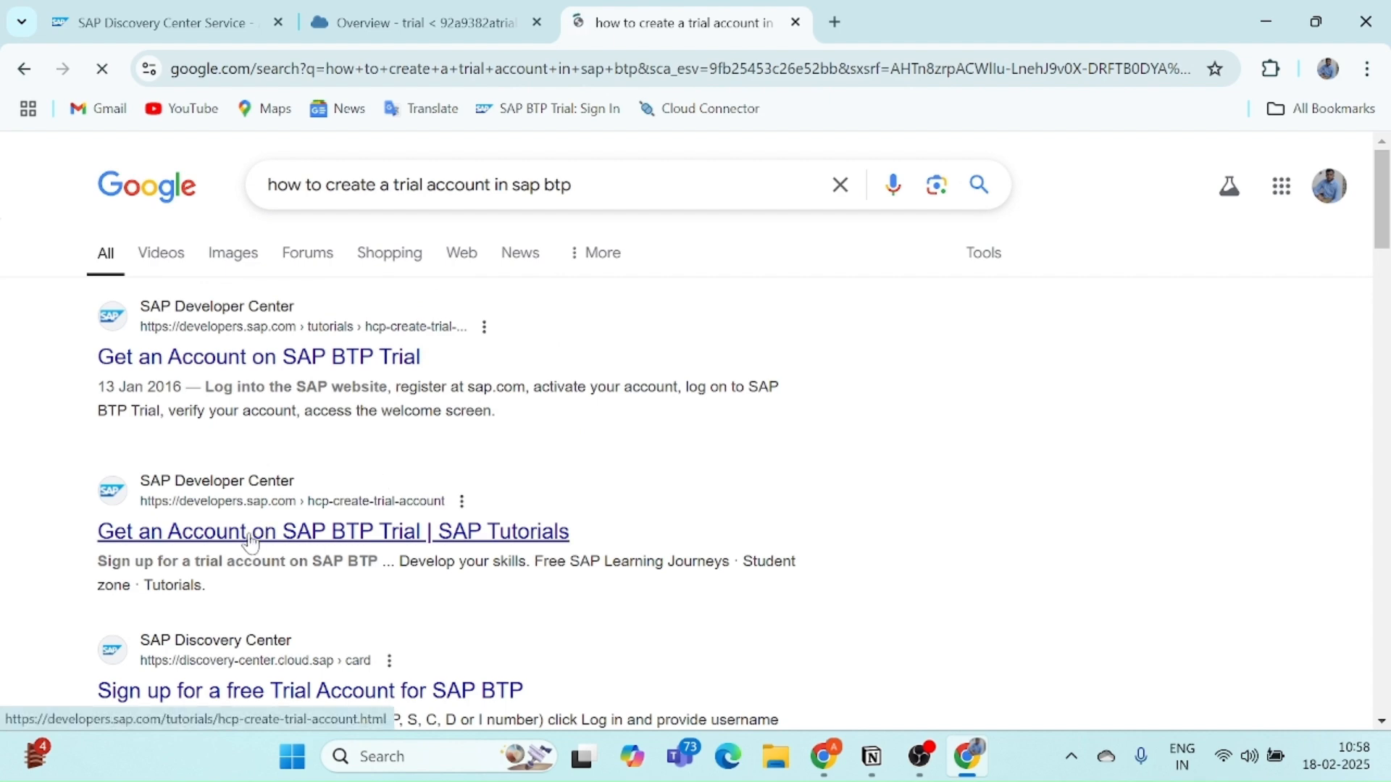
Open the SAP tutorial "Get an Account on SAP BTP Trial" and read its learning goals and Step 1 instructions.
{"action": "left_click", "coordinate": [252, 544]}
{"action": "scroll", "coordinate": [248, 567], "scroll_direction": "down", "scroll_amount": 5}
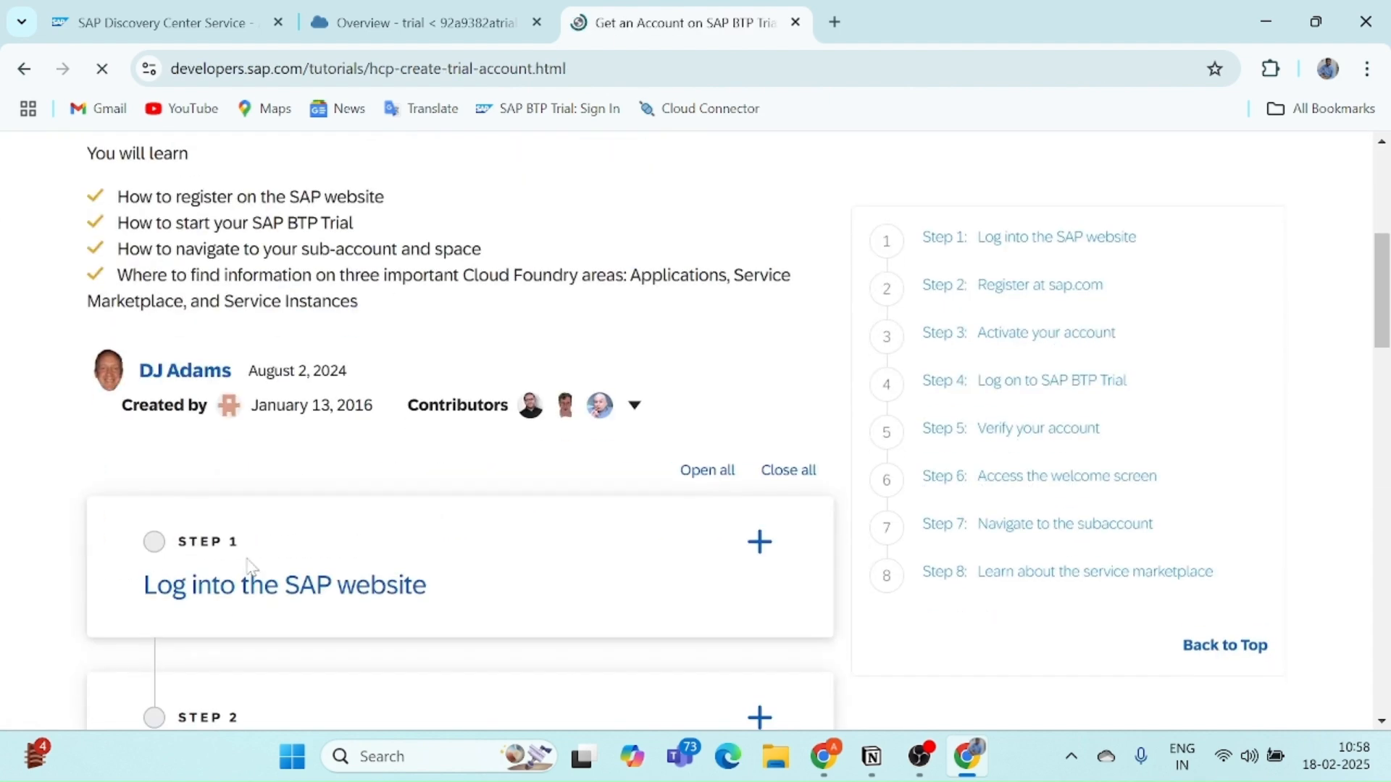
{"action": "left_click_drag", "start_coordinate": [213, 223], "coordinate": [335, 406]}
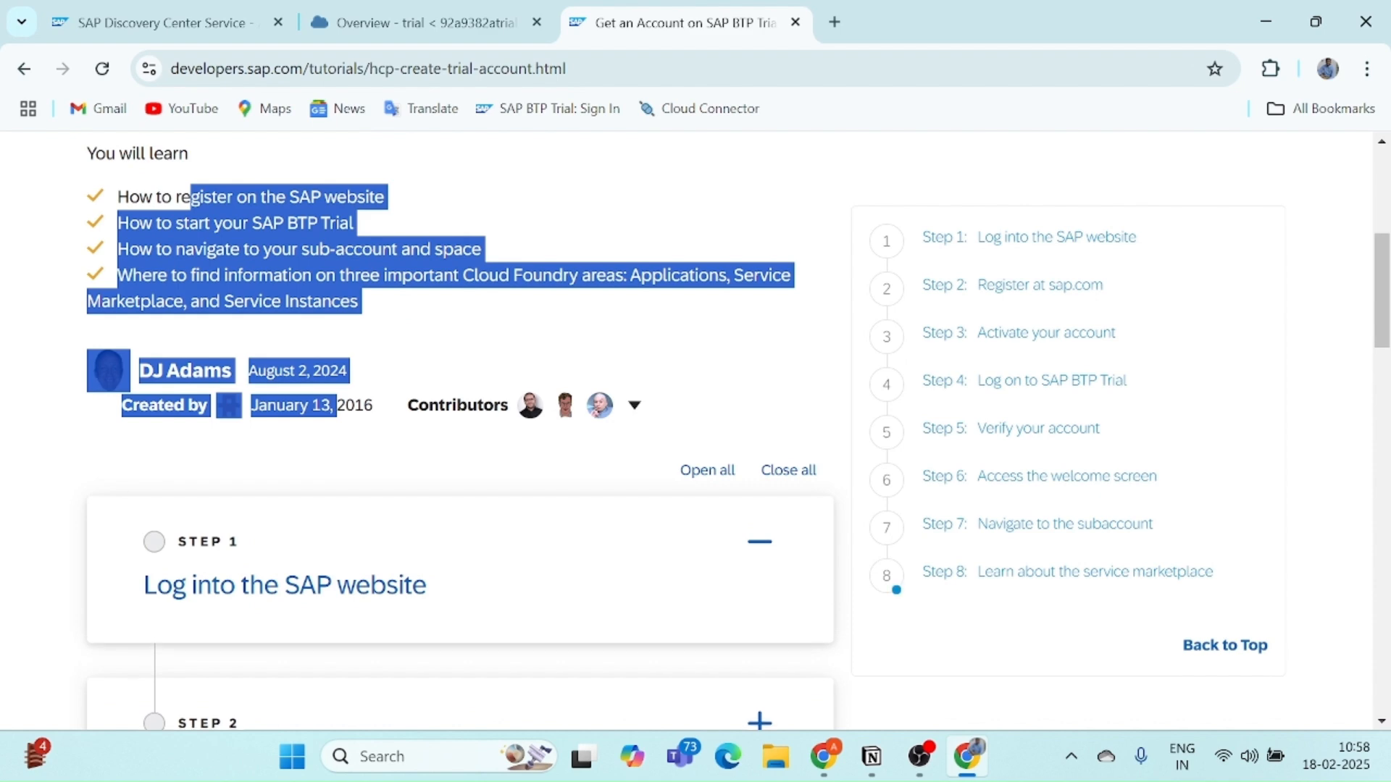
{"action": "left_click", "coordinate": [373, 540]}
{"action": "scroll", "coordinate": [372, 540], "scroll_direction": "down", "scroll_amount": 4}
{"action": "scroll", "coordinate": [373, 541], "scroll_direction": "down", "scroll_amount": 10}
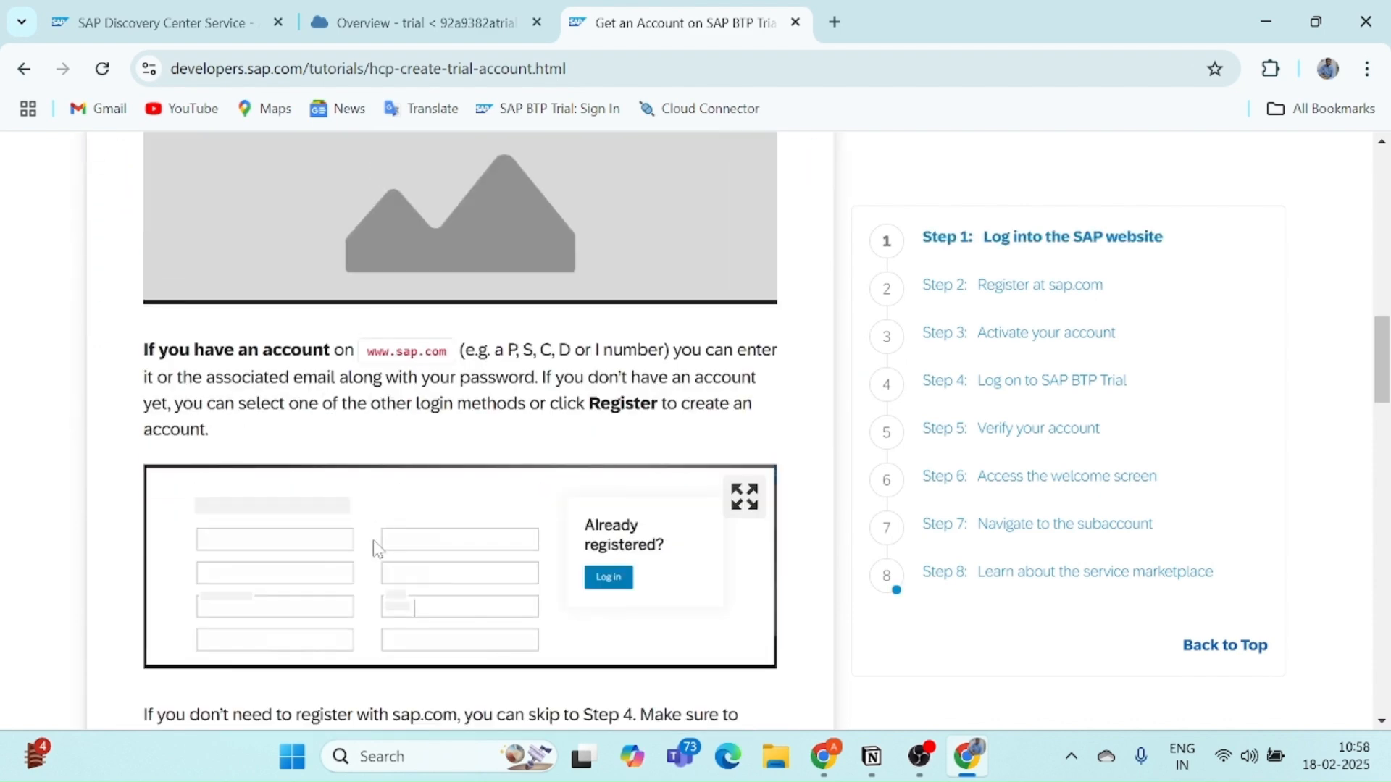
{"action": "scroll", "coordinate": [374, 543], "scroll_direction": "down", "scroll_amount": 2}
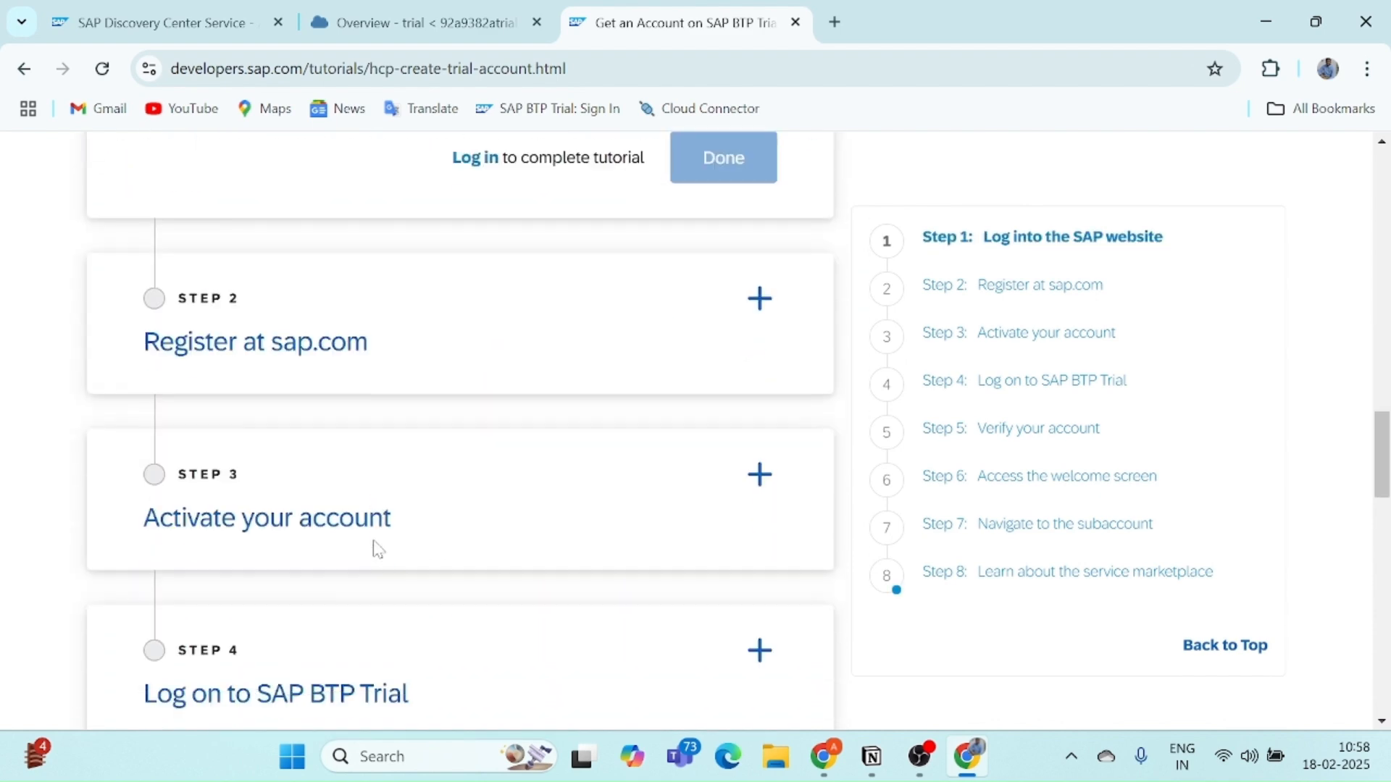
Expand Step 4 "Log on to SAP BTP Trial" and look through the tutorial's remaining steps up to Step 8.
{"action": "scroll", "coordinate": [433, 434], "scroll_direction": "down", "scroll_amount": 4}
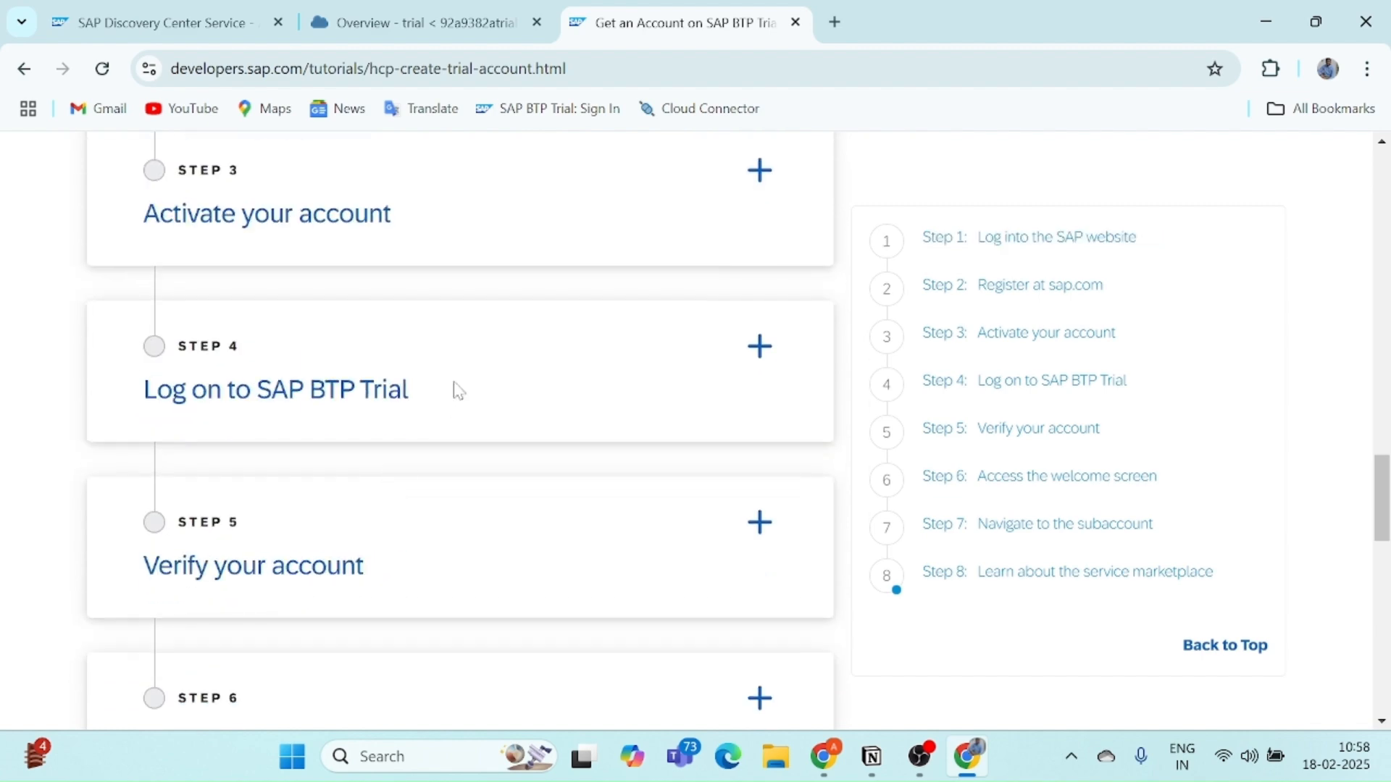
{"action": "left_click", "coordinate": [759, 347]}
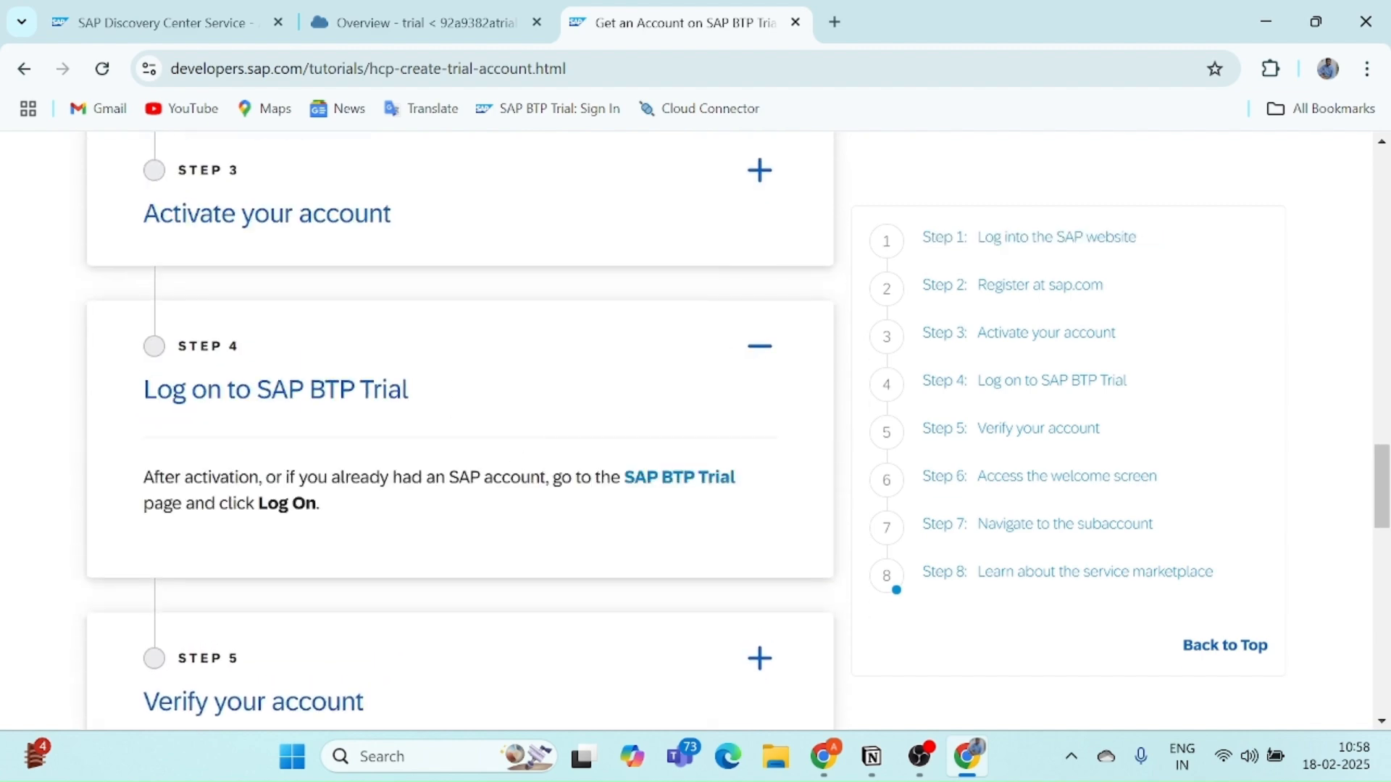
{"action": "scroll", "coordinate": [504, 477], "scroll_direction": "down", "scroll_amount": 7}
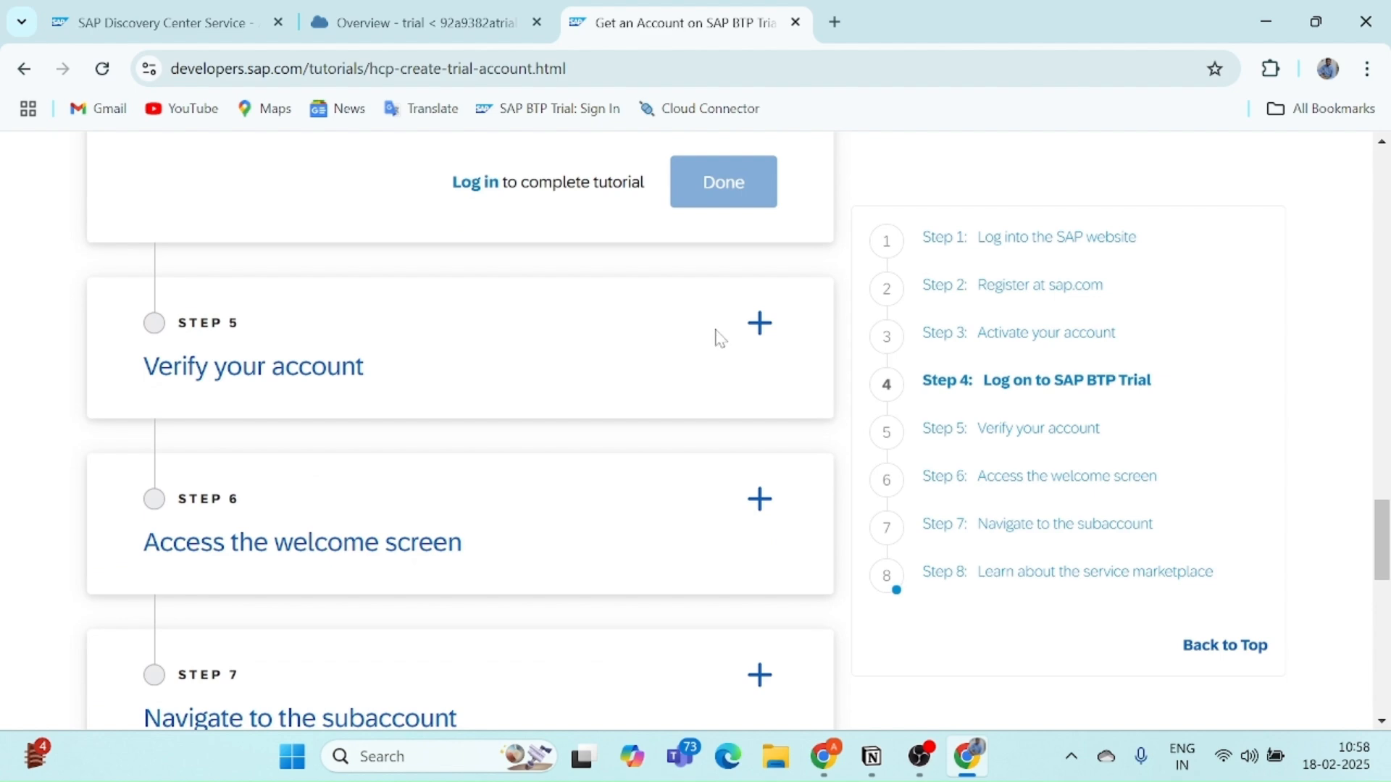
{"action": "scroll", "coordinate": [612, 466], "scroll_direction": "down", "scroll_amount": 3}
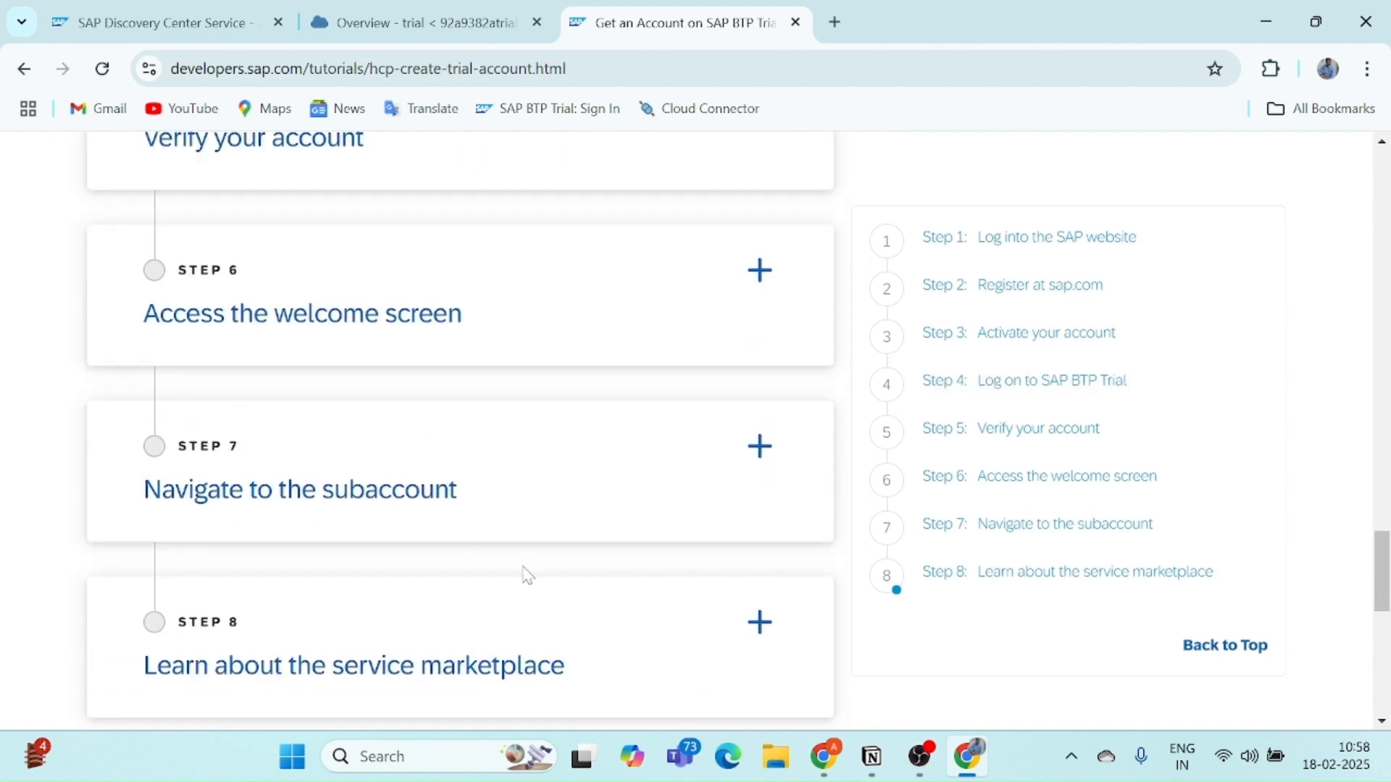
Return to the Notion notes by way of the BTP Cockpit and insert a divider below the last bullet of section 4.
{"action": "left_click", "coordinate": [437, 9]}
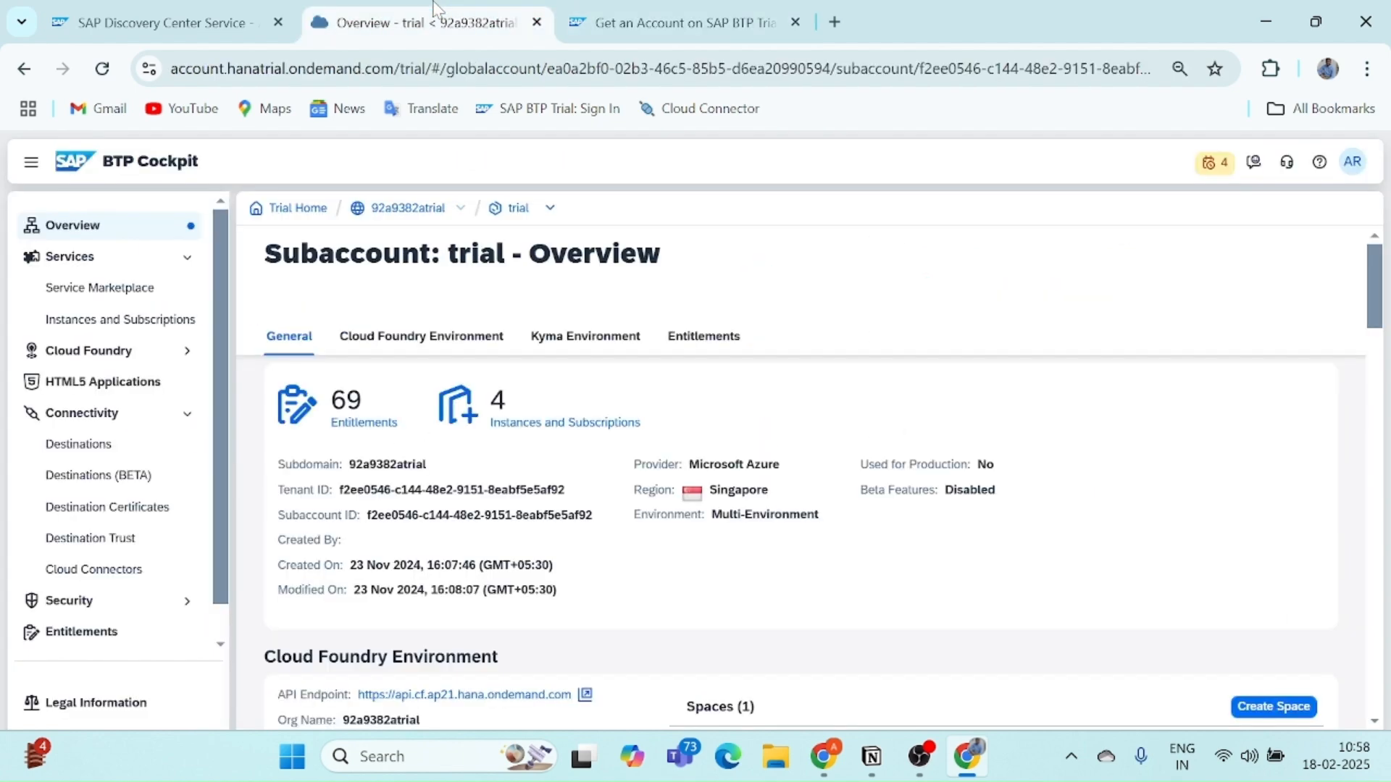
{"action": "left_click", "coordinate": [869, 755]}
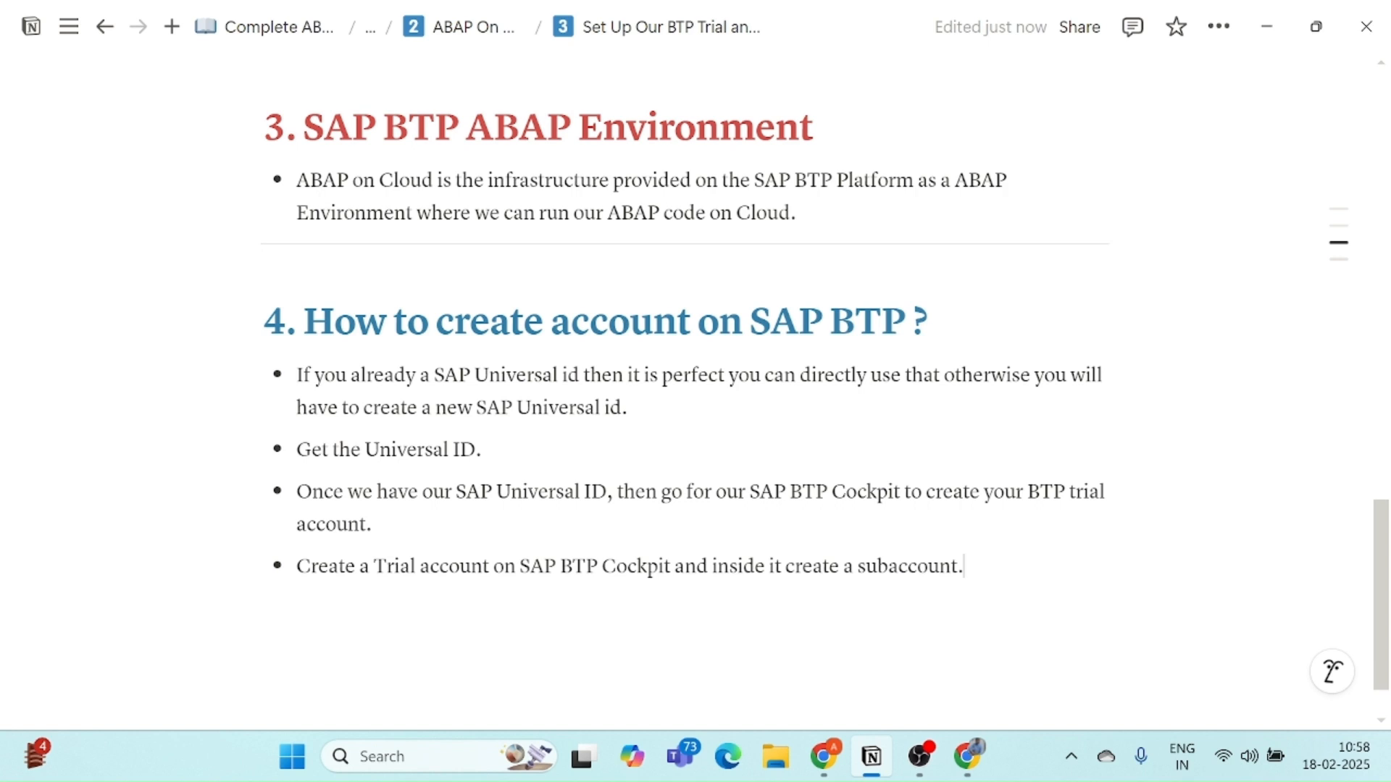
{"action": "scroll", "coordinate": [825, 383], "scroll_direction": "down", "scroll_amount": 1}
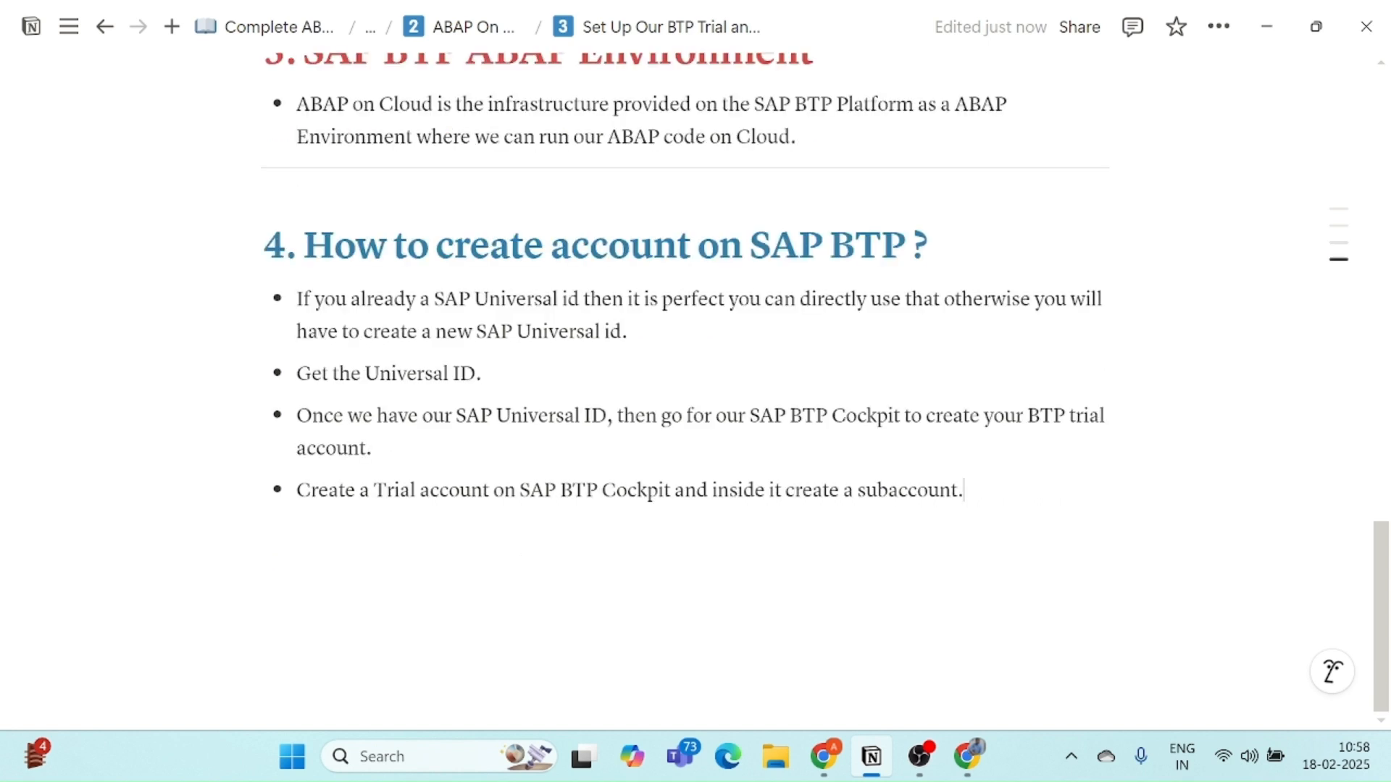
{"action": "left_click", "coordinate": [464, 539]}
{"action": "type", "text": "/d"}
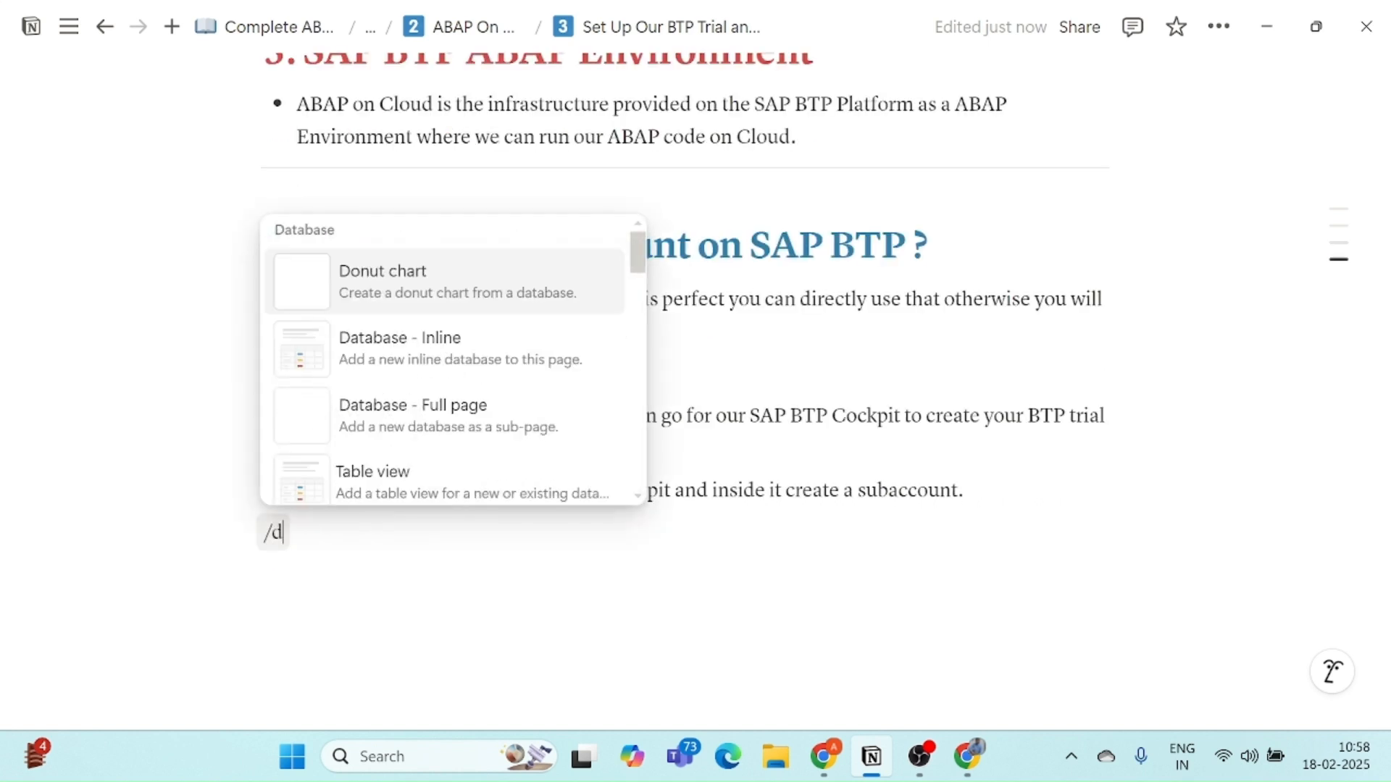
{"action": "type", "text": "iv"}
{"action": "key", "text": "Return"}
Add the Heading 1 "5. Set Up our Development Tool" below the divider.
{"action": "type", "text": "/h"}
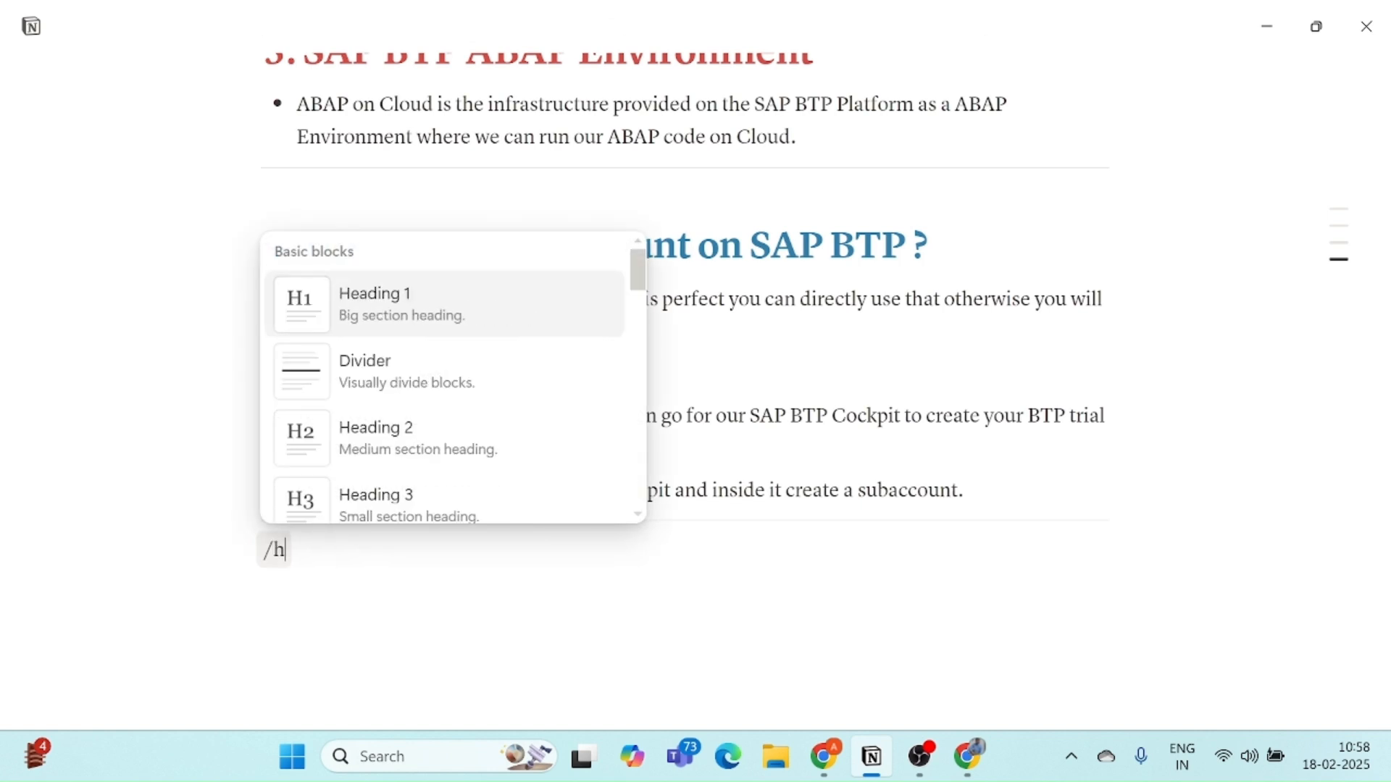
{"action": "key", "text": "Return"}
{"action": "type", "text": "5. Set"}
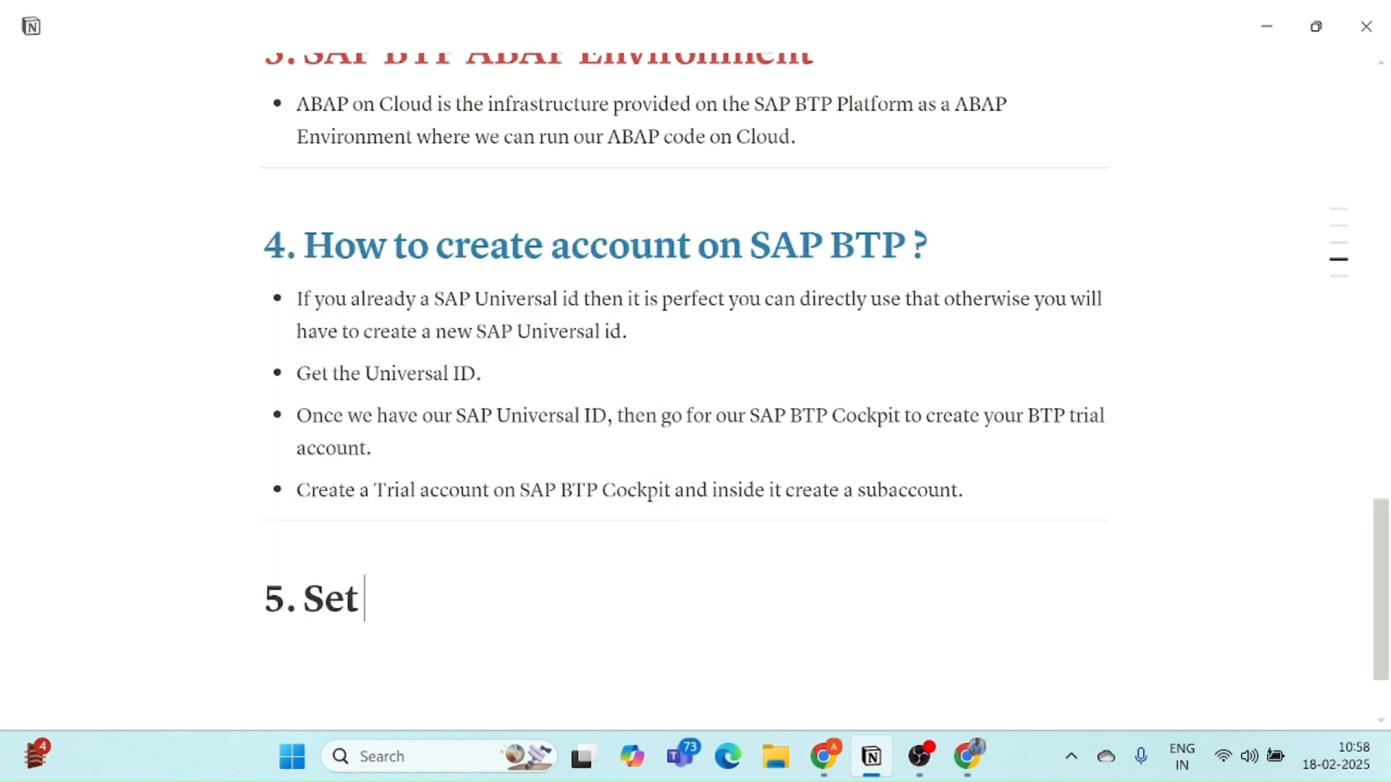
{"action": "type", "text": " Up our"}
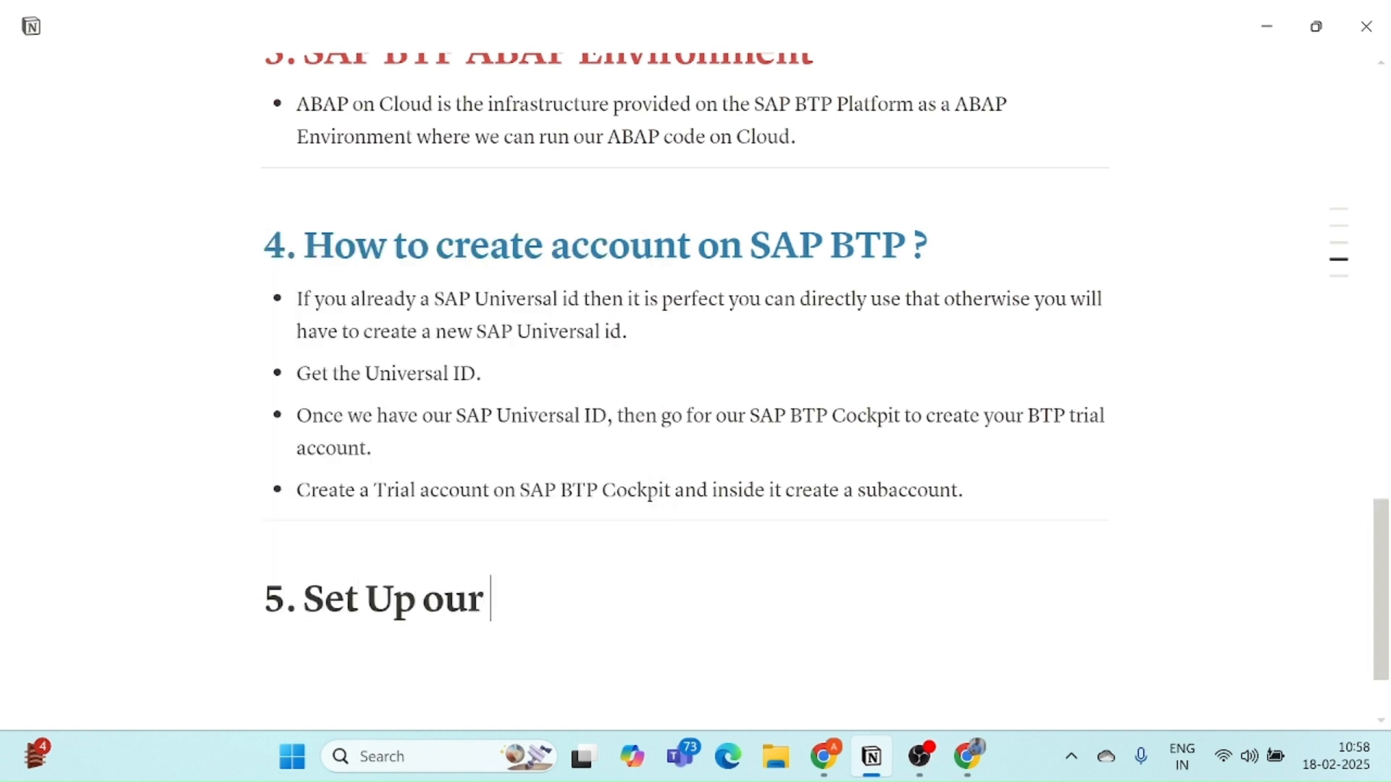
{"action": "type", "text": " Develop"}
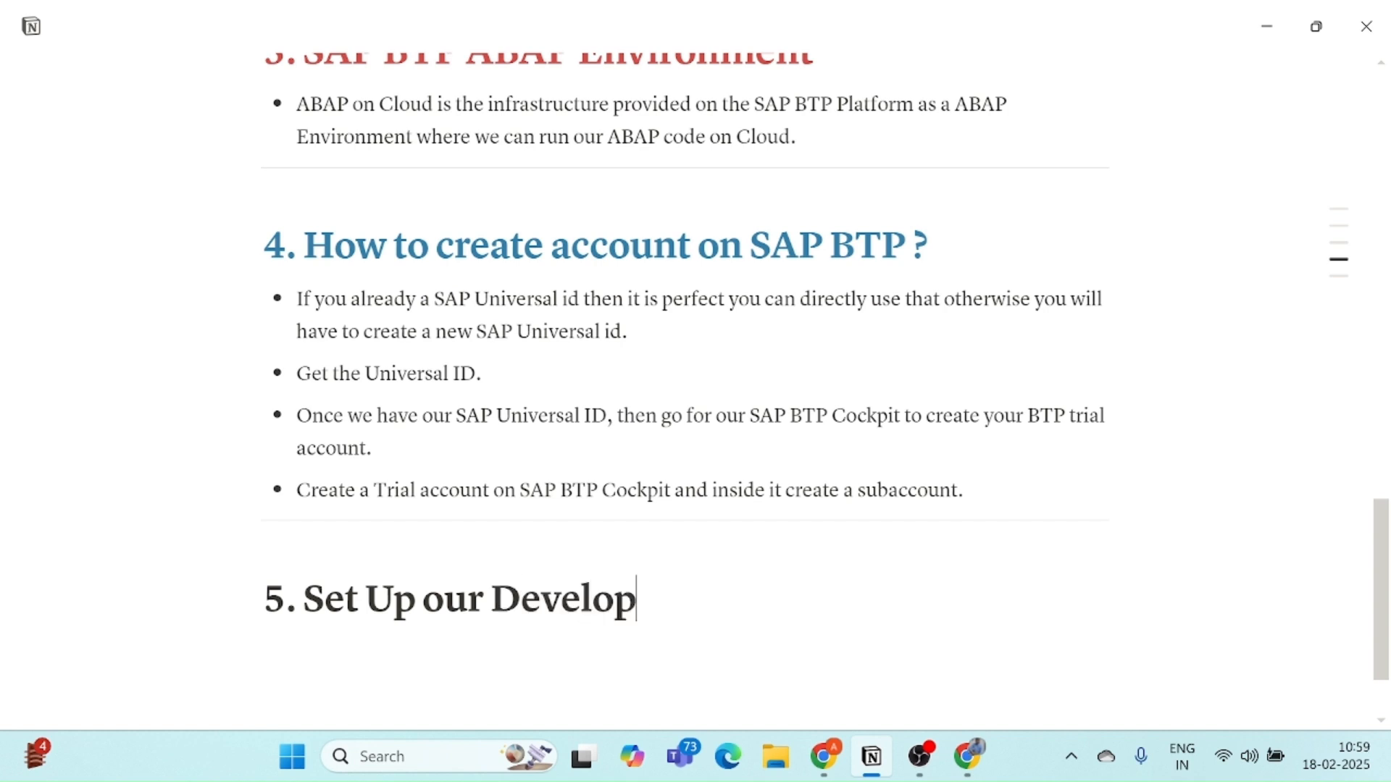
{"action": "type", "text": "ment Tool"}
Color the section 5 heading text green and start a bulleted list beneath it.
{"action": "scroll", "coordinate": [696, 363], "scroll_direction": "down", "scroll_amount": 2}
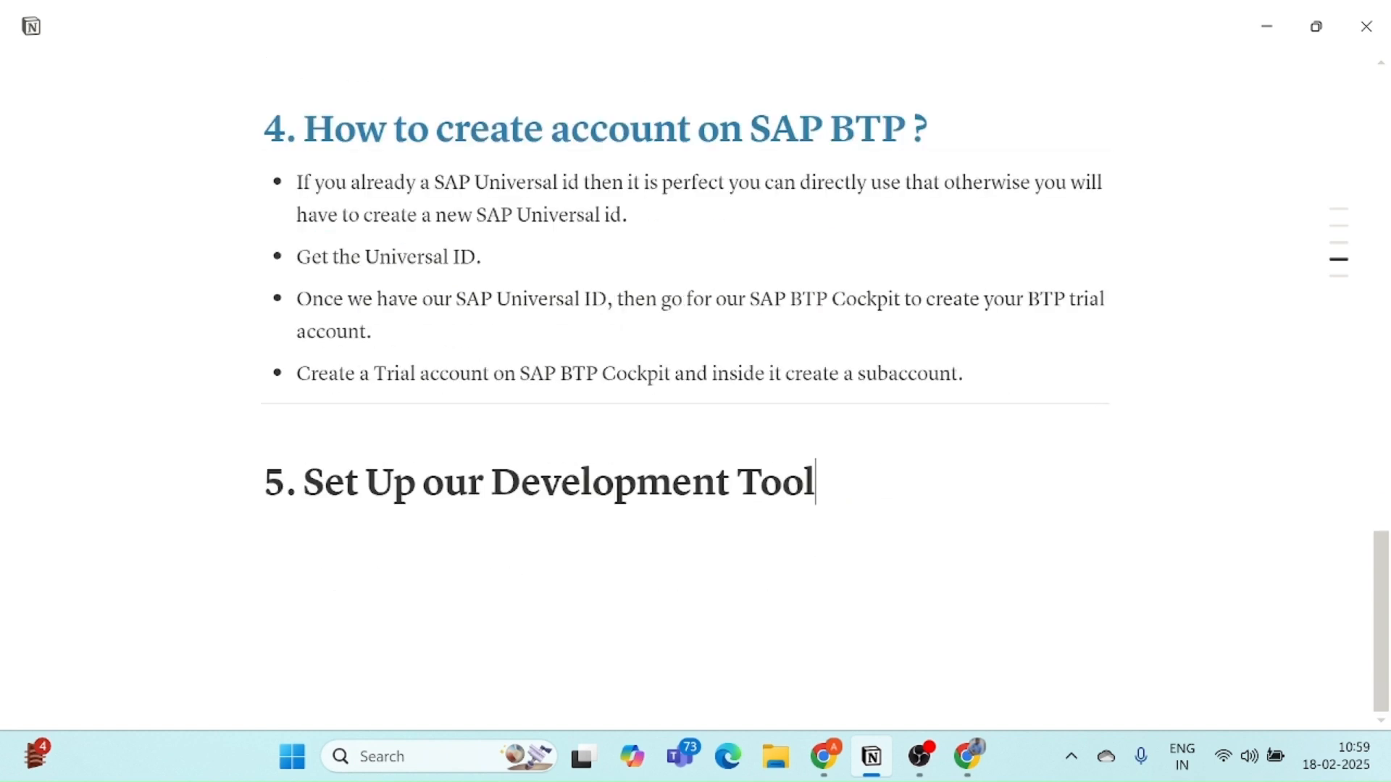
{"action": "key", "text": "shift+Home"}
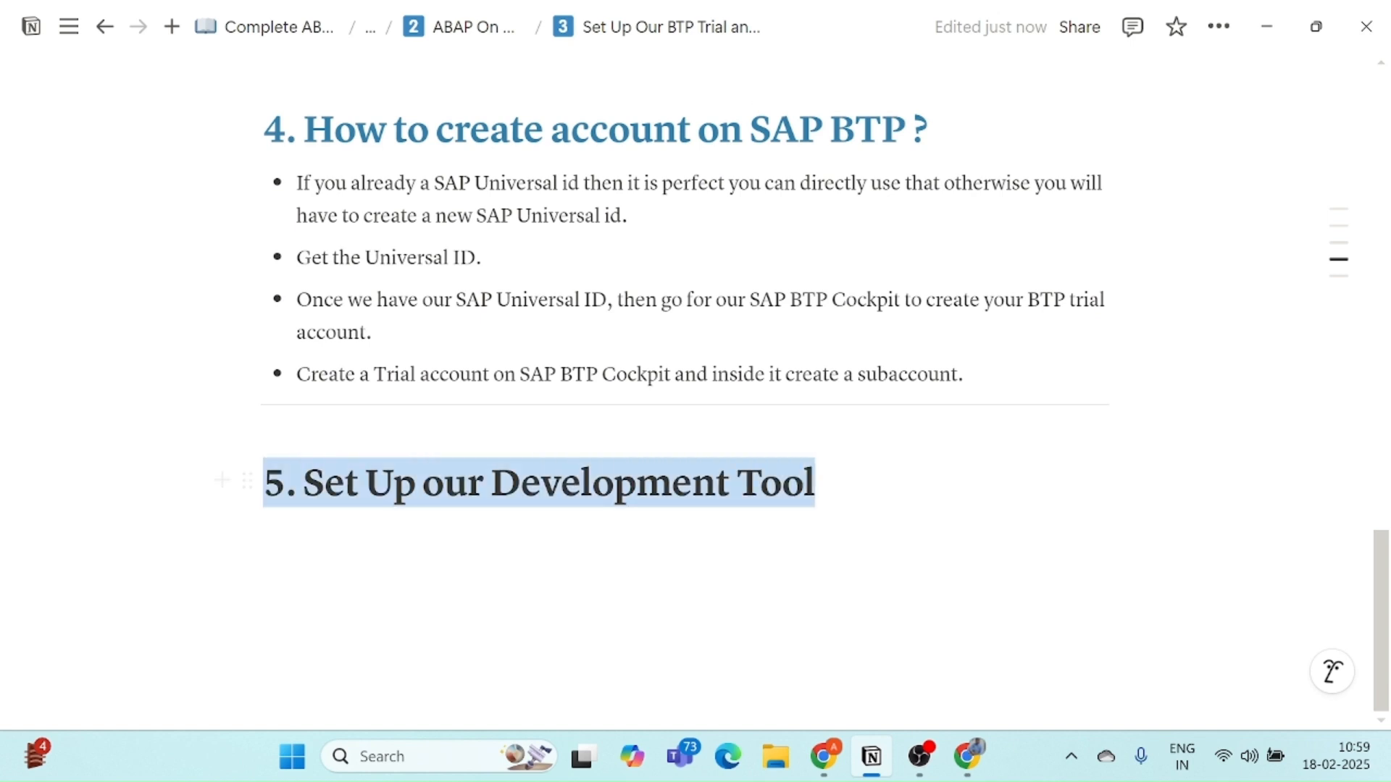
{"action": "left_click", "coordinate": [967, 424]}
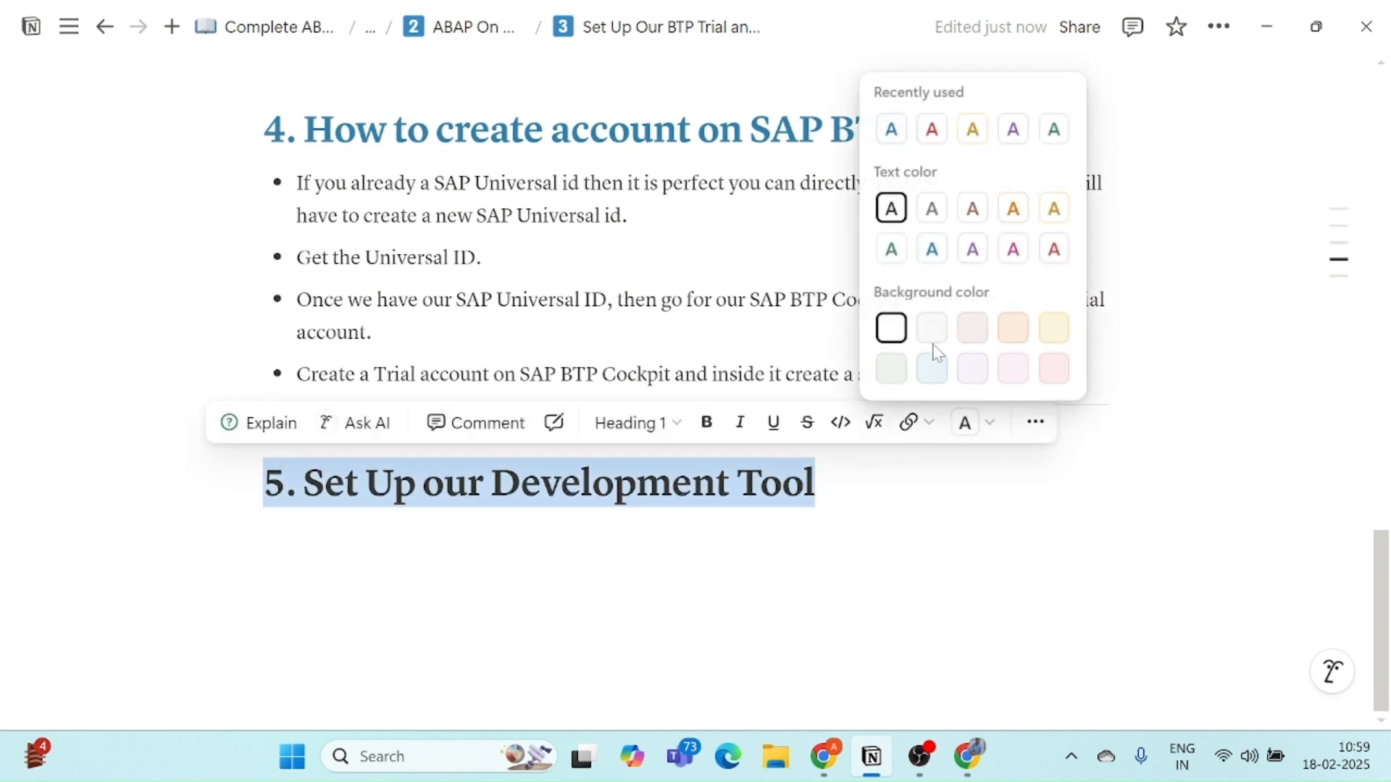
{"action": "left_click", "coordinate": [888, 250]}
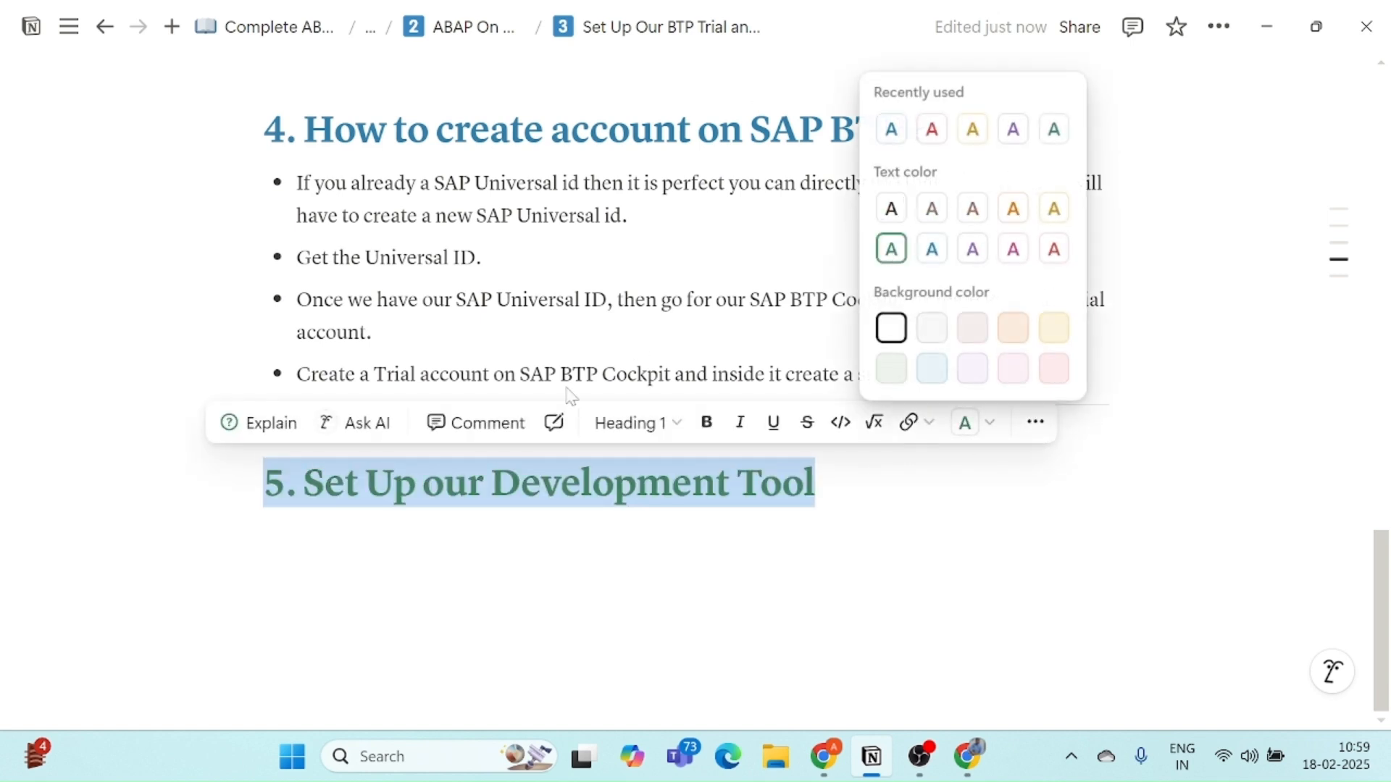
{"action": "left_click", "coordinate": [403, 545]}
{"action": "type", "text": "-"}
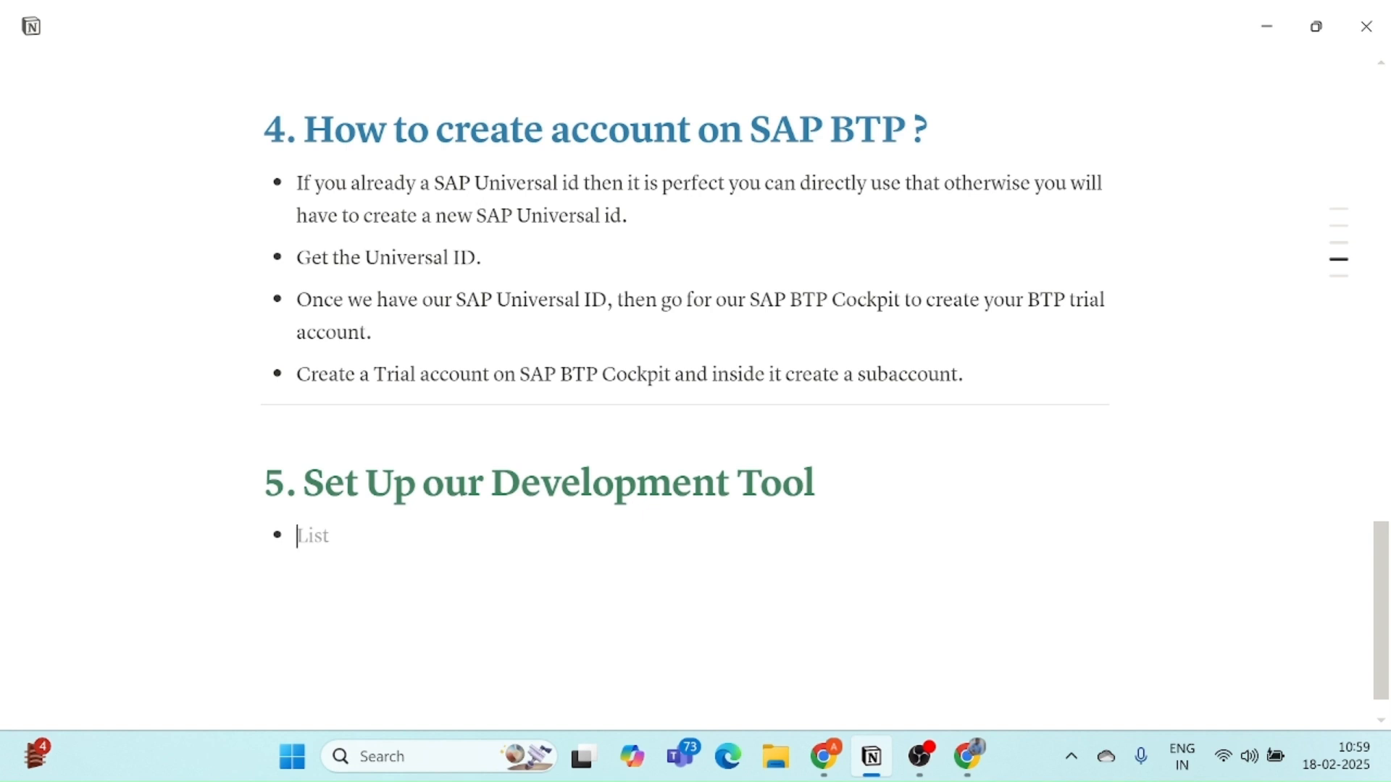
Switch to the BTP Cockpit, open the trial subaccount's Service Marketplace and search it for "ABAP Environment".
{"action": "left_click", "coordinate": [989, 764]}
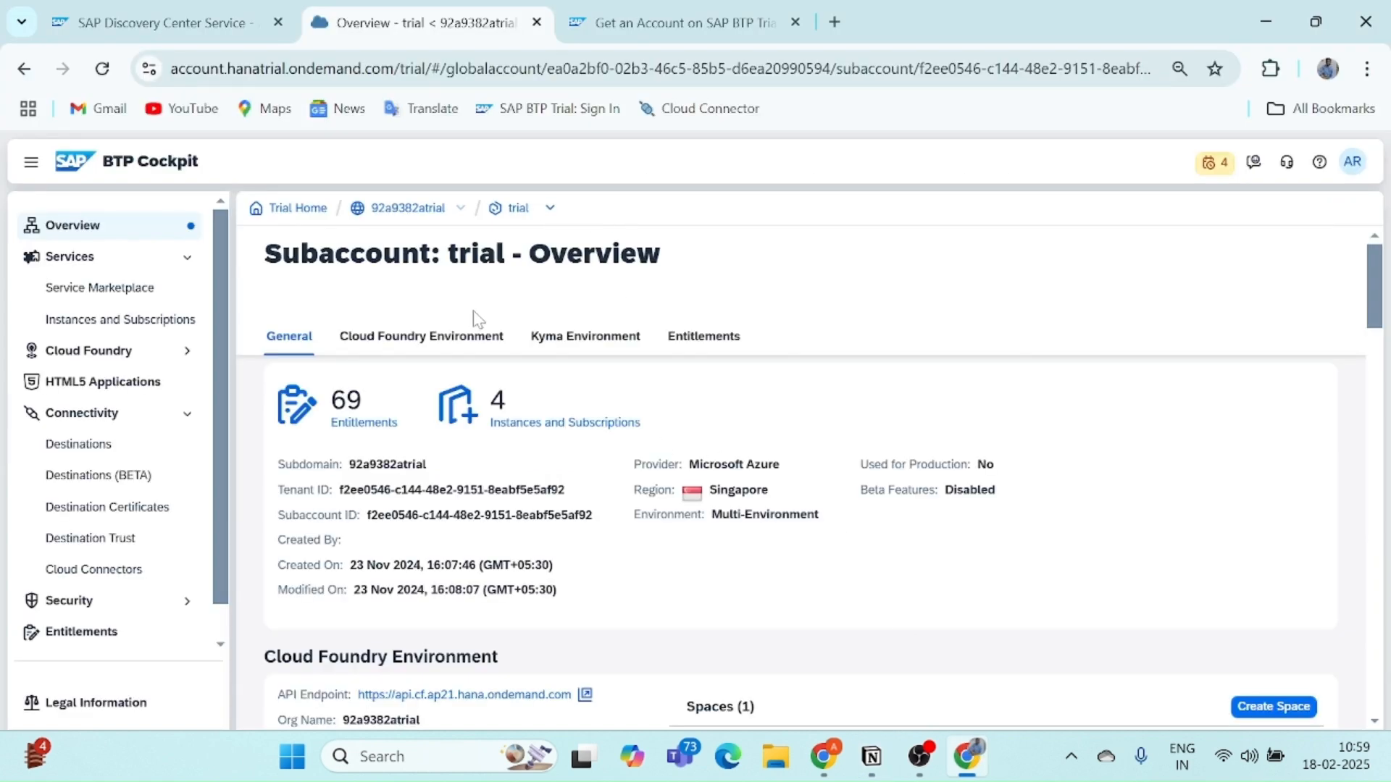
{"action": "left_click", "coordinate": [79, 298]}
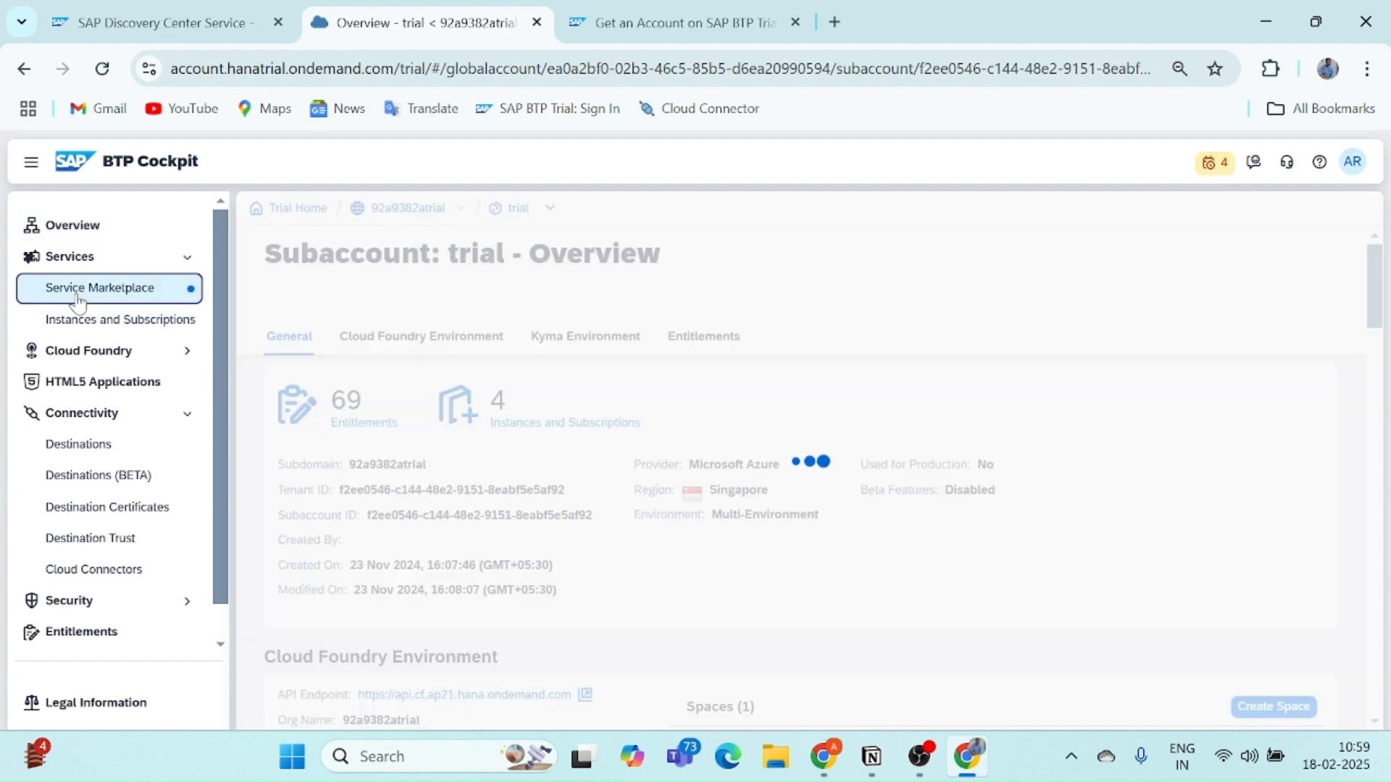
{"action": "left_click", "coordinate": [382, 336]}
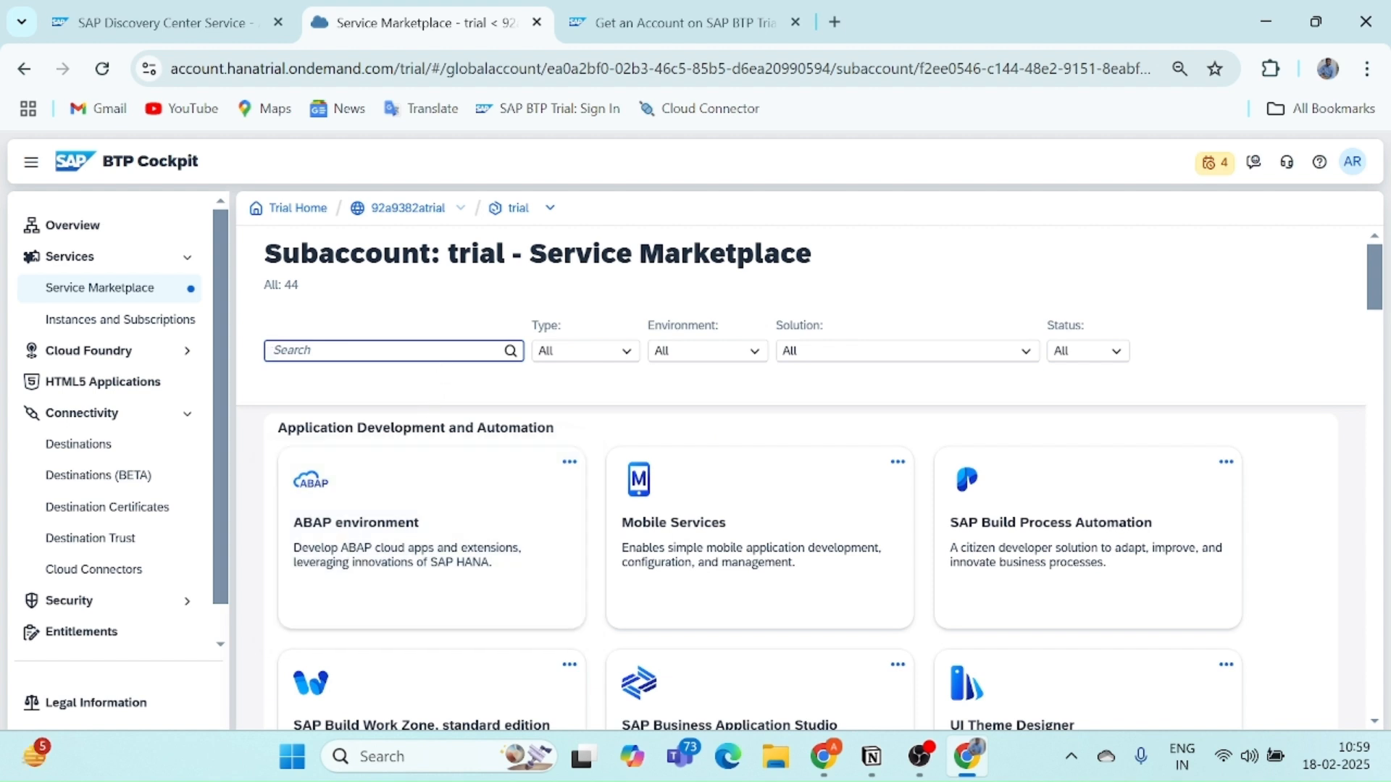
{"action": "type", "text": "ABAP Environment"}
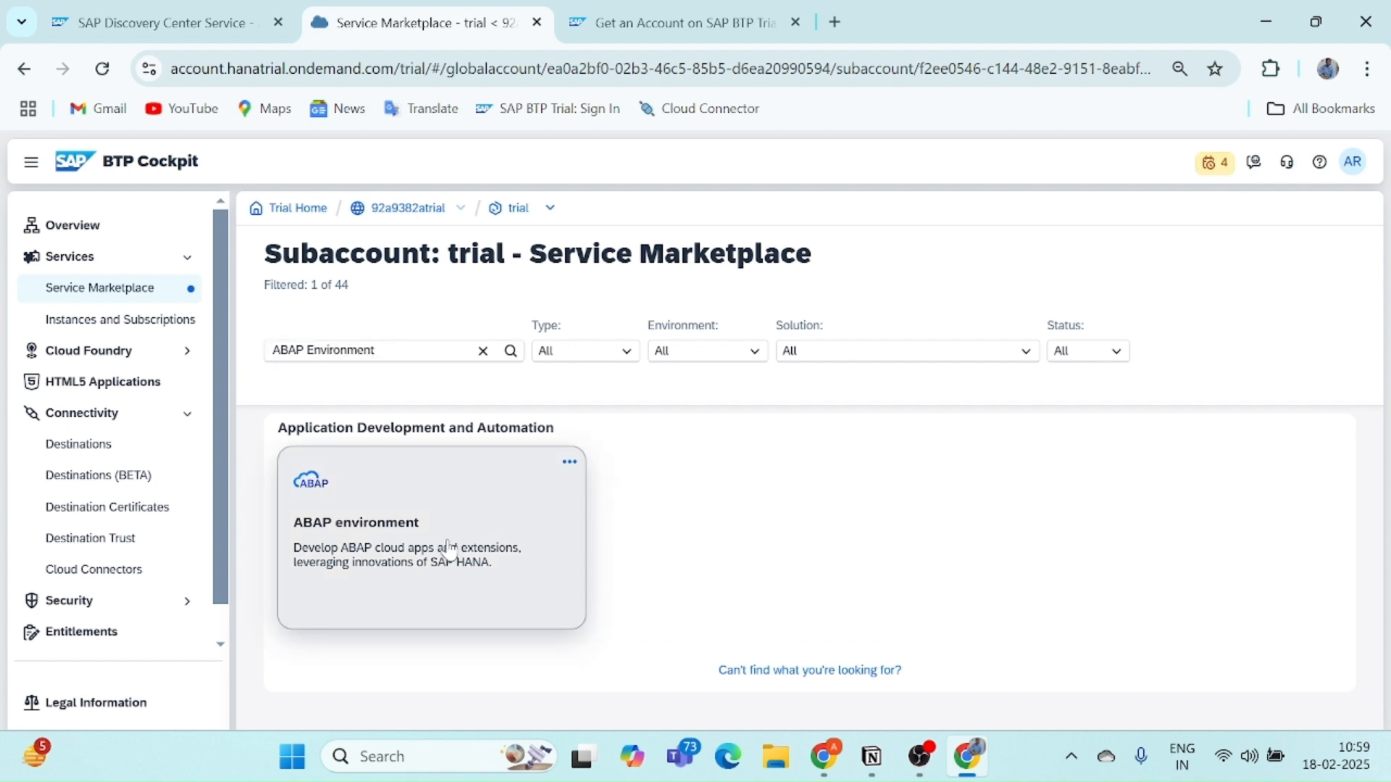
Open the ABAP environment service, walk through the new instance wizard as far as its parameters, and discard the new instance.
{"action": "left_click", "coordinate": [452, 545]}
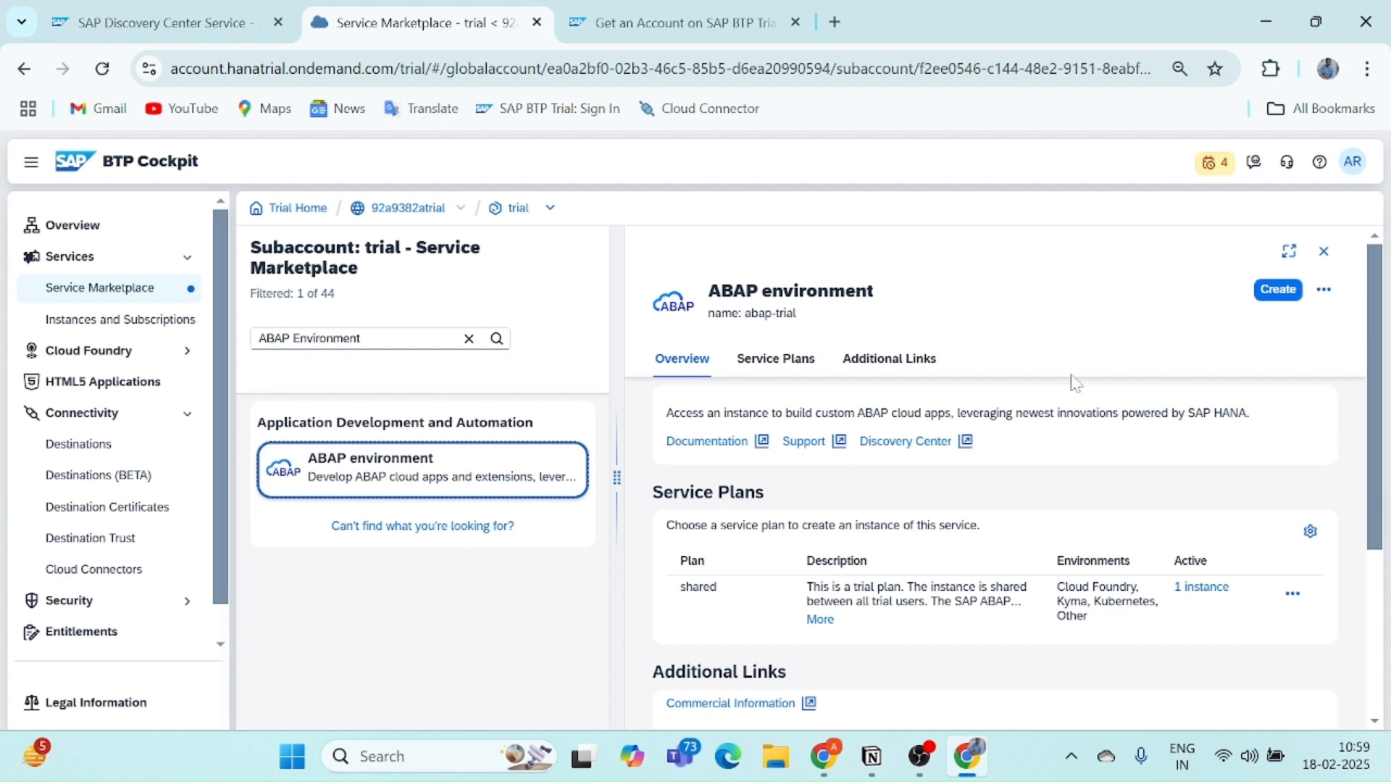
{"action": "left_click", "coordinate": [1275, 290]}
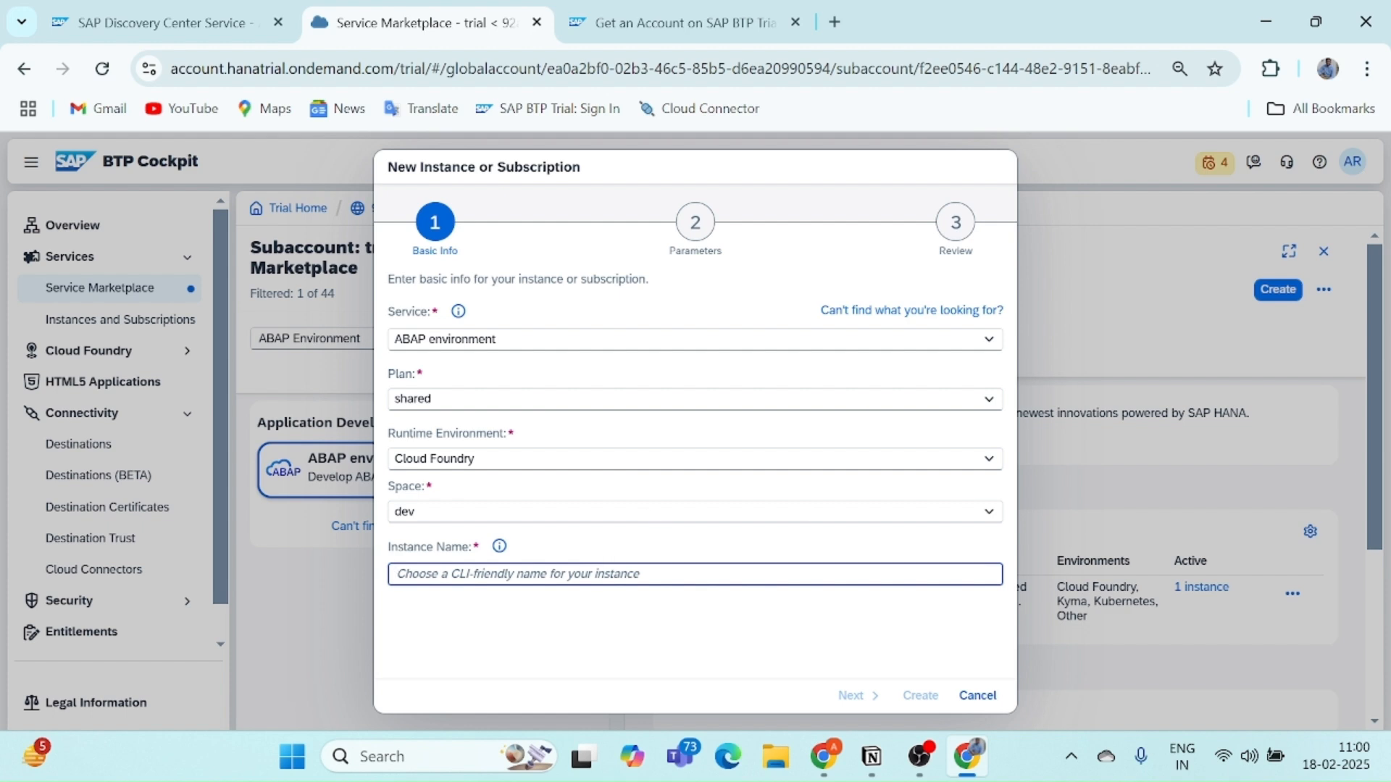
{"action": "type", "text": "sap"}
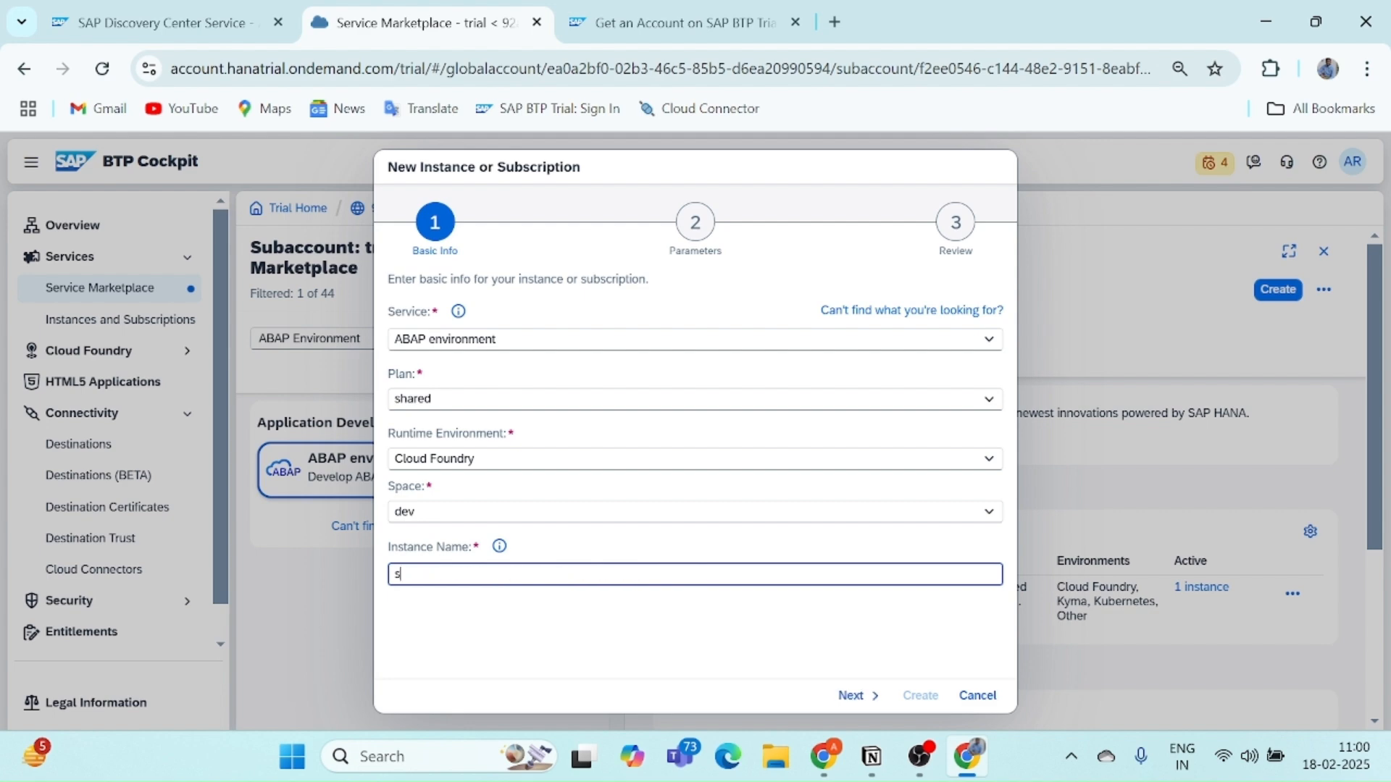
{"action": "key", "text": "BackSpace"}
{"action": "key", "text": "BackSpace"}
{"action": "key", "text": "BackSpace"}
{"action": "type", "text": "-abap-amiit"}
{"action": "left_click", "coordinate": [852, 696]}
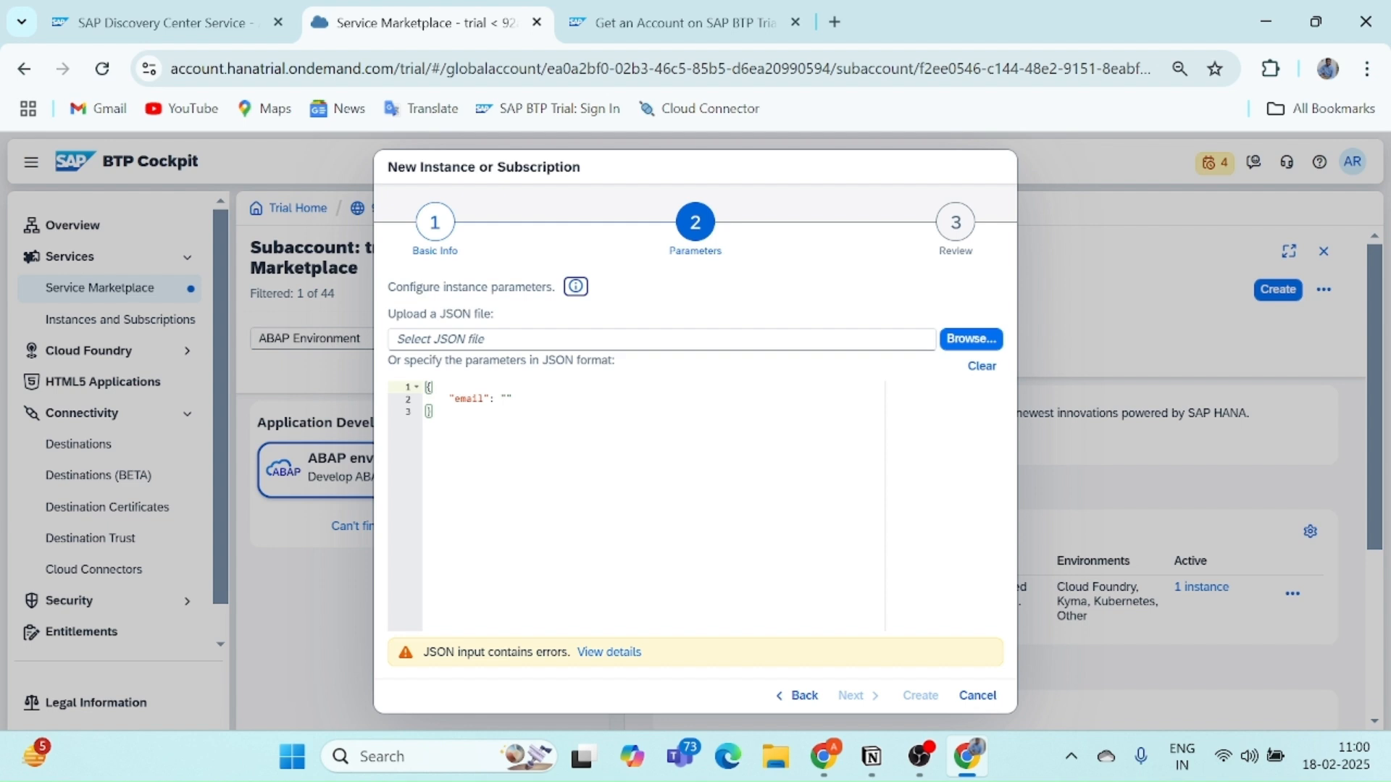
{"action": "left_click", "coordinate": [977, 697]}
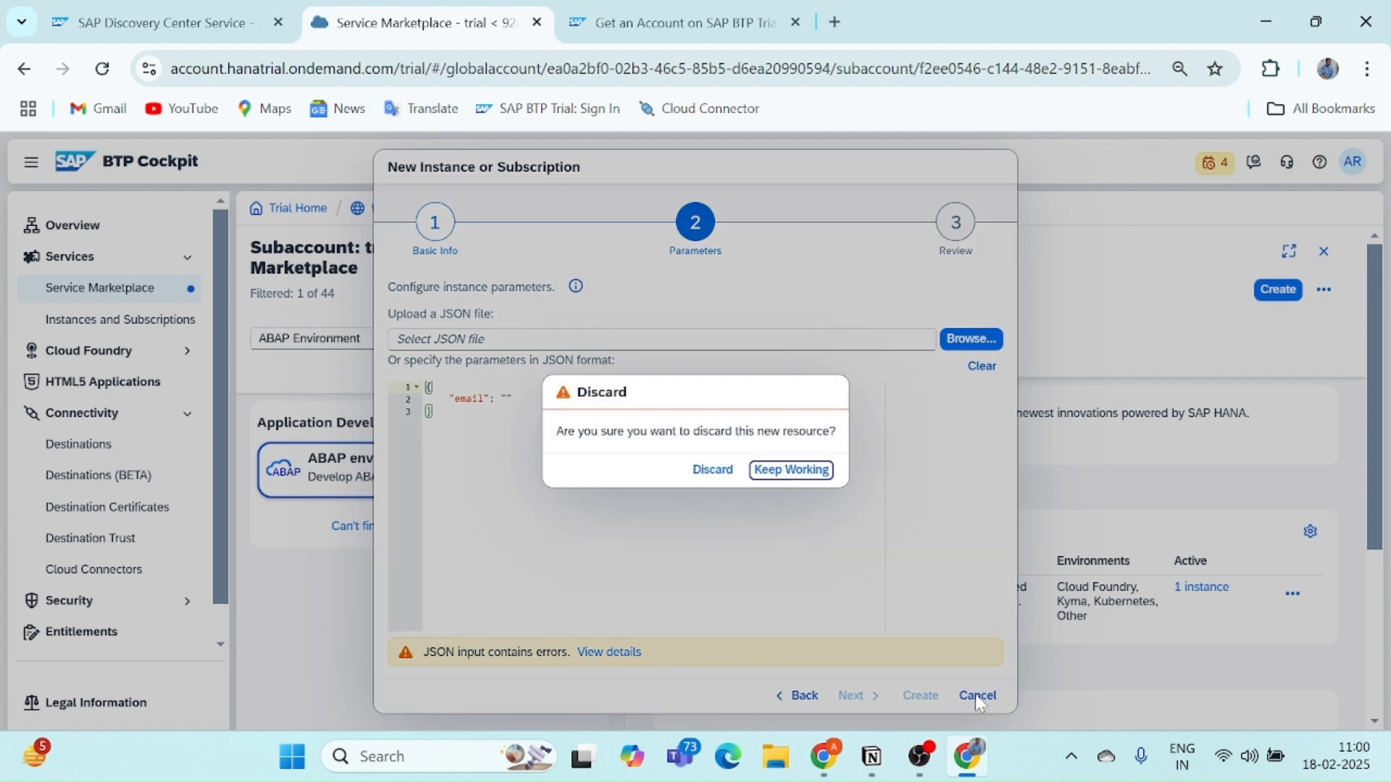
{"action": "left_click", "coordinate": [713, 471]}
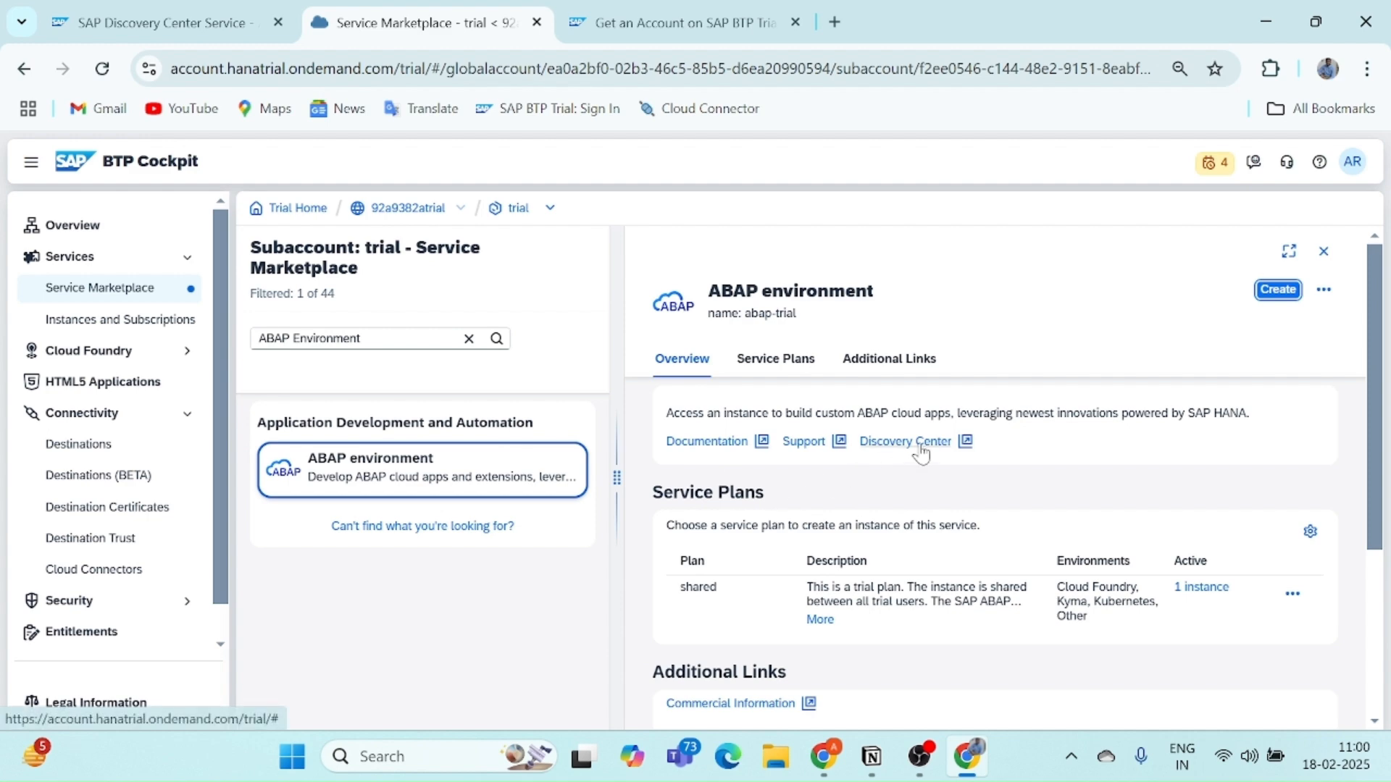
Go to the trial subaccount's Instances and Subscriptions and open the existing ABAP environment instance at its service keys.
{"action": "scroll", "coordinate": [919, 446], "scroll_direction": "down", "scroll_amount": 2}
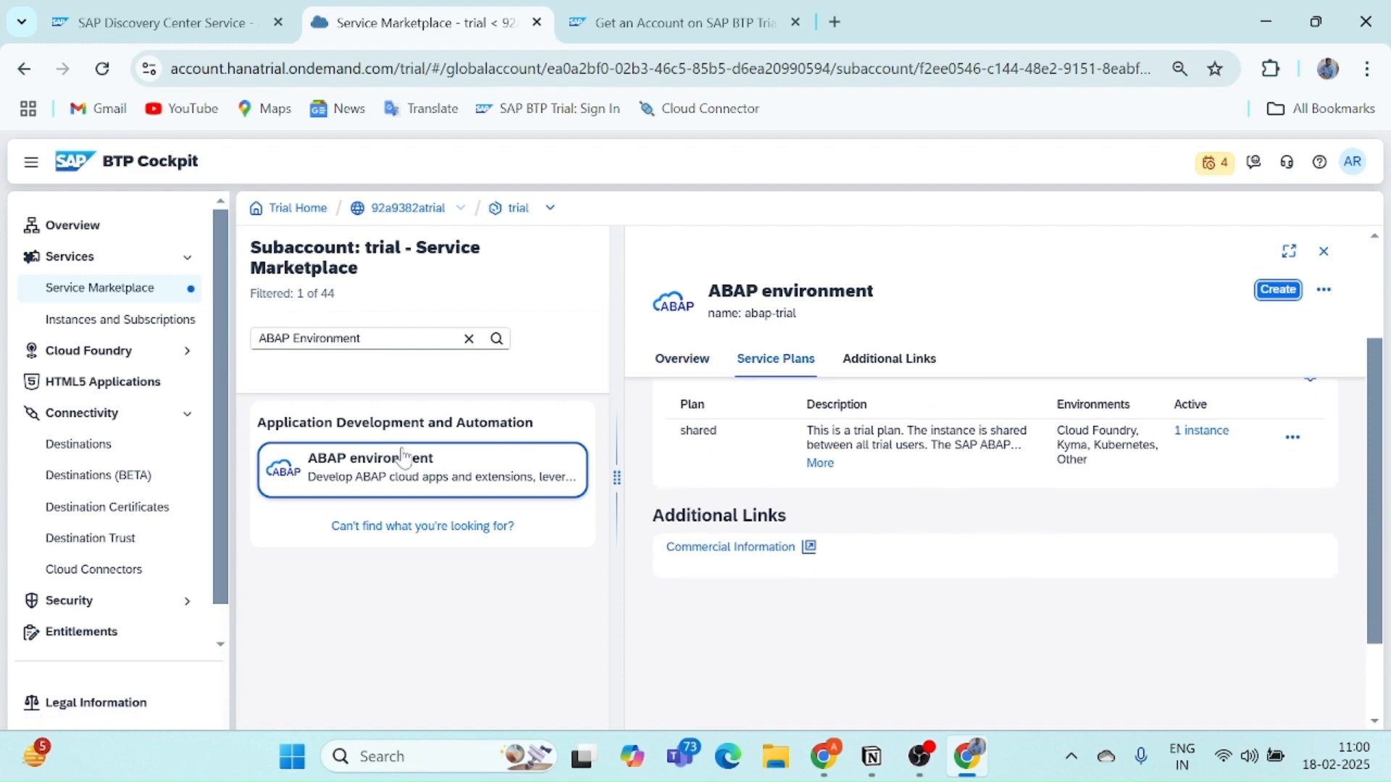
{"action": "left_click", "coordinate": [124, 327]}
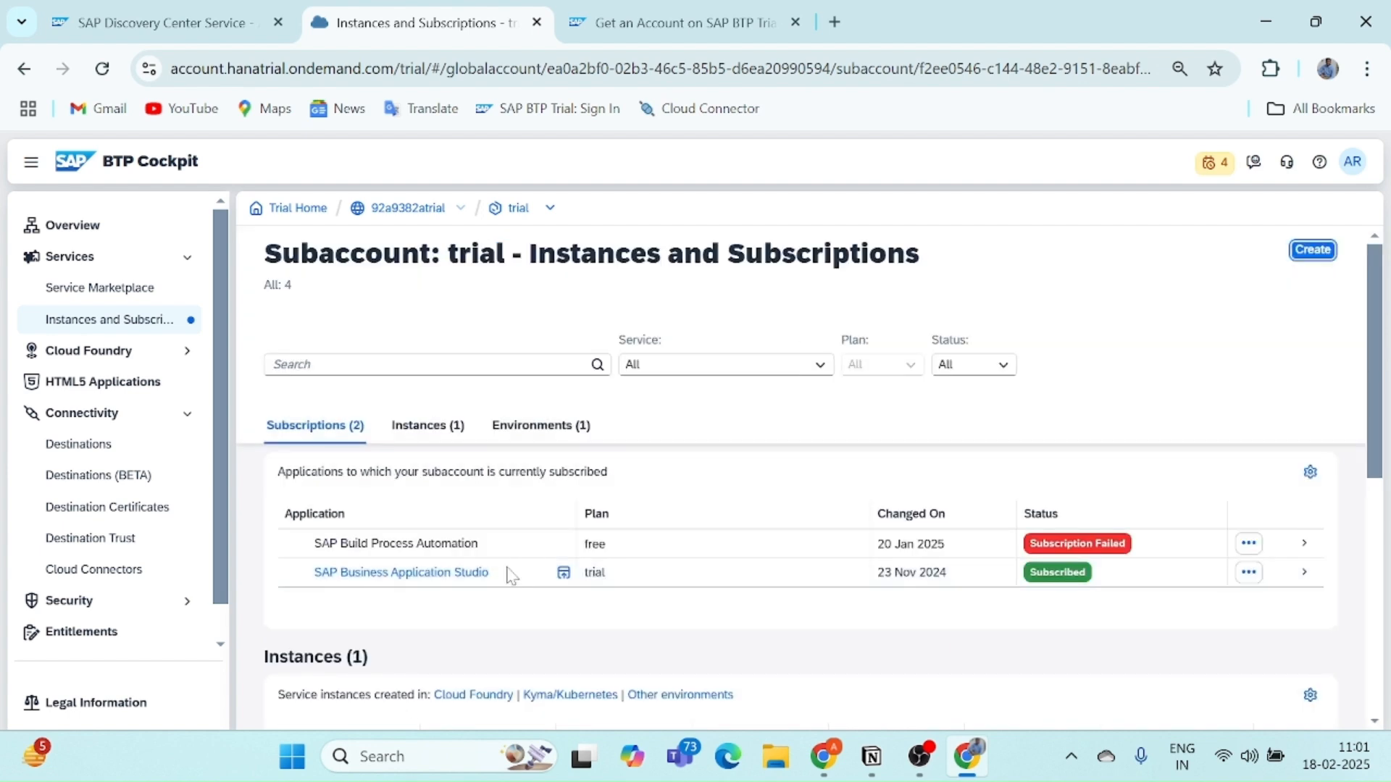
{"action": "scroll", "coordinate": [511, 575], "scroll_direction": "down", "scroll_amount": 3}
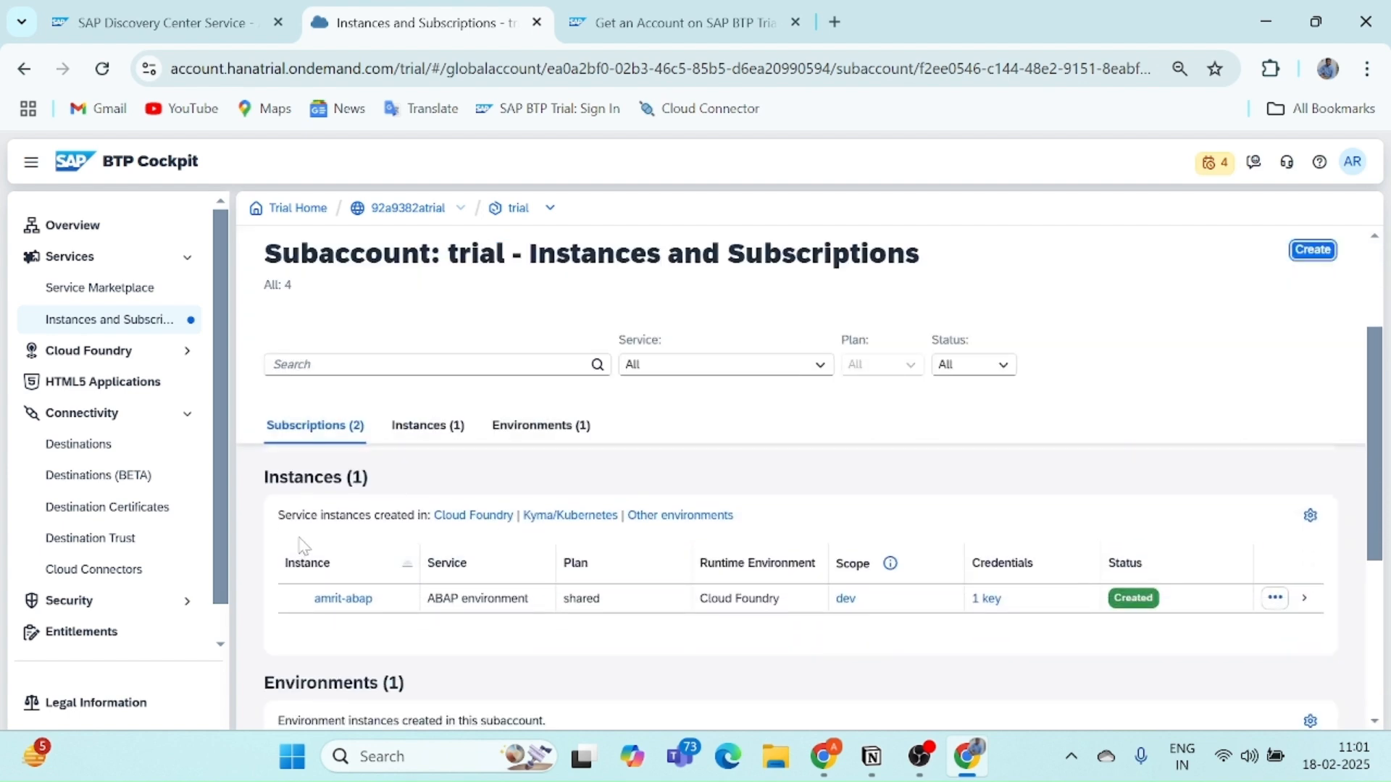
{"action": "left_click_drag", "start_coordinate": [269, 482], "coordinate": [346, 482]}
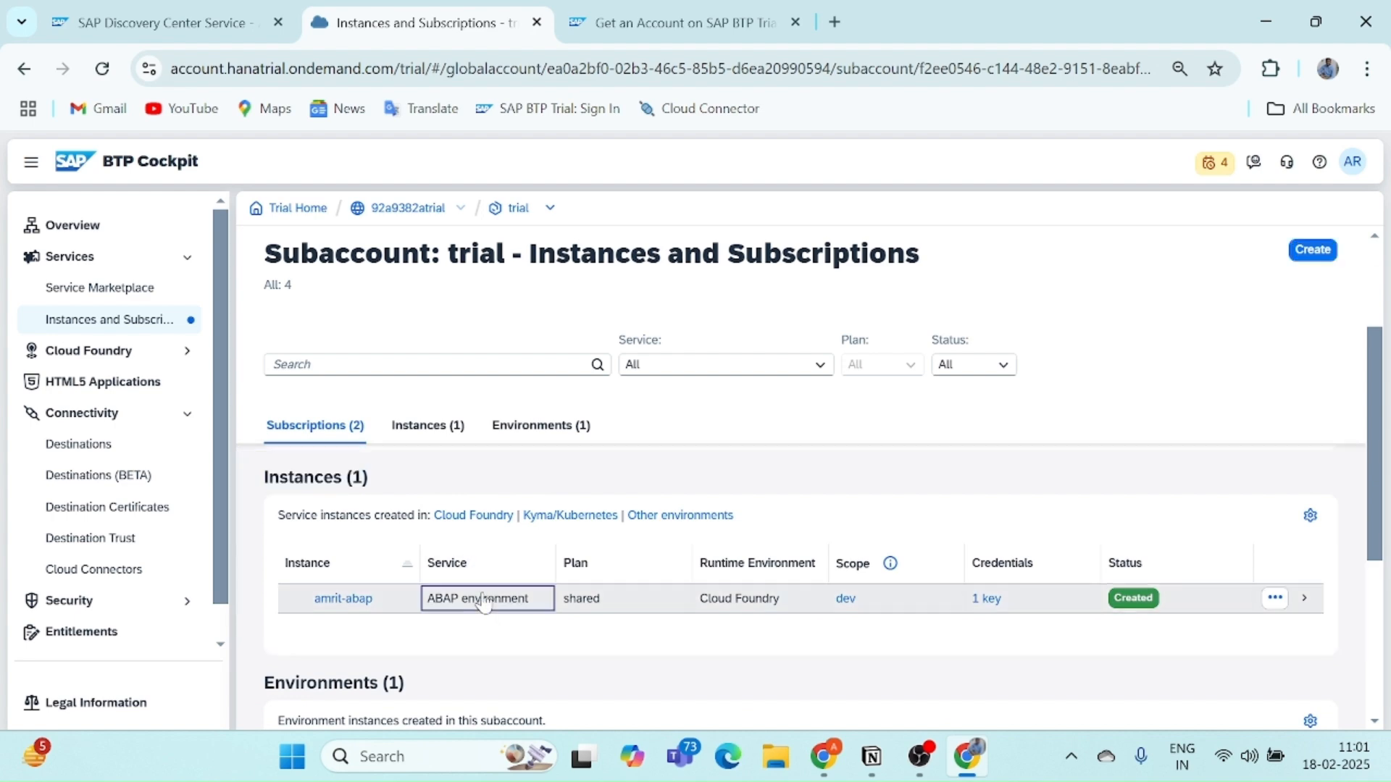
{"action": "left_click", "coordinate": [487, 599]}
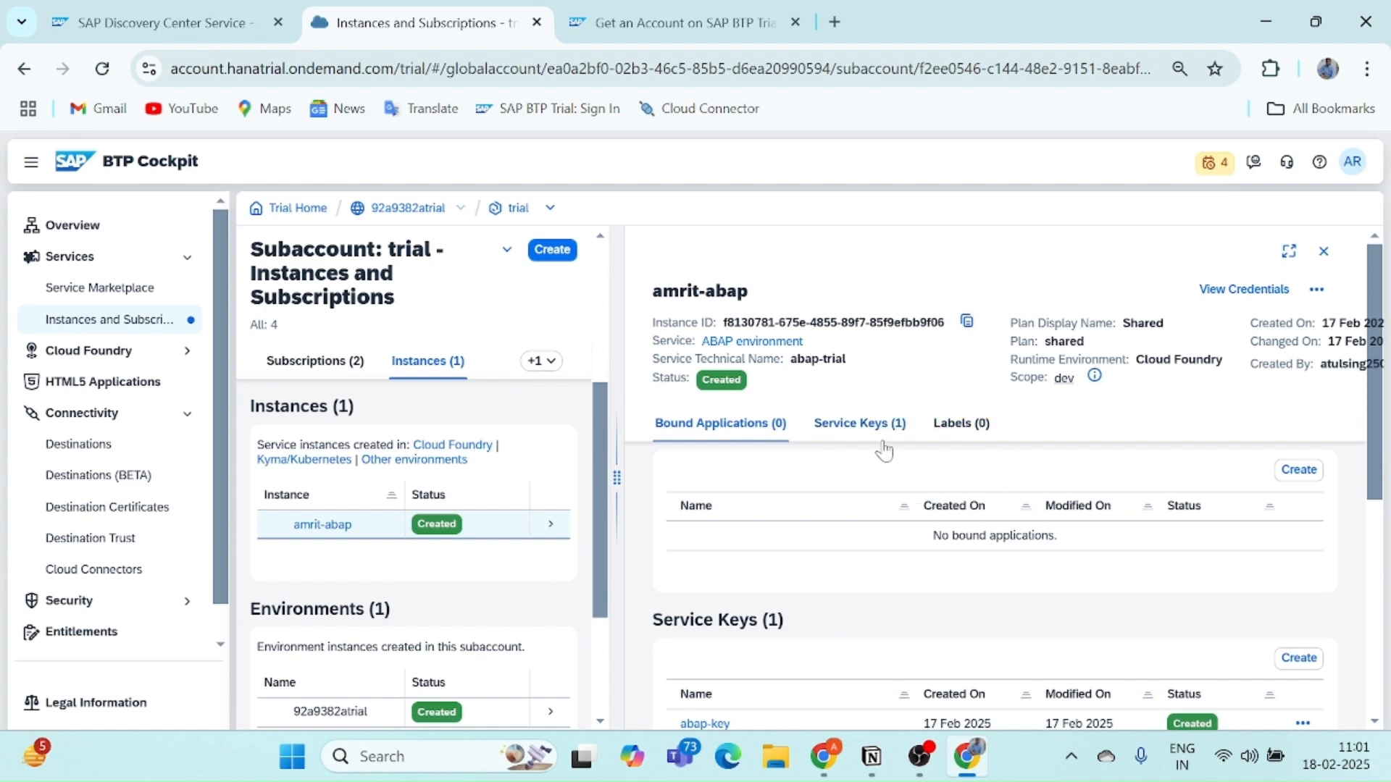
{"action": "left_click_drag", "start_coordinate": [653, 291], "coordinate": [753, 302]}
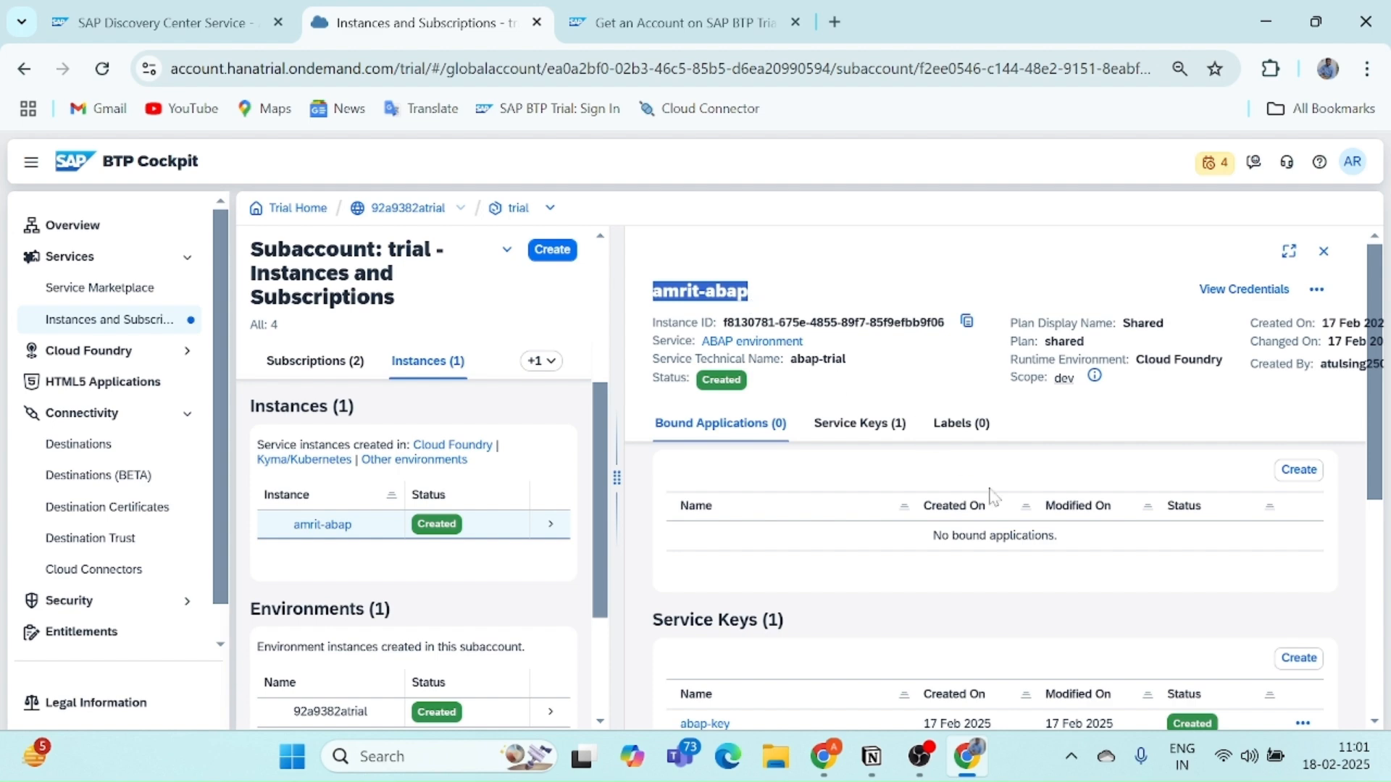
{"action": "left_click", "coordinate": [993, 609]}
{"action": "scroll", "coordinate": [993, 609], "scroll_direction": "down", "scroll_amount": 2}
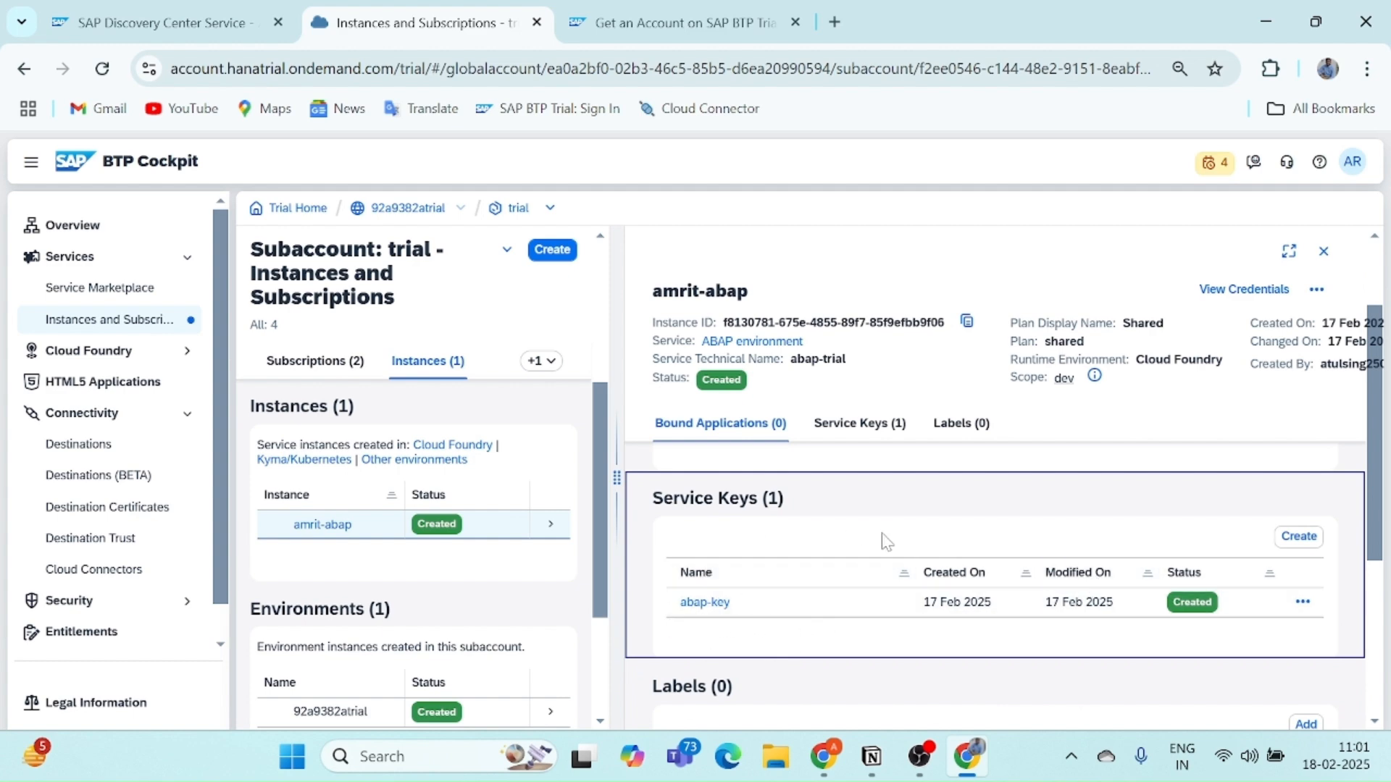
Try to create a service key named "abap-key" for the ABAP environment instance.
{"action": "left_click", "coordinate": [1301, 543]}
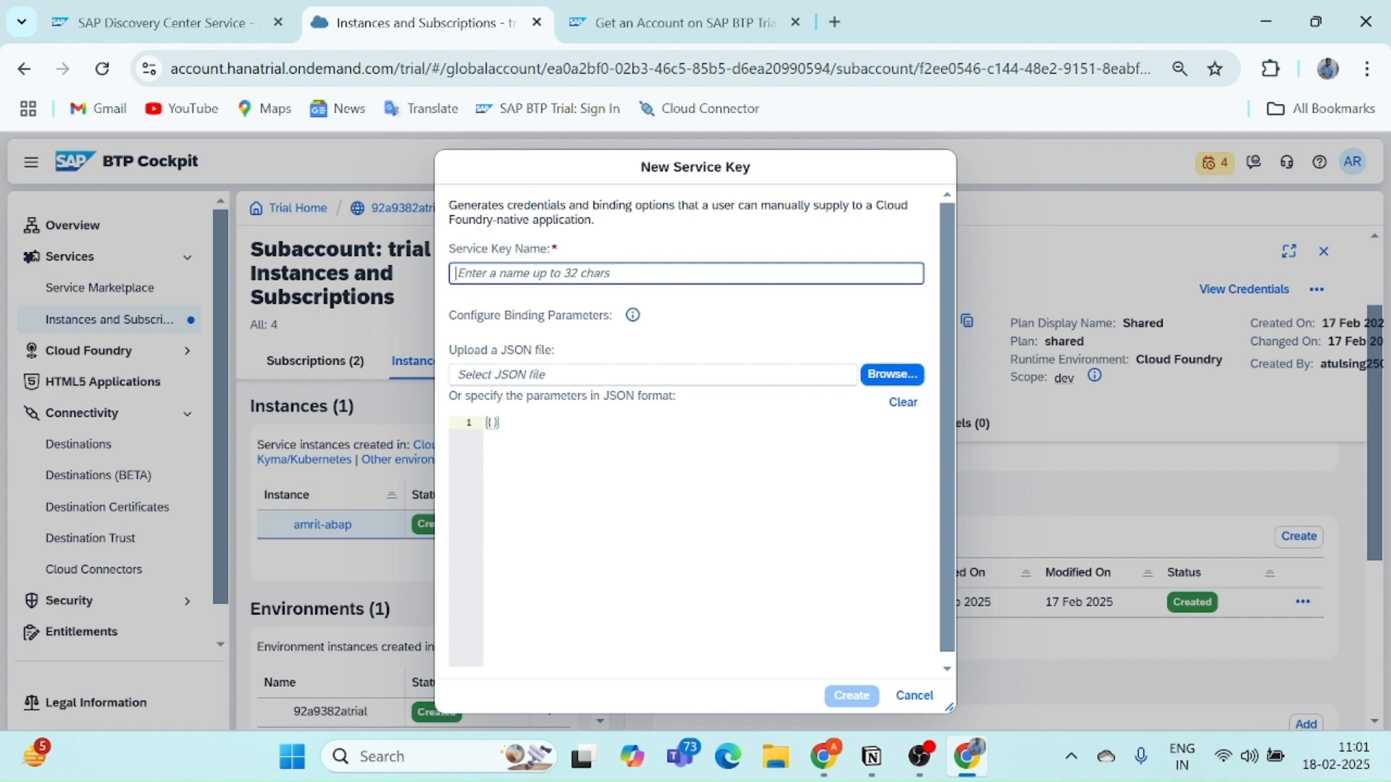
{"action": "type", "text": "abap-key"}
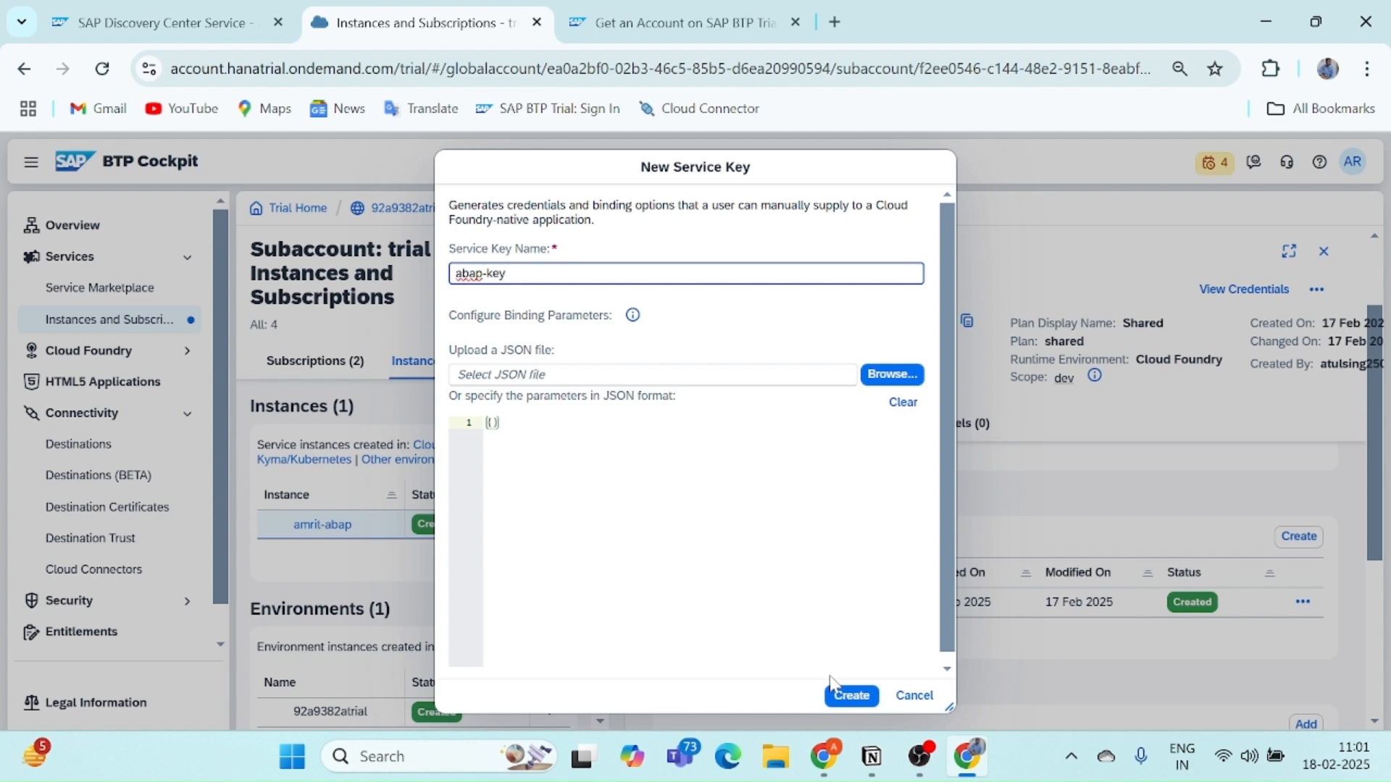
{"action": "left_click", "coordinate": [844, 694]}
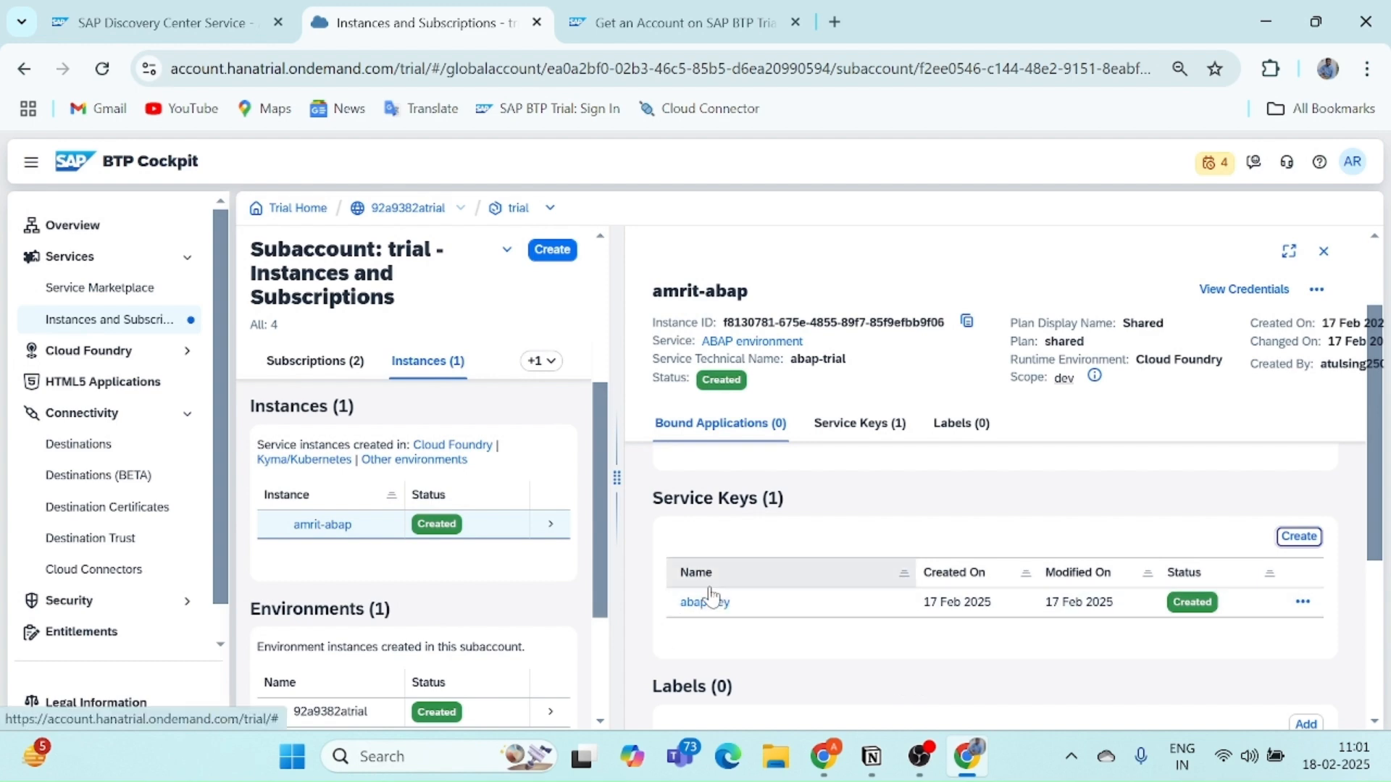
Switch to Notion and add the bullet "Go to the Service Market Place and Search for ABAP Environment click on it and go for create button.".
{"action": "left_click", "coordinate": [862, 758]}
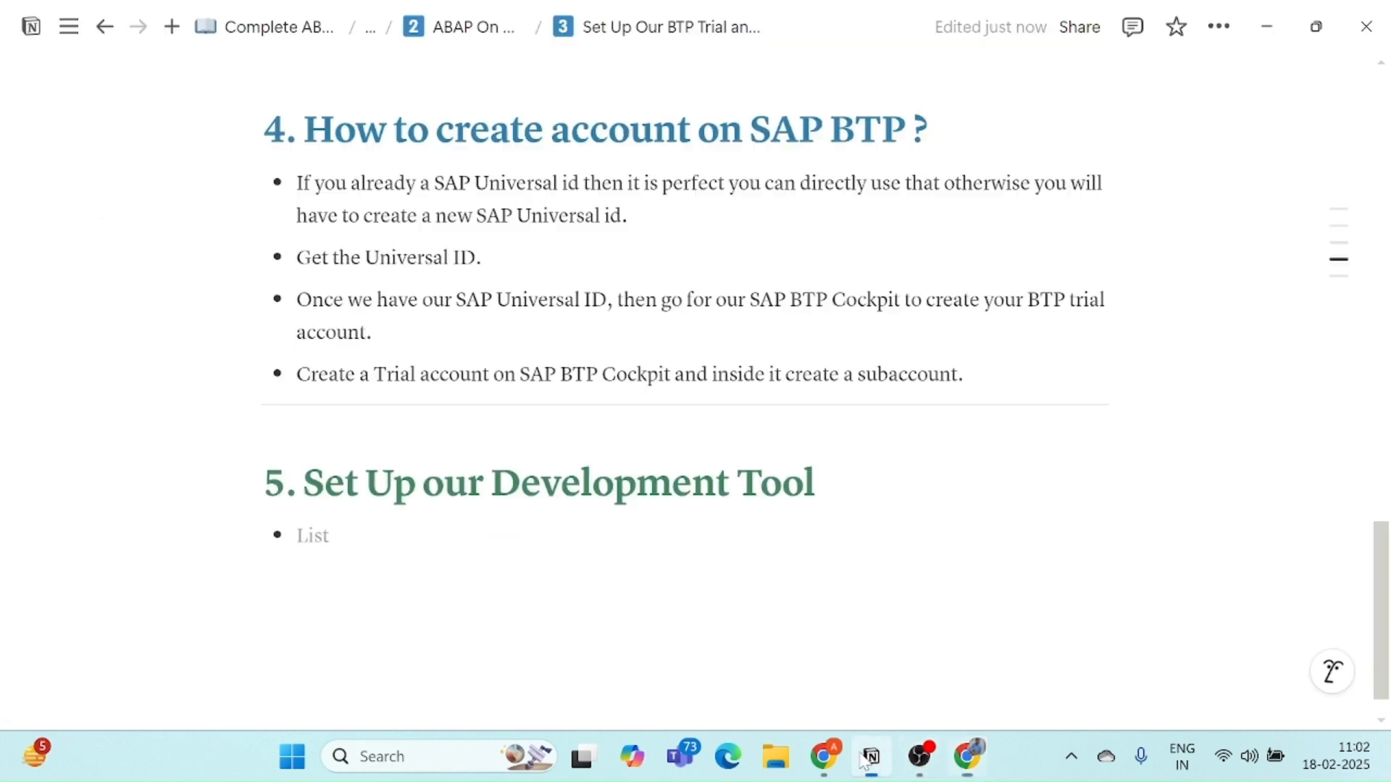
{"action": "type", "text": "-"}
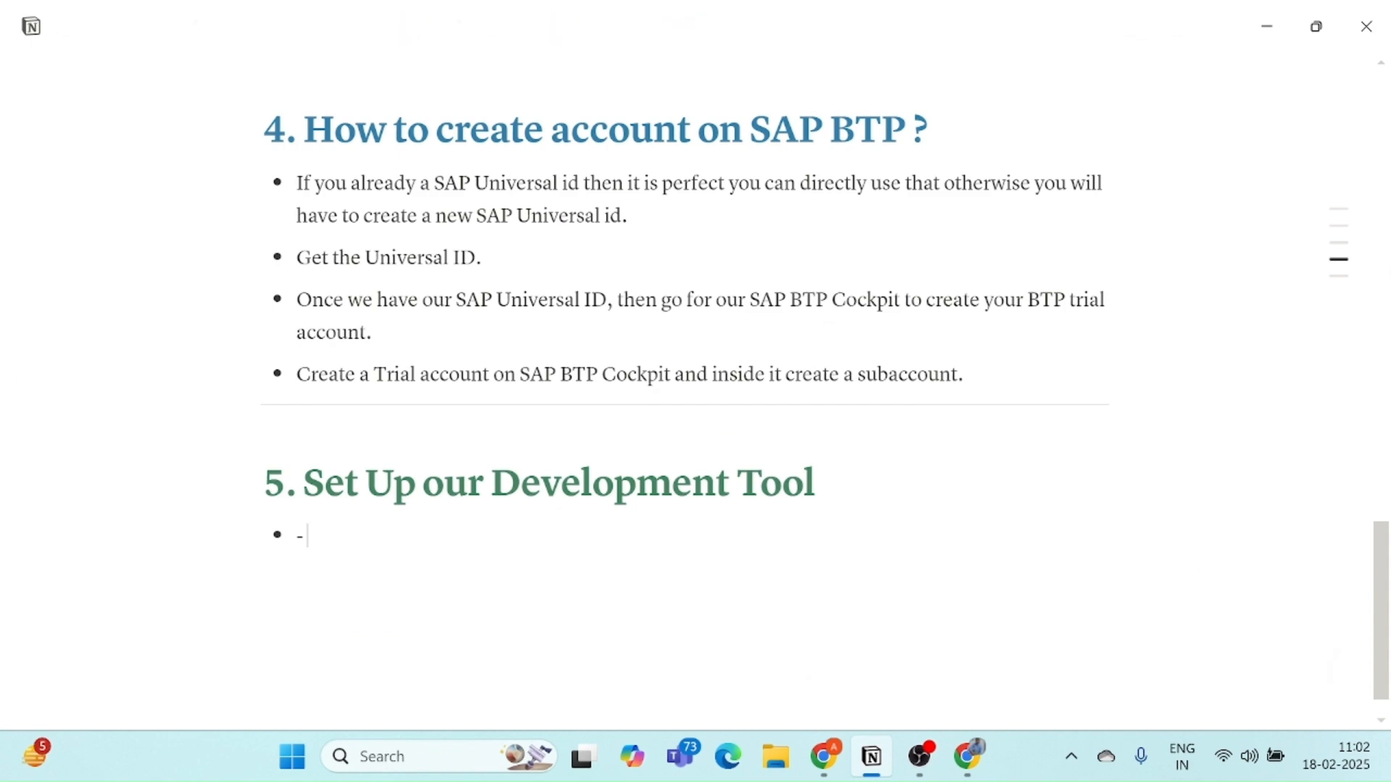
{"action": "key", "text": "alt+Tab"}
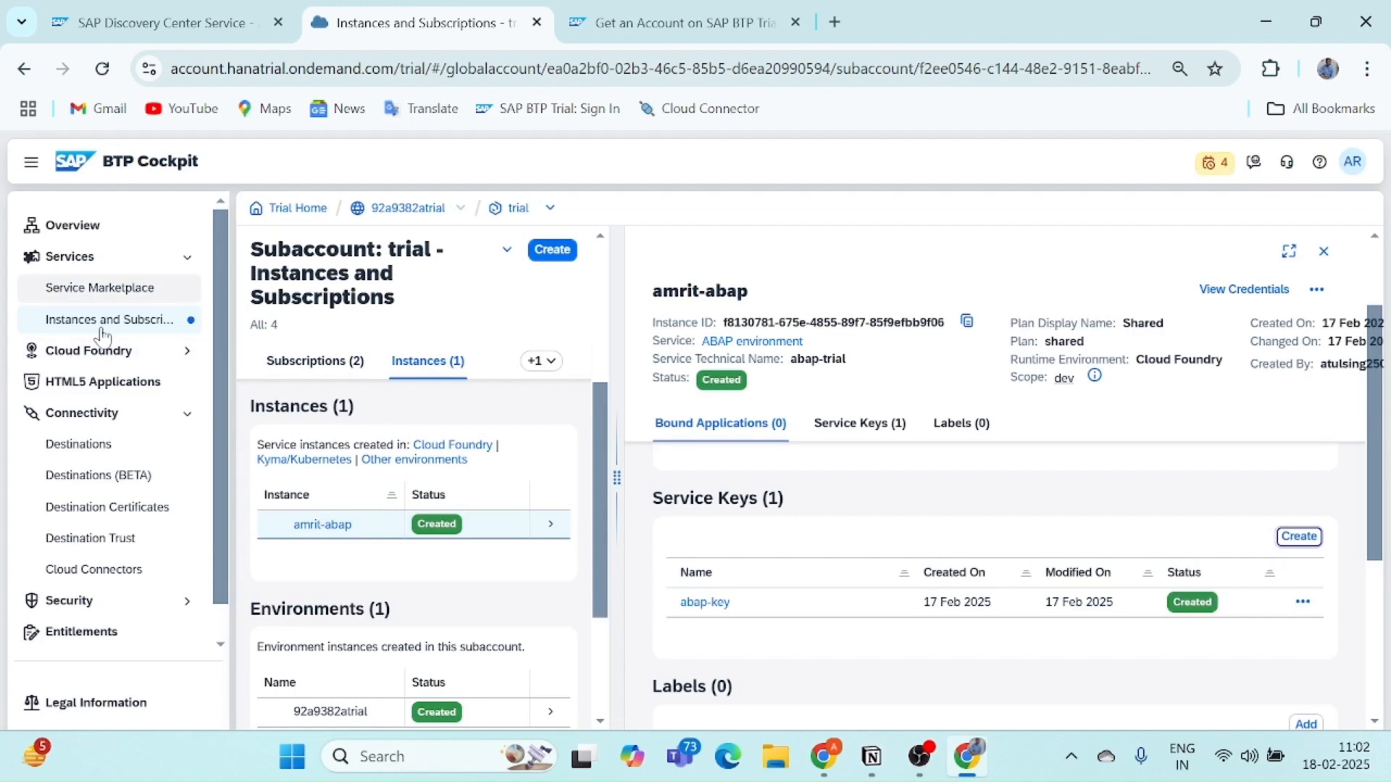
{"action": "key", "text": "alt+Tab"}
{"action": "key", "text": "BackSpace"}
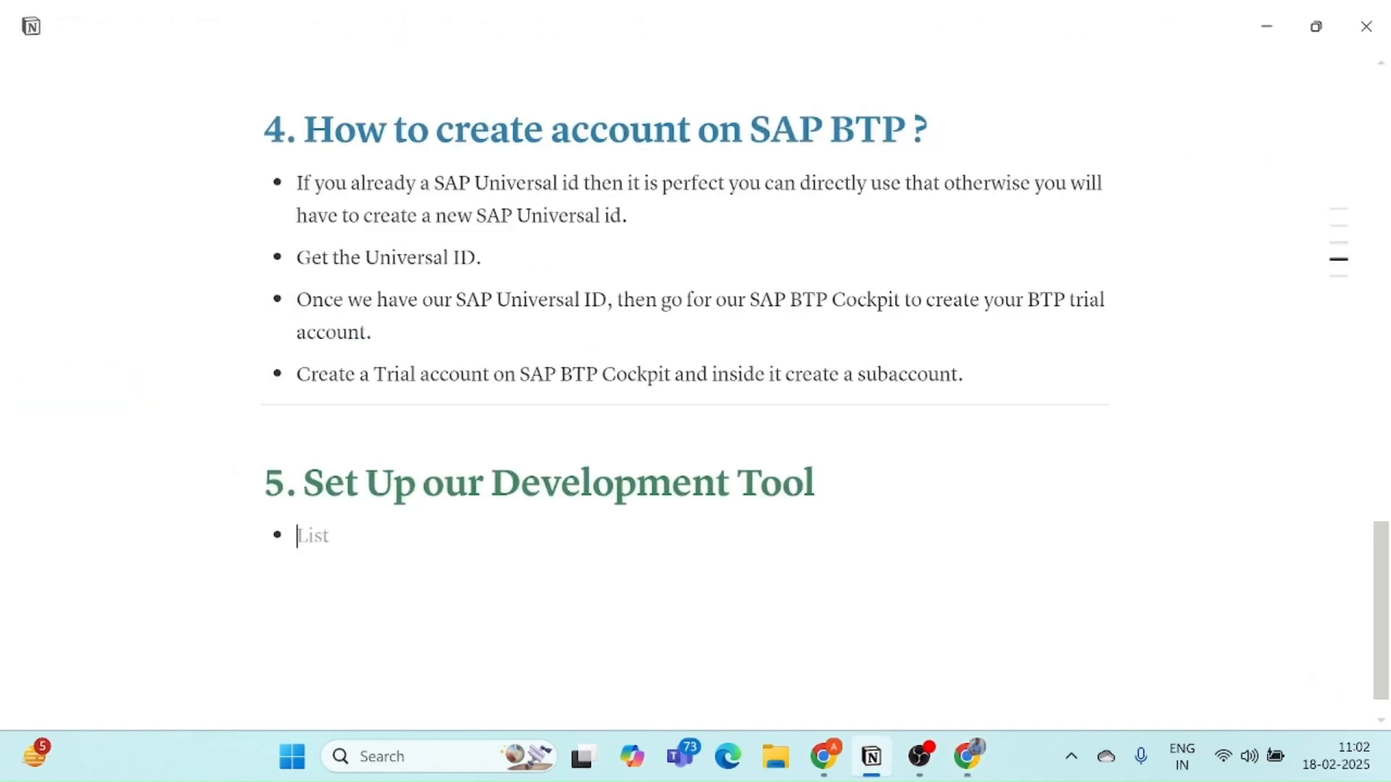
{"action": "type", "text": "Go to the Service Market Pl"}
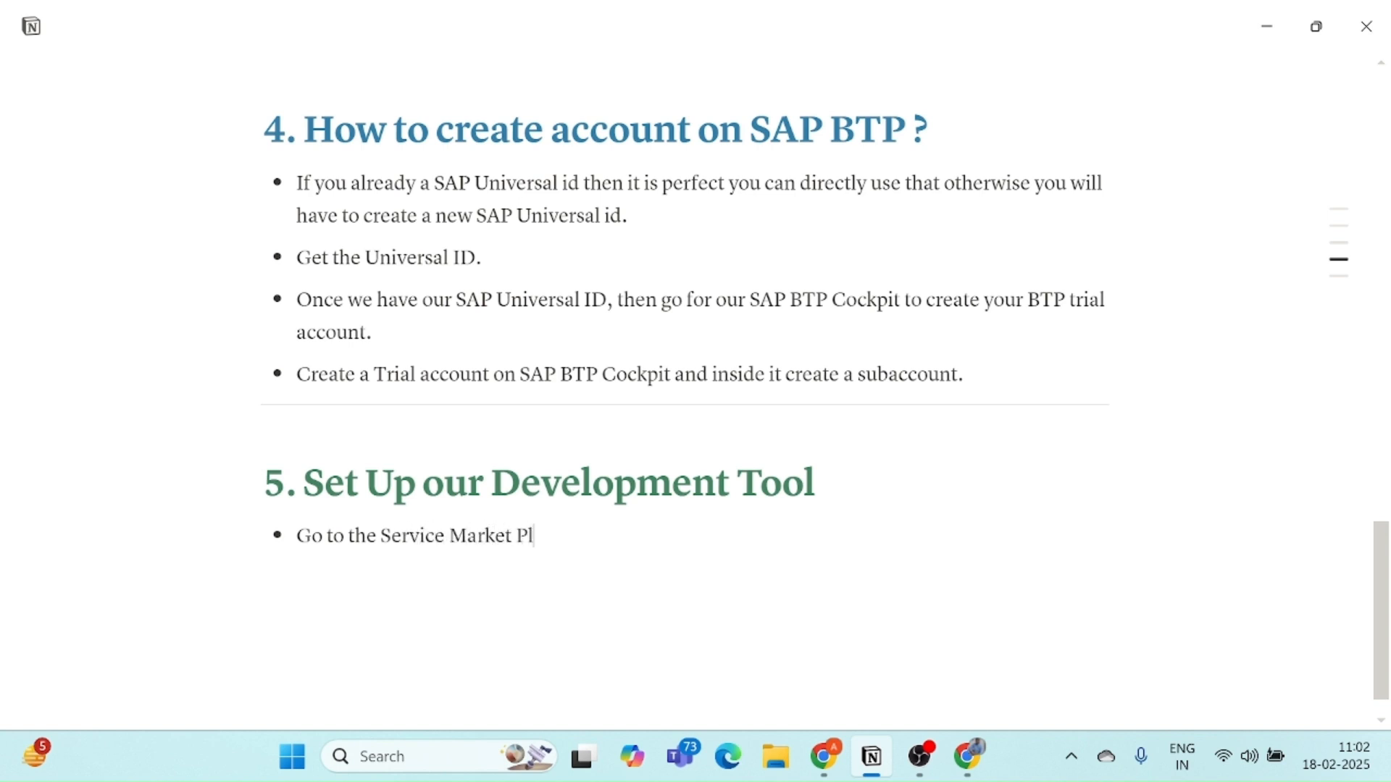
{"action": "type", "text": "ace and Search for ABA"}
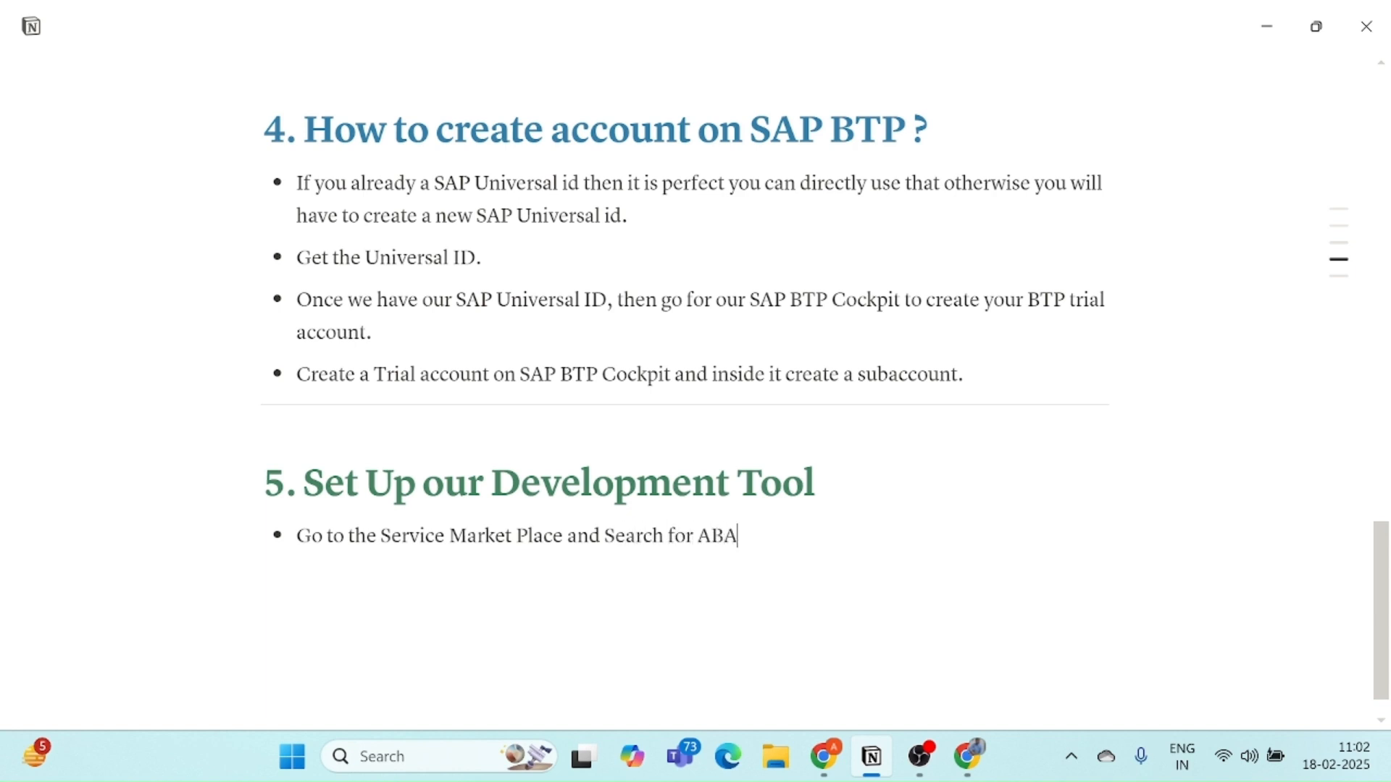
{"action": "type", "text": "P Environemtn a"}
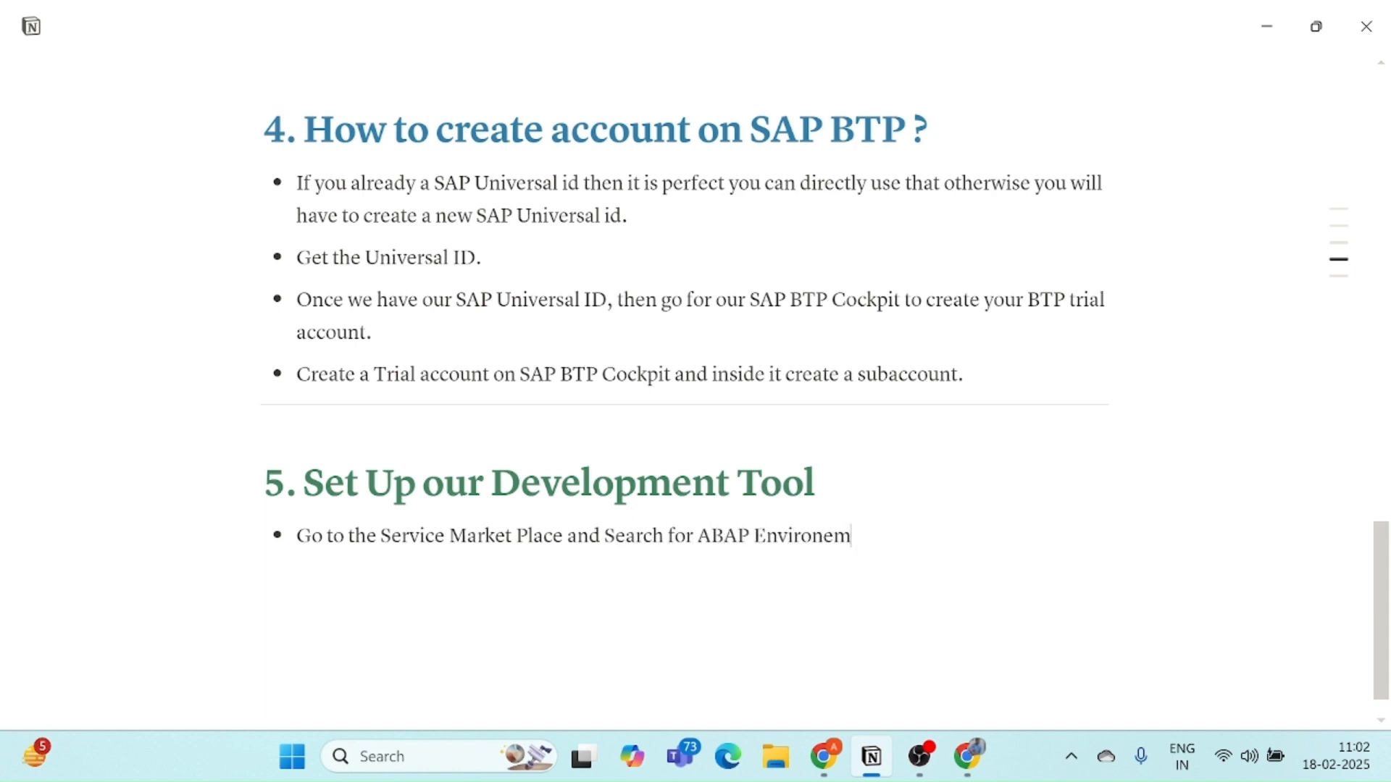
{"action": "key", "text": "BackSpace"}
{"action": "key", "text": "BackSpace"}
{"action": "key", "text": "BackSpace"}
{"action": "key", "text": "BackSpace"}
{"action": "type", "text": "ent click"}
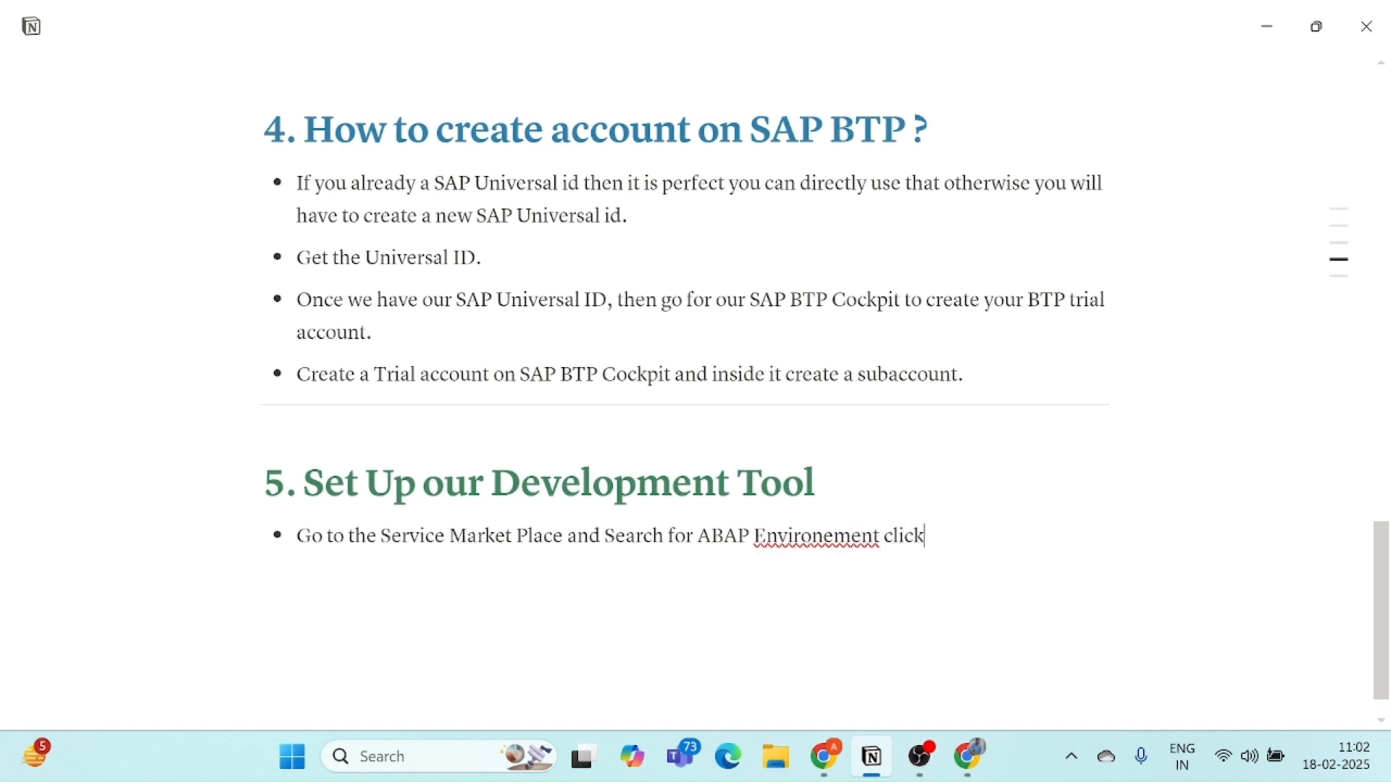
{"action": "type", "text": " on it and go for c"}
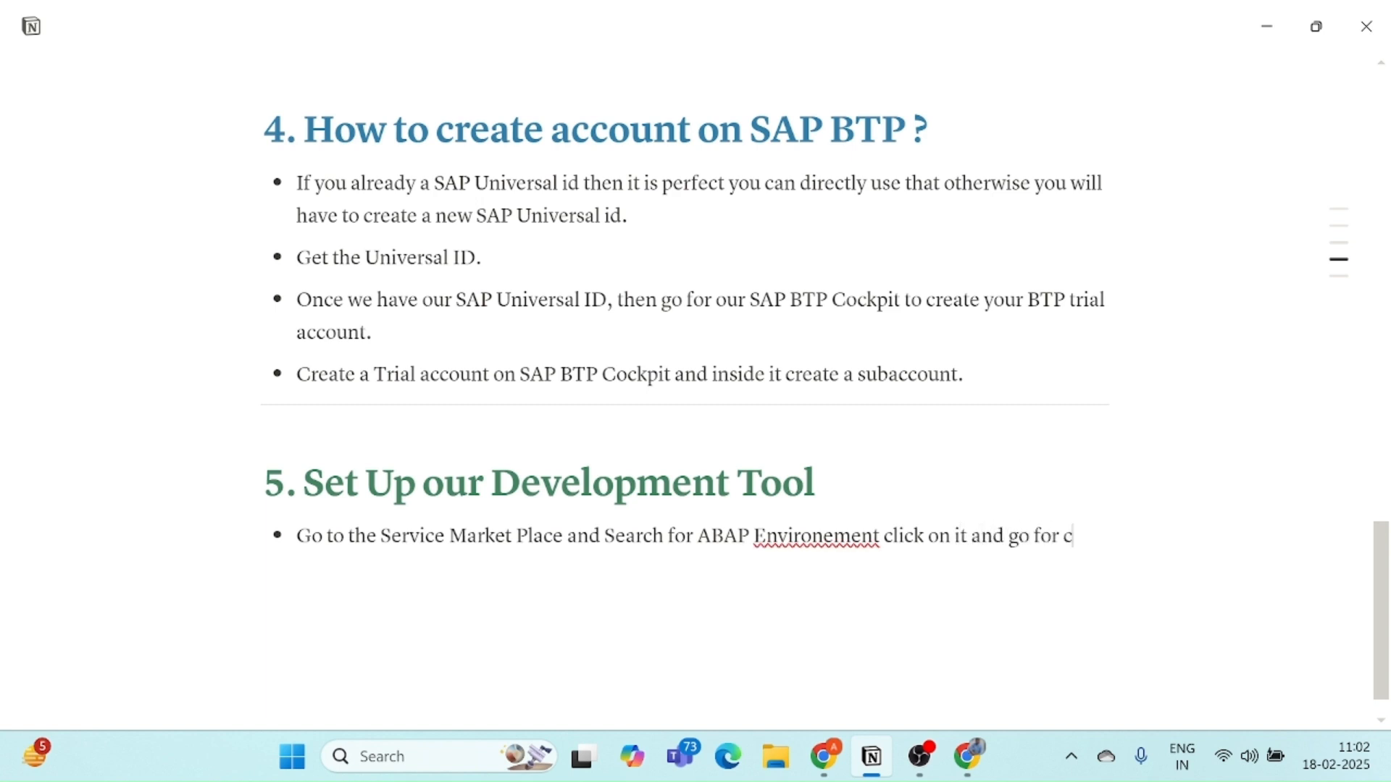
{"action": "type", "text": "reate button."}
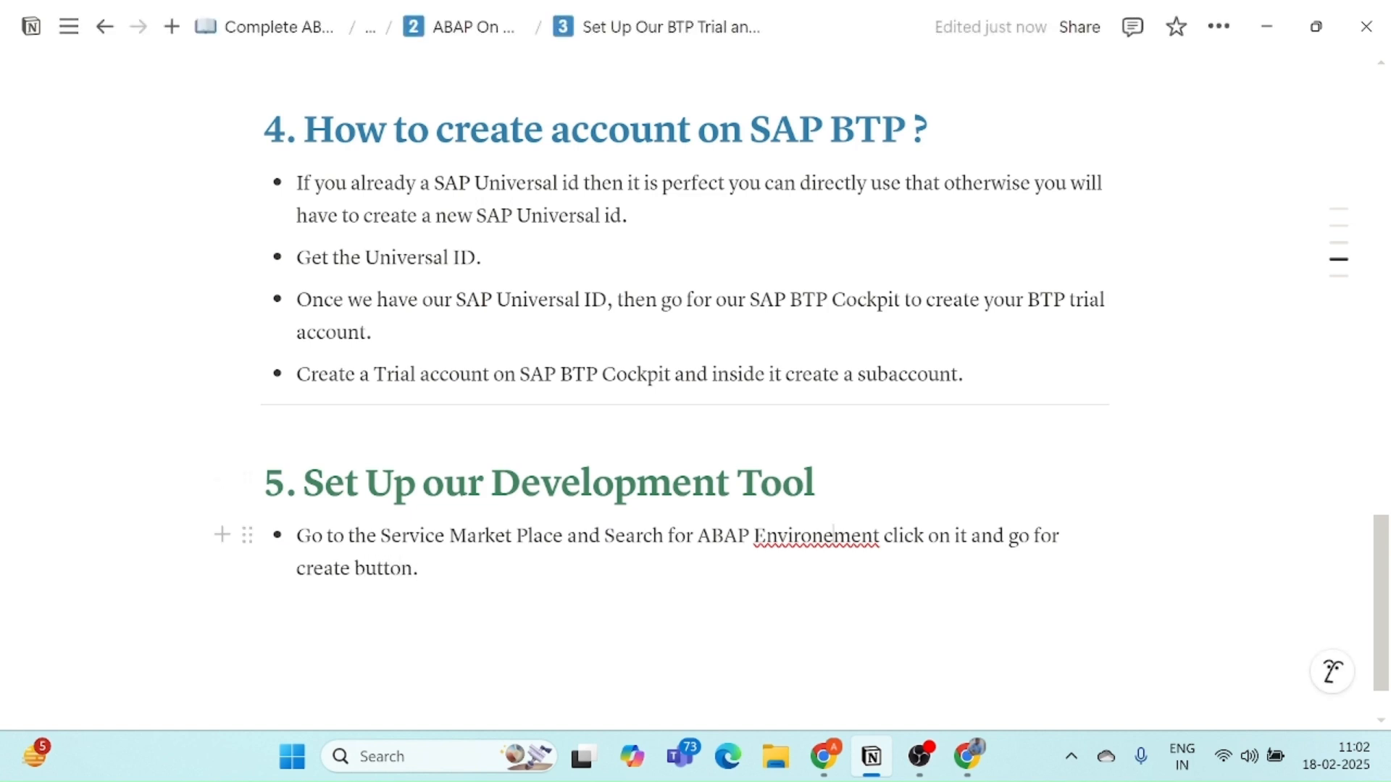
{"action": "key", "text": "BackSpace"}
{"action": "key", "text": "Down"}
Add a second bullet to section 5 reading "Create the instance on the ABAP Environment.".
{"action": "key", "text": "Return"}
{"action": "type", "text": "Create the "}
{"action": "type", "text": "instance on "}
{"action": "type", "text": "the ABAP E"}
{"action": "type", "text": "nvo"}
{"action": "type", "text": "iro"}
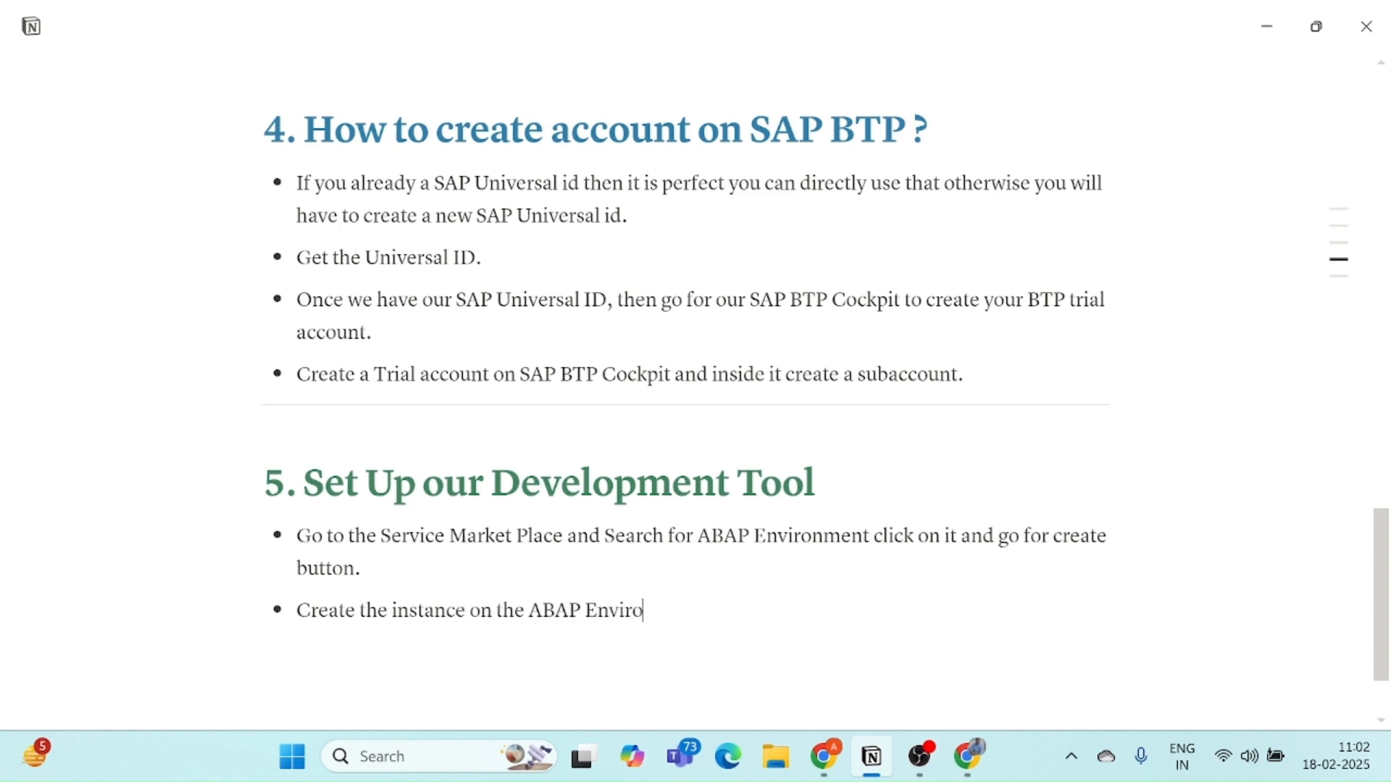
{"action": "type", "text": "nment."}
Add the bullet "Once we have the instance we need to generate one Service key { this is very-very important }" to section 5.
{"action": "scroll", "coordinate": [685, 362], "scroll_direction": "down", "scroll_amount": 2}
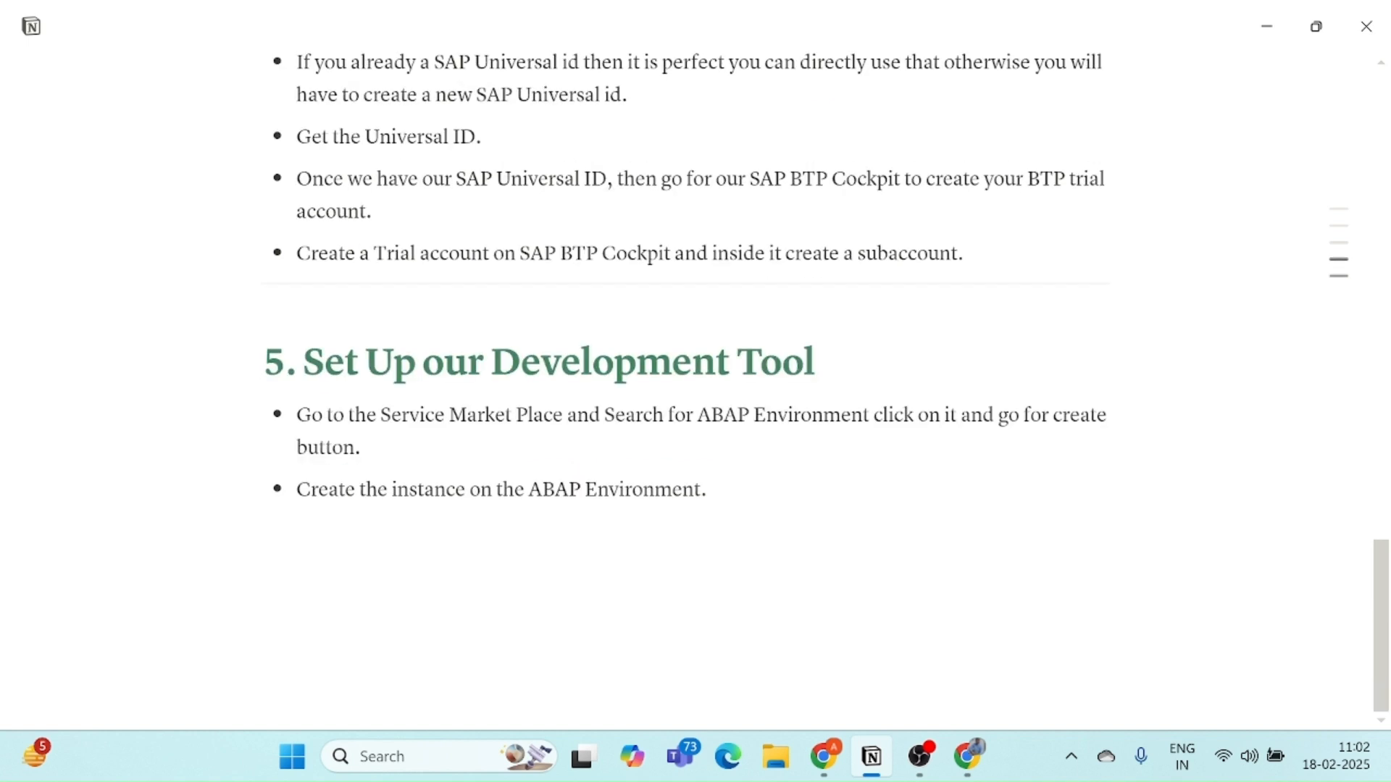
{"action": "key", "text": "Return"}
{"action": "type", "text": "Once we have the instance we need to gene"}
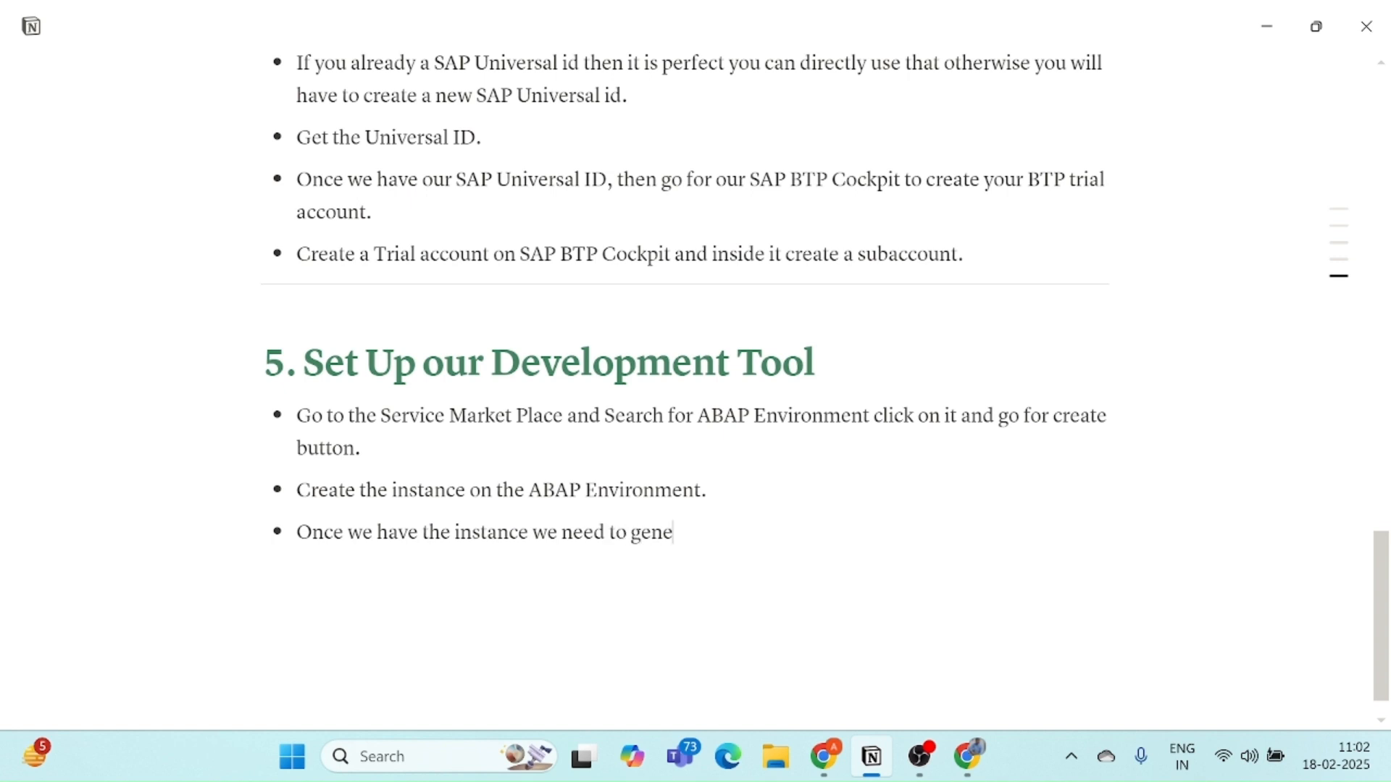
{"action": "type", "text": "rate one Service ket"}
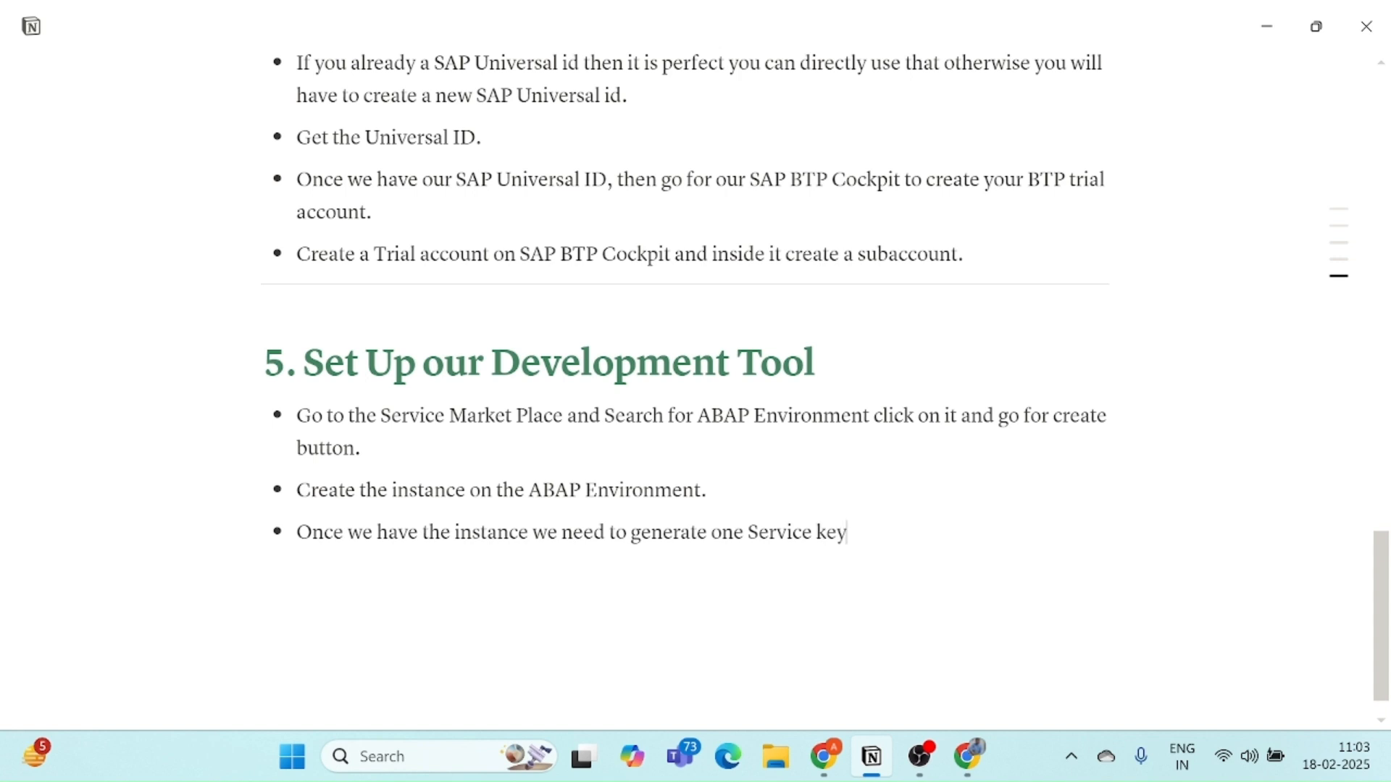
{"action": "type", "text": " { this is veryy"}
{"action": "key", "text": "BackSpace"}
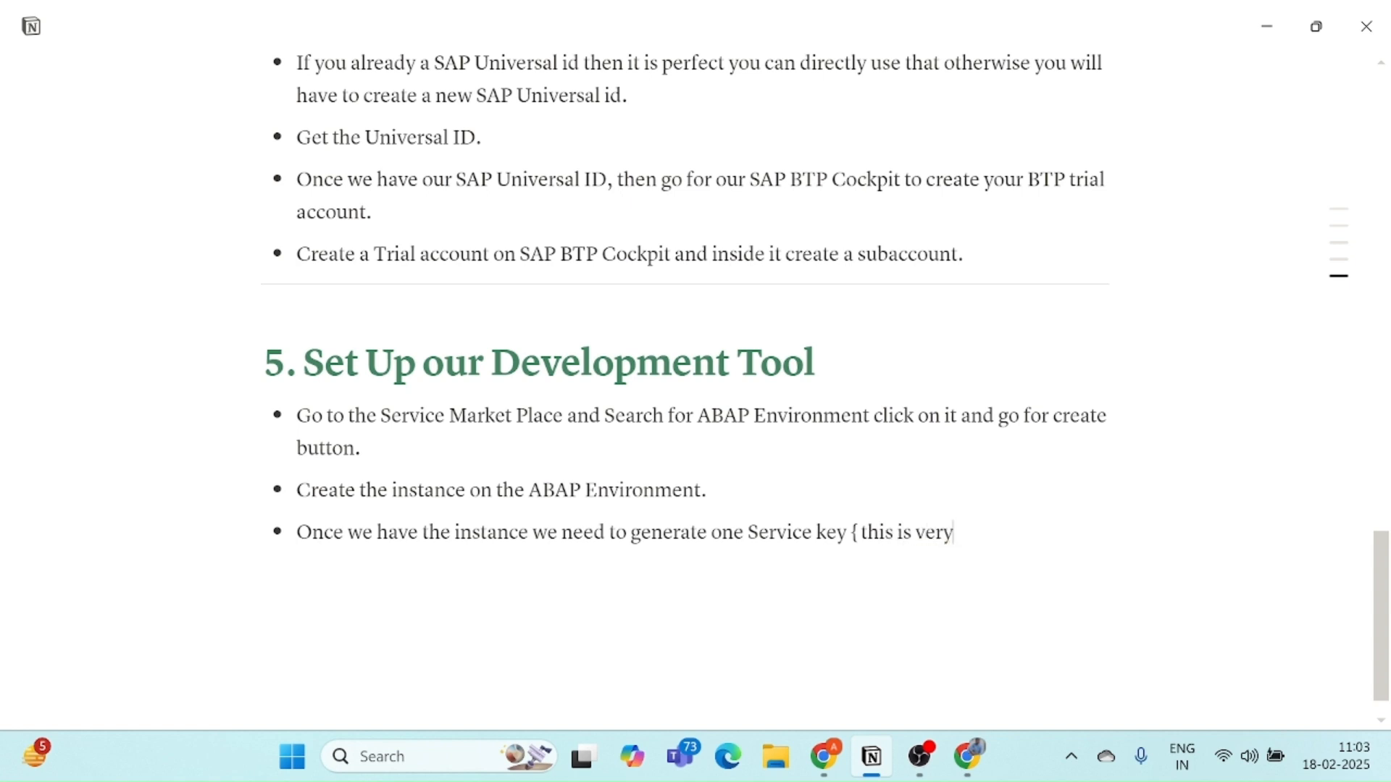
{"action": "type", "text": "-very  important"}
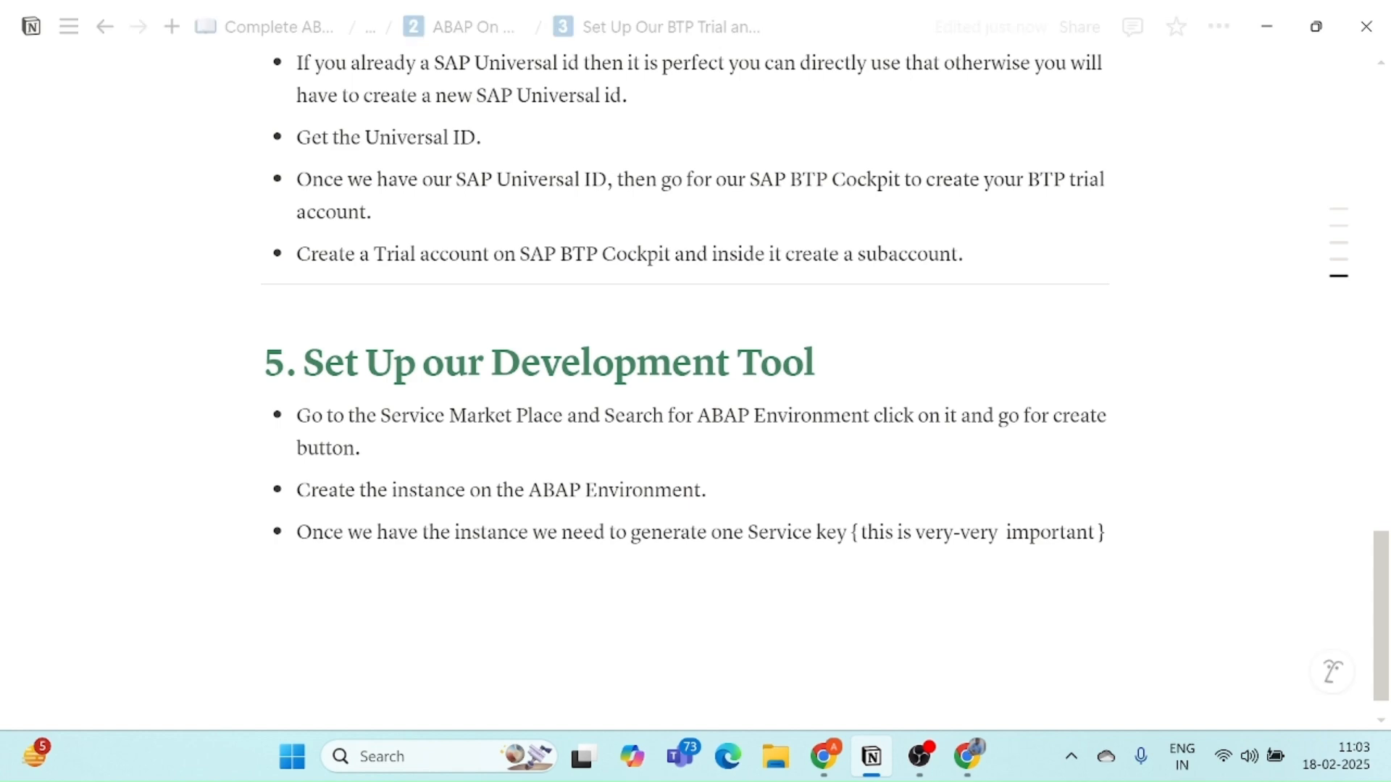
Switch to the BTP Cockpit and check which actions are available for the abap-key service key.
{"action": "key", "text": "alt+Tab"}
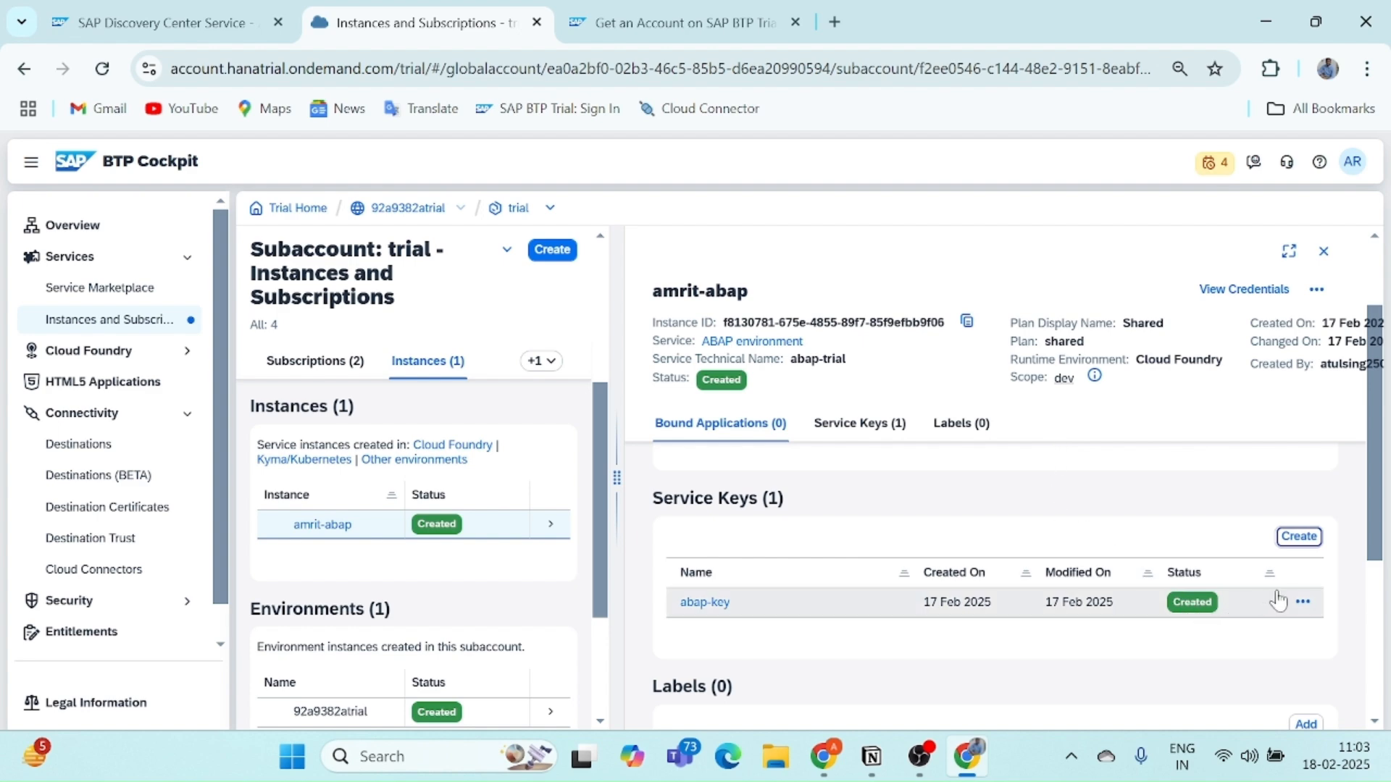
{"action": "left_click", "coordinate": [1303, 602]}
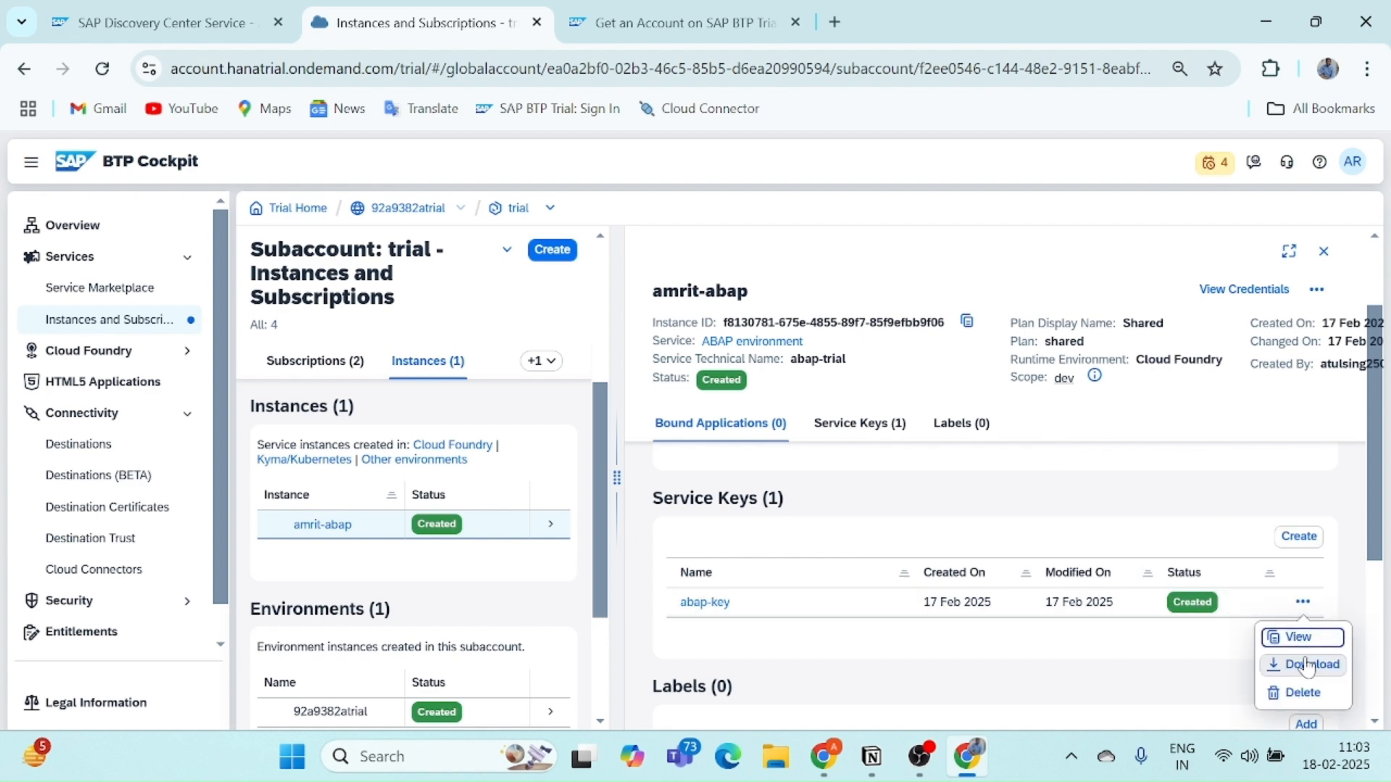
{"action": "left_click", "coordinate": [974, 516]}
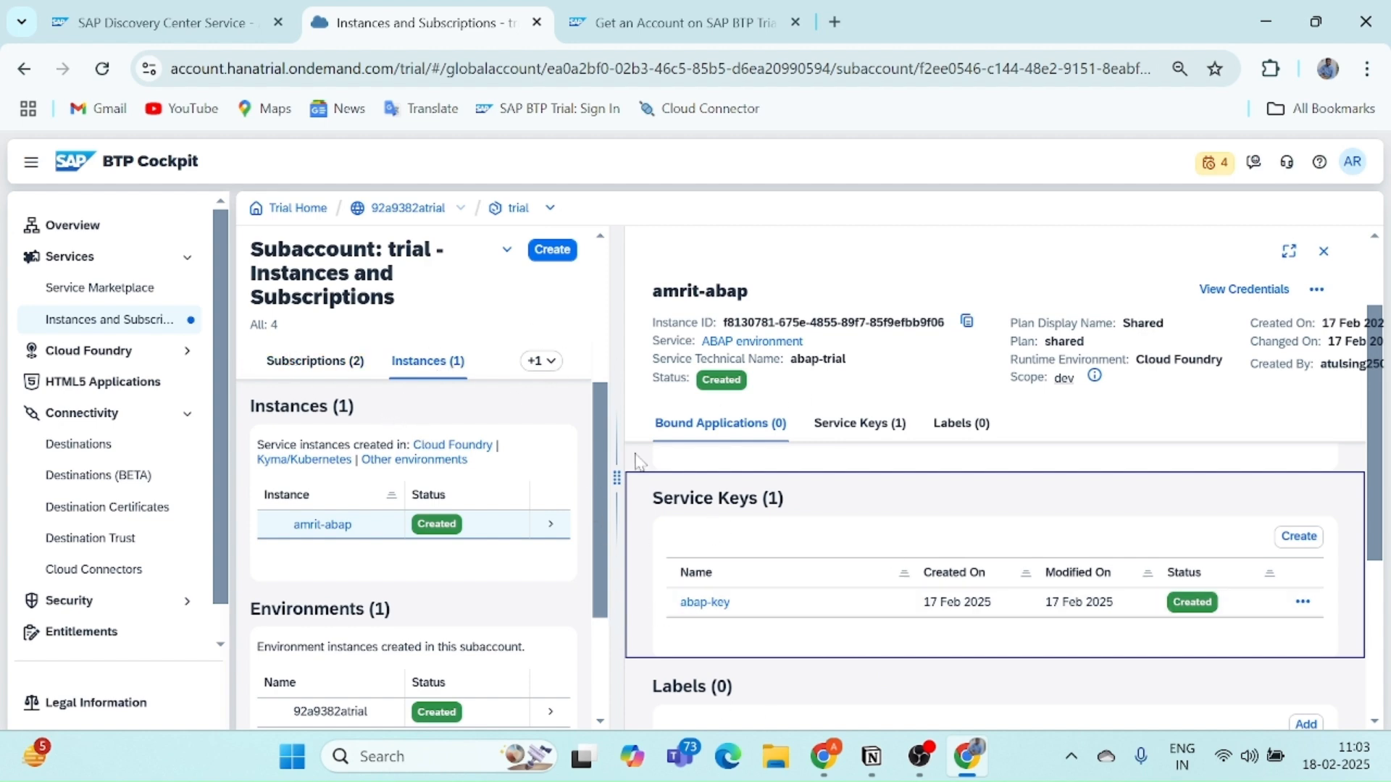
Switch to Notion and insert an indented Heading 3 block below the service key bullet in section 5.
{"action": "left_click", "coordinate": [873, 757]}
{"action": "scroll", "coordinate": [685, 391], "scroll_direction": "down", "scroll_amount": 1}
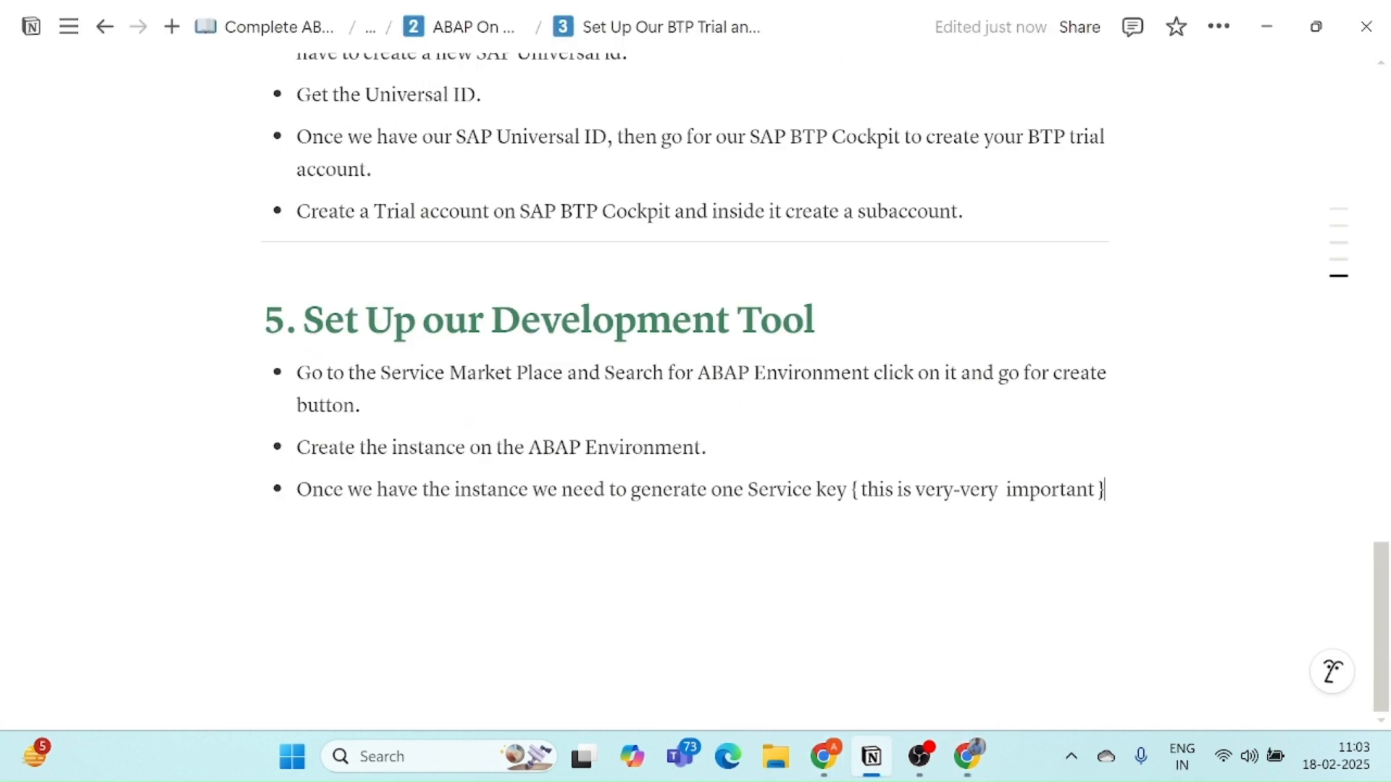
{"action": "key", "text": "Return"}
{"action": "key", "text": "Return"}
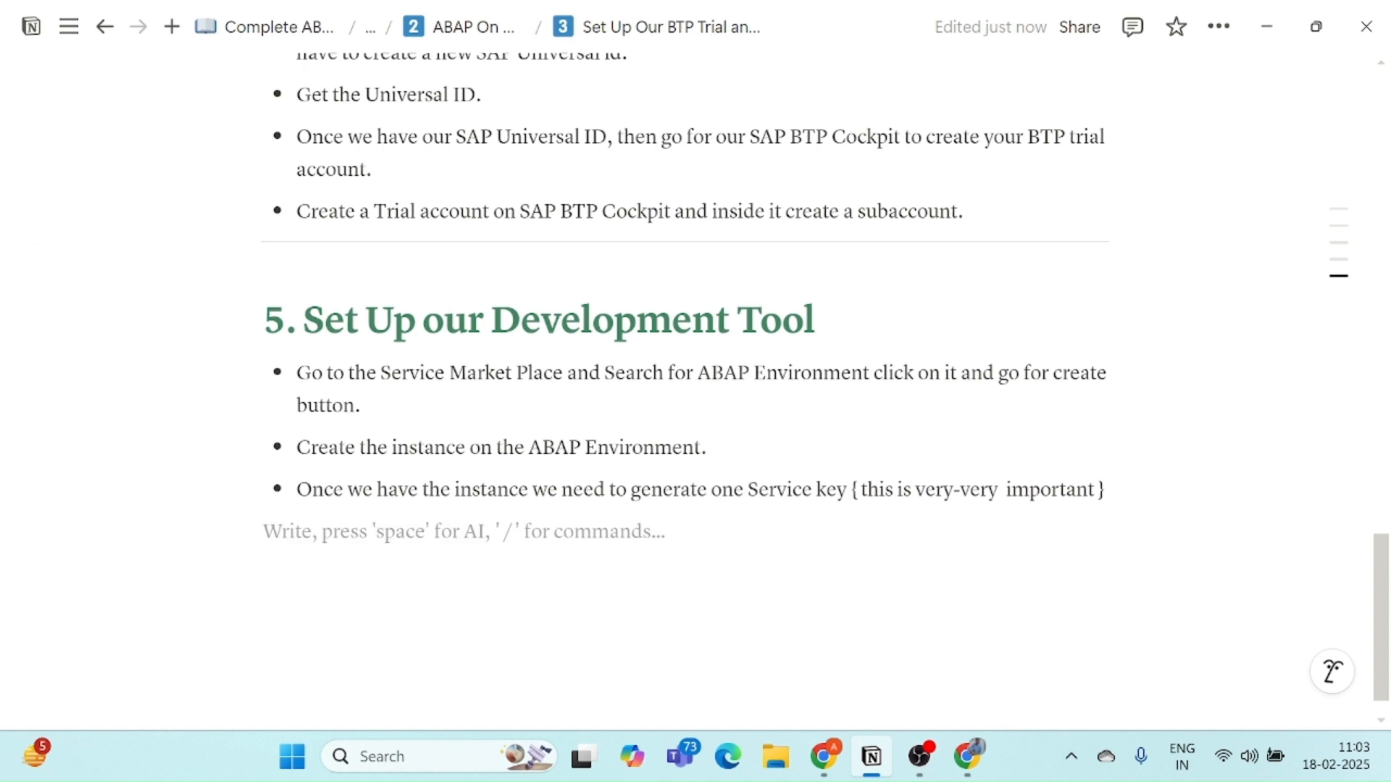
{"action": "key", "text": "Caps_Lock"}
{"action": "key", "text": "Tab"}
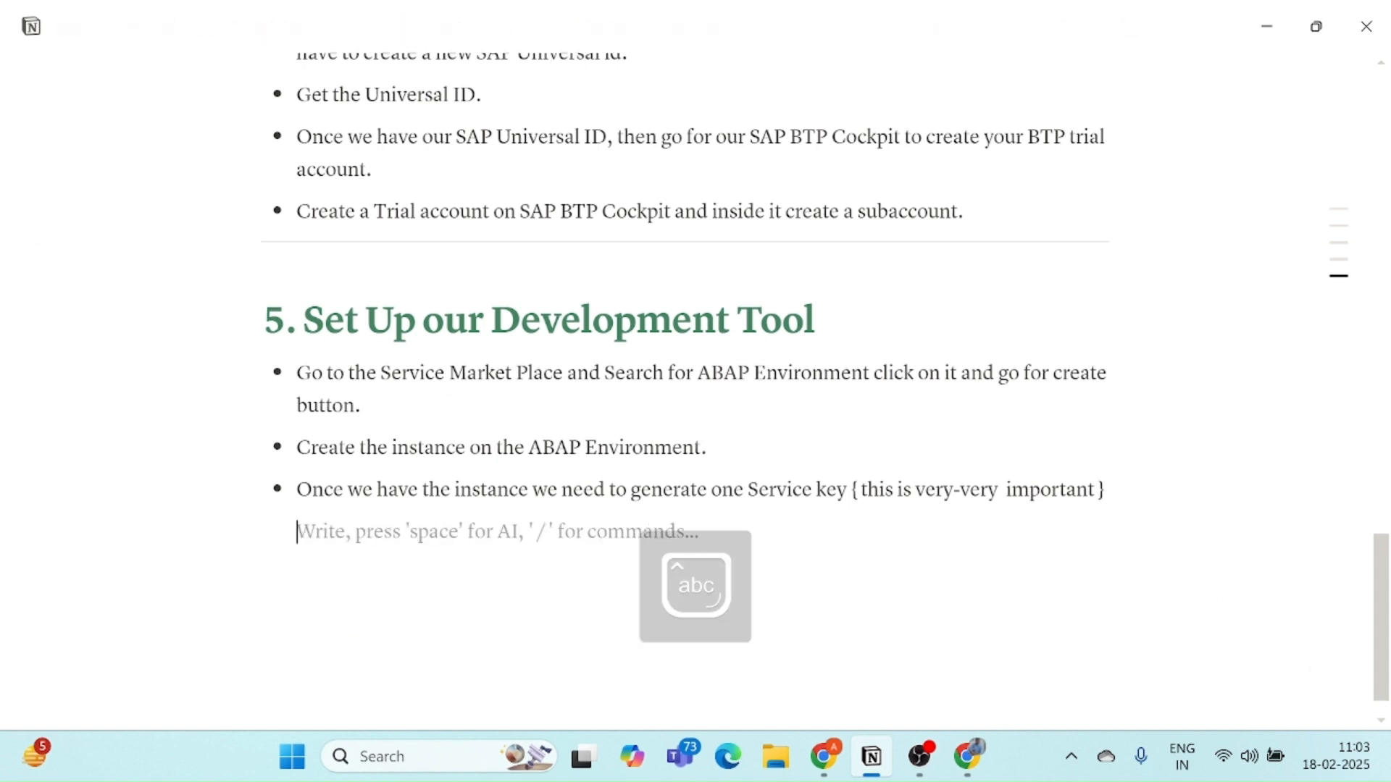
{"action": "type", "text": "/h"}
{"action": "key", "text": "Down"}
{"action": "key", "text": "Down"}
{"action": "key", "text": "Down"}
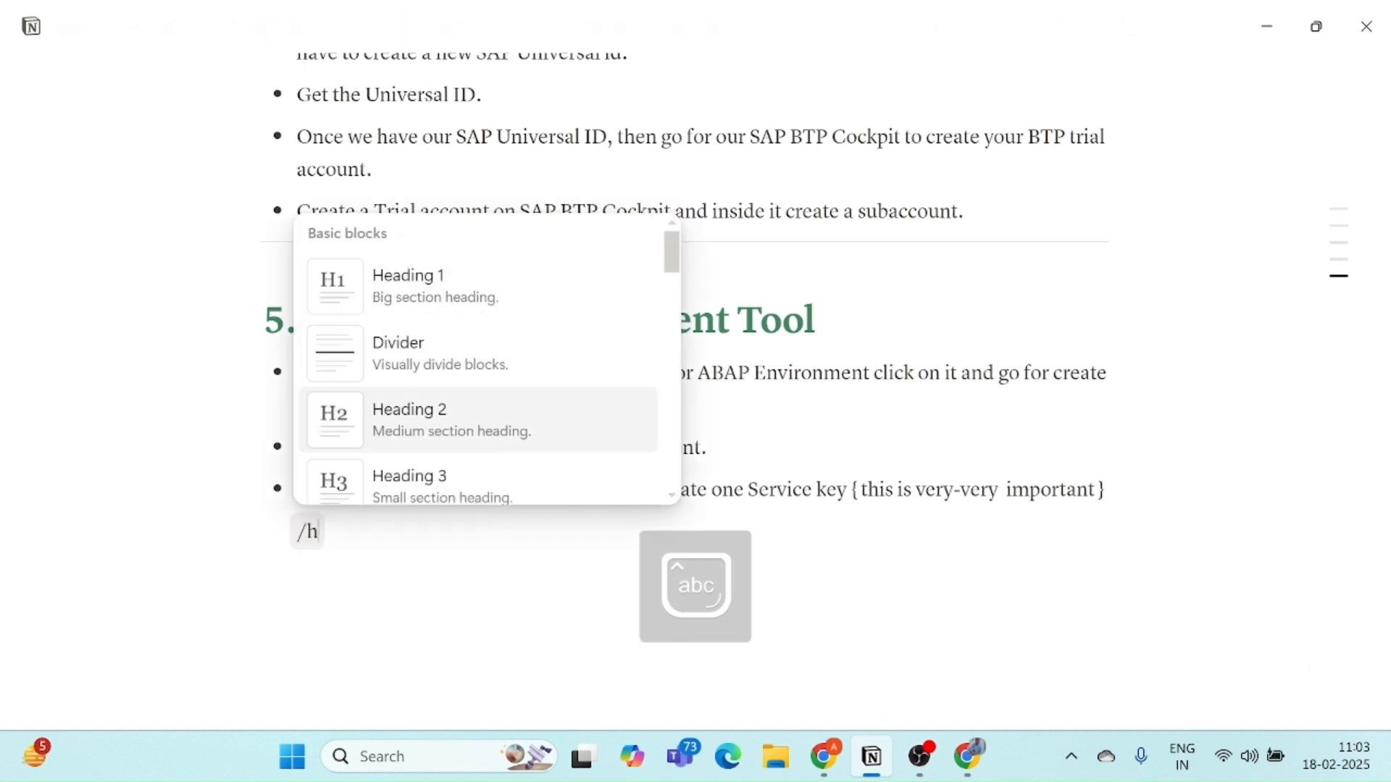
{"action": "key", "text": "Return"}
Enter "Features for ABAP Environment on BTP" as the text of the new heading.
{"action": "type", "text": "Featr"}
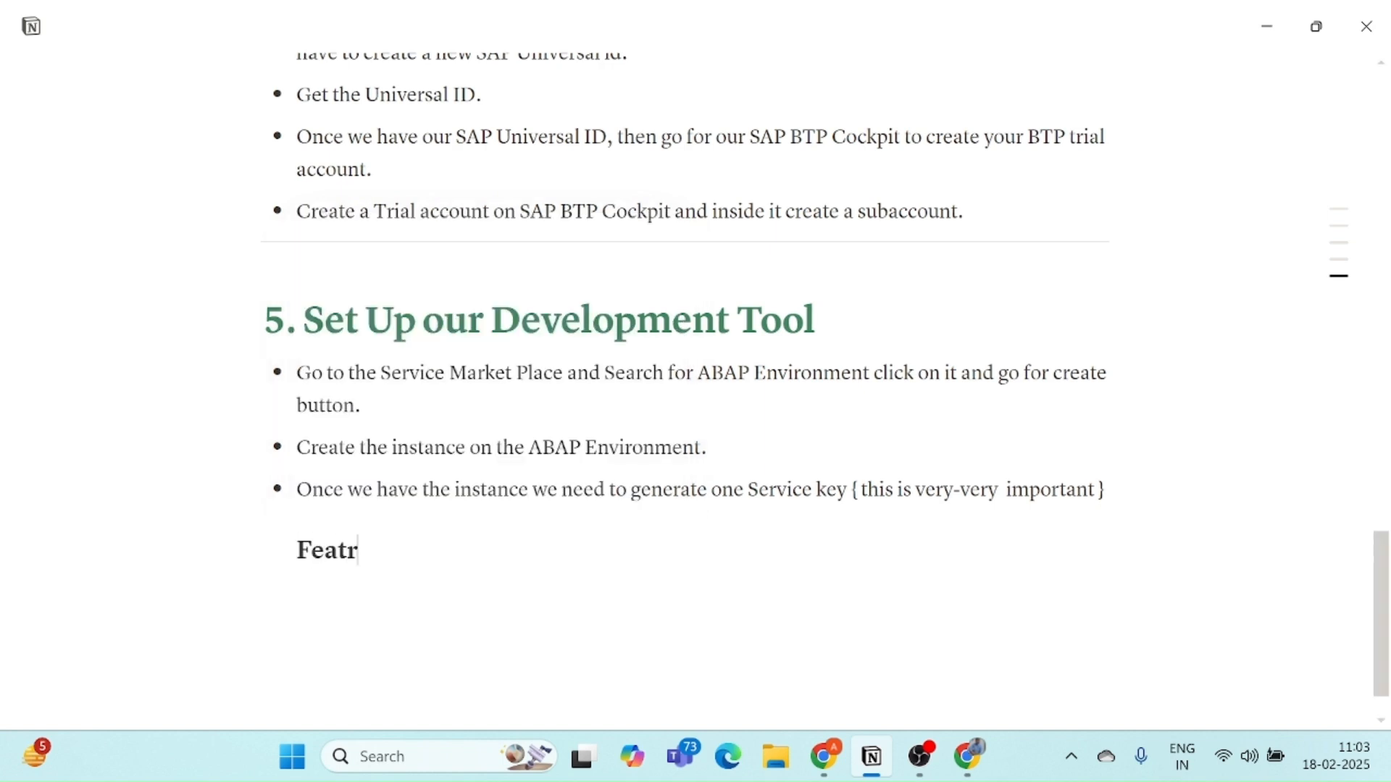
{"action": "key", "text": "BackSpace"}
{"action": "type", "text": "ures for ABAP "}
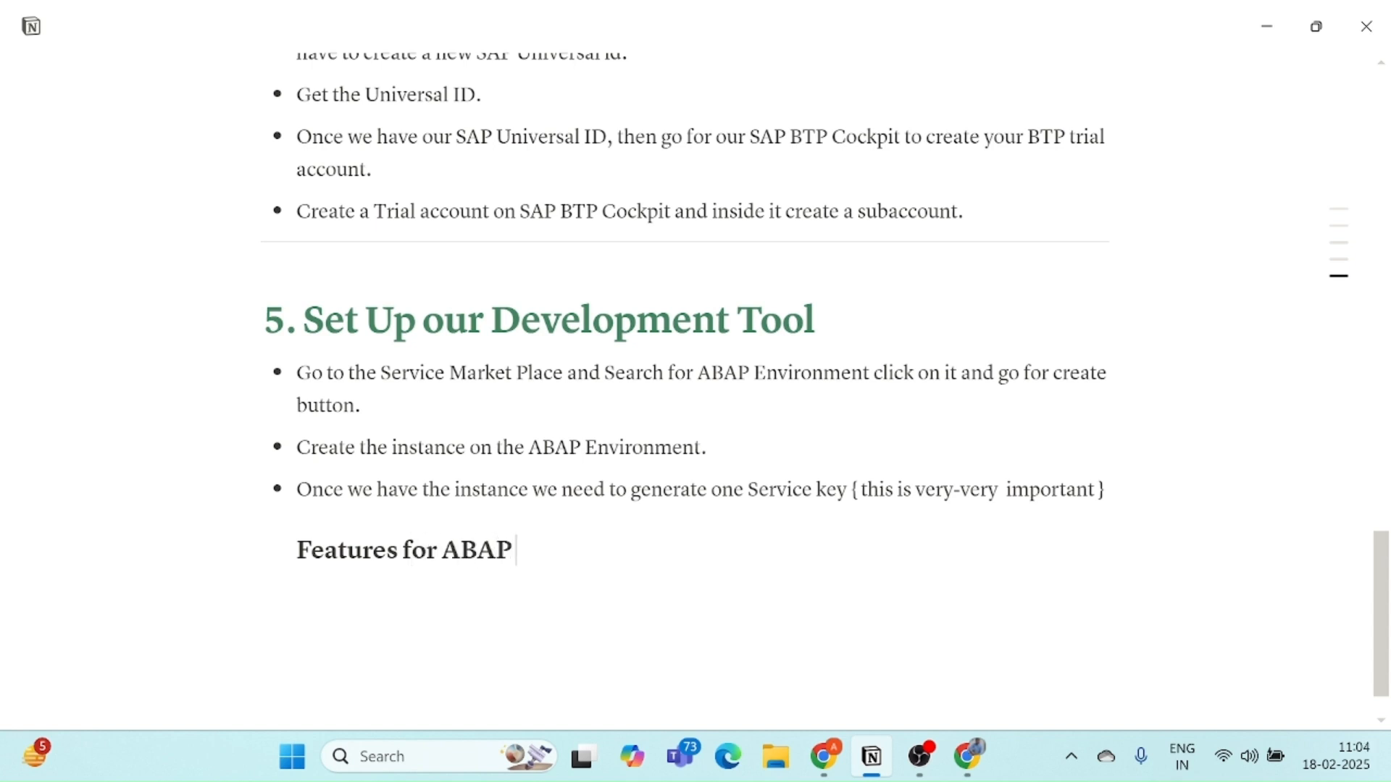
{"action": "type", "text": "Environment"}
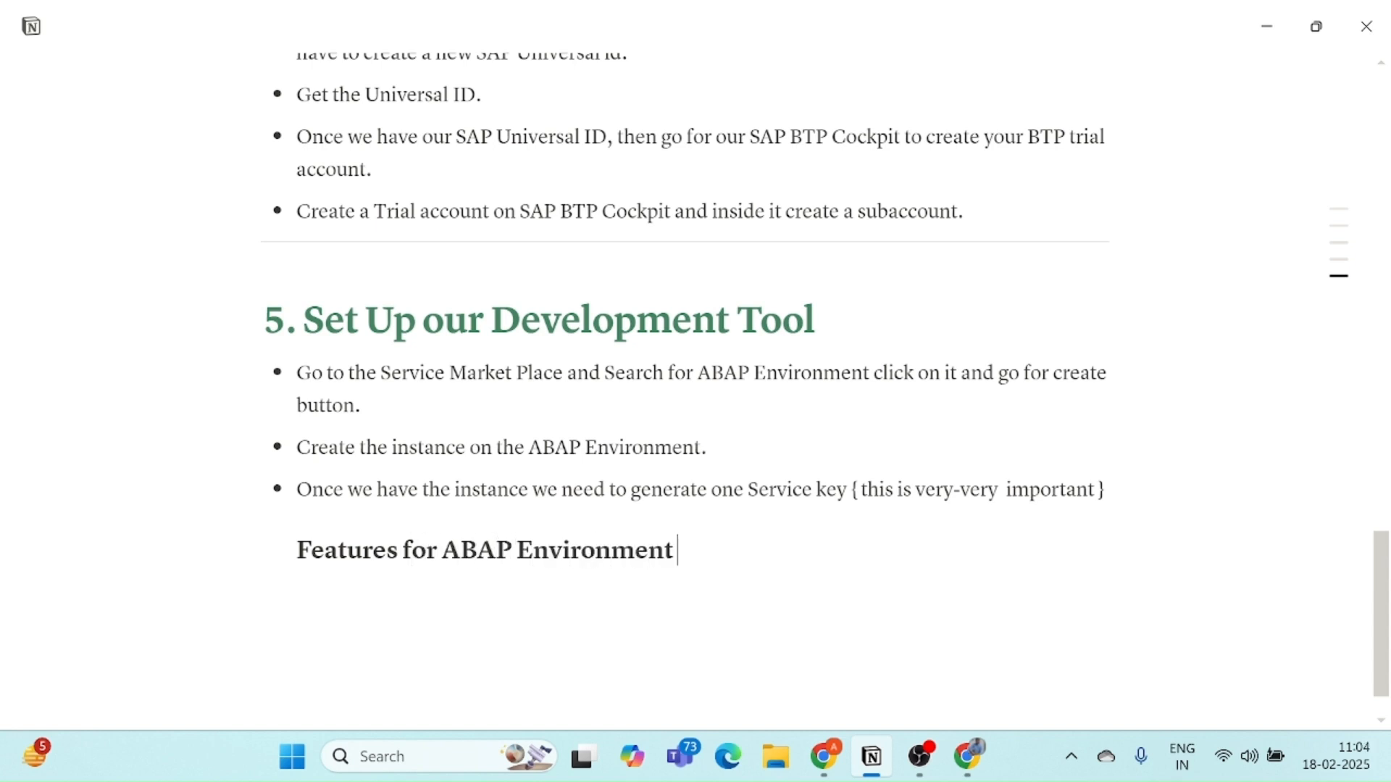
{"action": "type", "text": " on BTP"}
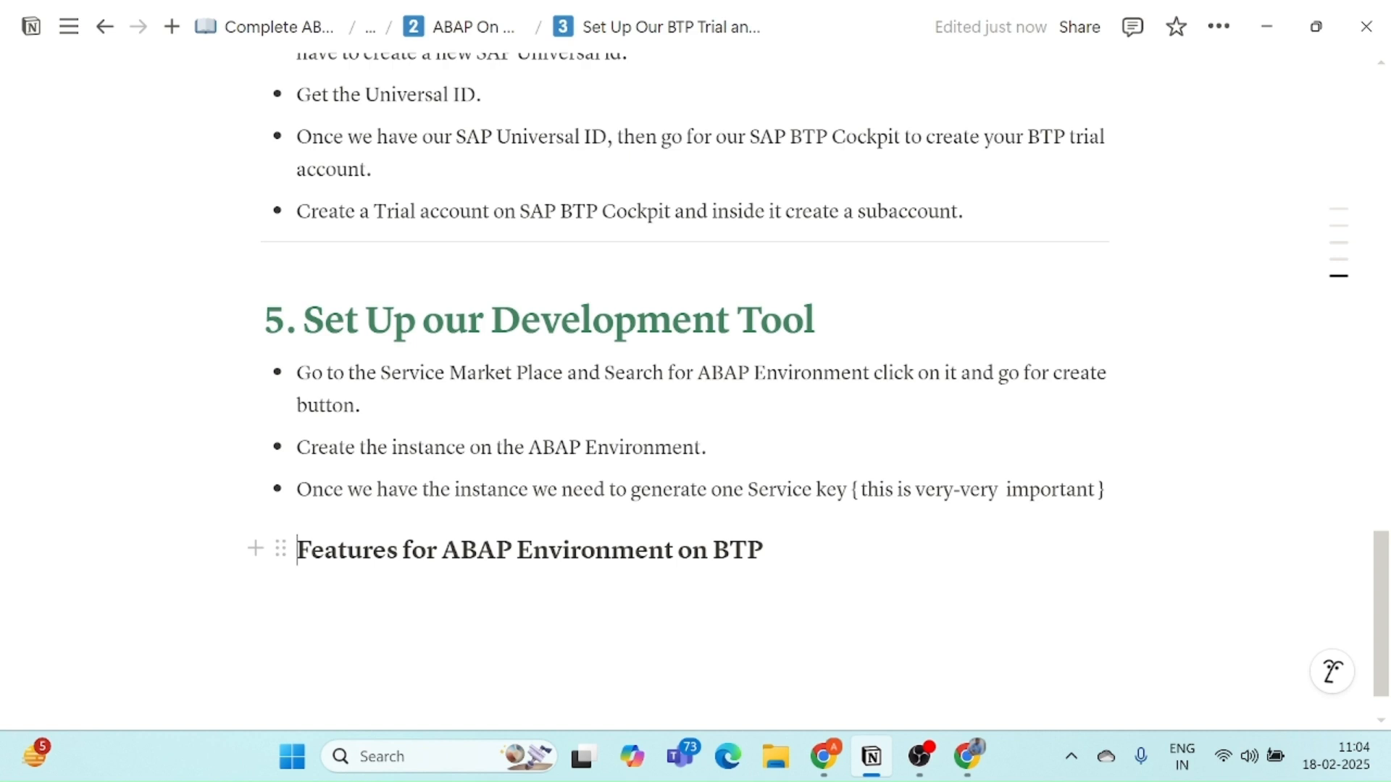
Change the text color of the heading "Features for ABAP Environment on BTP" to yellow.
{"action": "left_click_drag", "start_coordinate": [297, 550], "coordinate": [766, 552]}
{"action": "left_click", "coordinate": [1026, 502]}
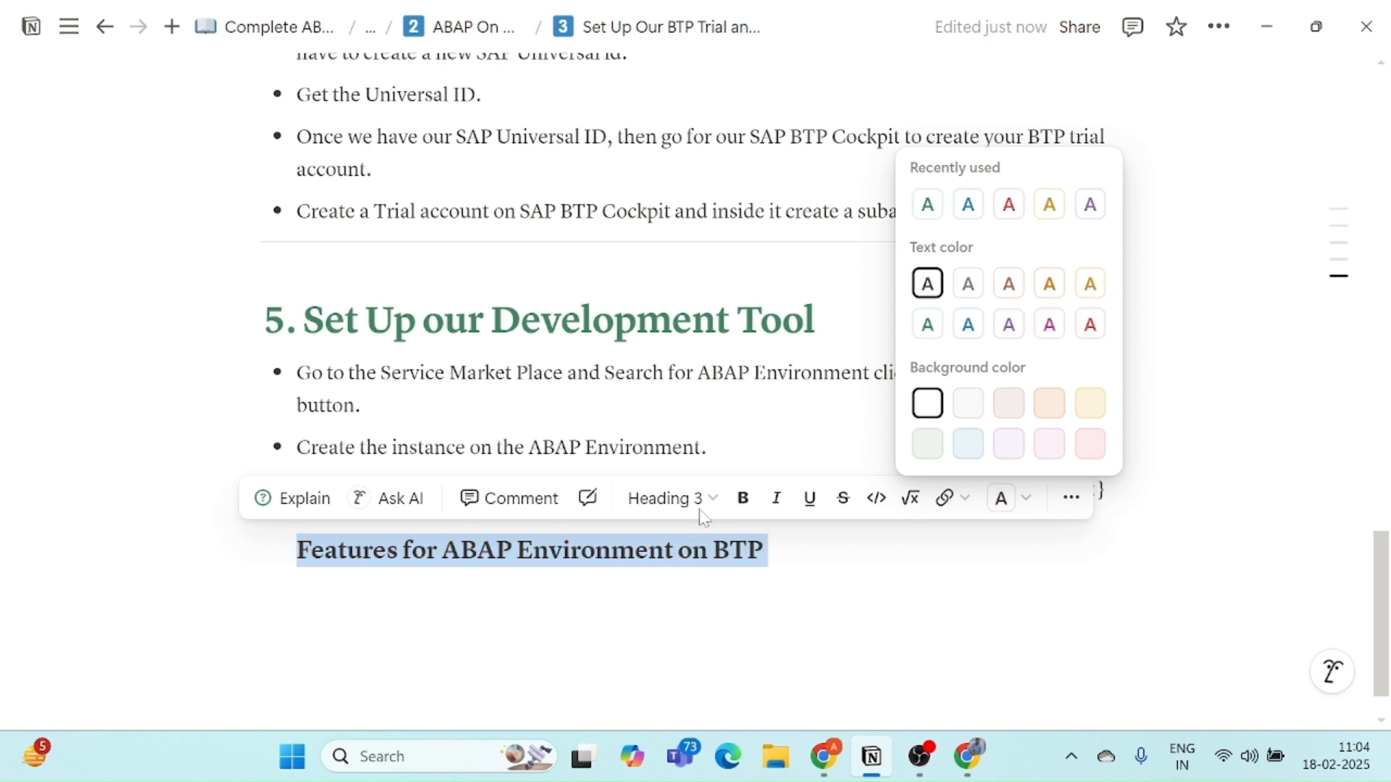
{"action": "left_click", "coordinate": [1090, 284]}
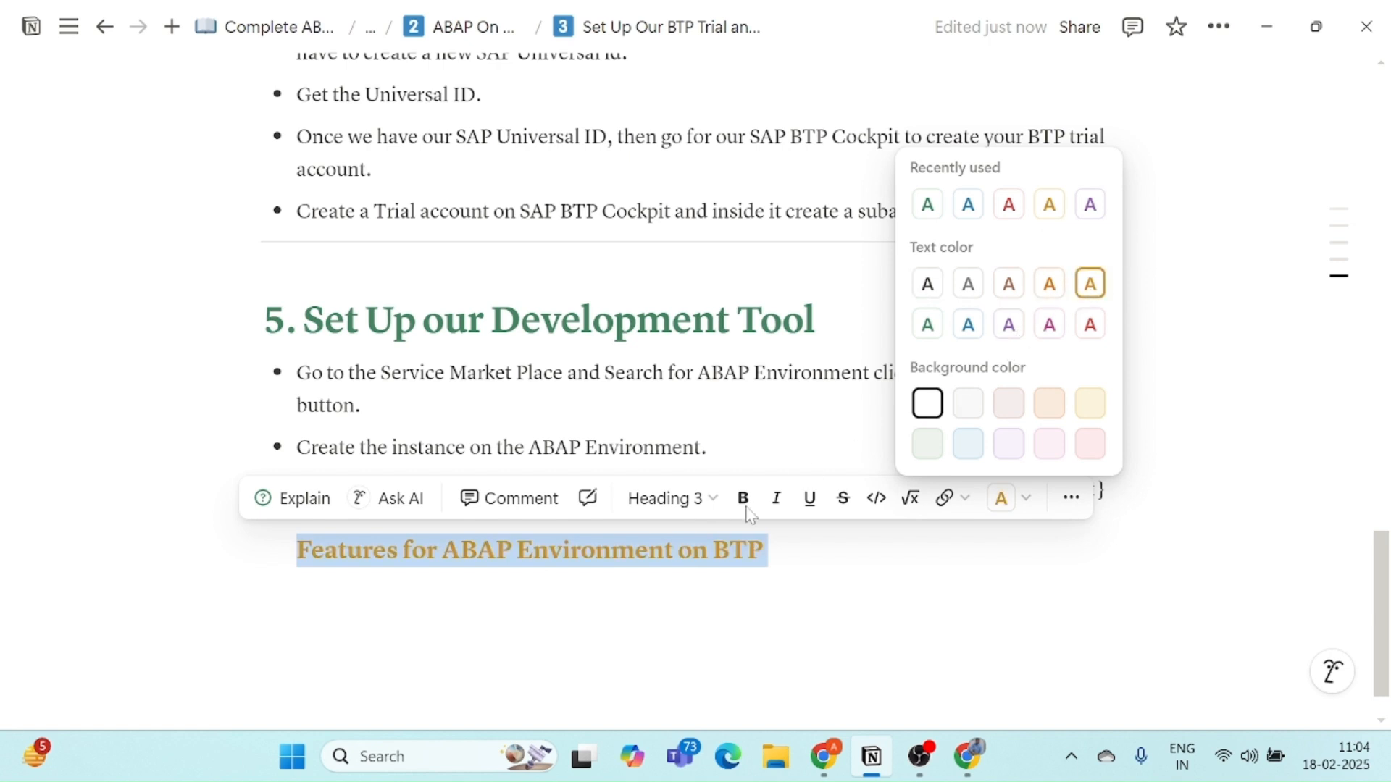
{"action": "left_click", "coordinate": [775, 556]}
Add a bullet under the features heading reading "ABAP on Cloud is an ABAP Environemnt running on SAP BTP Platform".
{"action": "key", "text": "Return"}
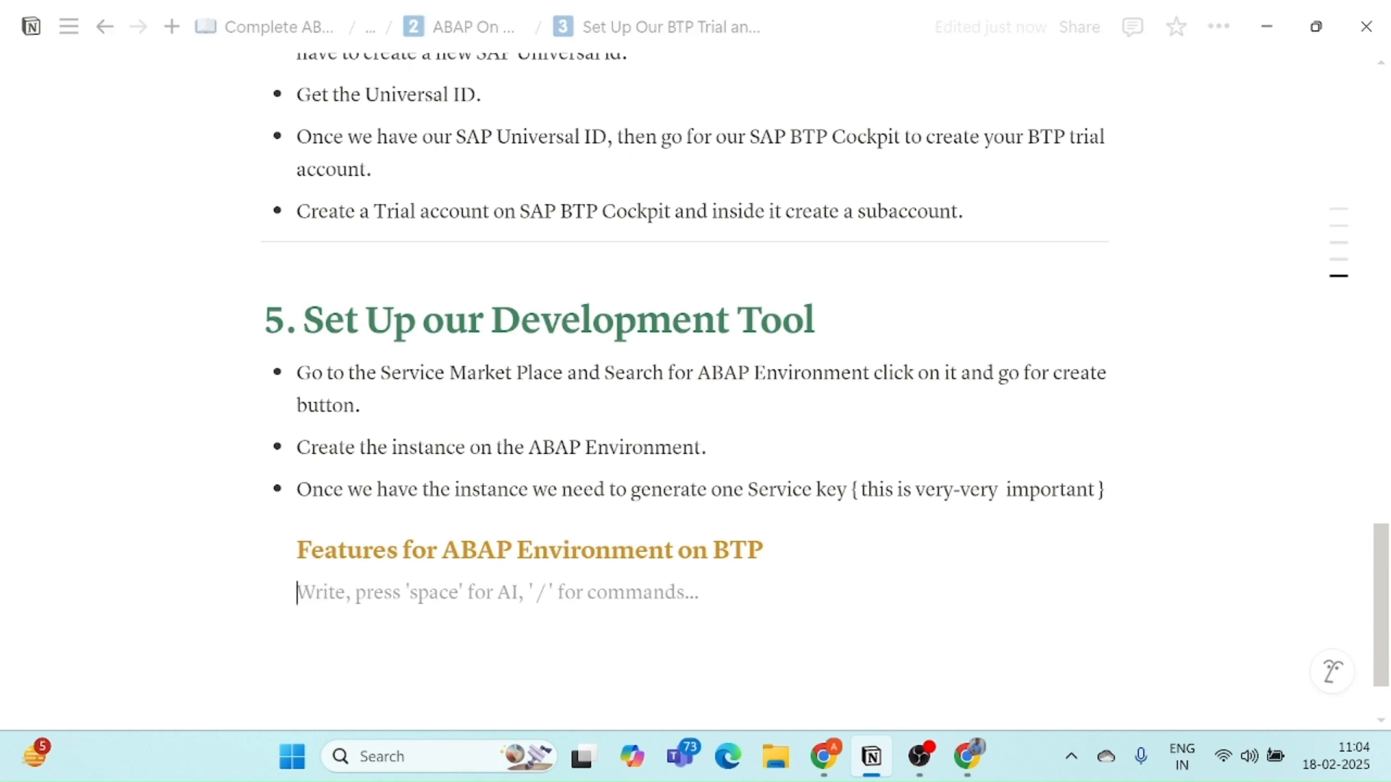
{"action": "type", "text": "-"}
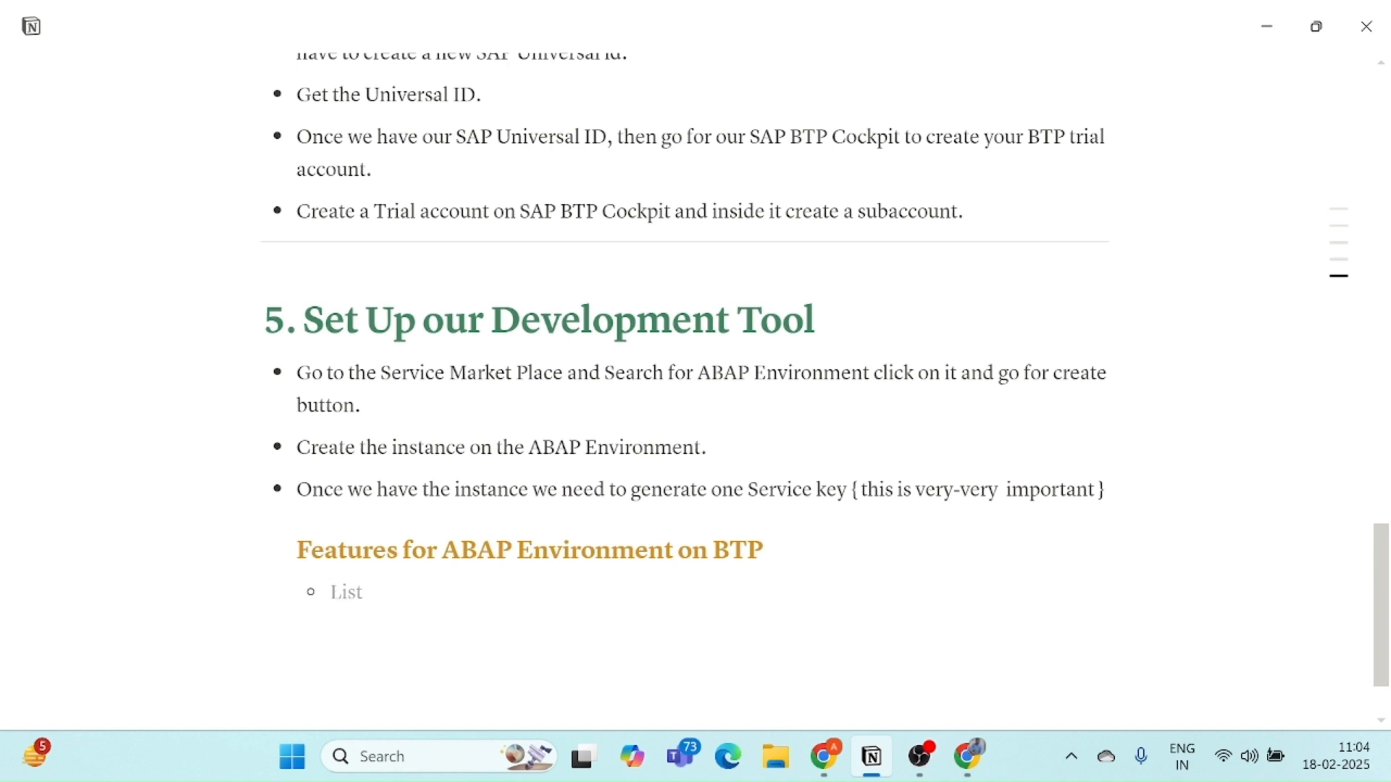
{"action": "type", "text": "ABAP on Cloud"}
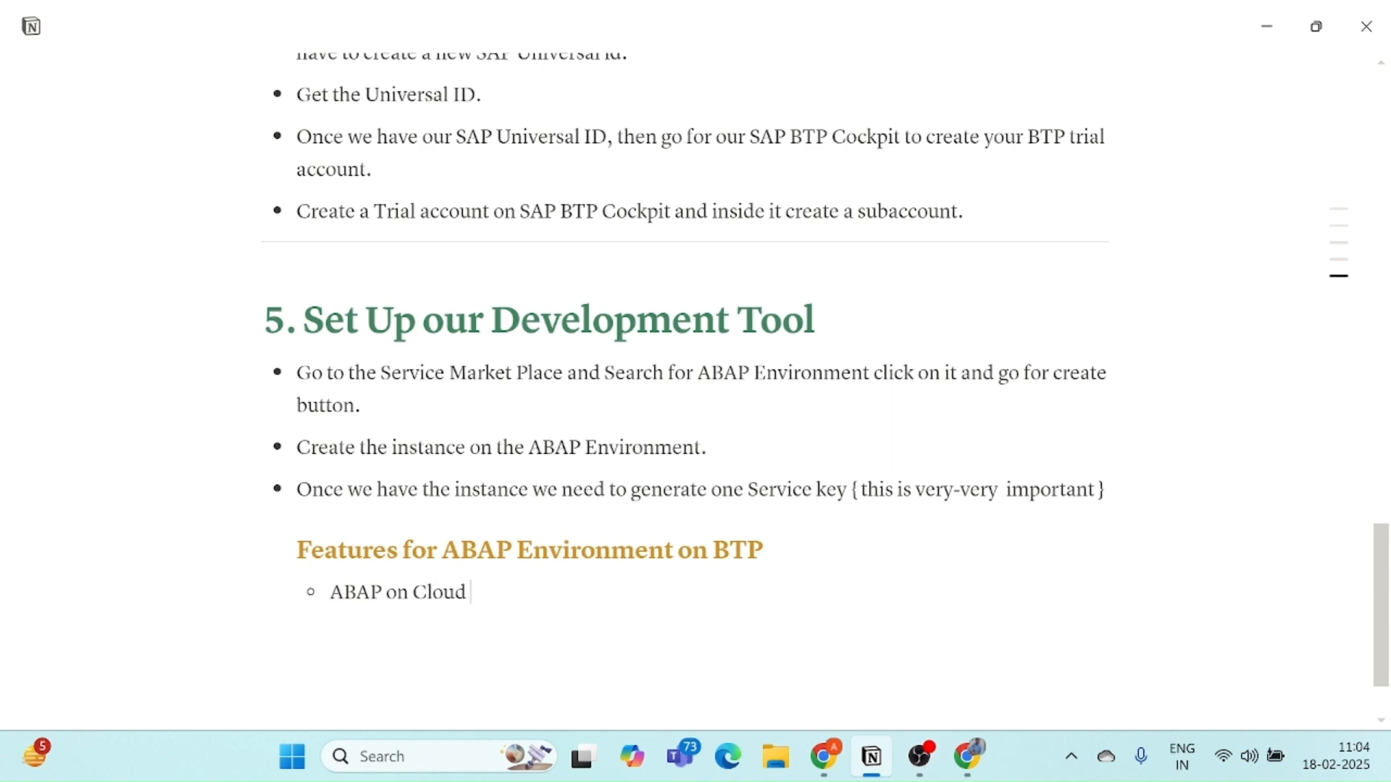
{"action": "type", "text": " is an ABAP Env"}
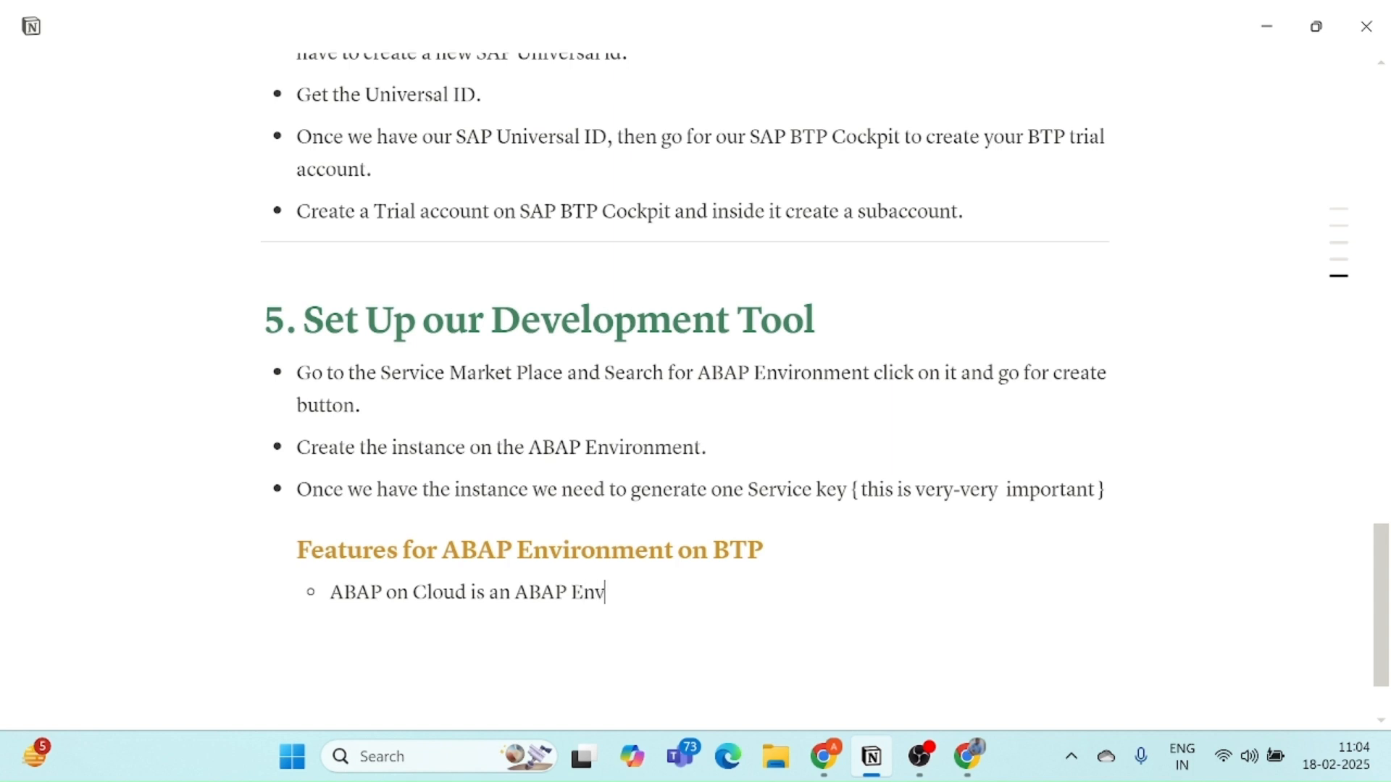
{"action": "type", "text": "ironemnt runni"}
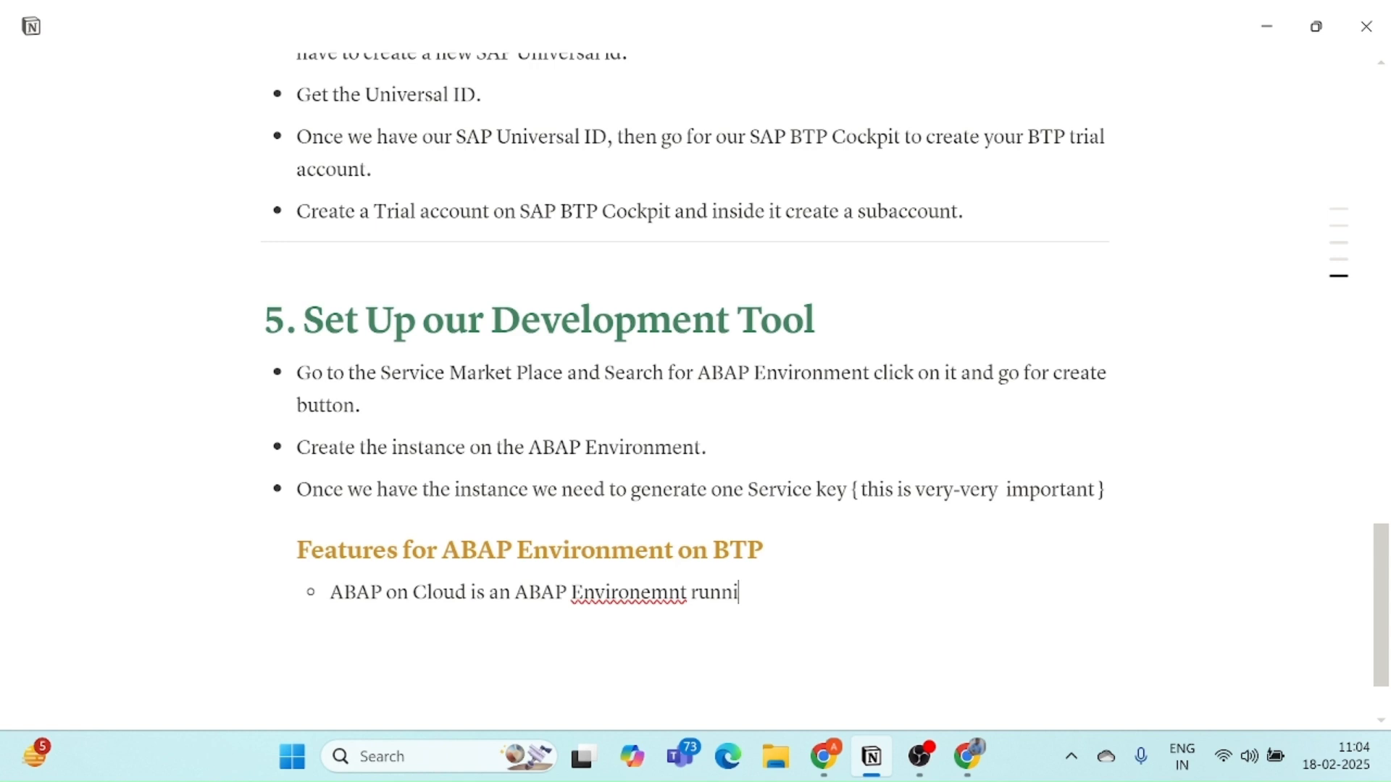
{"action": "type", "text": "ng on SAP BTP"}
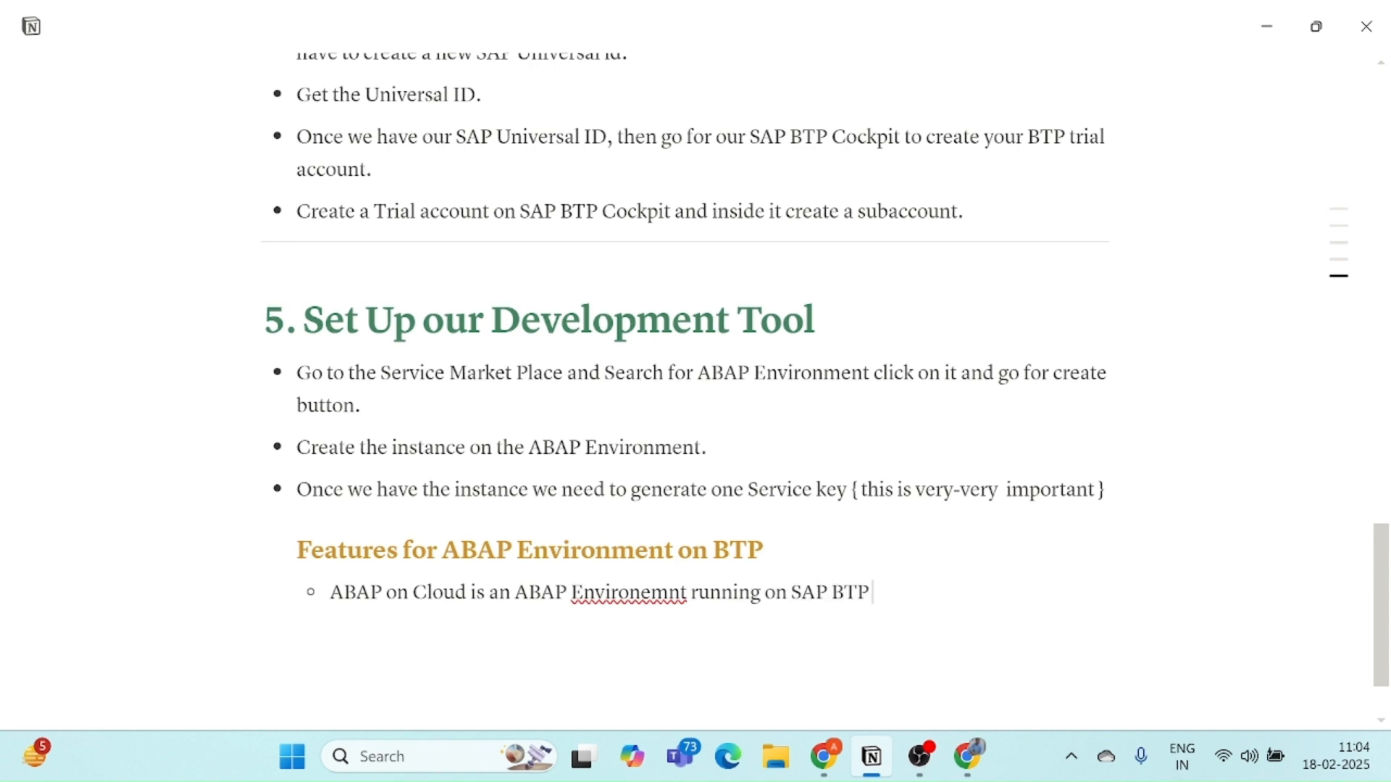
{"action": "type", "text": " Platform"}
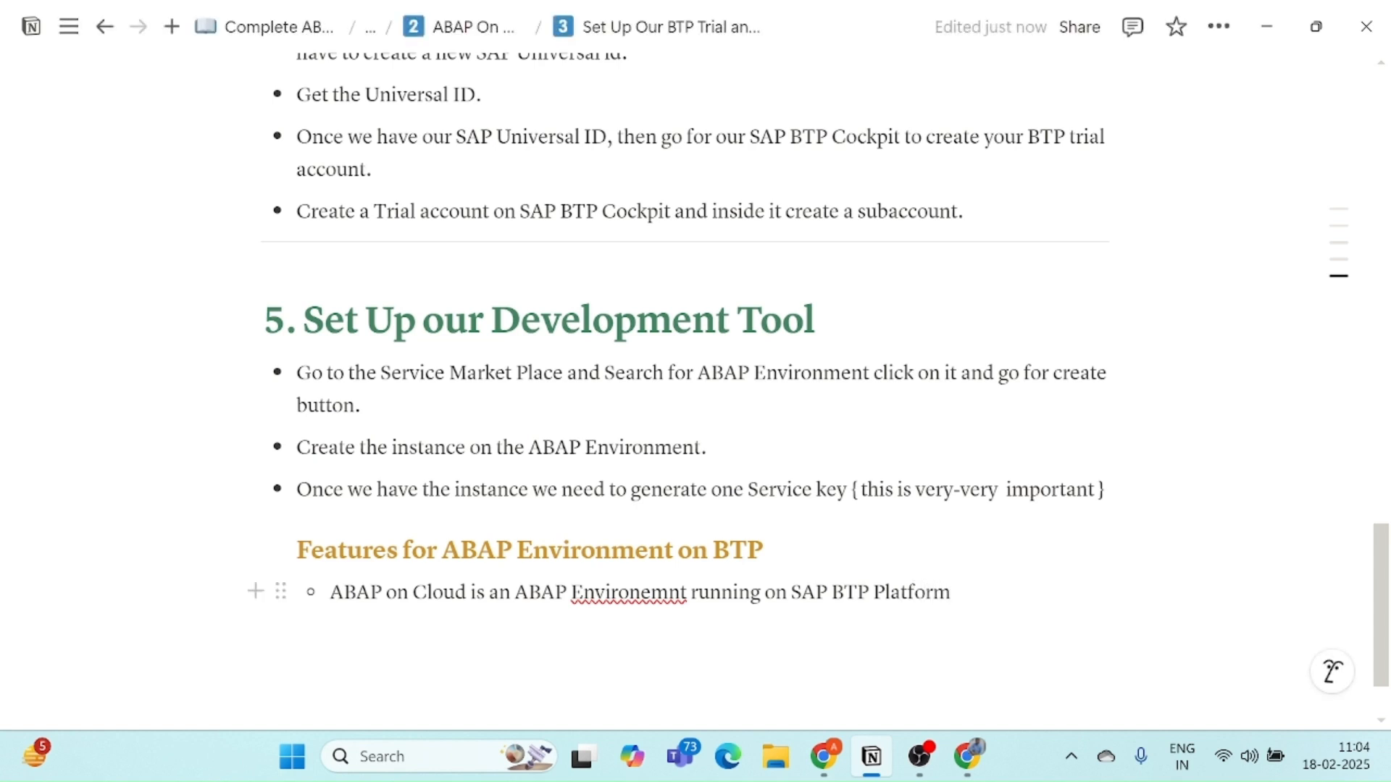
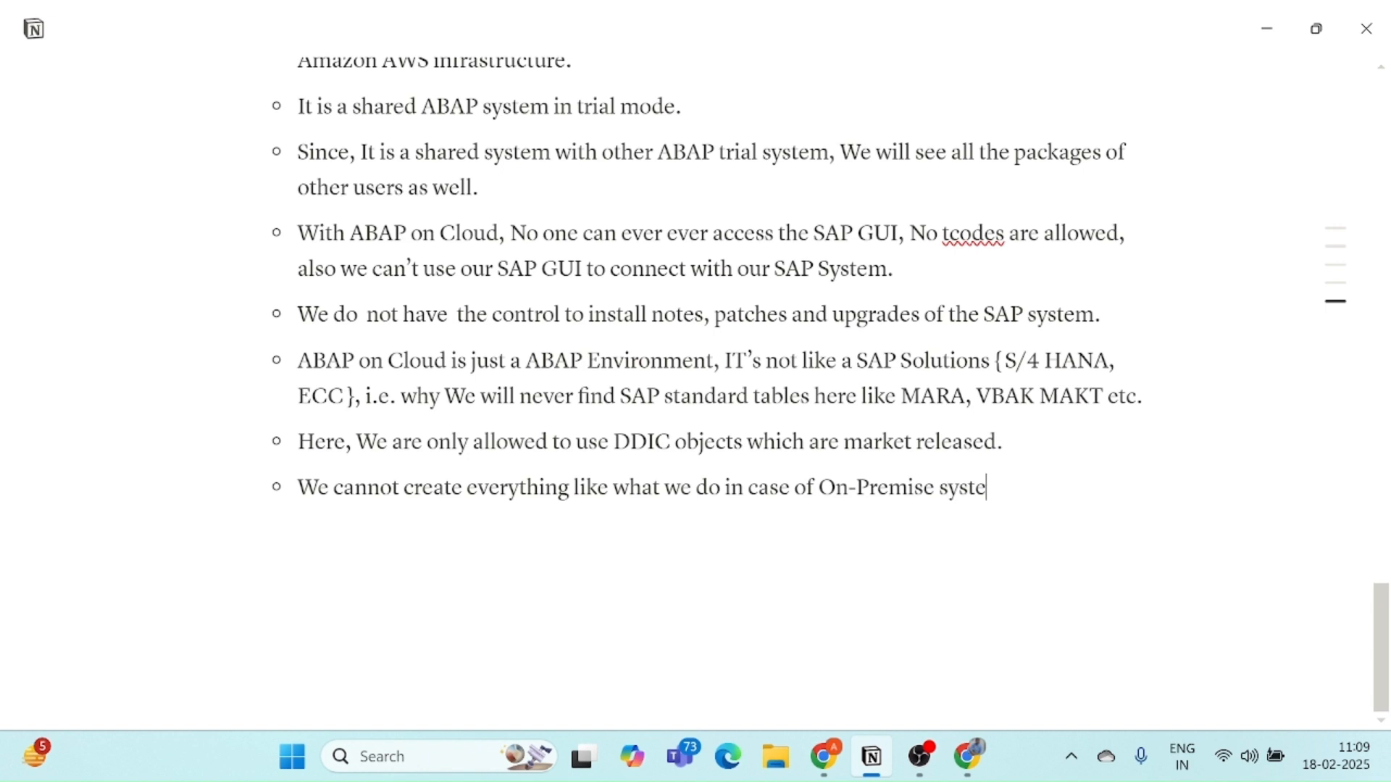
Complete the bullet comparing with the On-Premise system by adding ", Here Alll the codes will be in-form of Classes only.".
{"action": "type", "text": "m, Here Alllthe"}
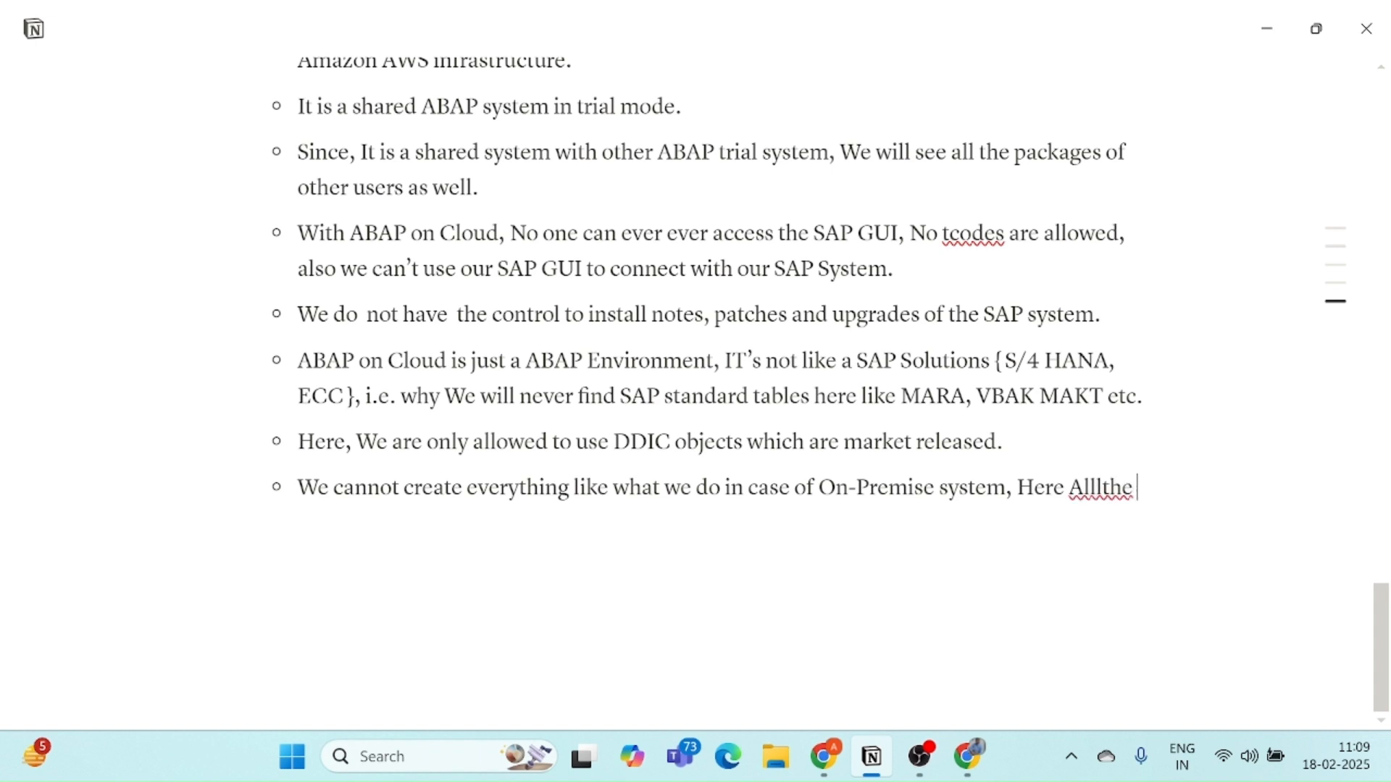
{"action": "key", "text": "BackSpace"}
{"action": "key", "text": "BackSpace"}
{"action": "key", "text": "BackSpace"}
{"action": "type", "text": "the c"}
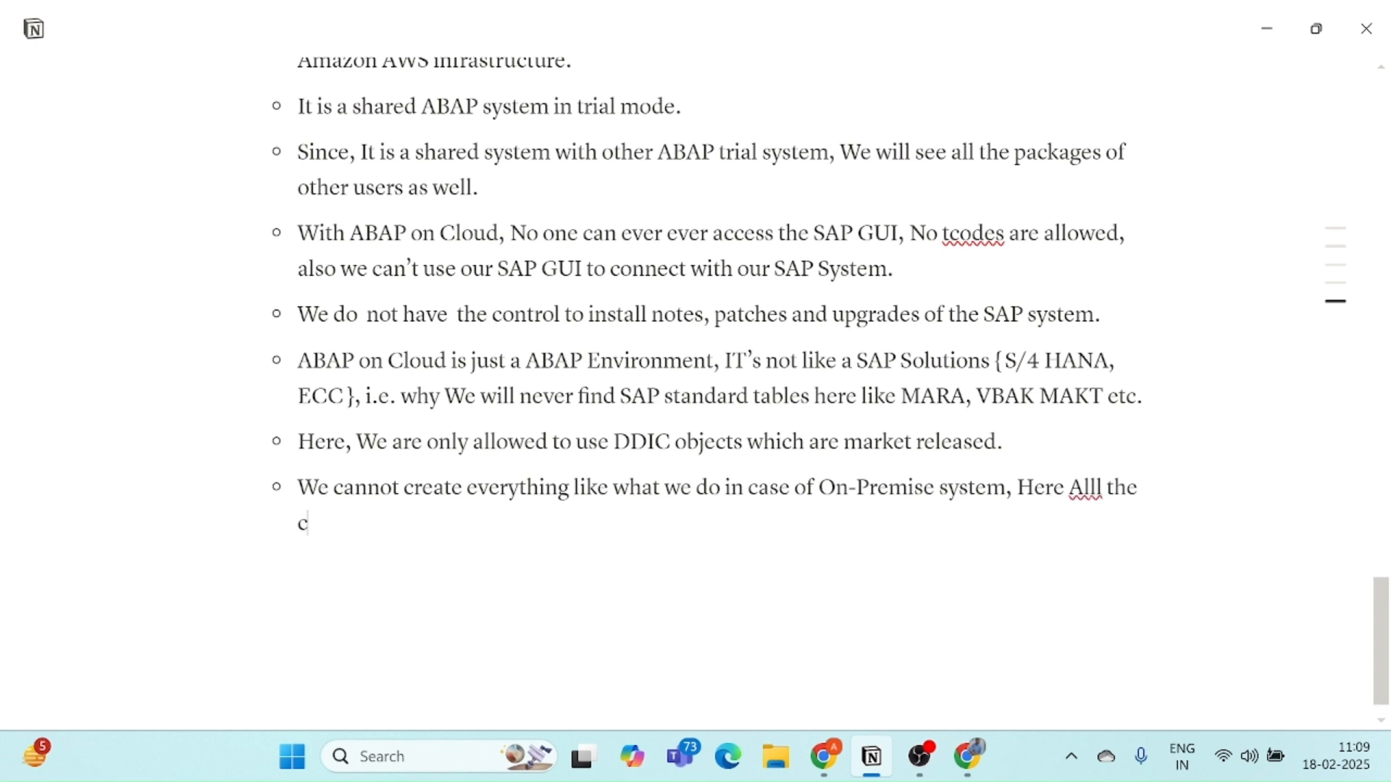
{"action": "type", "text": "odes will be in"}
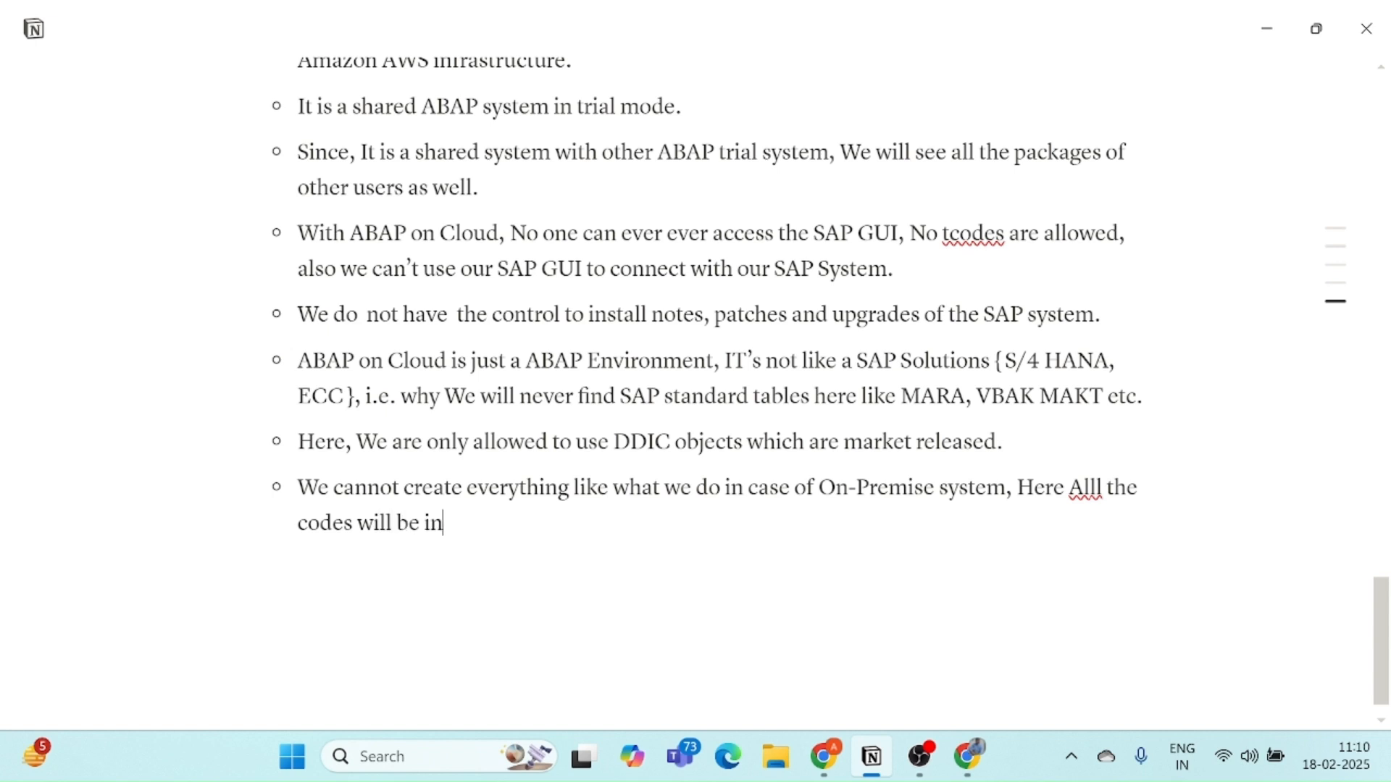
{"action": "type", "text": "-form of C"}
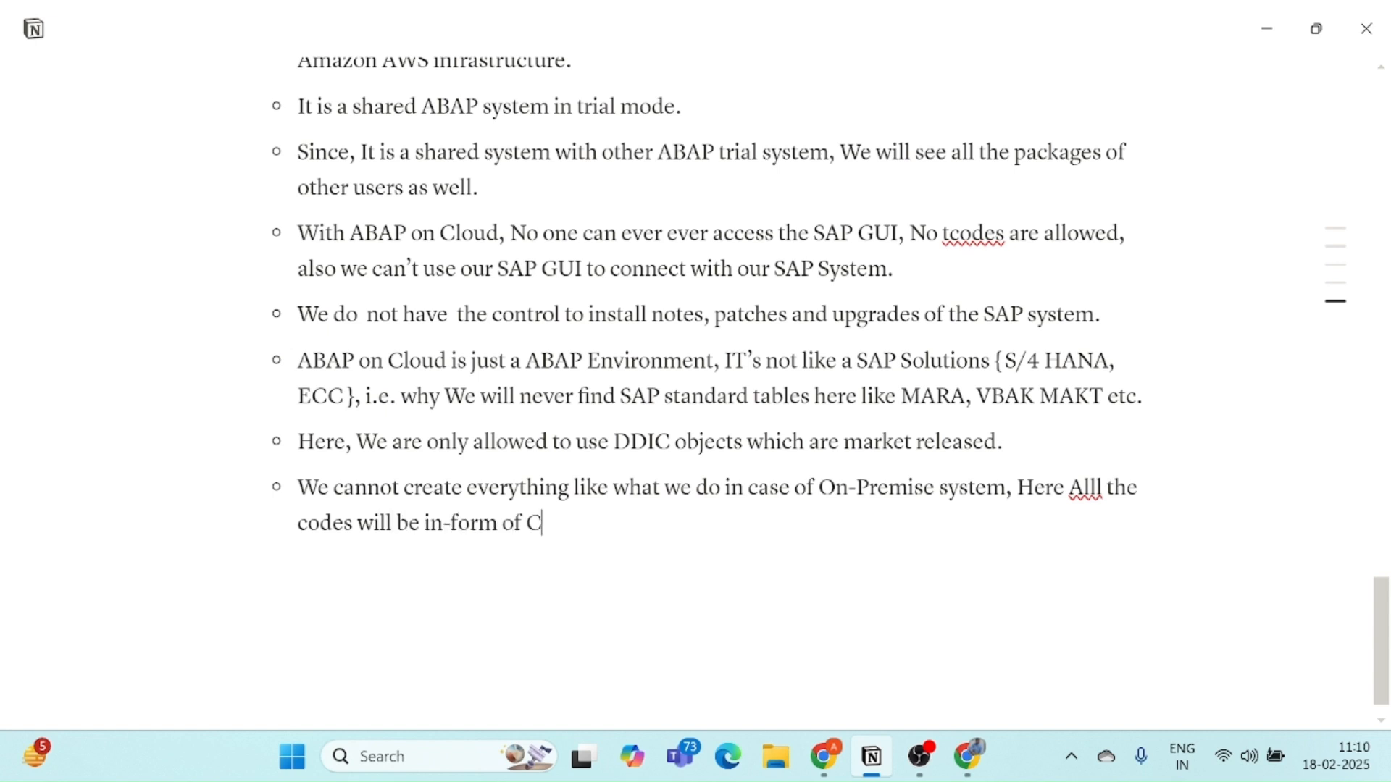
{"action": "type", "text": "lasses onlu"}
{"action": "key", "text": "BackSpace"}
{"action": "type", "text": "y."}
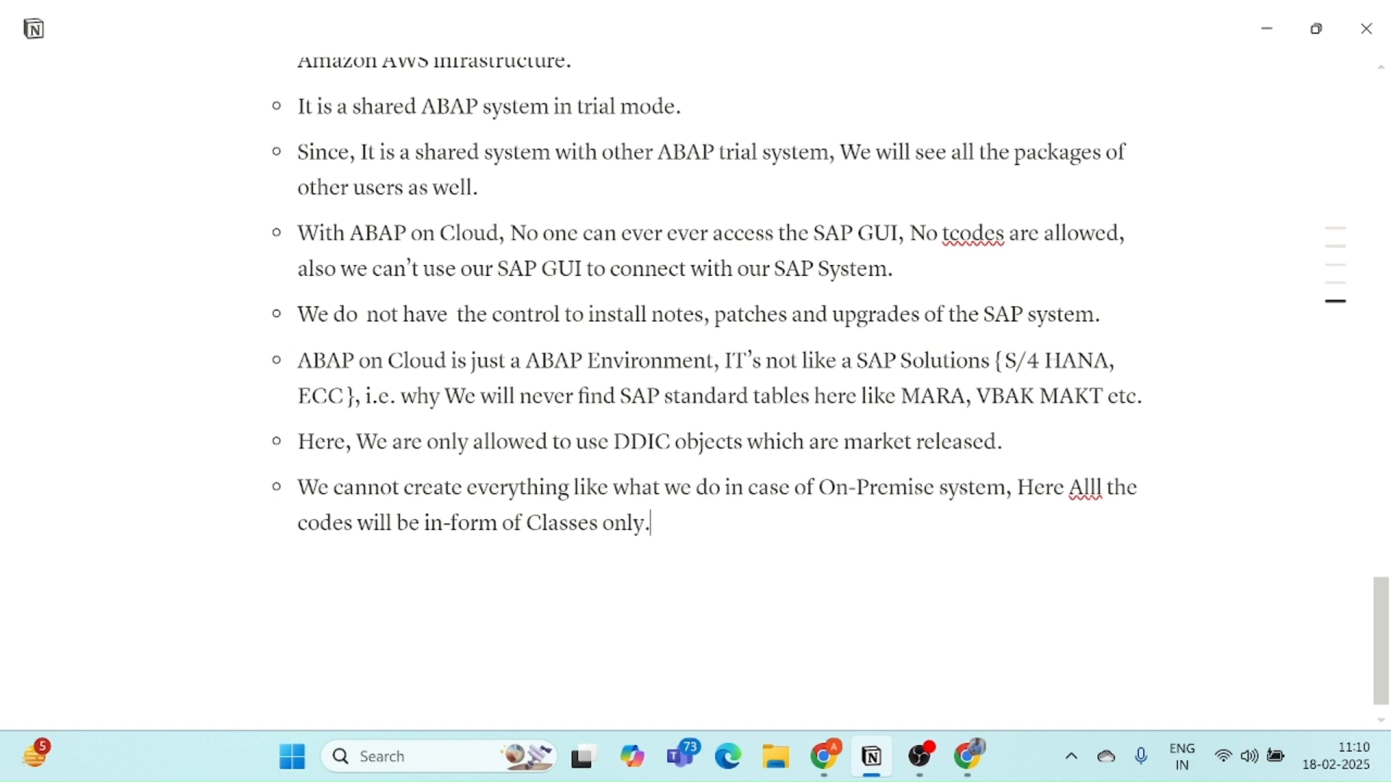
Add a bullet after the Classes one reading "The ABAP on Cloud only allows whitelisted ABAP statements, no other ABAP statements".
{"action": "key", "text": "Return"}
{"action": "type", "text": "The AB"}
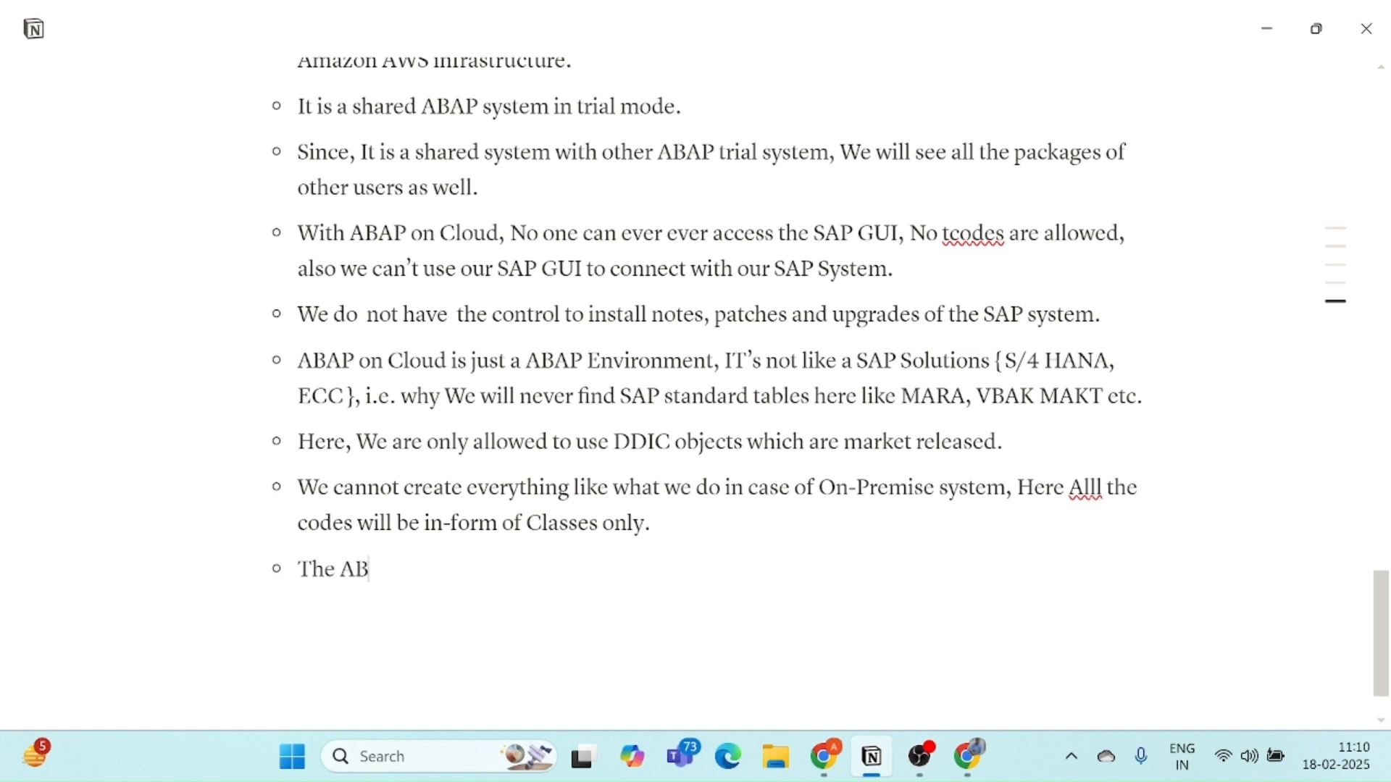
{"action": "type", "text": "AP on Cloud"}
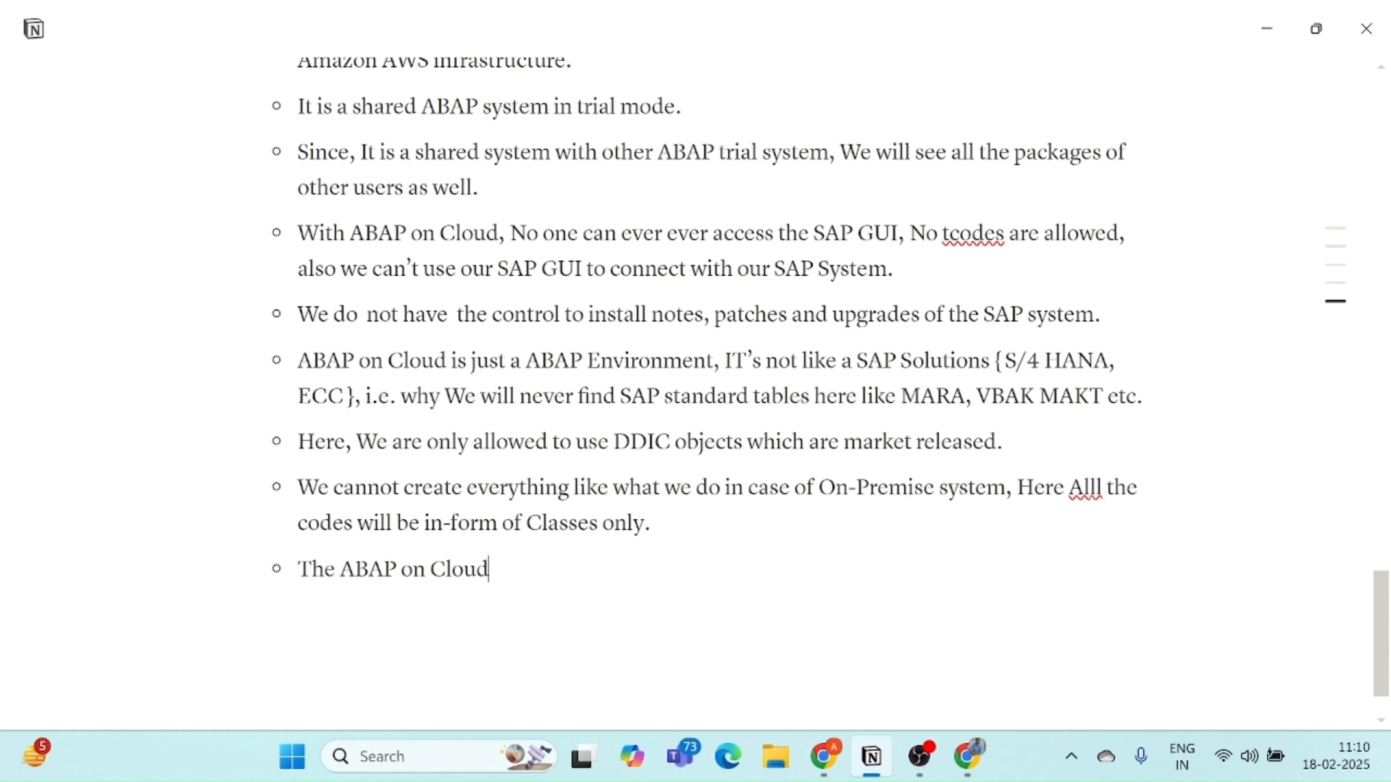
{"action": "type", "text": "only allows"}
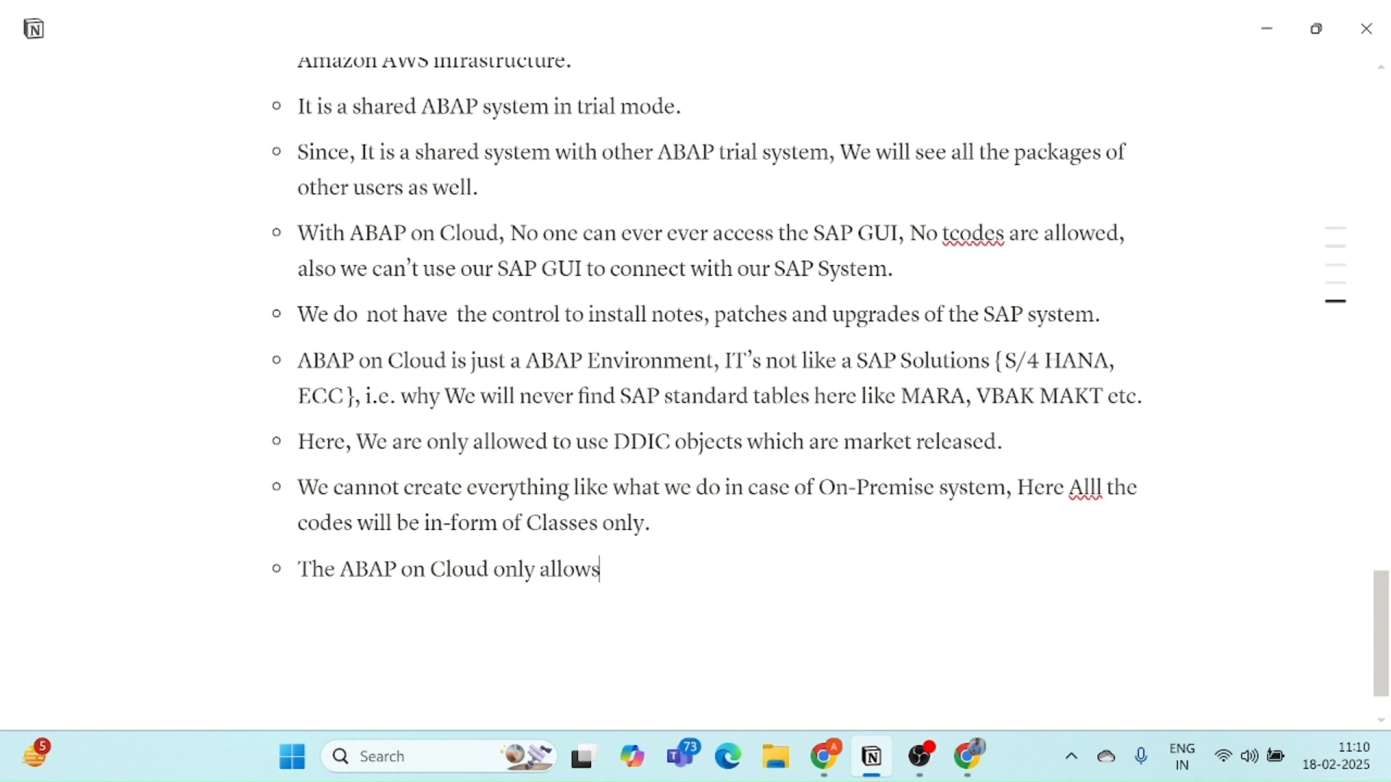
{"action": "type", "text": " whitelisted "}
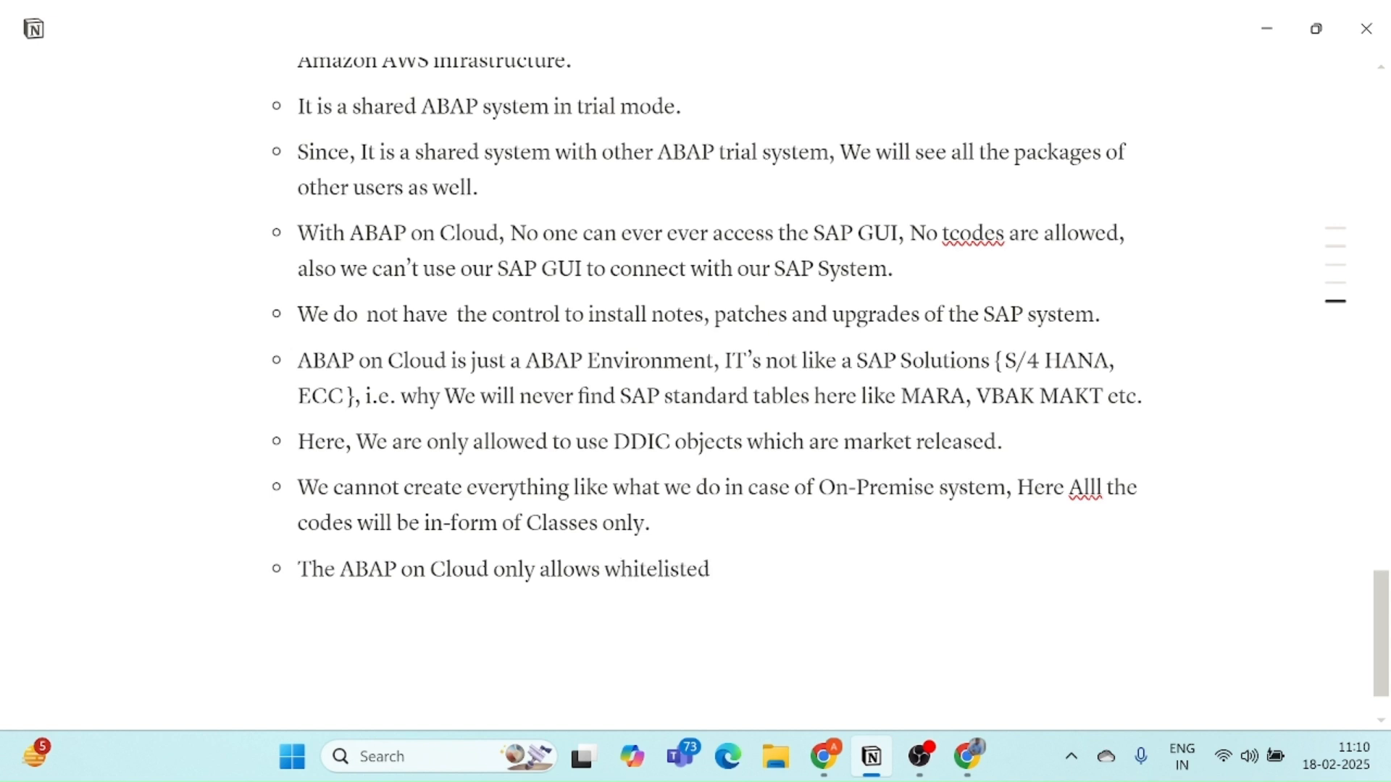
{"action": "type", "text": "ABAP stat"}
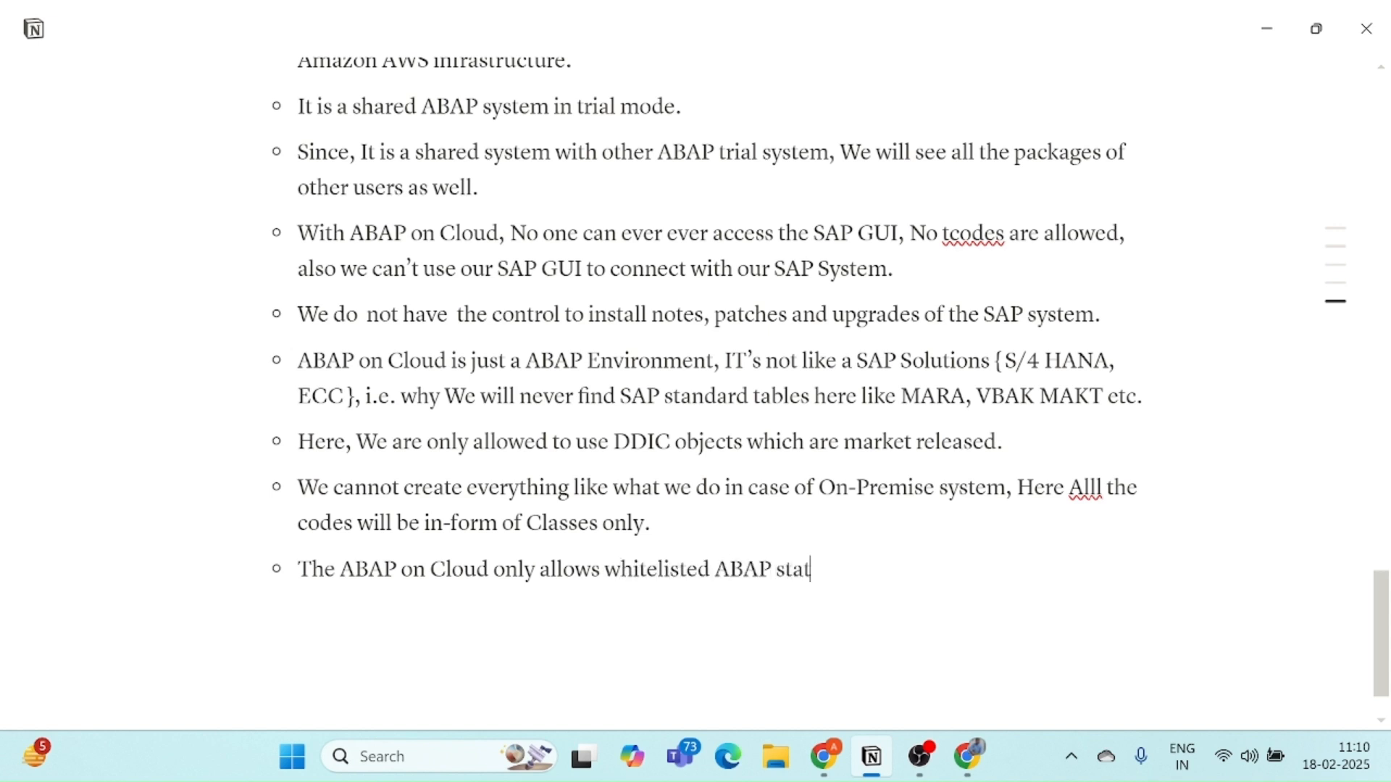
{"action": "type", "text": "ements, no "}
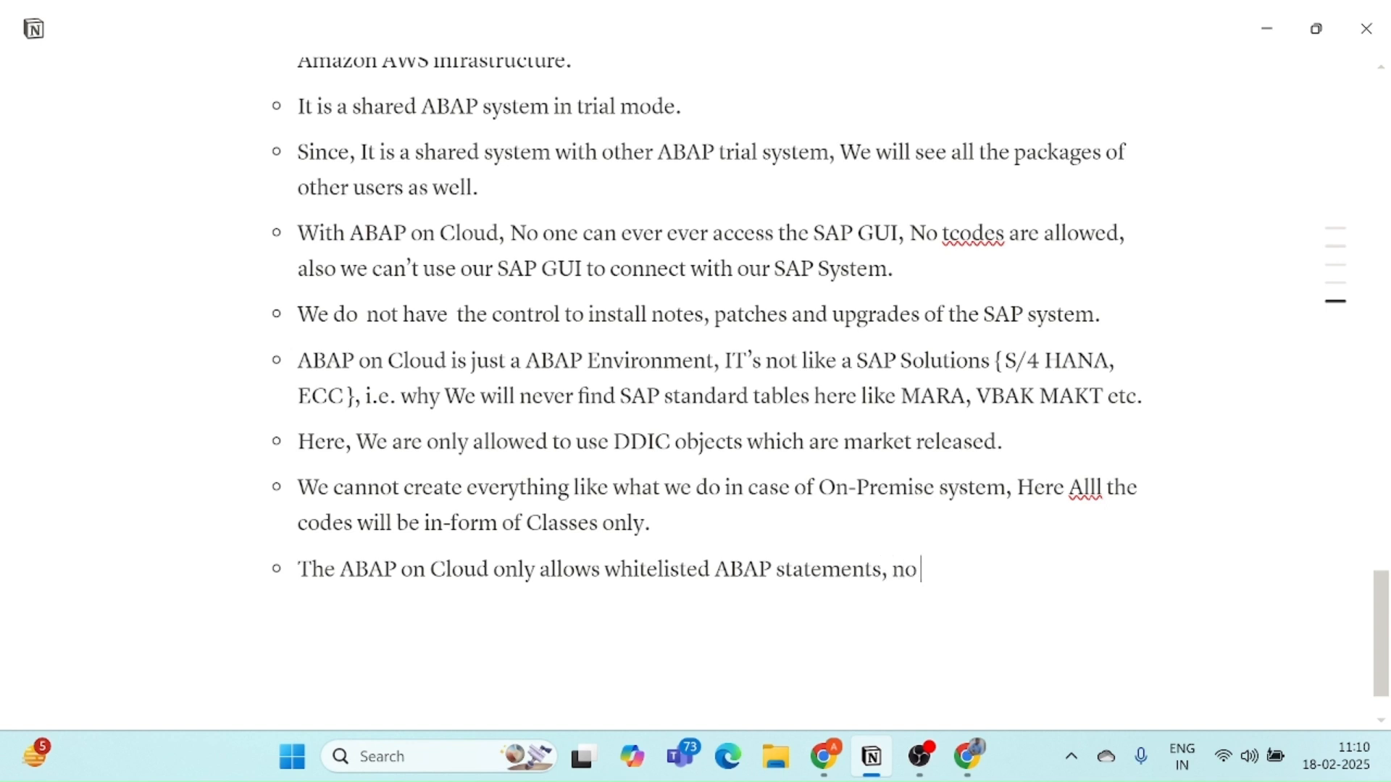
{"action": "type", "text": "othher ABA"}
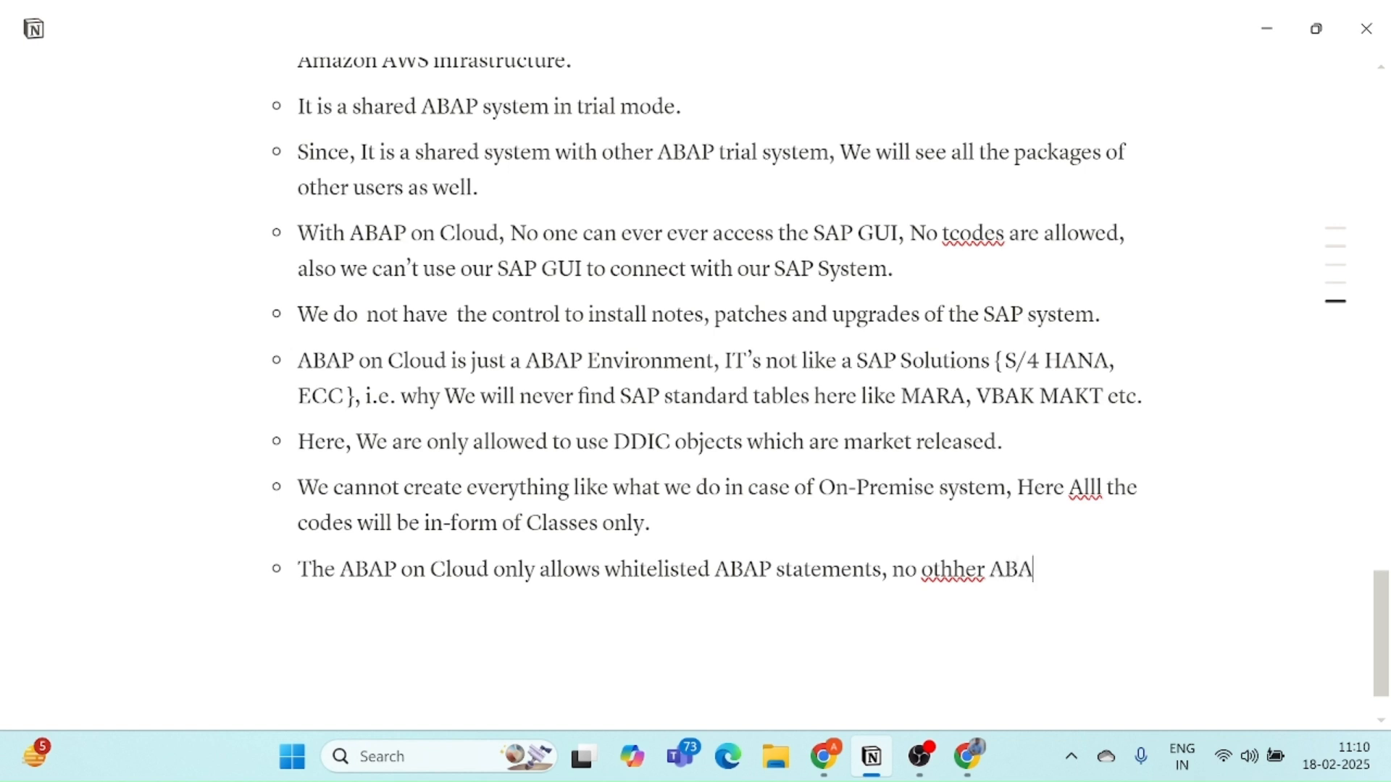
{"action": "type", "text": "P statements"}
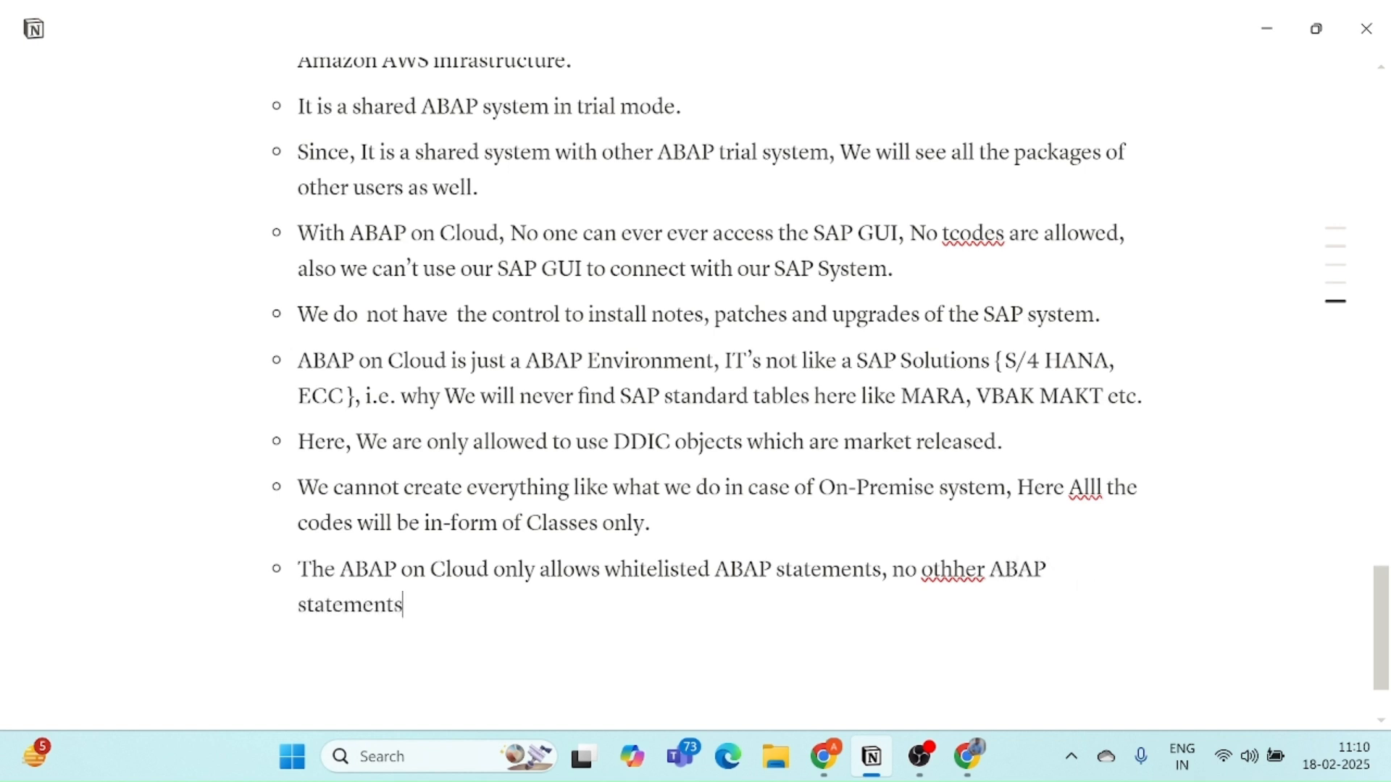
{"action": "left_click", "coordinate": [966, 570]}
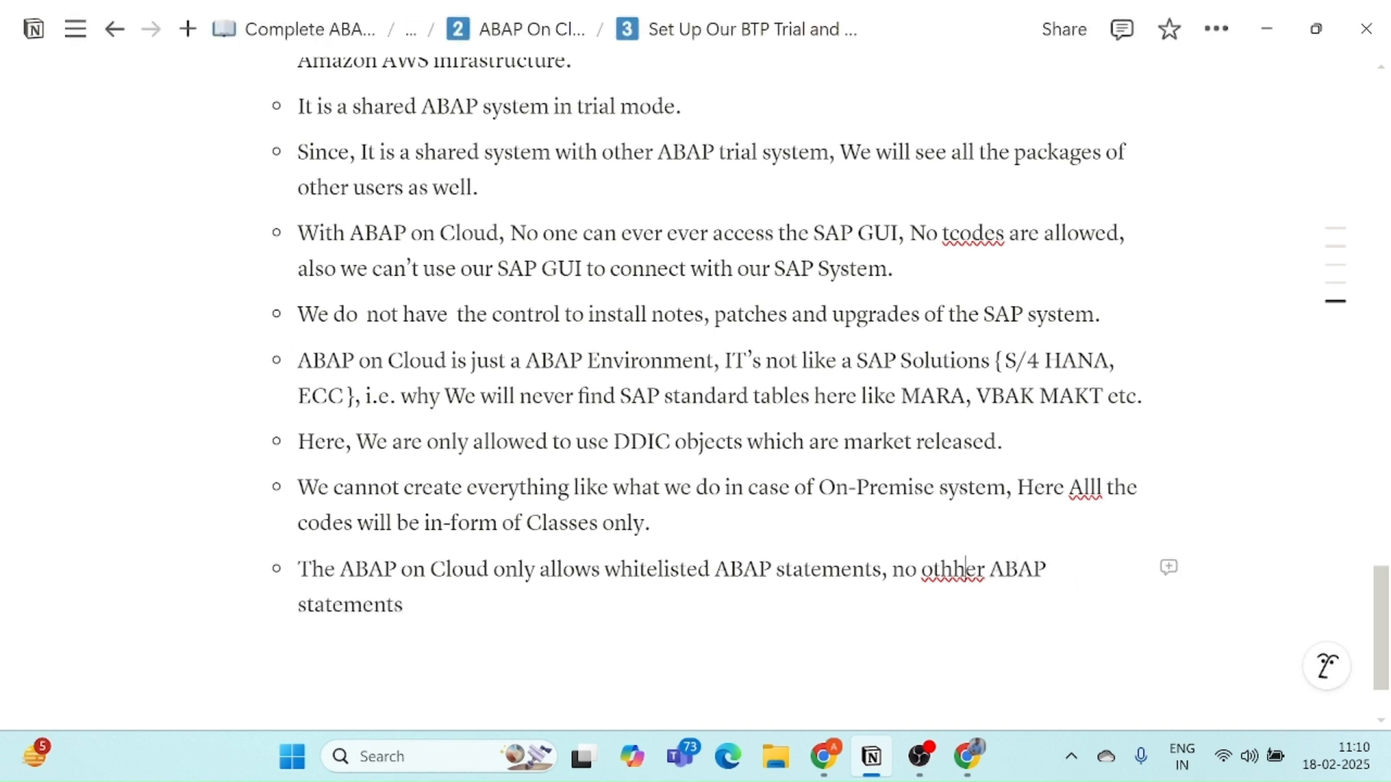
{"action": "key", "text": "BackSpace"}
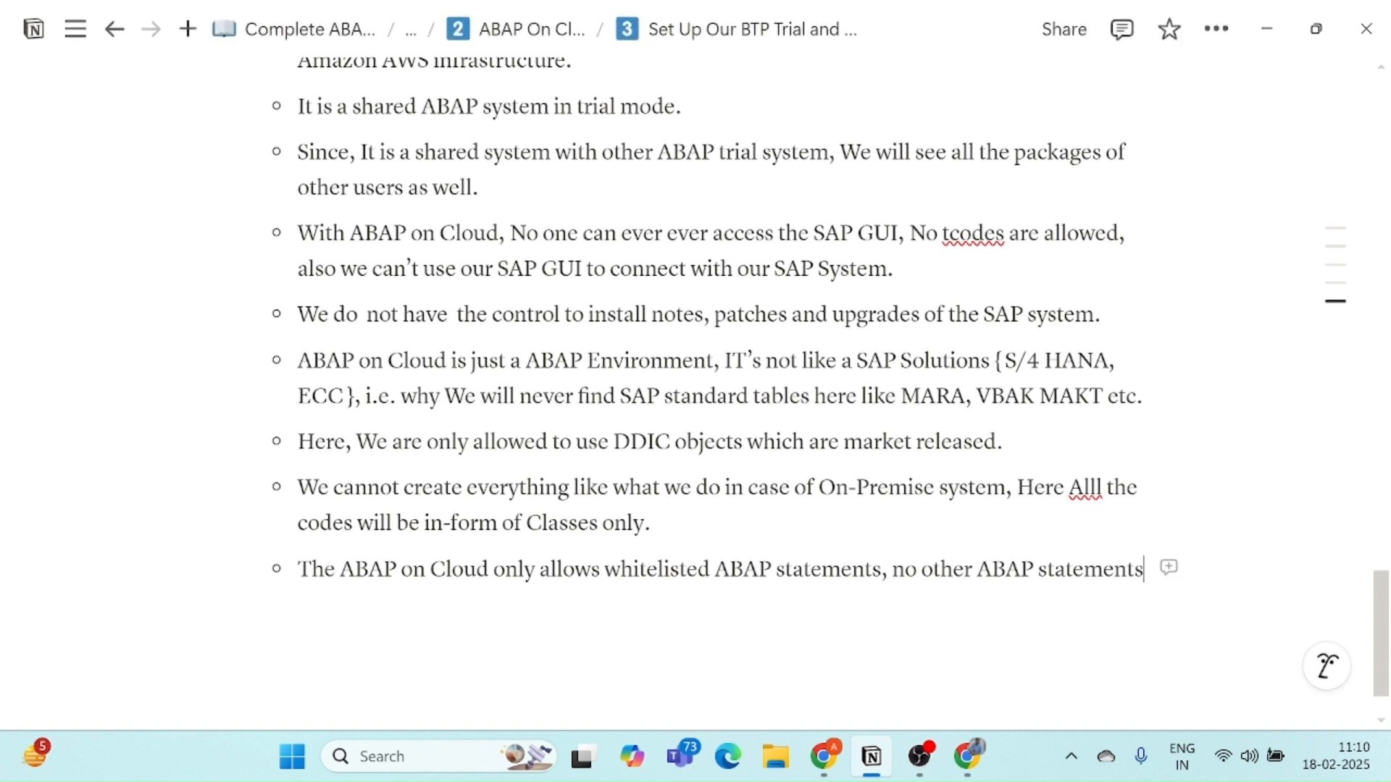
Complete the whitelisted statements bullet by adding "can be used freely e.g. Write Statement.".
{"action": "type", "text": "can "}
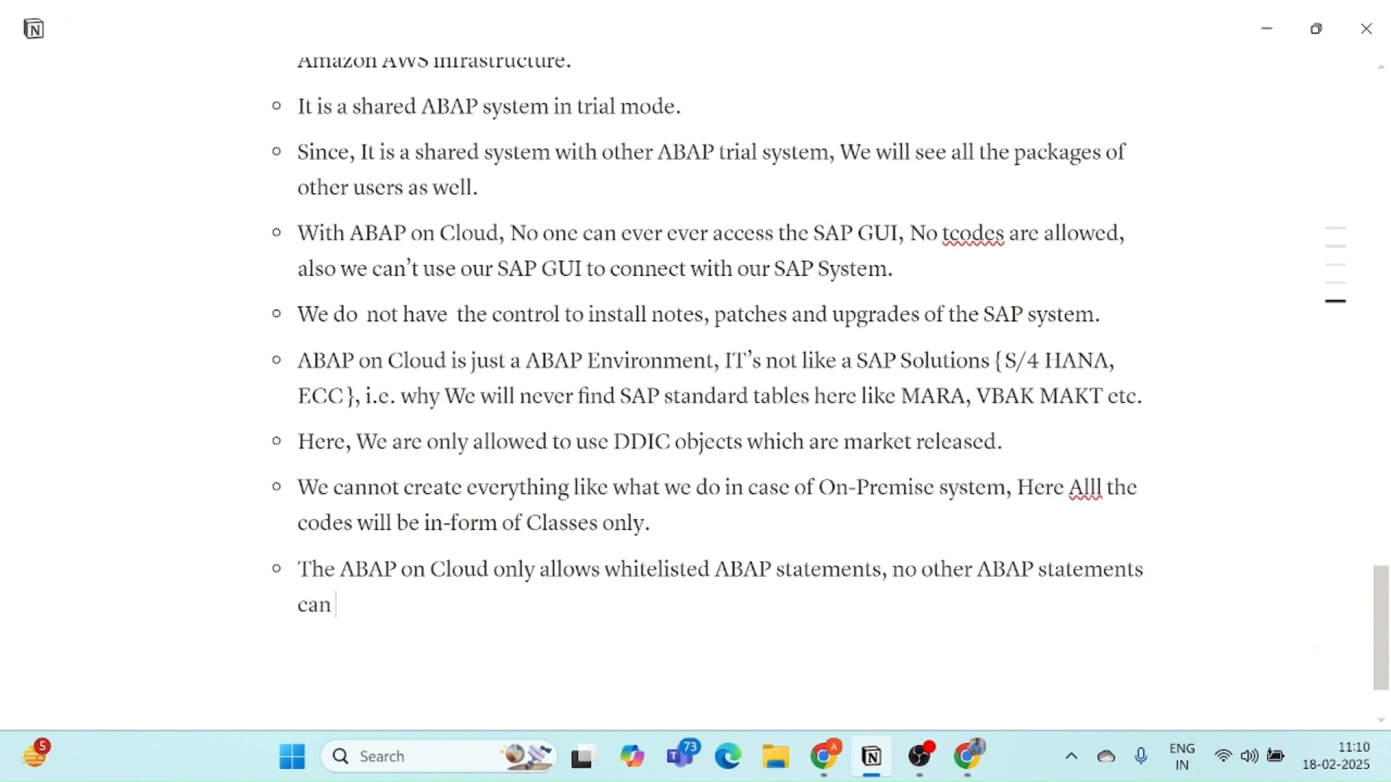
{"action": "type", "text": "be used fre"}
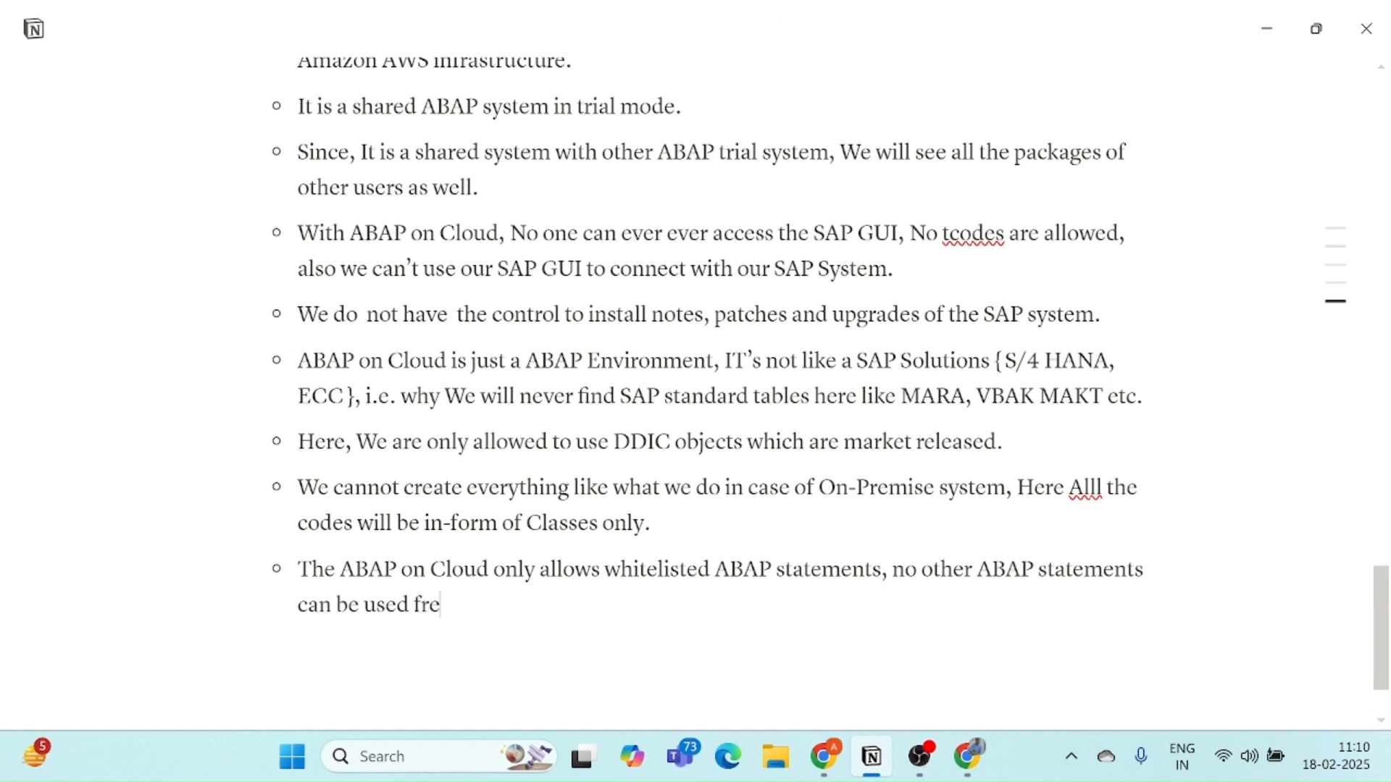
{"action": "type", "text": "ely e"}
{"action": "type", "text": "g.."}
{"action": "key", "text": "BackSpace"}
{"action": "key", "text": "BackSpace"}
{"action": "key", "text": "BackSpace"}
{"action": "key", "text": "BackSpace"}
{"action": "type", "text": ".g. Write S"}
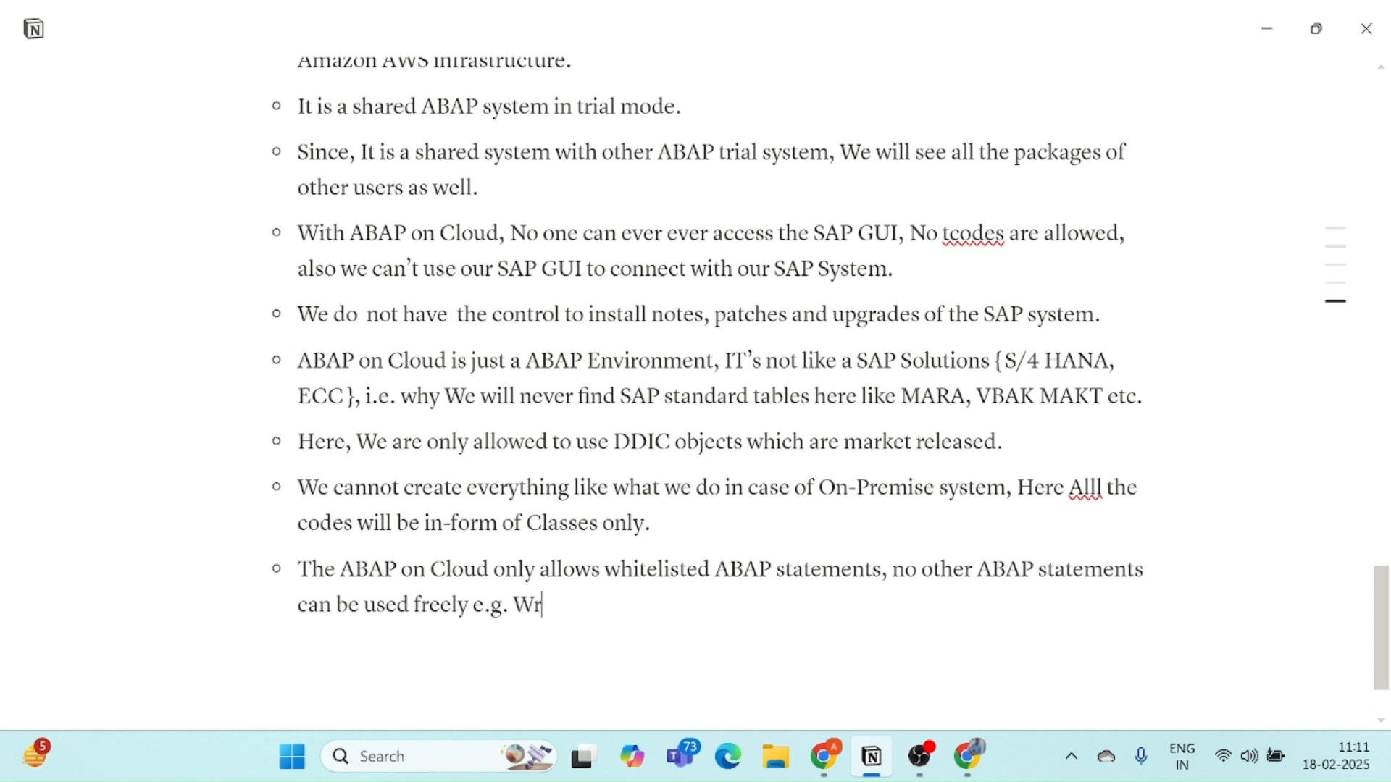
{"action": "type", "text": "tatement"}
{"action": "type", "text": "."}
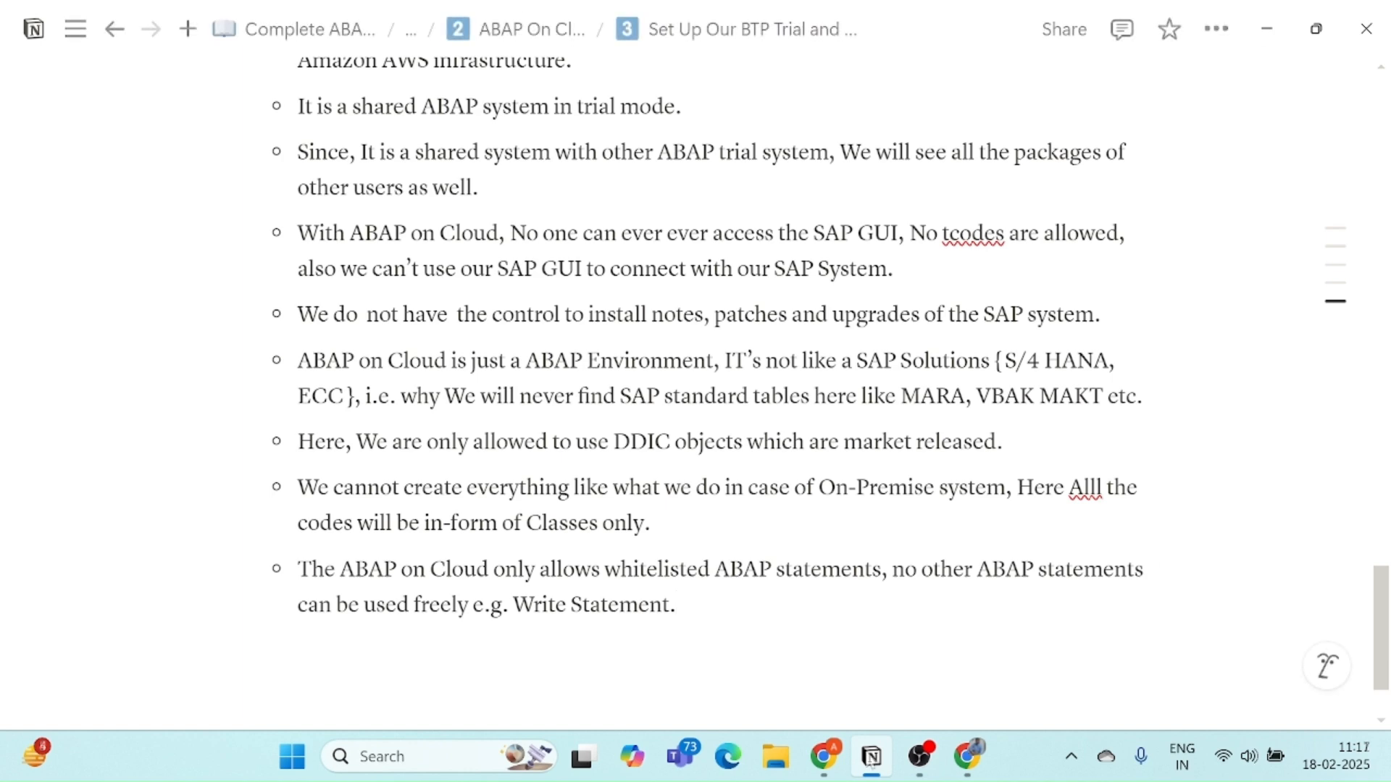
Add a bullet below the whitelisted statements one reading "We can create our packages under a standard package which ZLOCAL.".
{"action": "scroll", "coordinate": [830, 375], "scroll_direction": "down", "scroll_amount": 1}
{"action": "scroll", "coordinate": [695, 363], "scroll_direction": "down", "scroll_amount": 1}
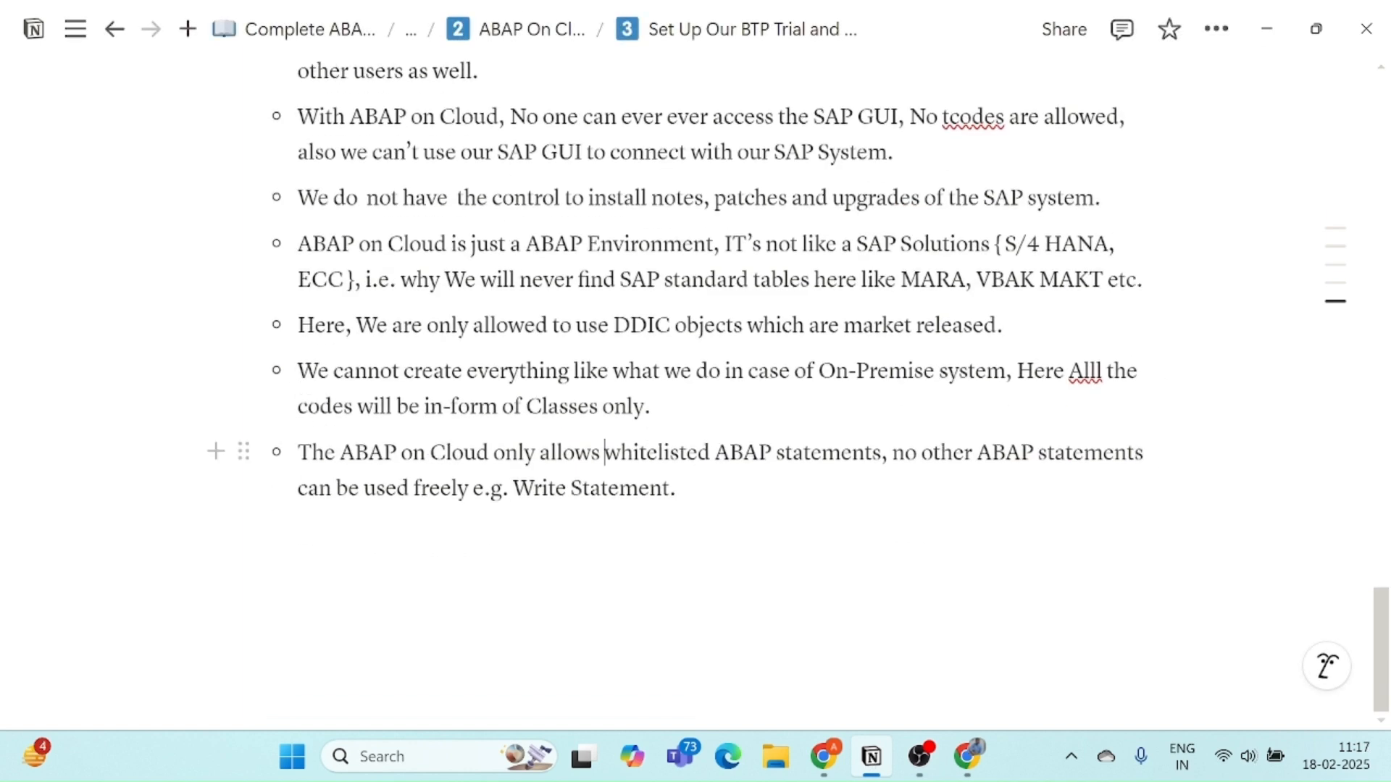
{"action": "left_click_drag", "start_coordinate": [604, 452], "coordinate": [873, 453]}
{"action": "key", "text": "Return"}
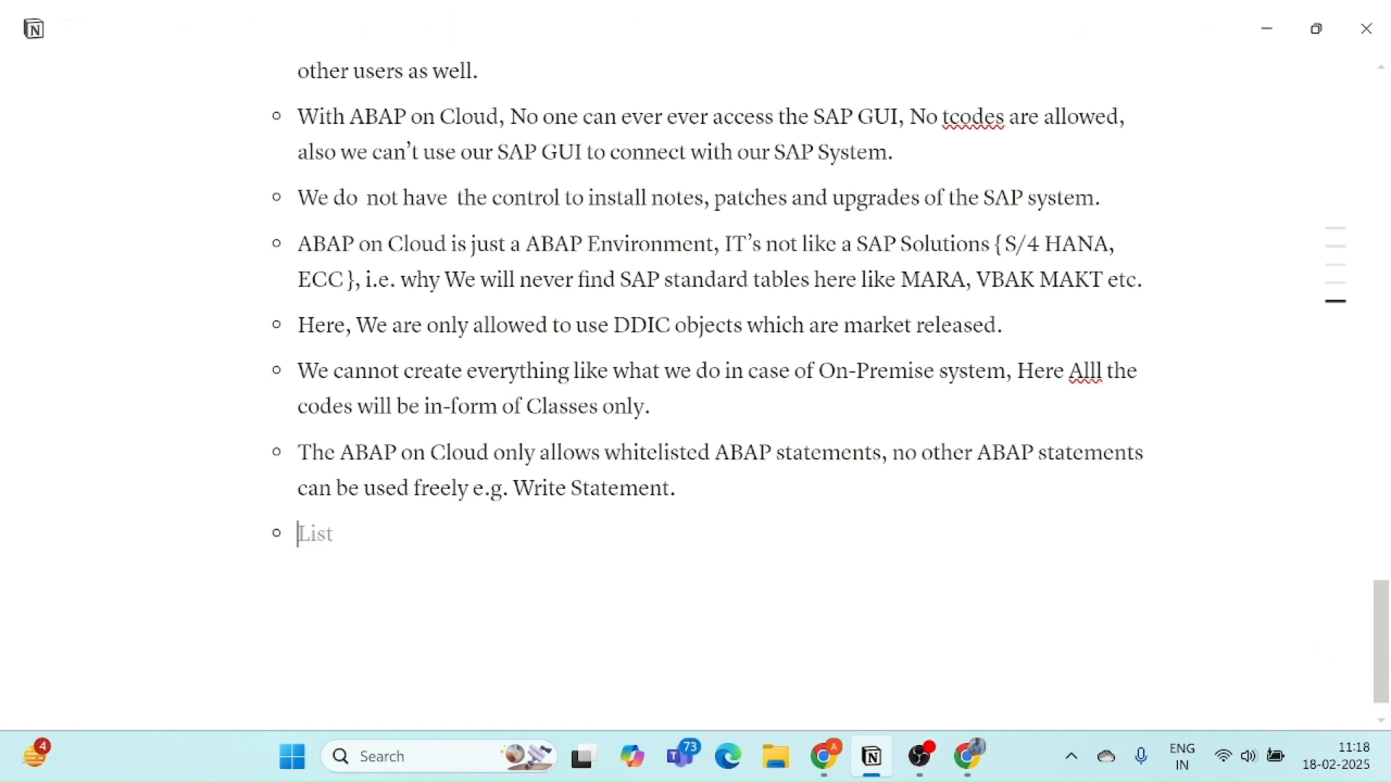
{"action": "type", "text": "We can create "}
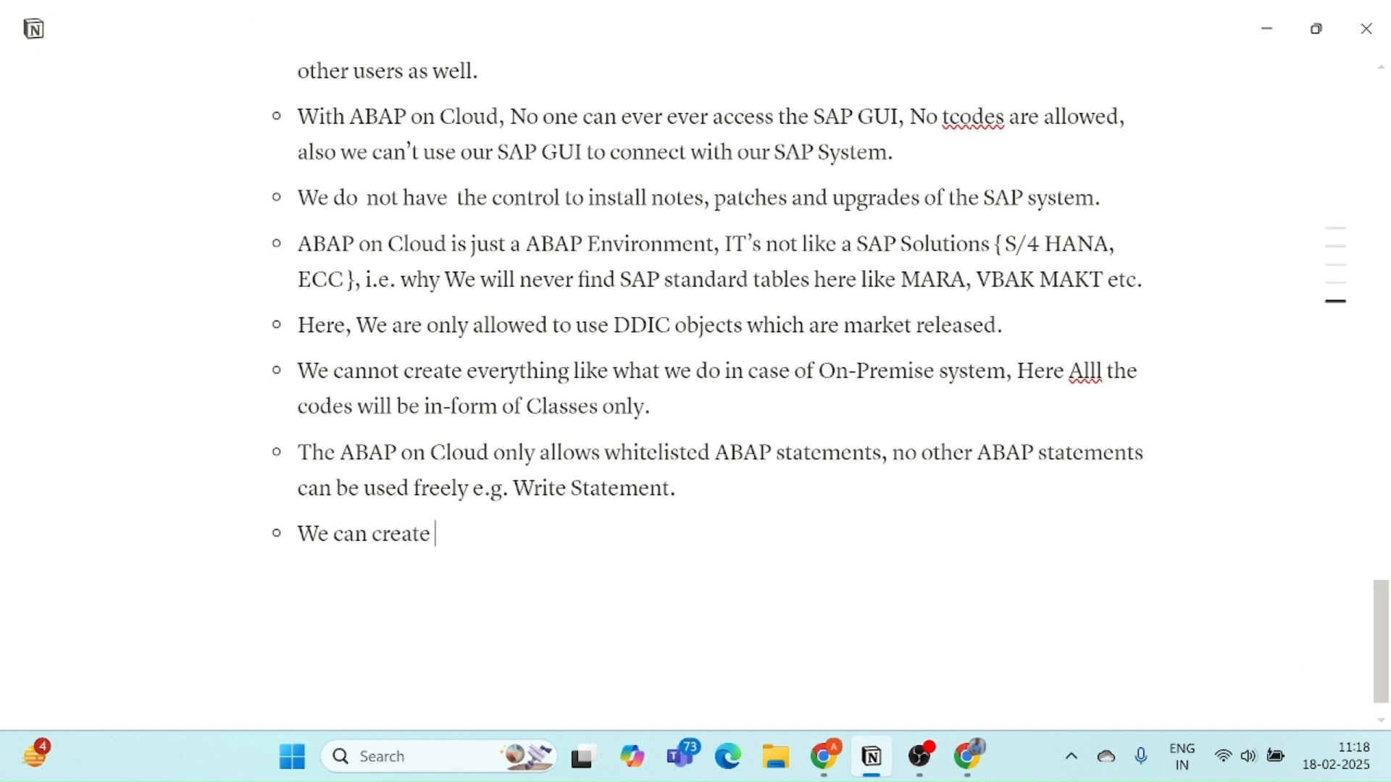
{"action": "type", "text": "our packages u"}
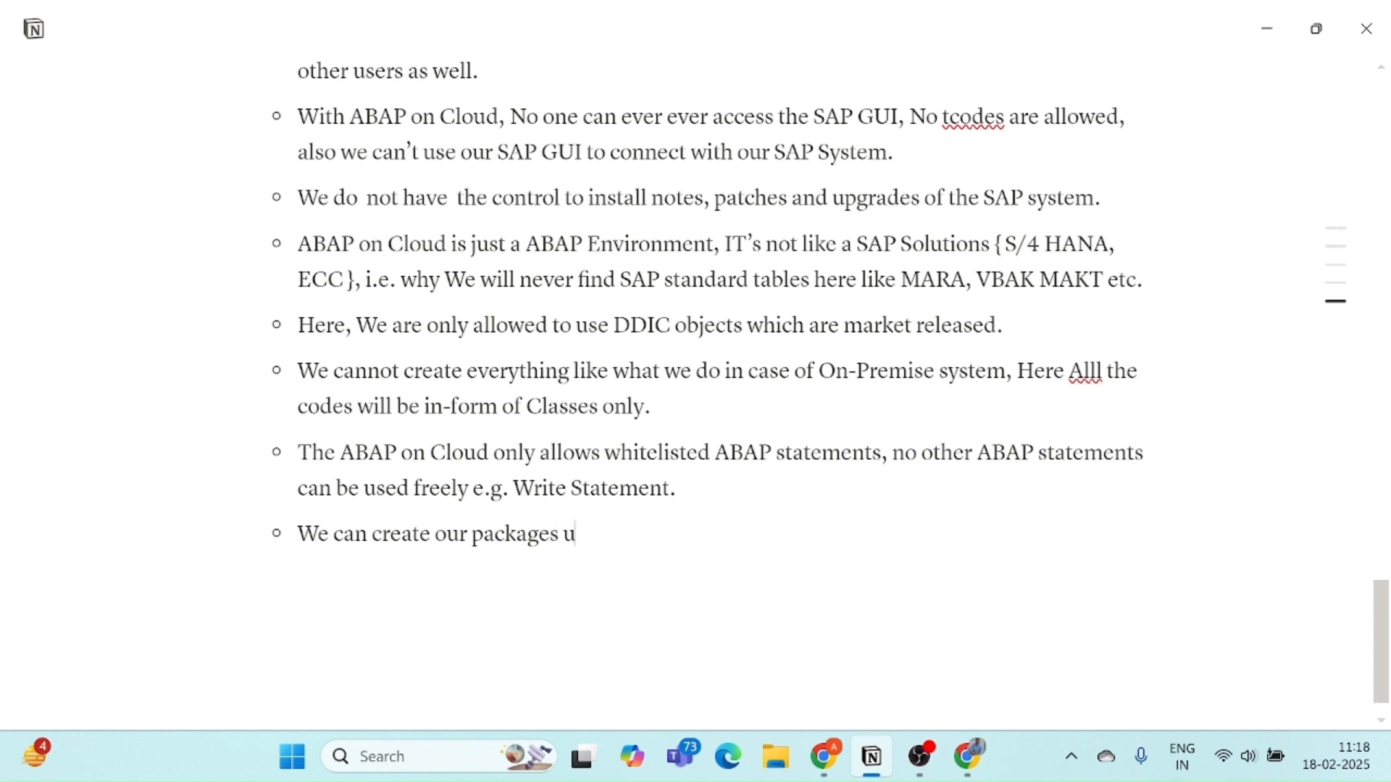
{"action": "type", "text": "nder a stand"}
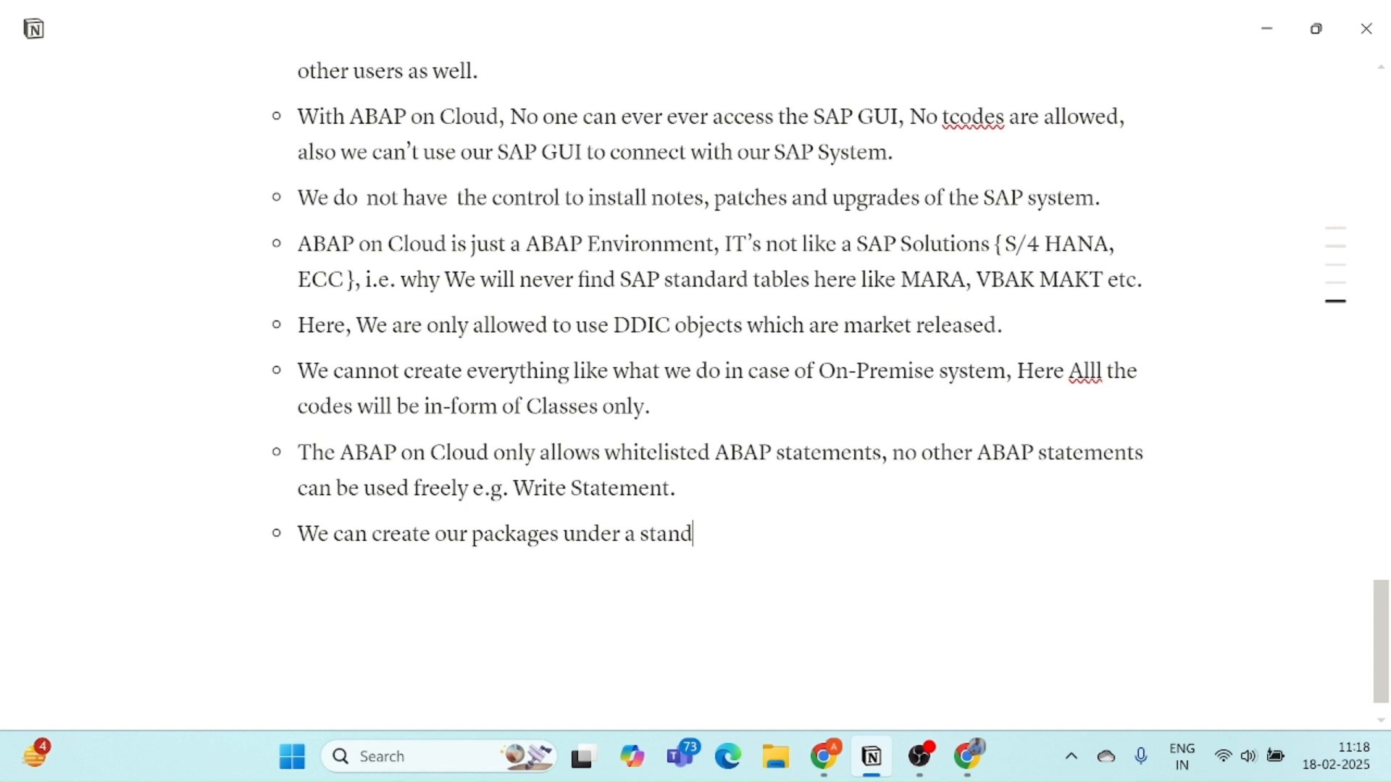
{"action": "type", "text": "ardar"}
{"action": "key", "text": "BackSpace"}
{"action": "key", "text": "BackSpace"}
{"action": "type", "text": "package "}
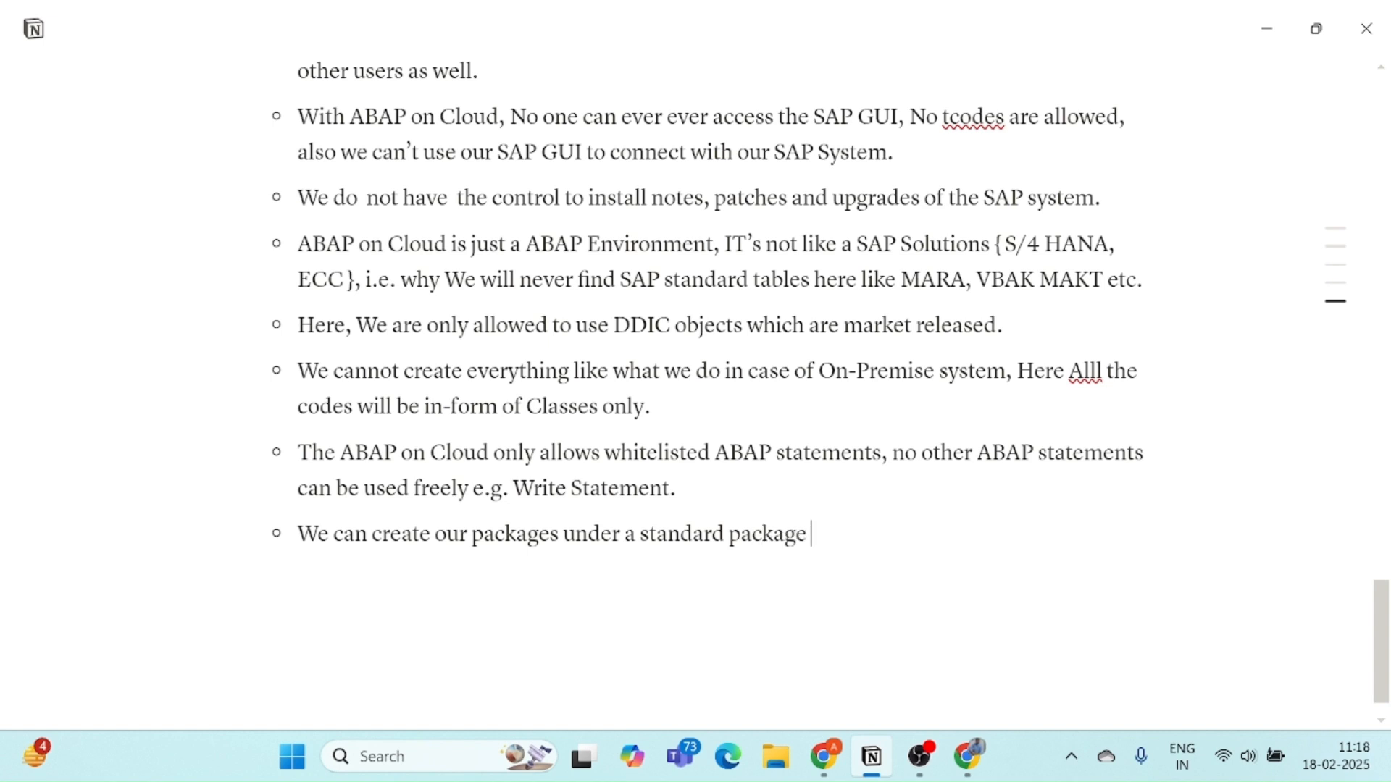
{"action": "type", "text": "which ZLOCAL"}
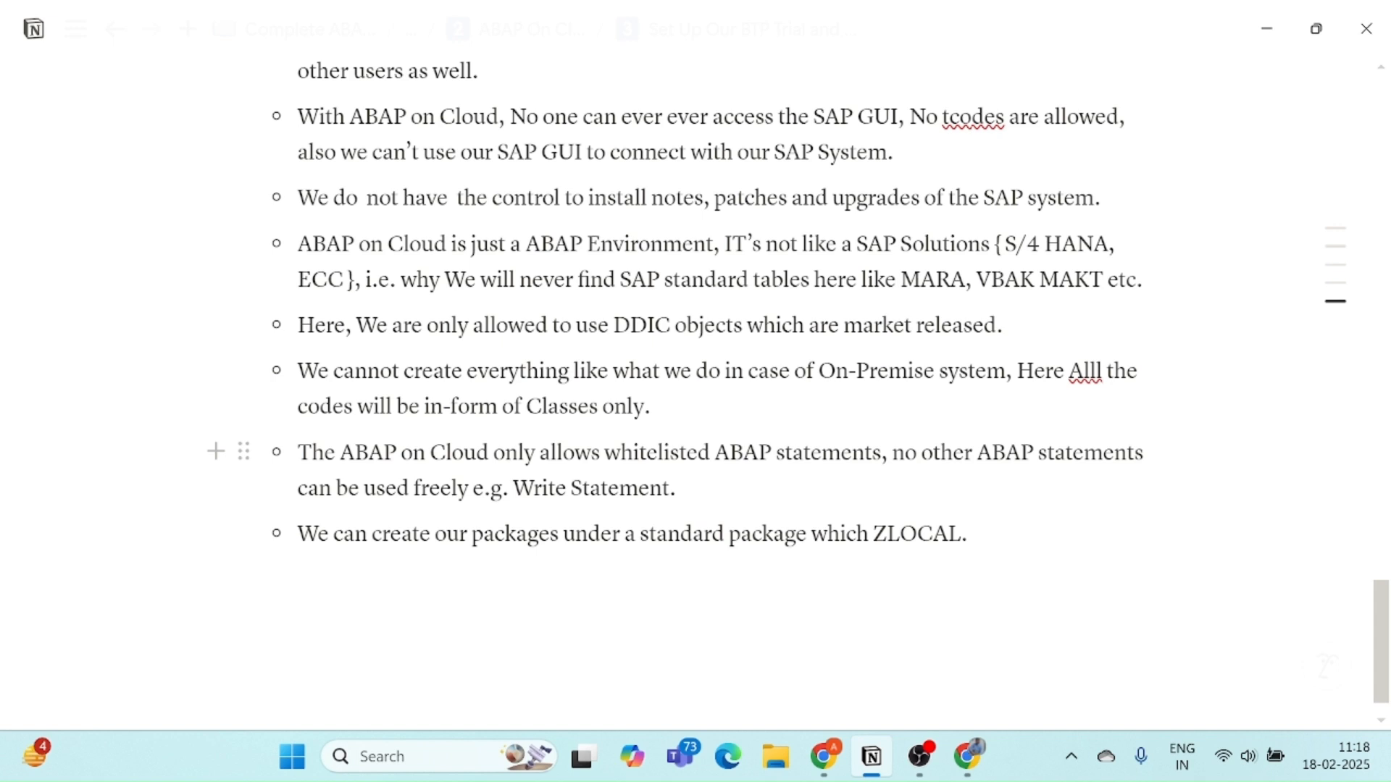
{"action": "type", "text": "."}
Make the word "ZLOCAL" bold in the packages bullet.
{"action": "scroll", "coordinate": [725, 387], "scroll_direction": "down", "scroll_amount": 1}
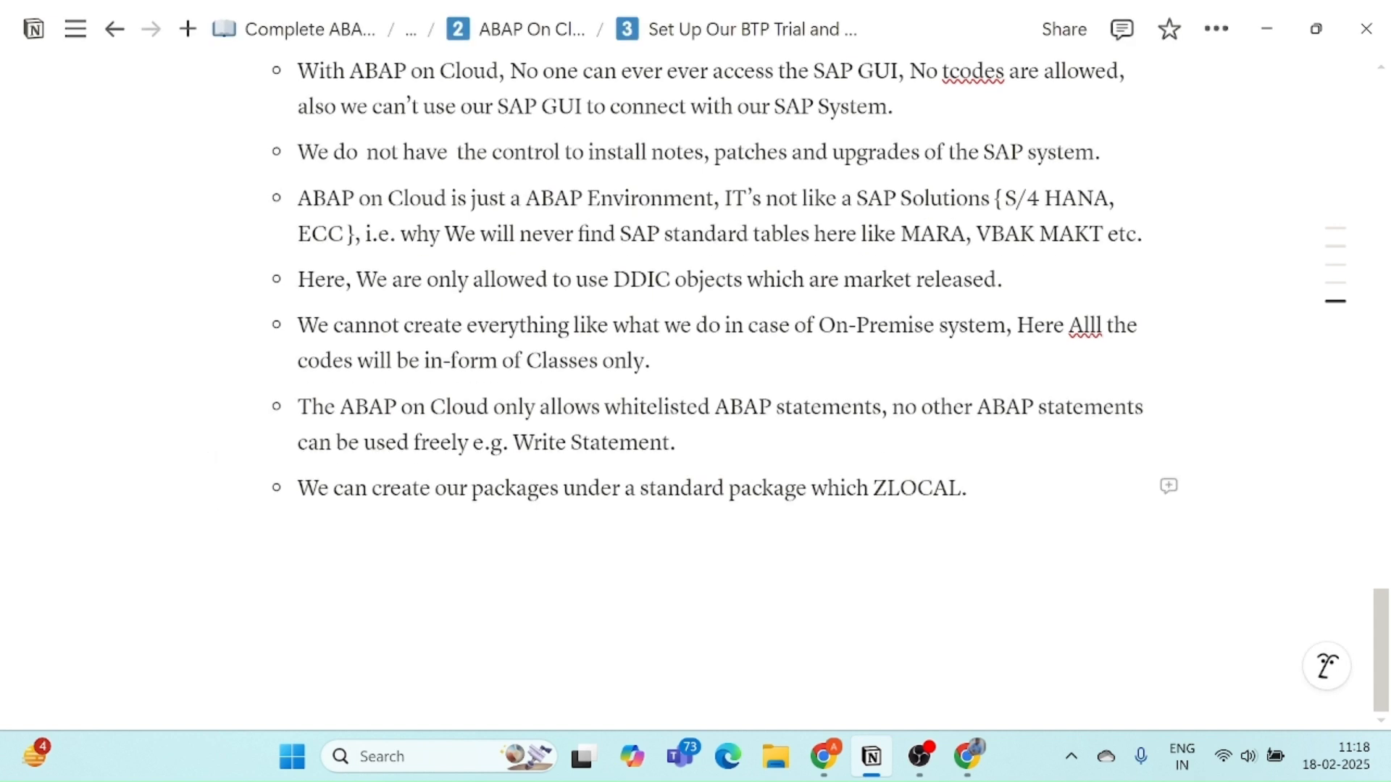
{"action": "left_click_drag", "start_coordinate": [873, 488], "coordinate": [962, 489]}
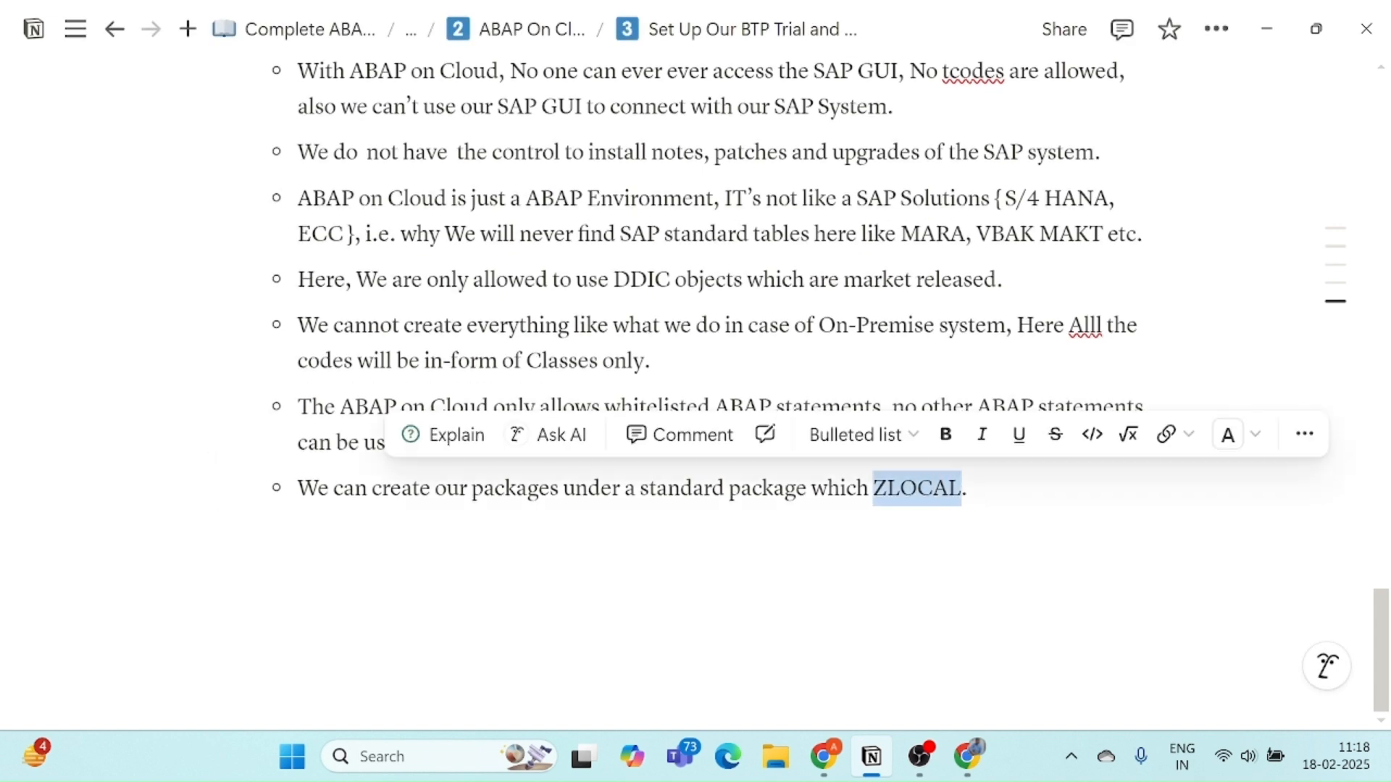
{"action": "left_click", "coordinate": [945, 434]}
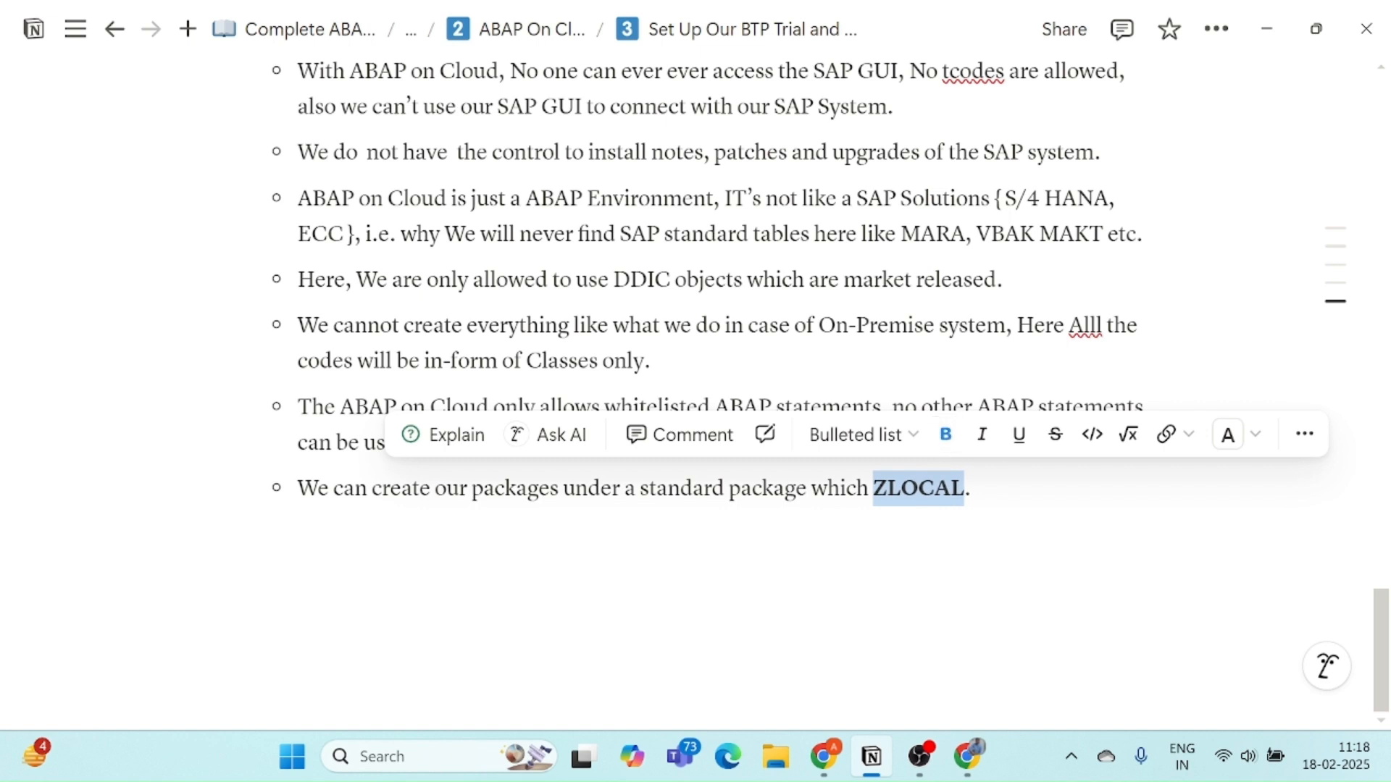
{"action": "left_click", "coordinate": [900, 489]}
Add a bullet below the packages one beginning "The preferred programming model to develop the applications is".
{"action": "key", "text": "Return"}
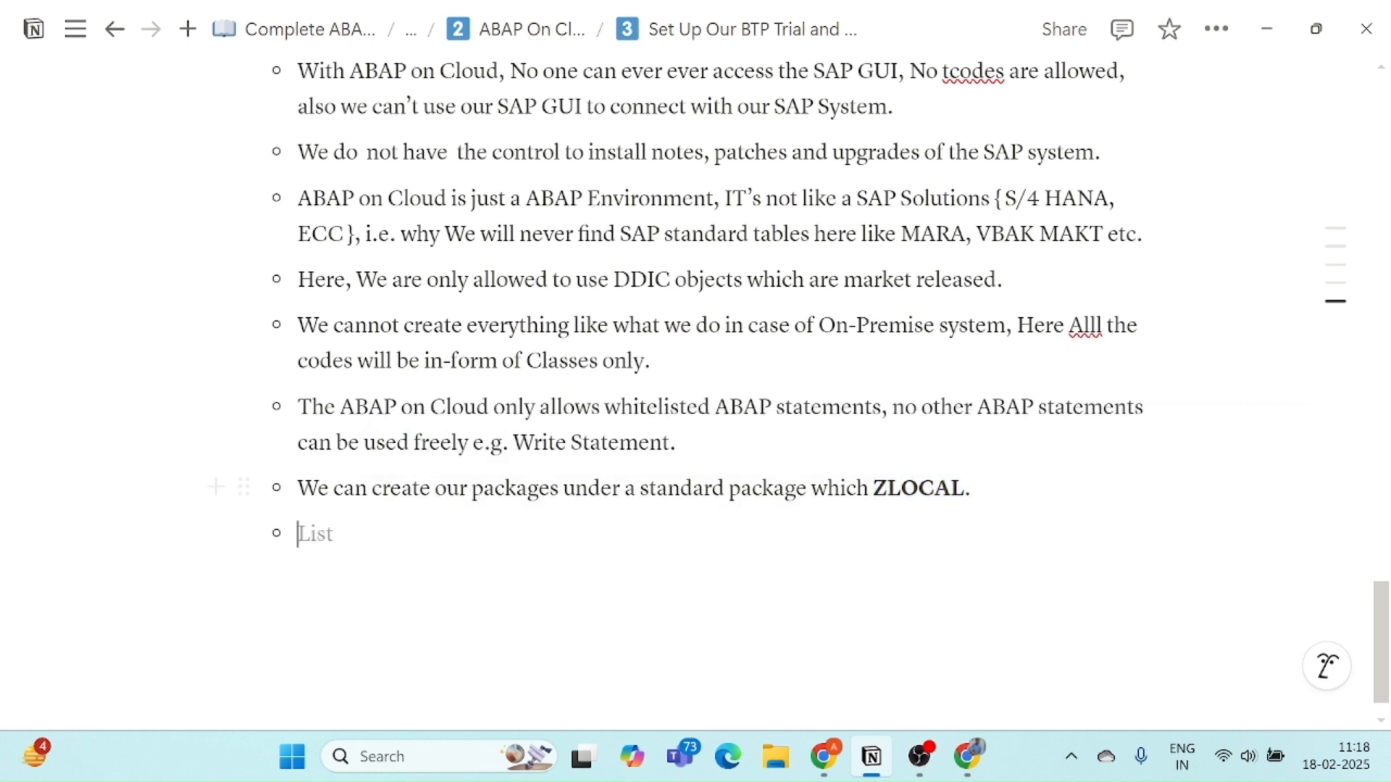
{"action": "type", "text": "The "}
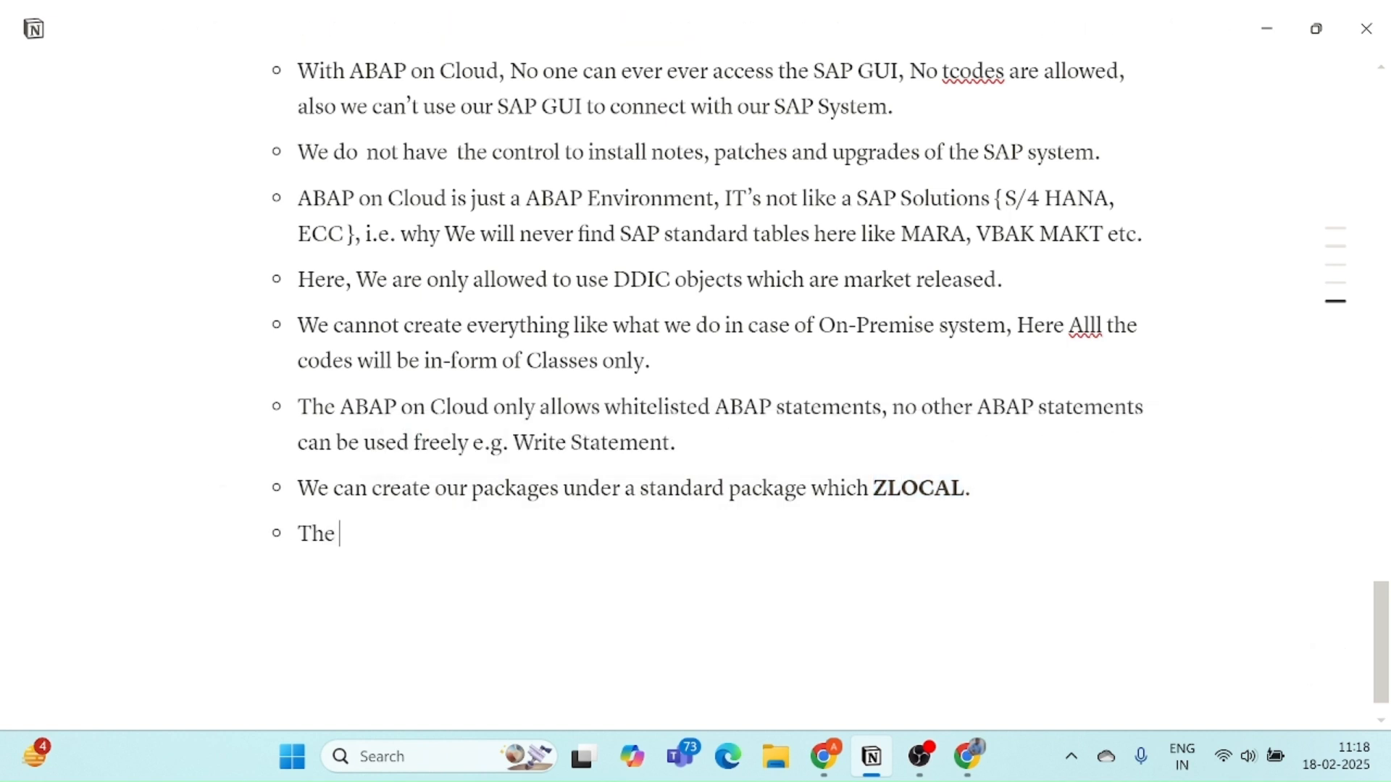
{"action": "type", "text": "preferred program"}
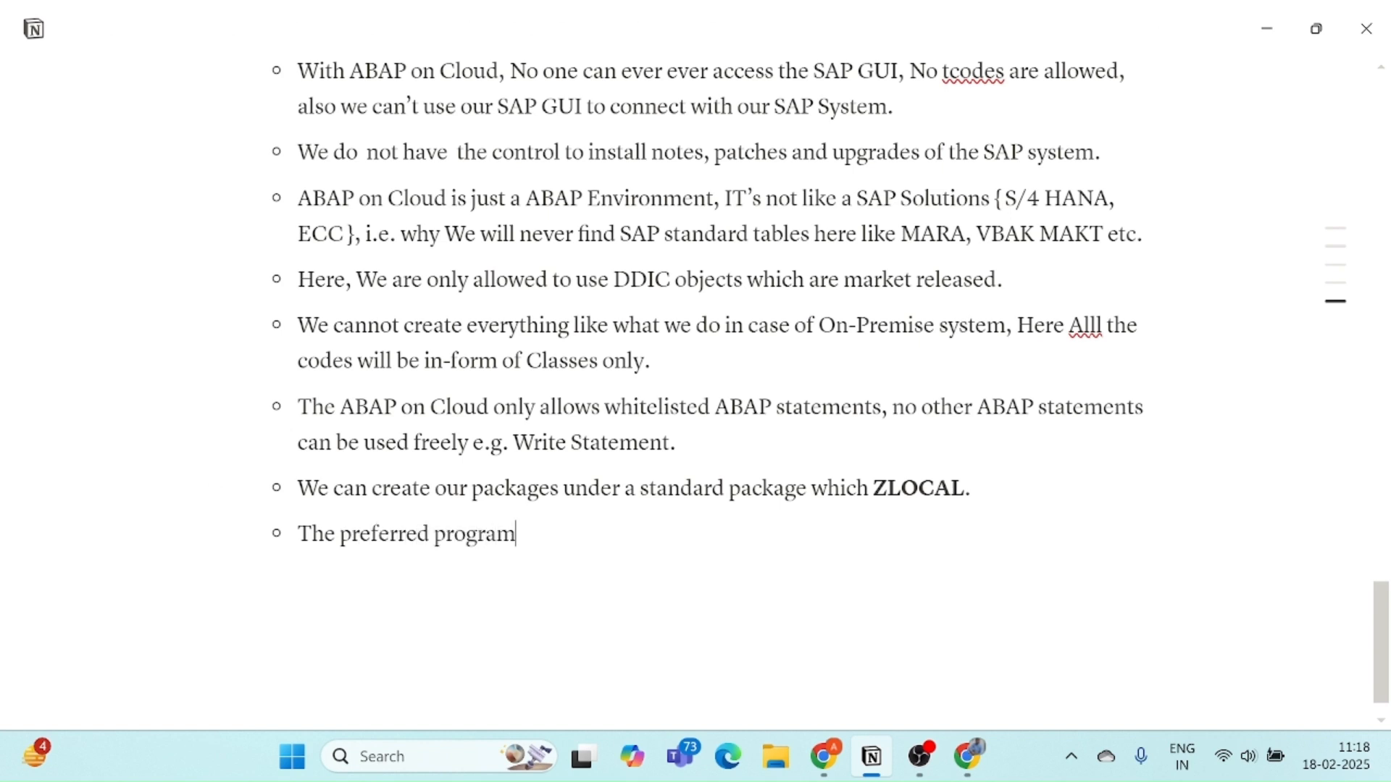
{"action": "type", "text": "ming model "}
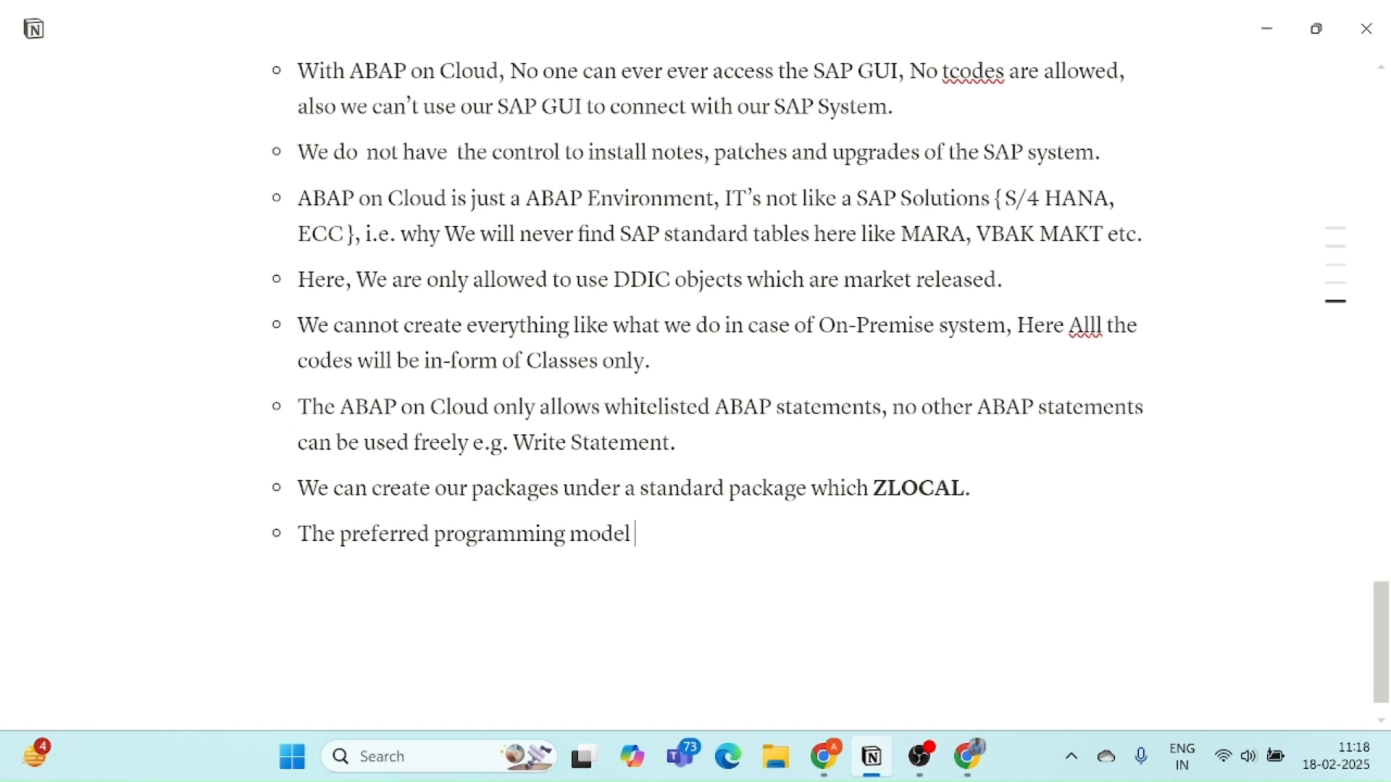
{"action": "type", "text": "to develop the appl"}
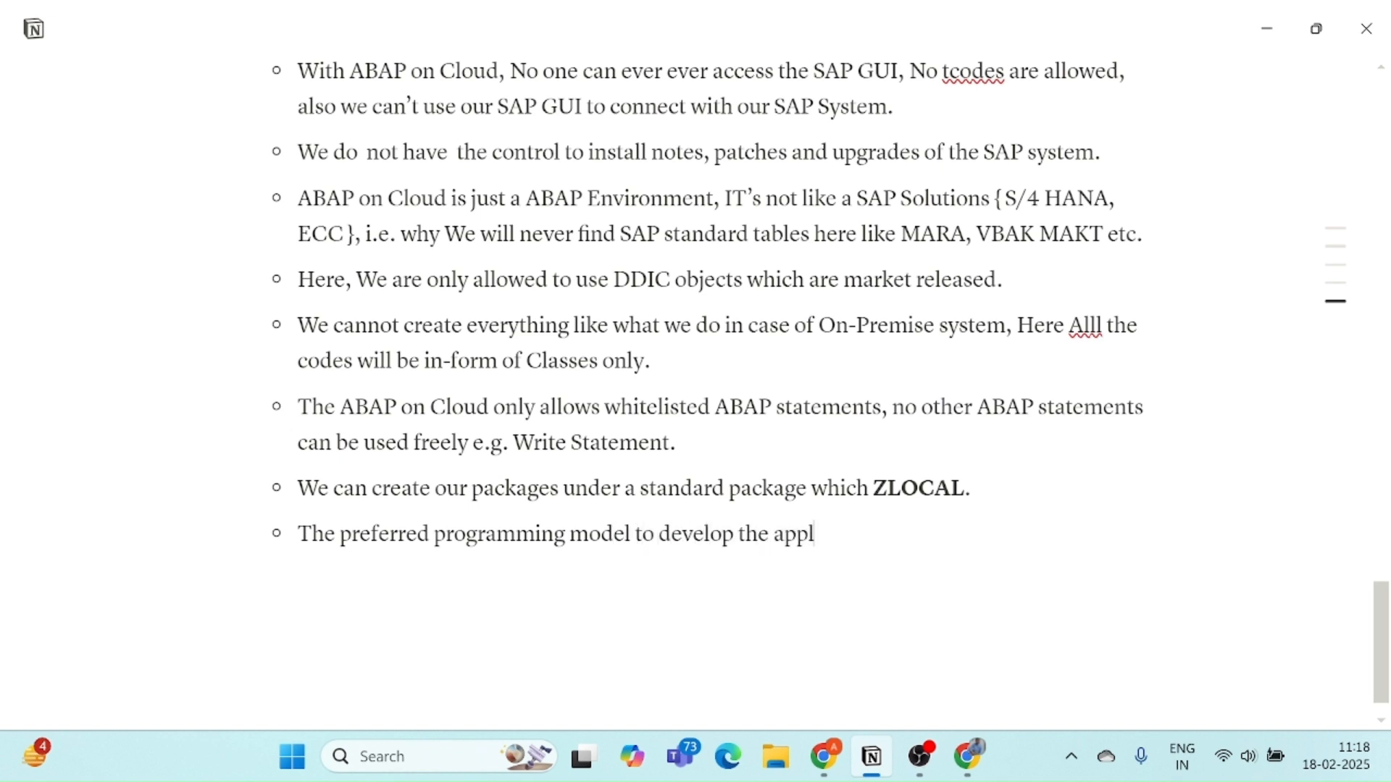
{"action": "type", "text": "ications  is "}
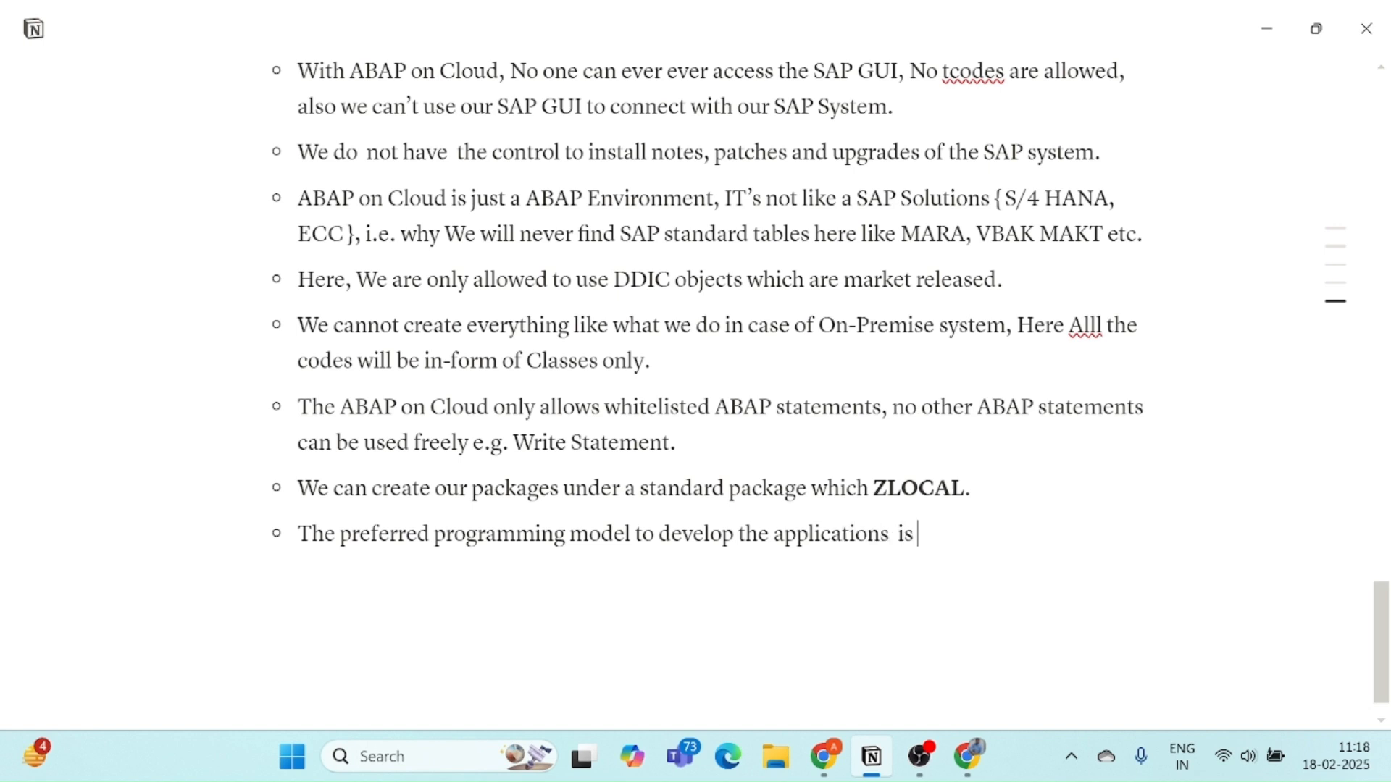
Complete the preferred programming model bullet by adding "RAP { Restful Application Programming Model }".
{"action": "type", "text": "RAP {Restful A"}
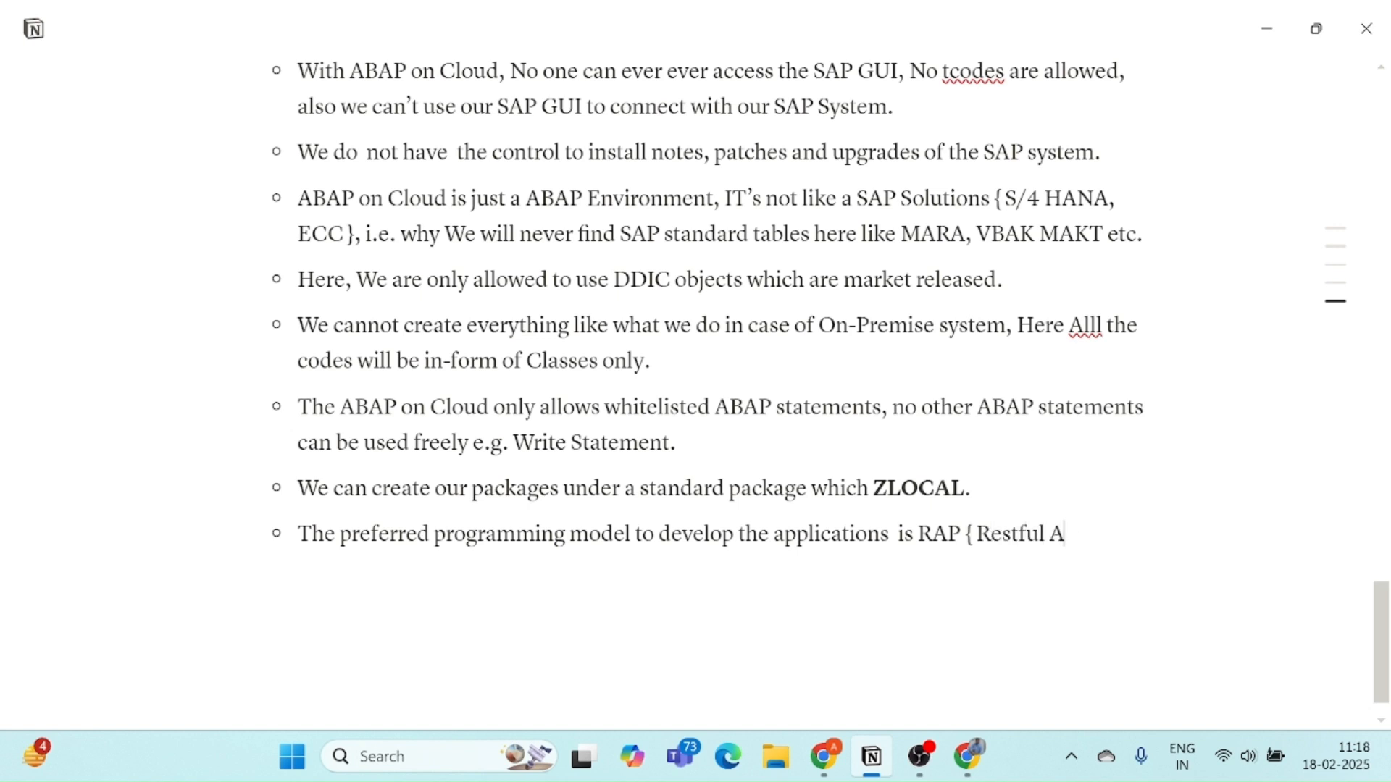
{"action": "type", "text": "pplcations"}
{"action": "key", "text": "BackSpace"}
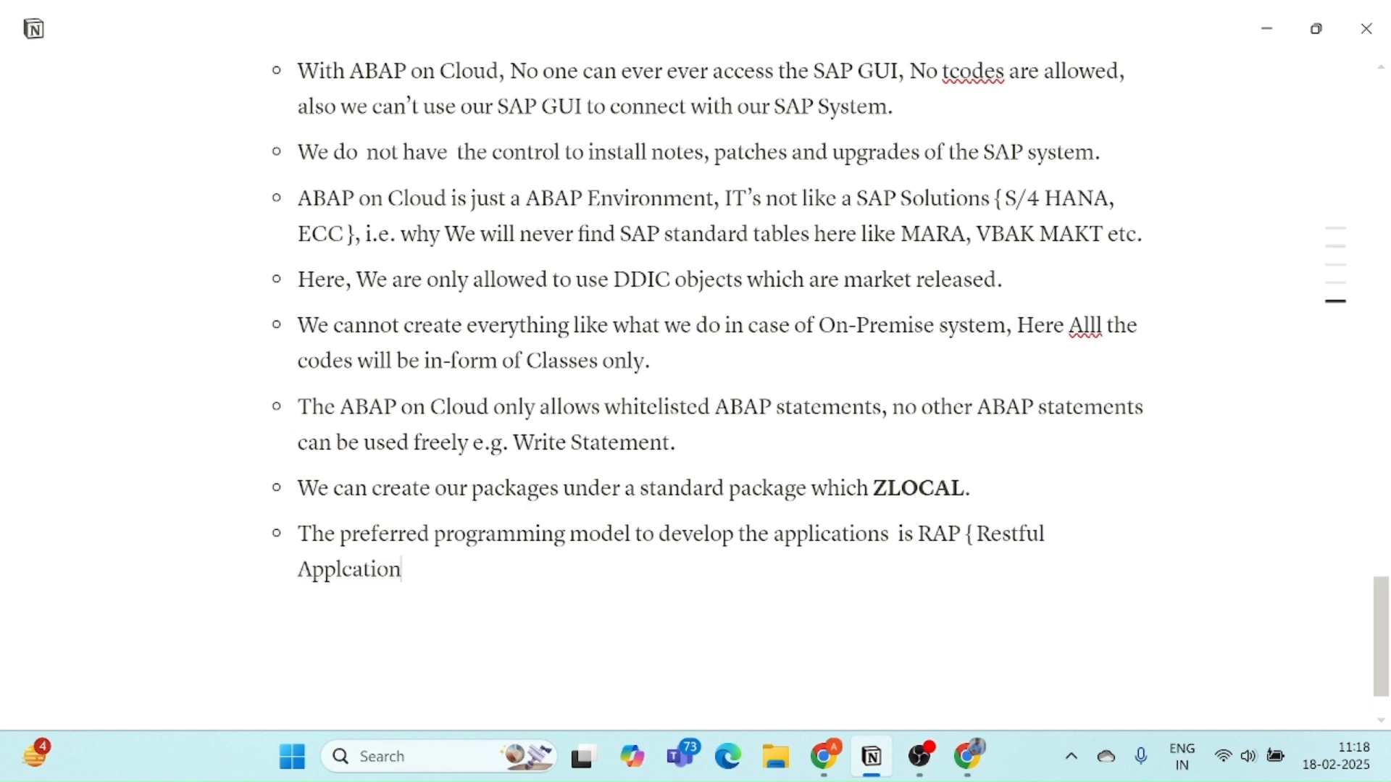
{"action": "key", "text": "BackSpace"}
{"action": "key", "text": "BackSpace"}
{"action": "key", "text": "BackSpace"}
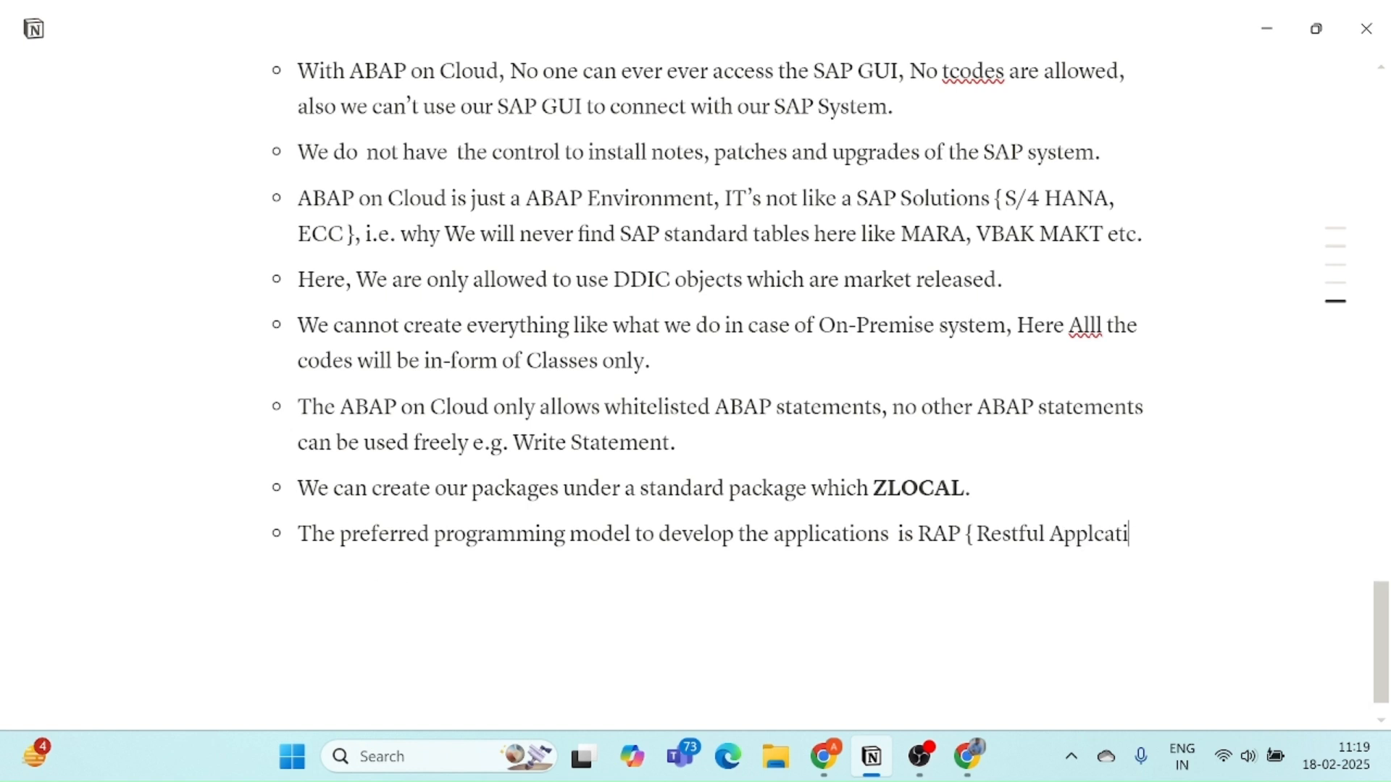
{"action": "key", "text": "BackSpace"}
{"action": "key", "text": "BackSpace"}
{"action": "key", "text": "BackSpace"}
{"action": "type", "text": "icati"}
{"action": "type", "text": "on"}
{"action": "type", "text": " Pro"}
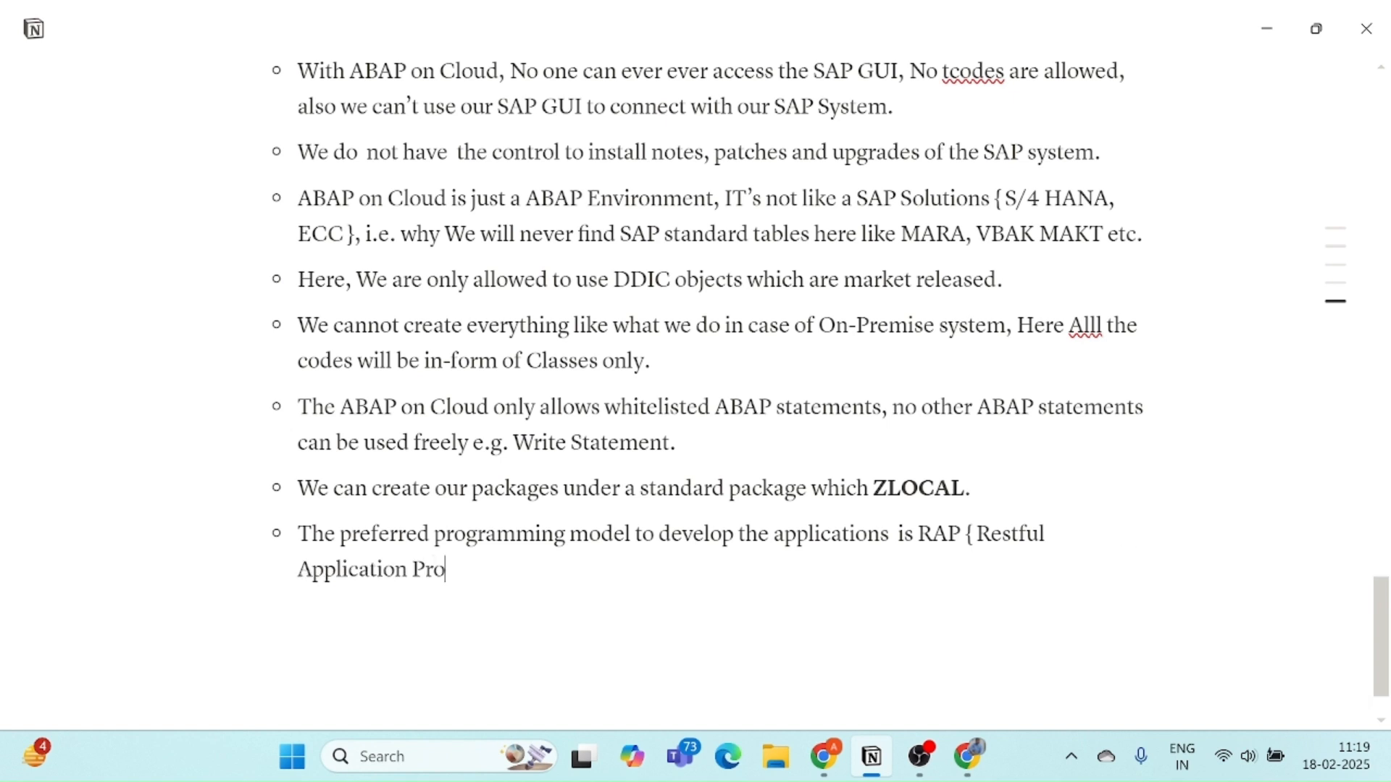
{"action": "type", "text": "gramming M"}
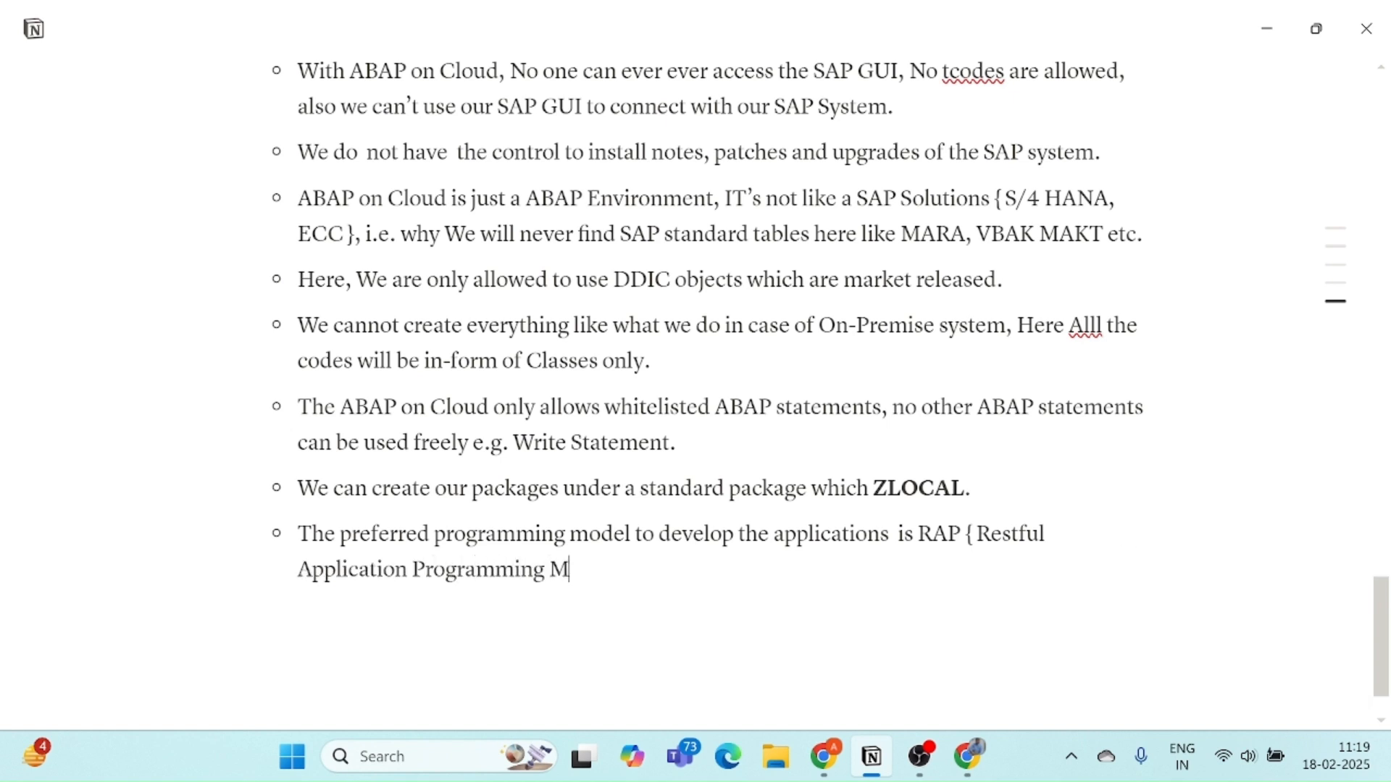
{"action": "type", "text": "odel}"}
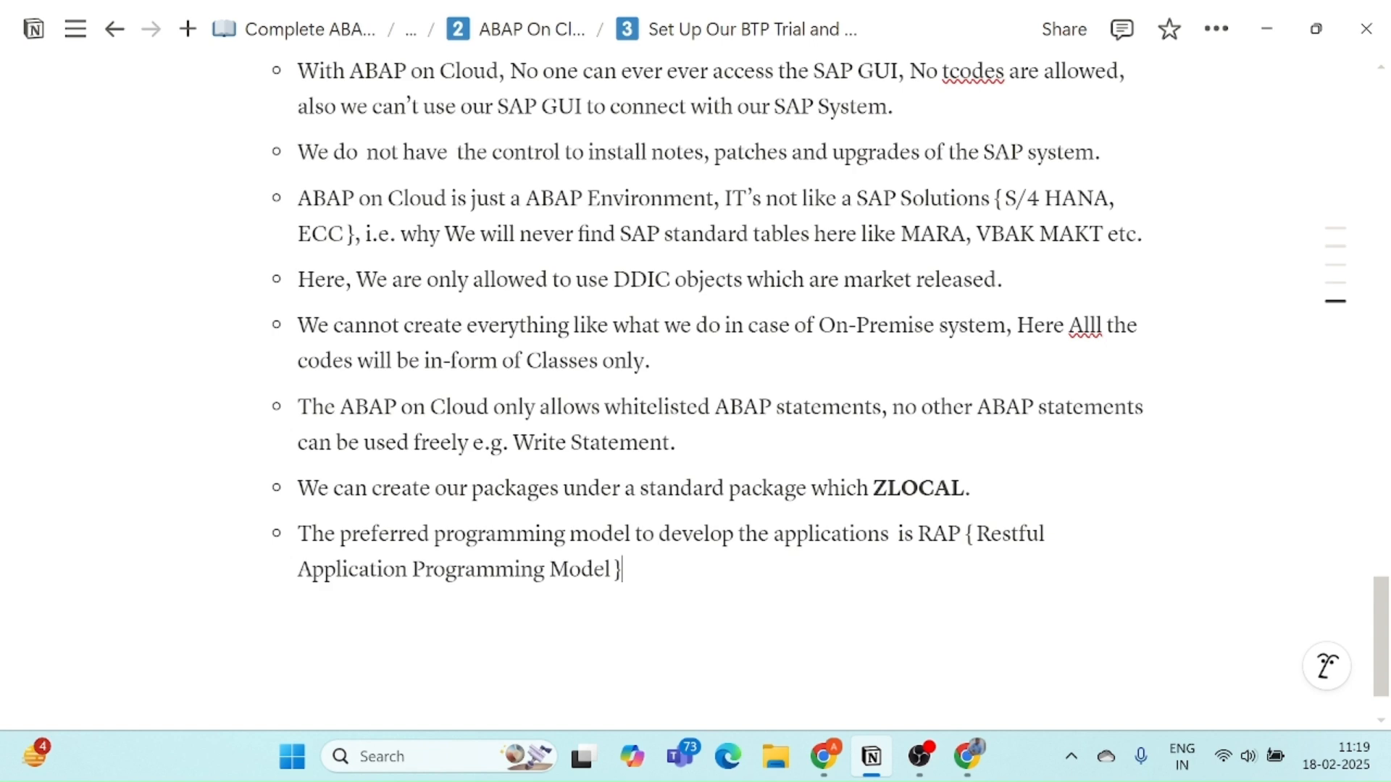
Switch to Chrome and search Google in a new tab for "on hana demand".
{"action": "scroll", "coordinate": [696, 362], "scroll_direction": "down", "scroll_amount": 1}
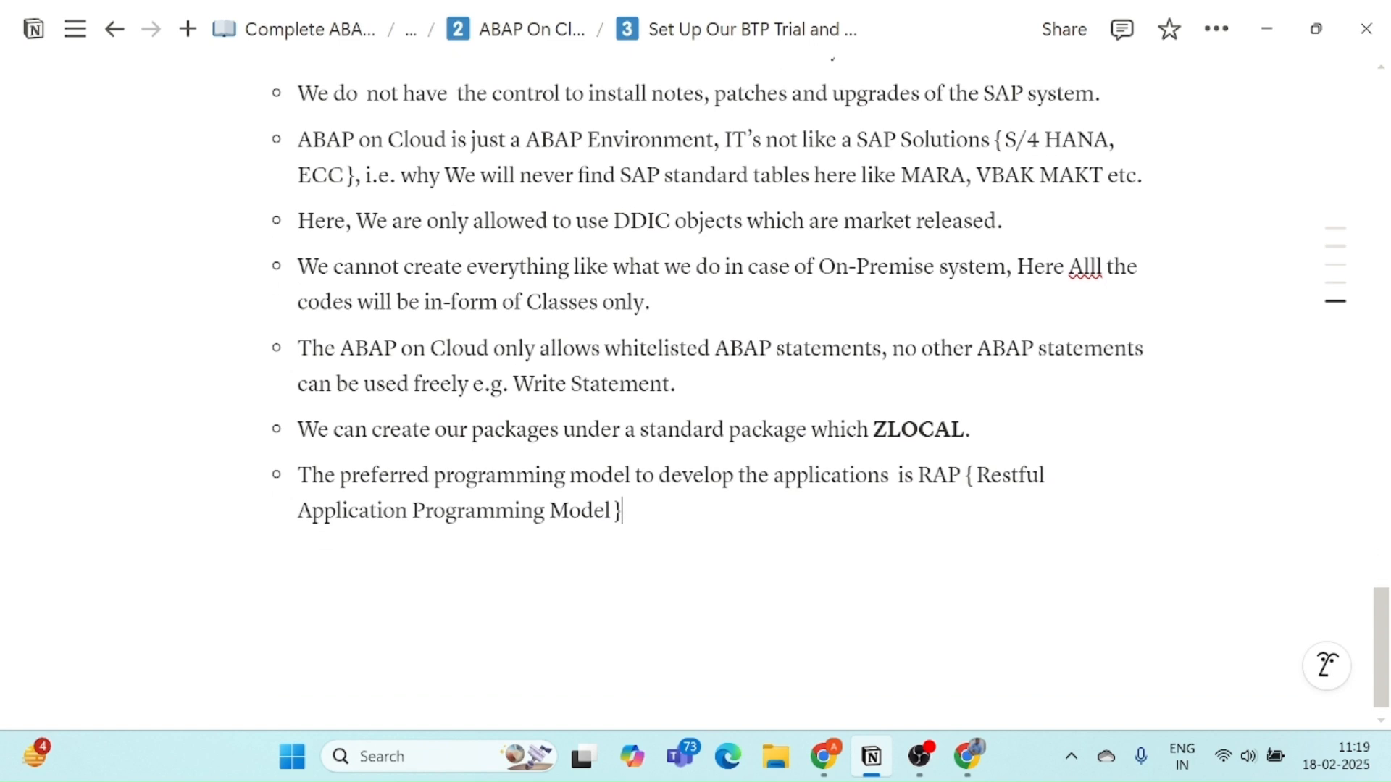
{"action": "scroll", "coordinate": [217, 269], "scroll_direction": "up", "scroll_amount": 4}
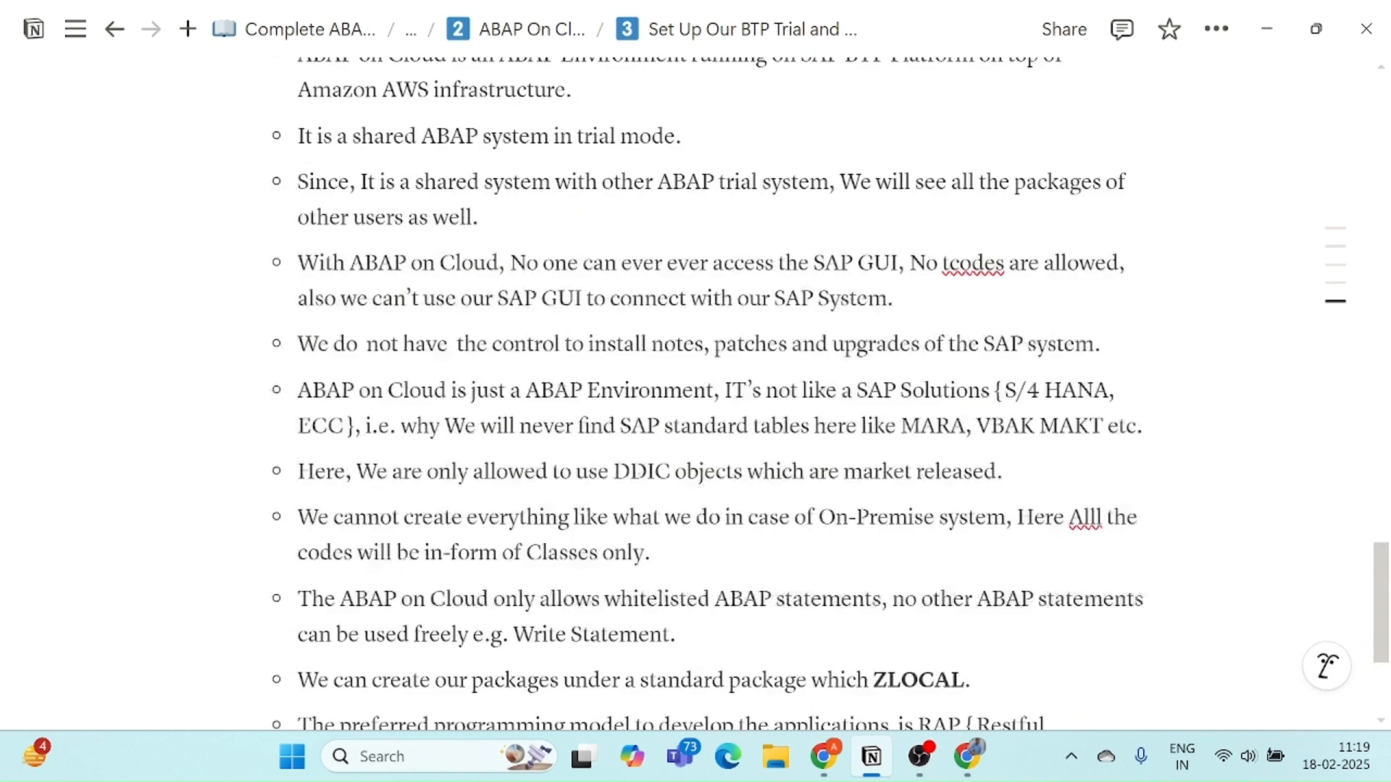
{"action": "left_click", "coordinate": [822, 760]}
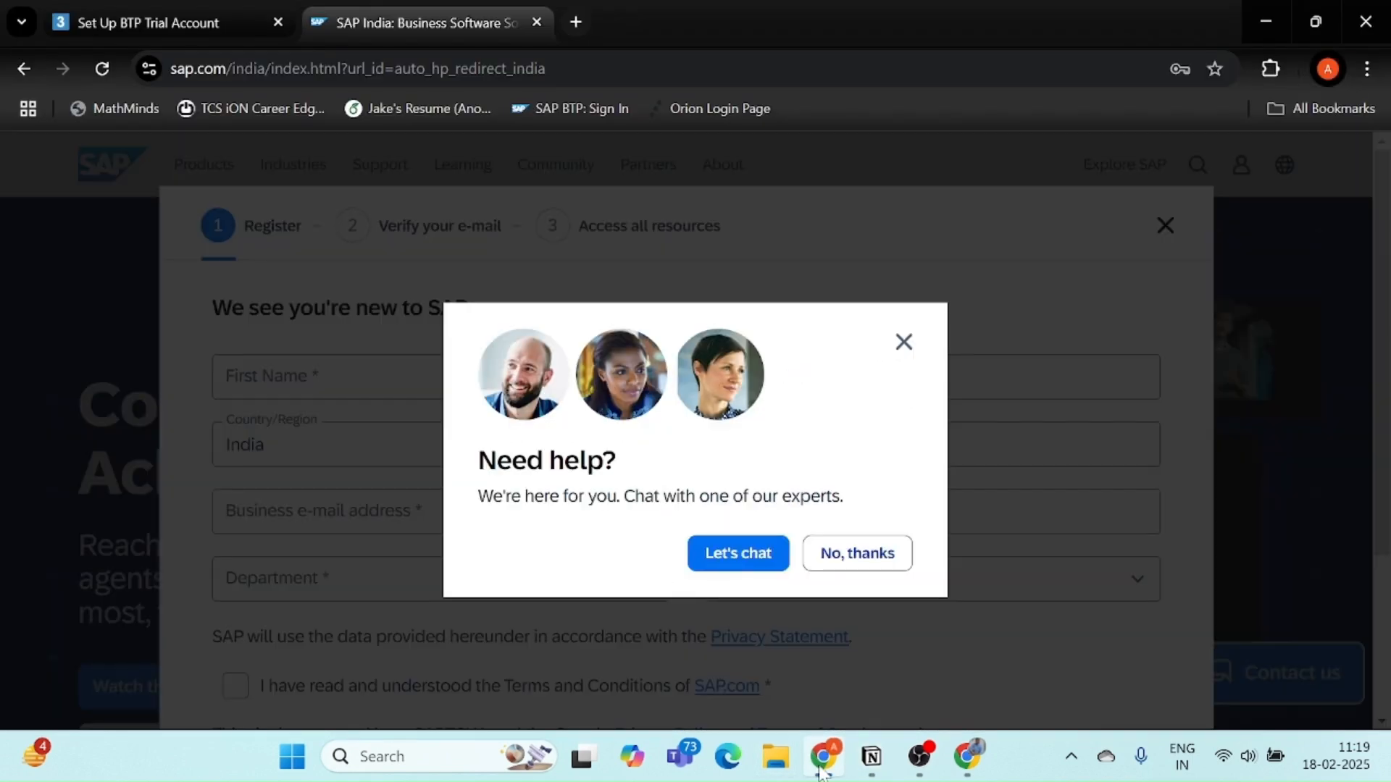
{"action": "left_click", "coordinate": [577, 23]}
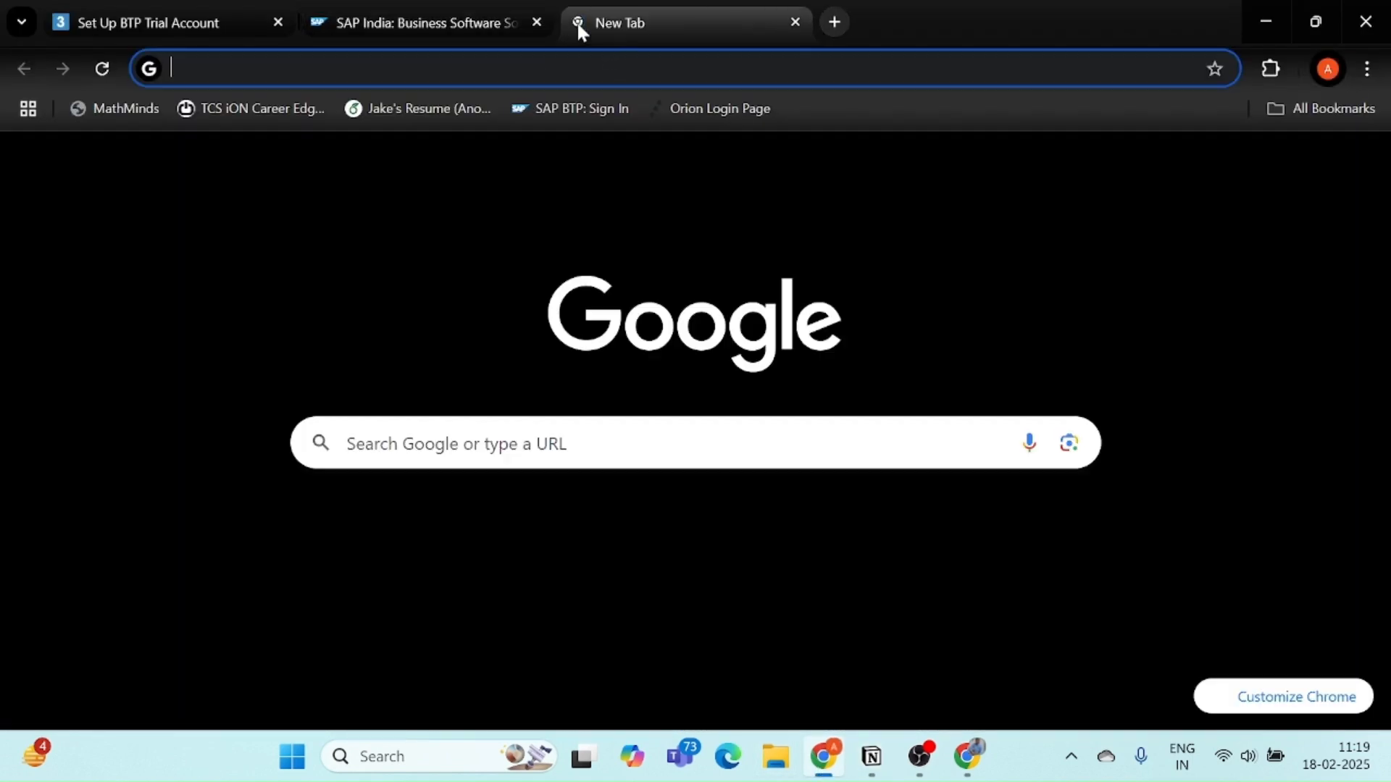
{"action": "type", "text": "sap"}
{"action": "key", "text": "BackSpace"}
{"action": "key", "text": "BackSpace"}
{"action": "key", "text": "BackSpace"}
{"action": "key", "text": "BackSpace"}
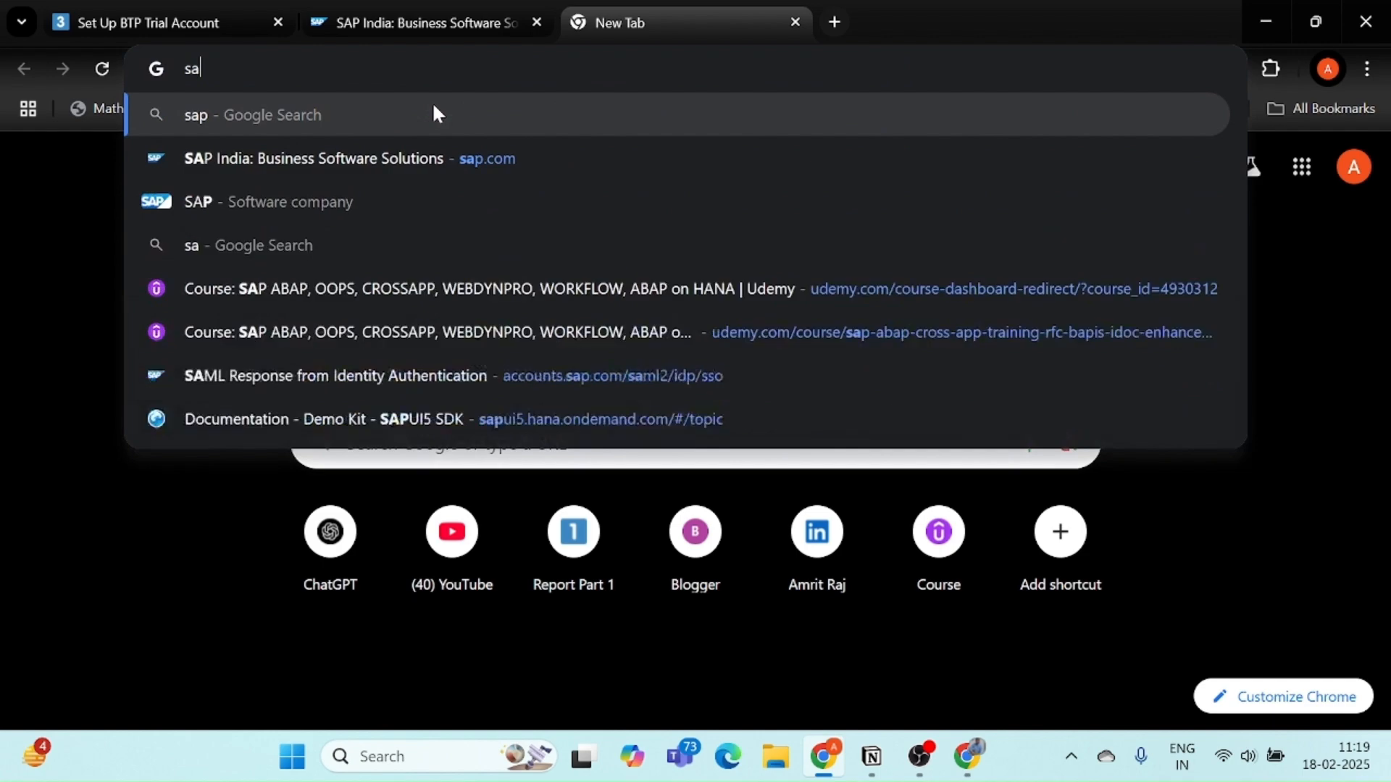
{"action": "type", "text": "on hna"}
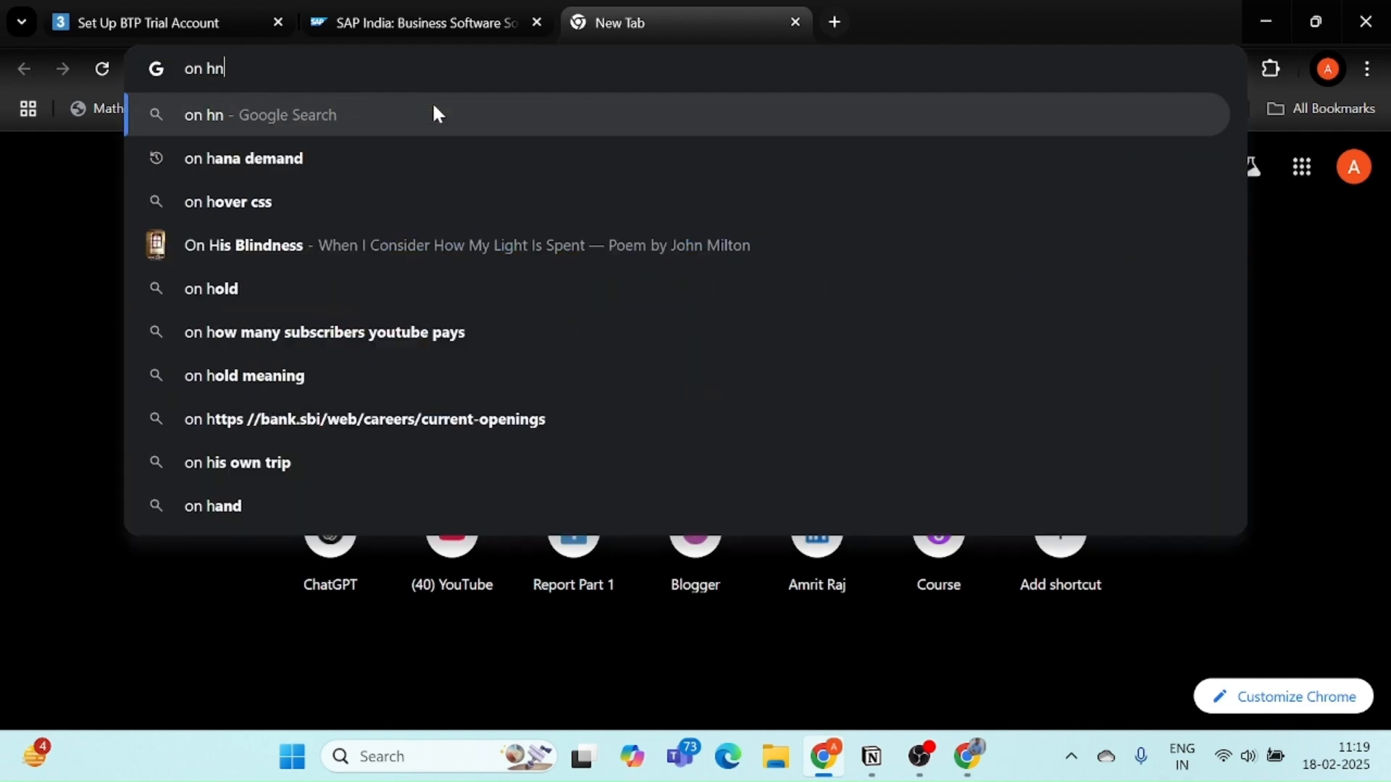
{"action": "key", "text": "BackSpace"}
{"action": "key", "text": "BackSpace"}
{"action": "type", "text": "a"}
{"action": "key", "text": "Down"}
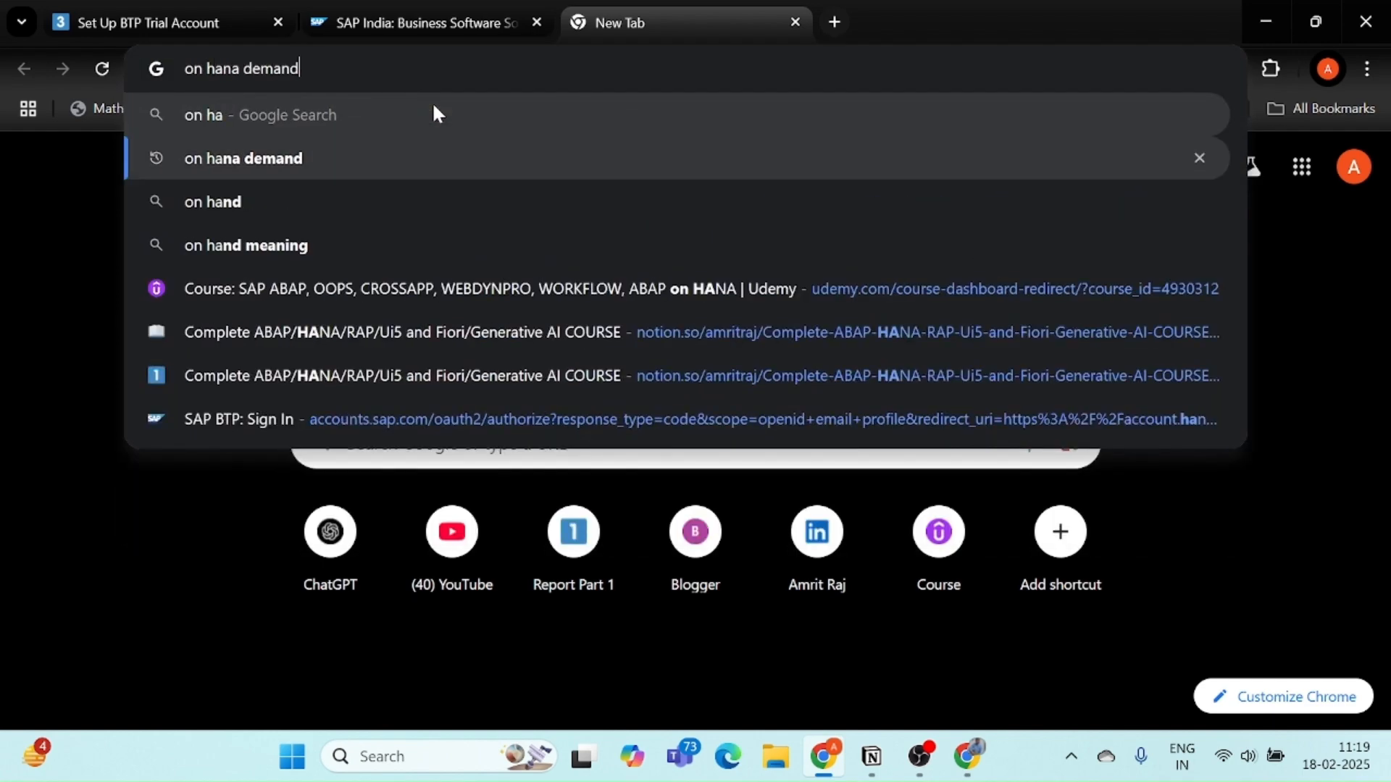
{"action": "key", "text": "Return"}
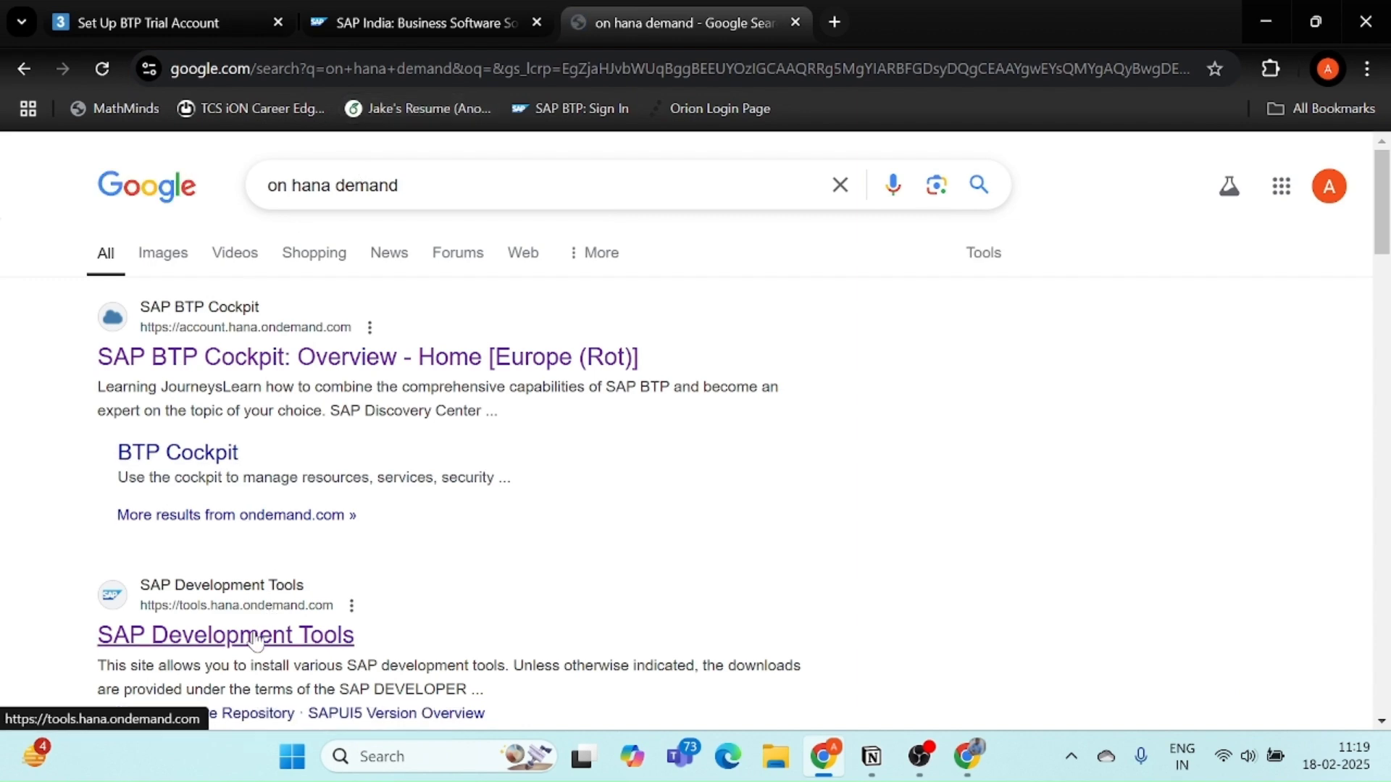
Open the ABAP page of the SAP Development Tools site and examine its description of installing ABAP Development Tools for Eclipse.
{"action": "left_click", "coordinate": [255, 639]}
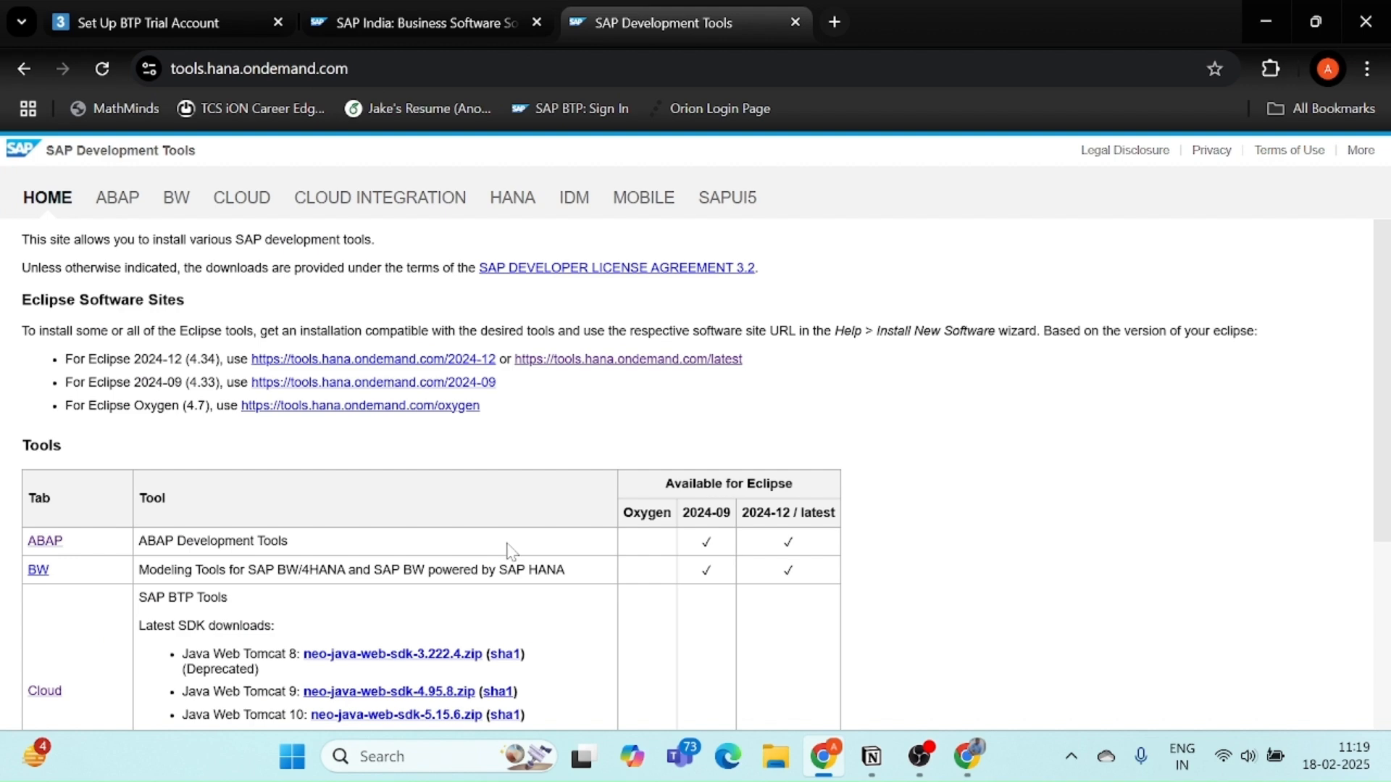
{"action": "left_click", "coordinate": [118, 201]}
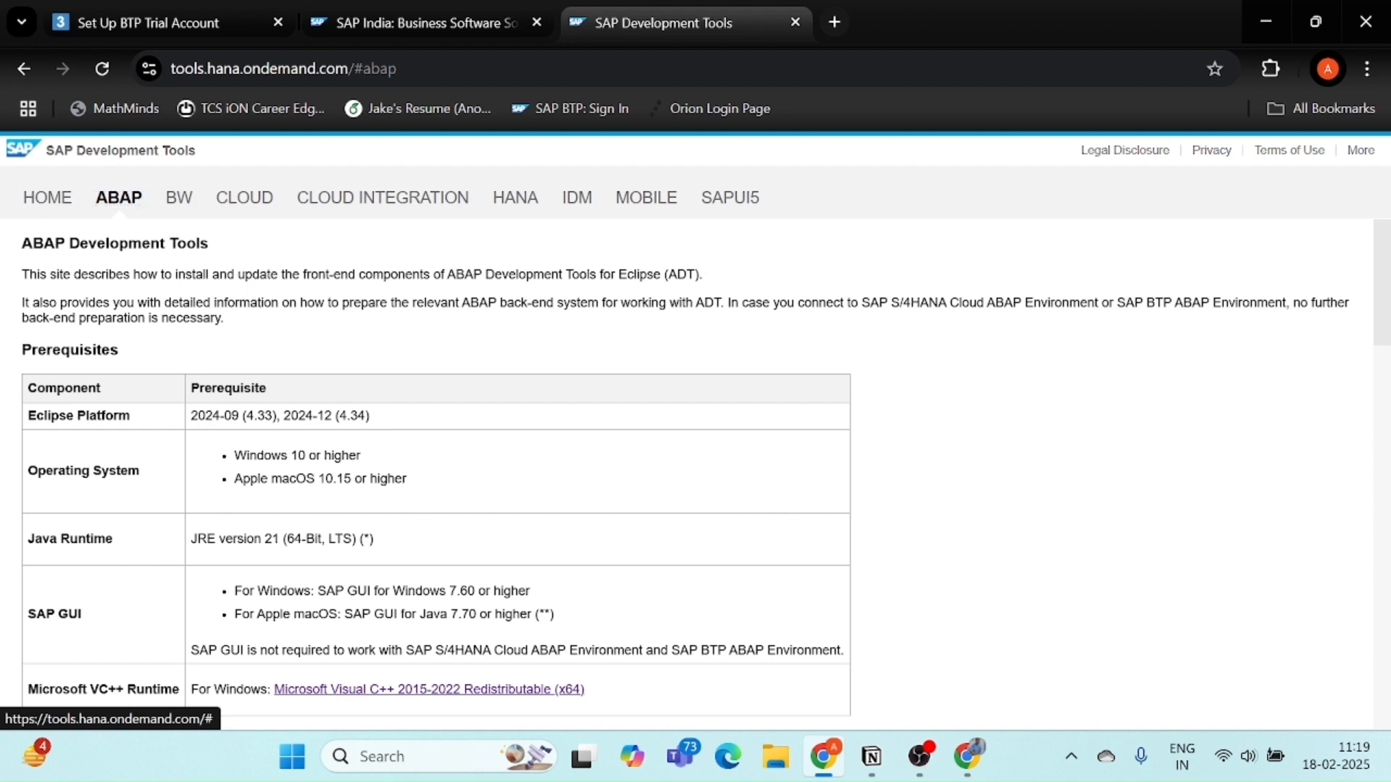
{"action": "left_click_drag", "start_coordinate": [29, 274], "coordinate": [769, 279]}
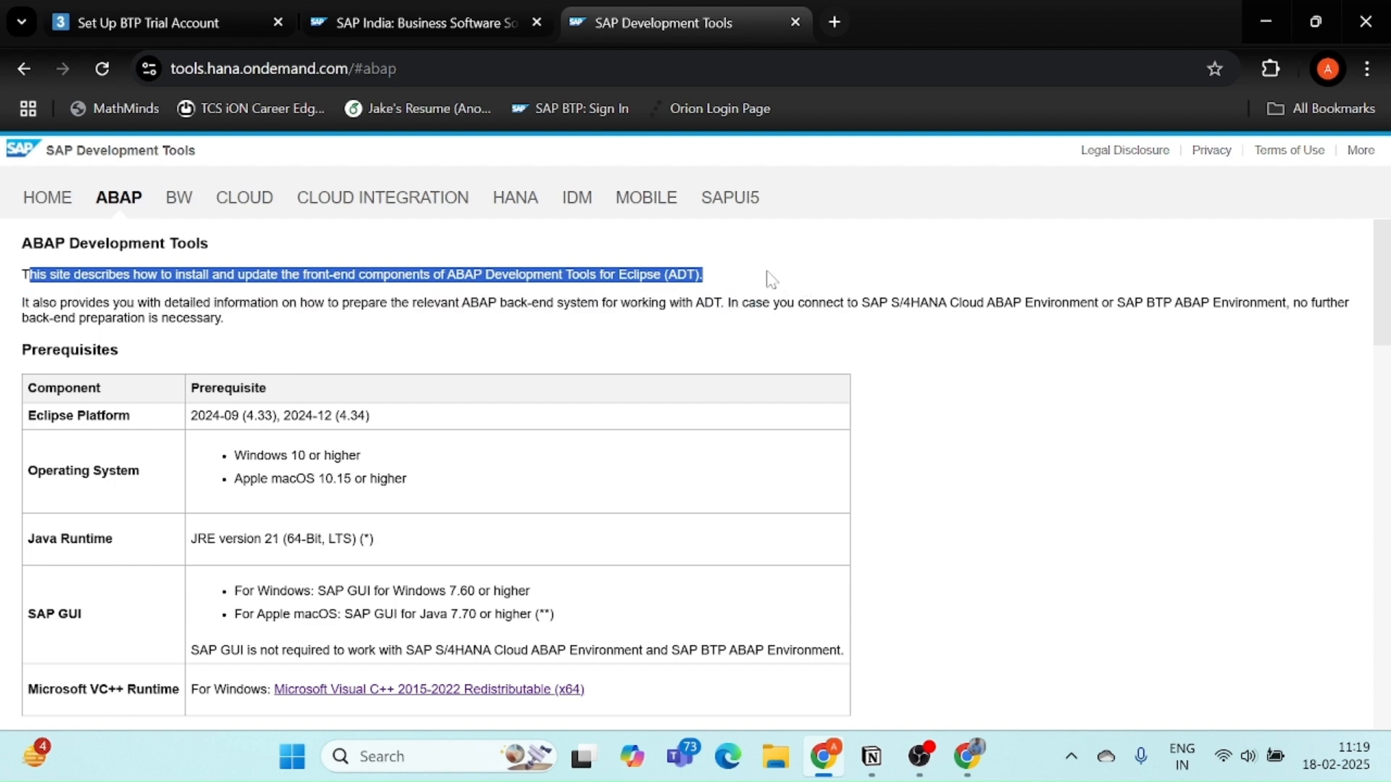
{"action": "left_click", "coordinate": [770, 279]}
Review the ADT prerequisites table, focusing on the Java Runtime and Microsoft VC++ Runtime entries.
{"action": "scroll", "coordinate": [466, 459], "scroll_direction": "down", "scroll_amount": 1}
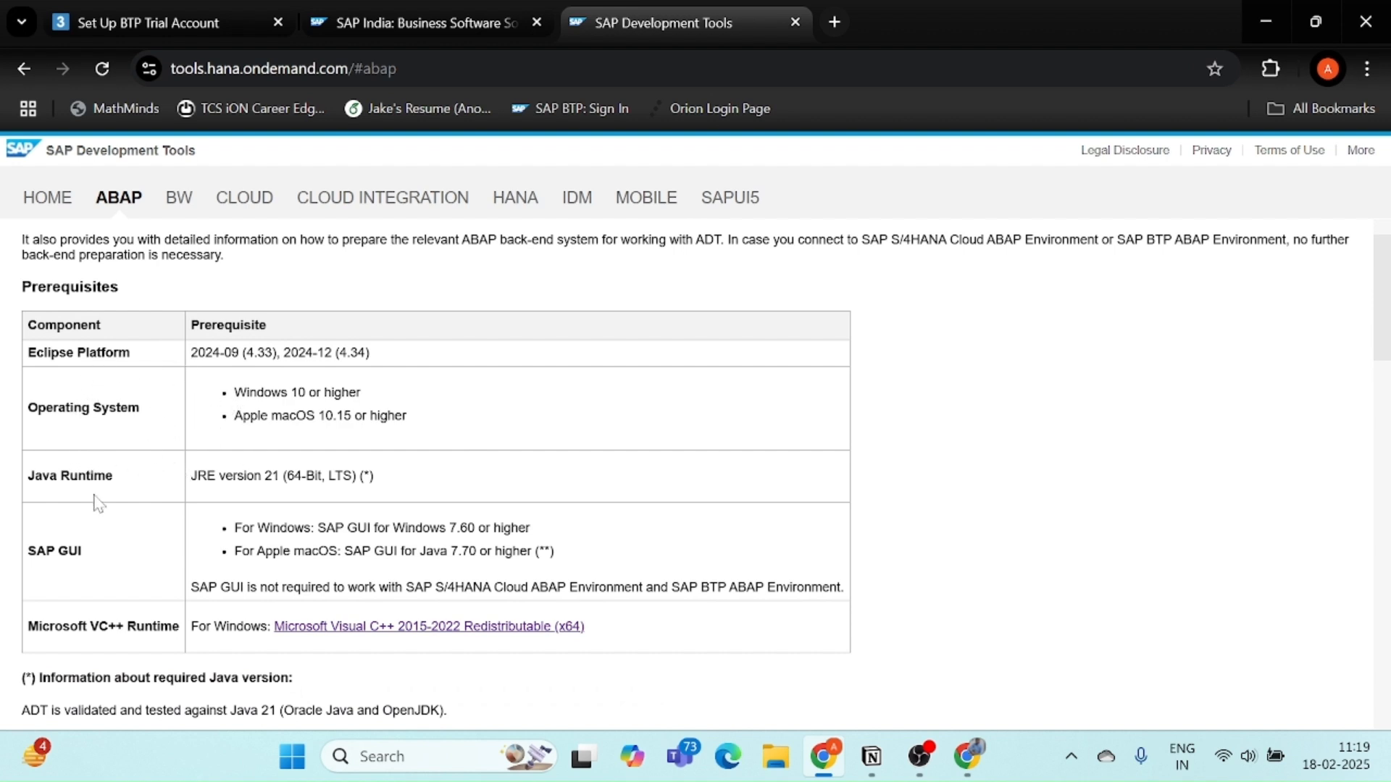
{"action": "left_click_drag", "start_coordinate": [187, 480], "coordinate": [366, 475]}
{"action": "left_click", "coordinate": [367, 475]}
{"action": "scroll", "coordinate": [695, 471], "scroll_direction": "down", "scroll_amount": 2}
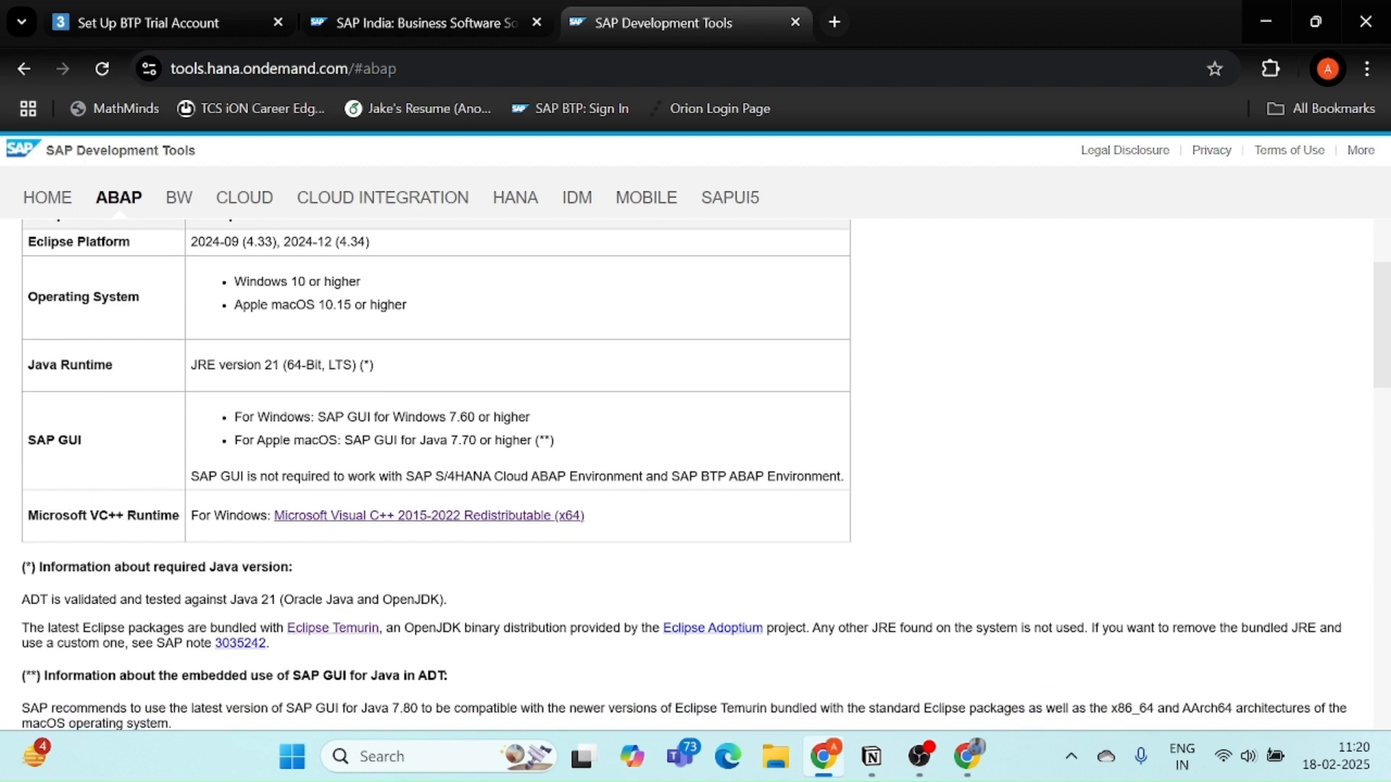
{"action": "left_click_drag", "start_coordinate": [28, 516], "coordinate": [307, 516]}
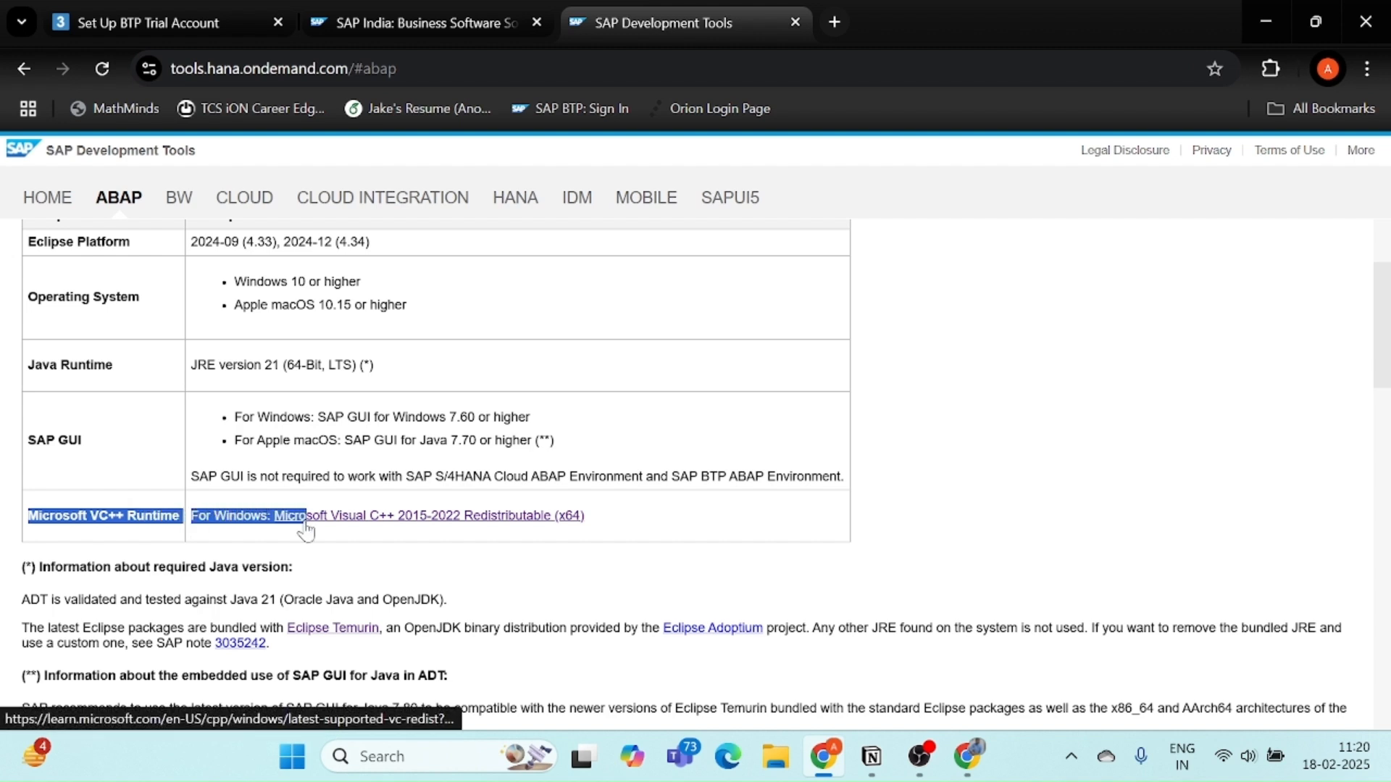
{"action": "left_click", "coordinate": [402, 559]}
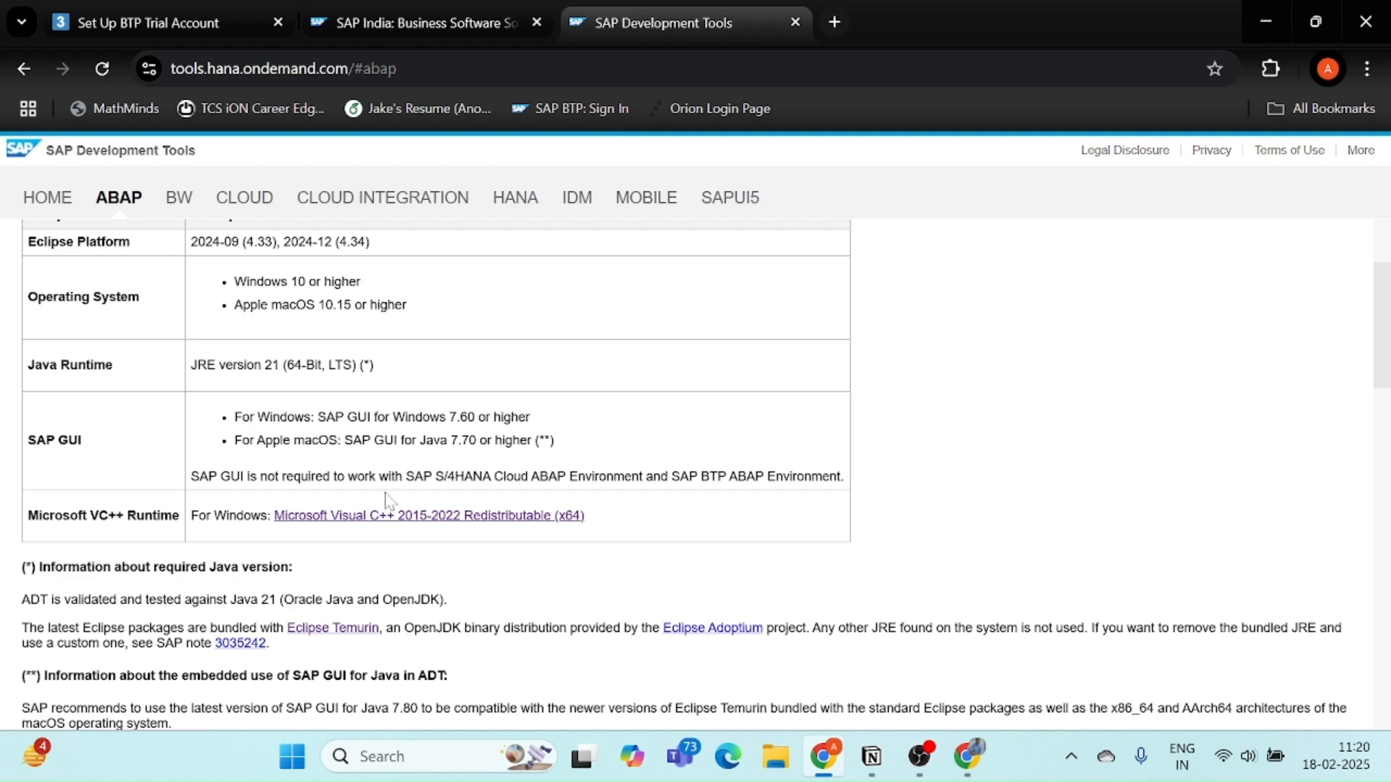
Open the Eclipse 2024-12 link from the ADT installation procedure and find the Windows downloads of Eclipse IDE for Enterprise Java and Web Developers.
{"action": "scroll", "coordinate": [397, 499], "scroll_direction": "down", "scroll_amount": 5}
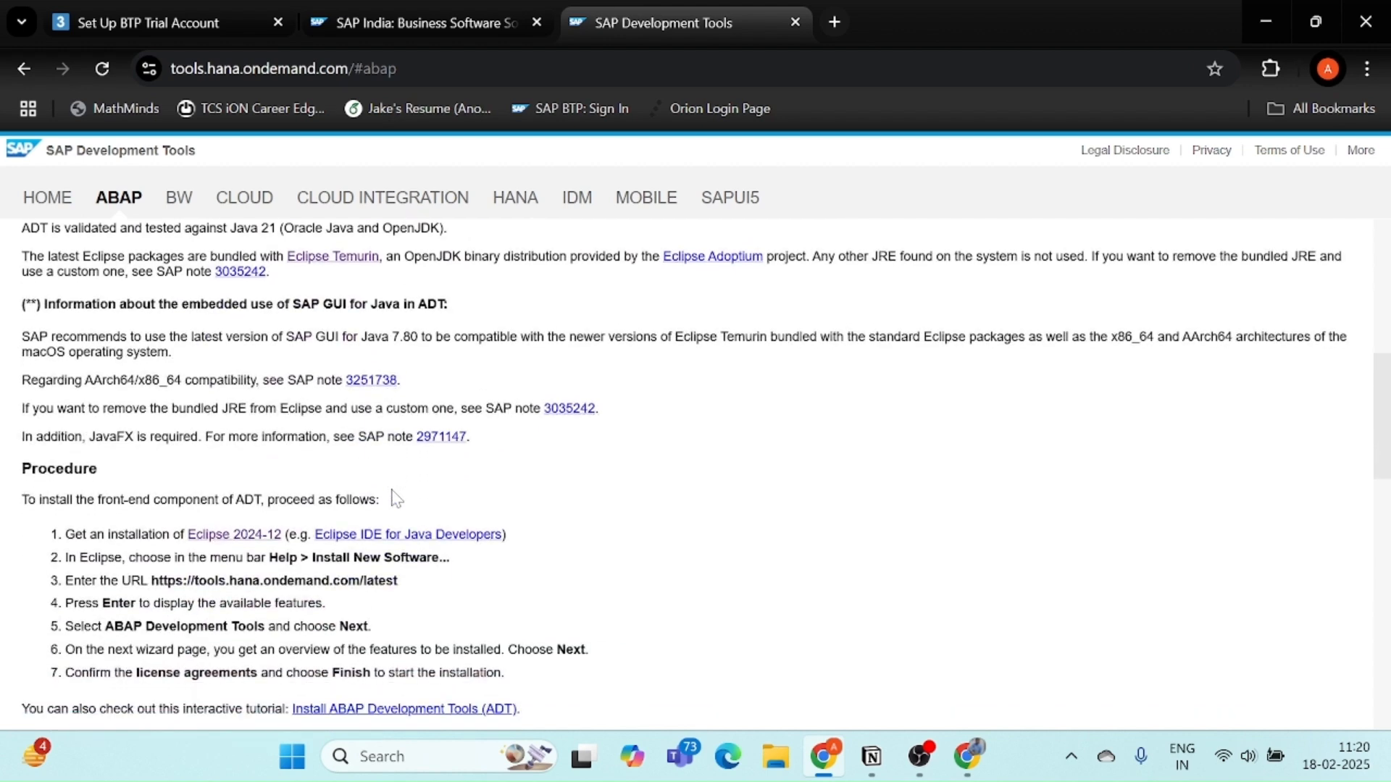
{"action": "left_click", "coordinate": [228, 538]}
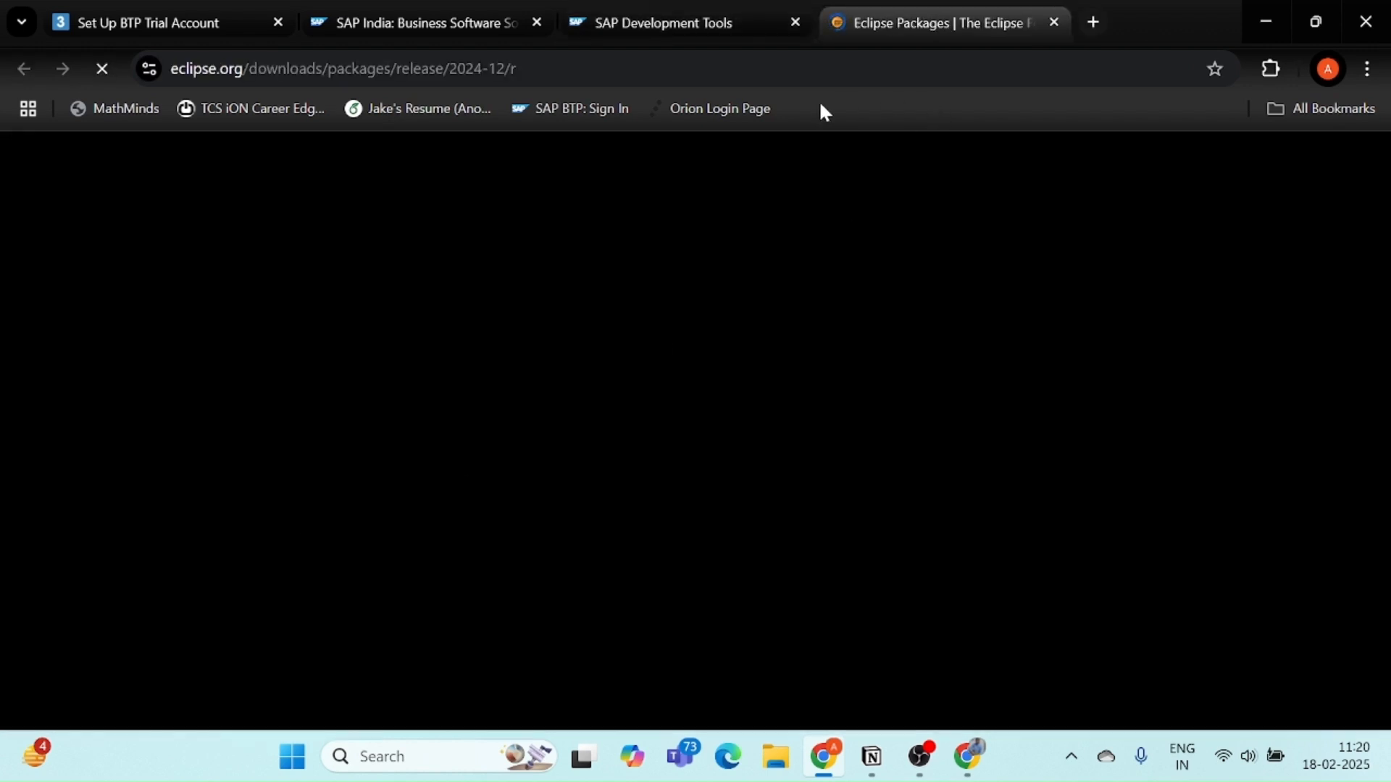
{"action": "scroll", "coordinate": [675, 421], "scroll_direction": "down", "scroll_amount": 6}
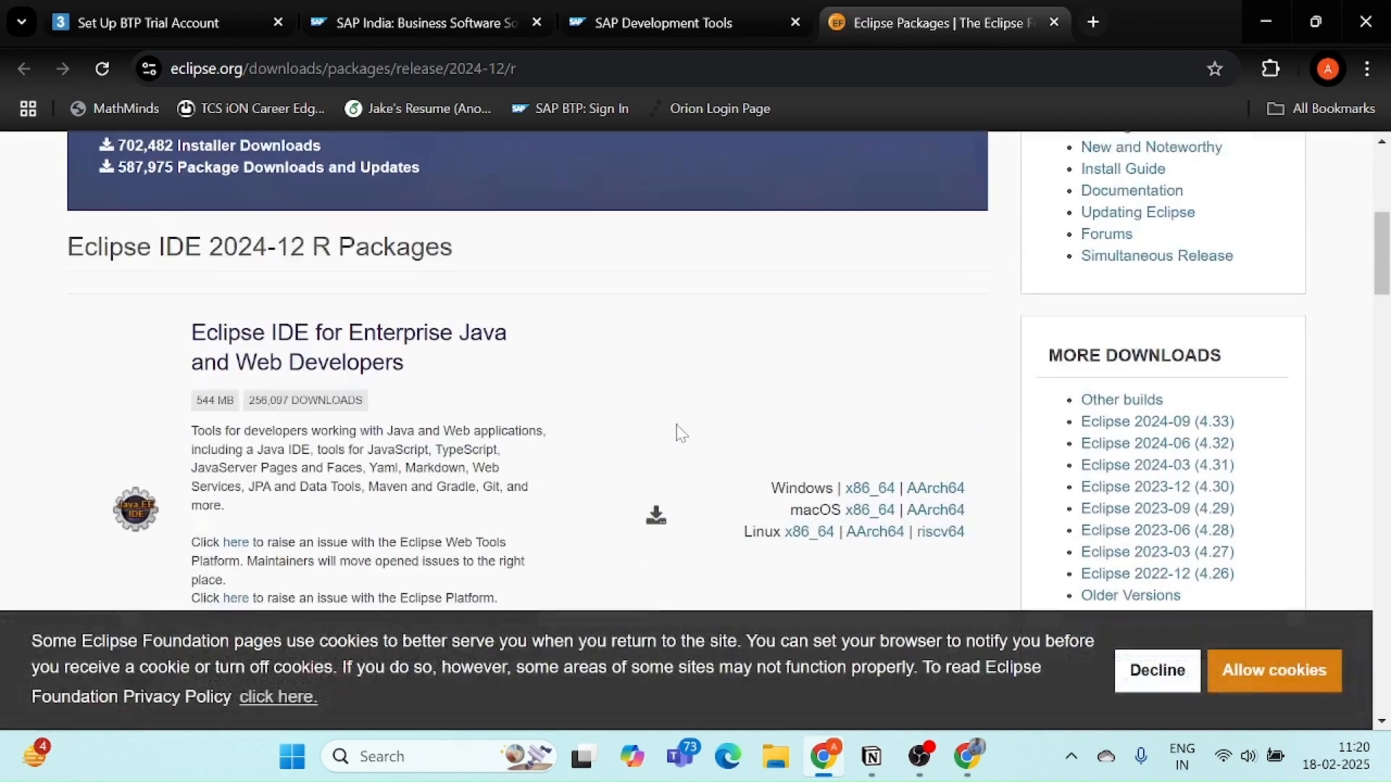
{"action": "scroll", "coordinate": [679, 432], "scroll_direction": "down", "scroll_amount": 2}
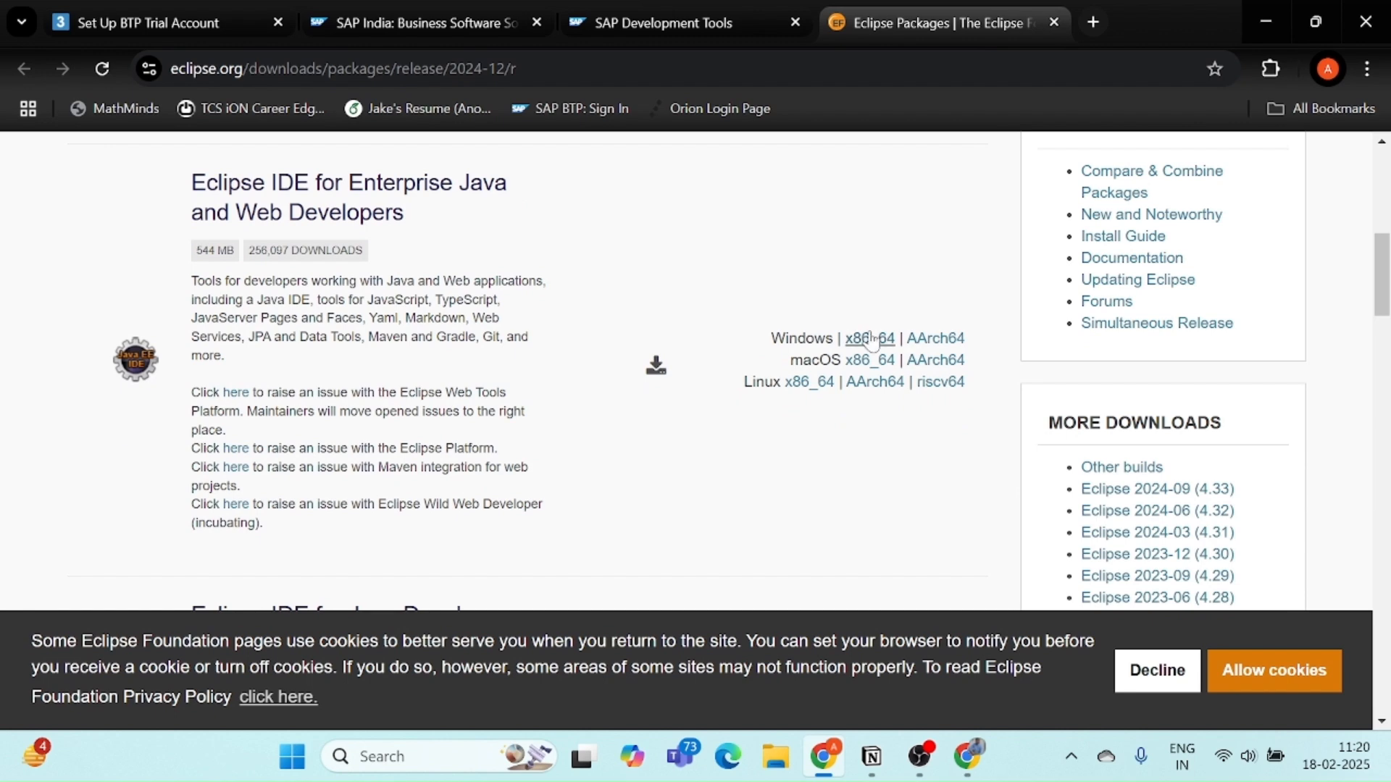
{"action": "left_click", "coordinate": [700, 10]}
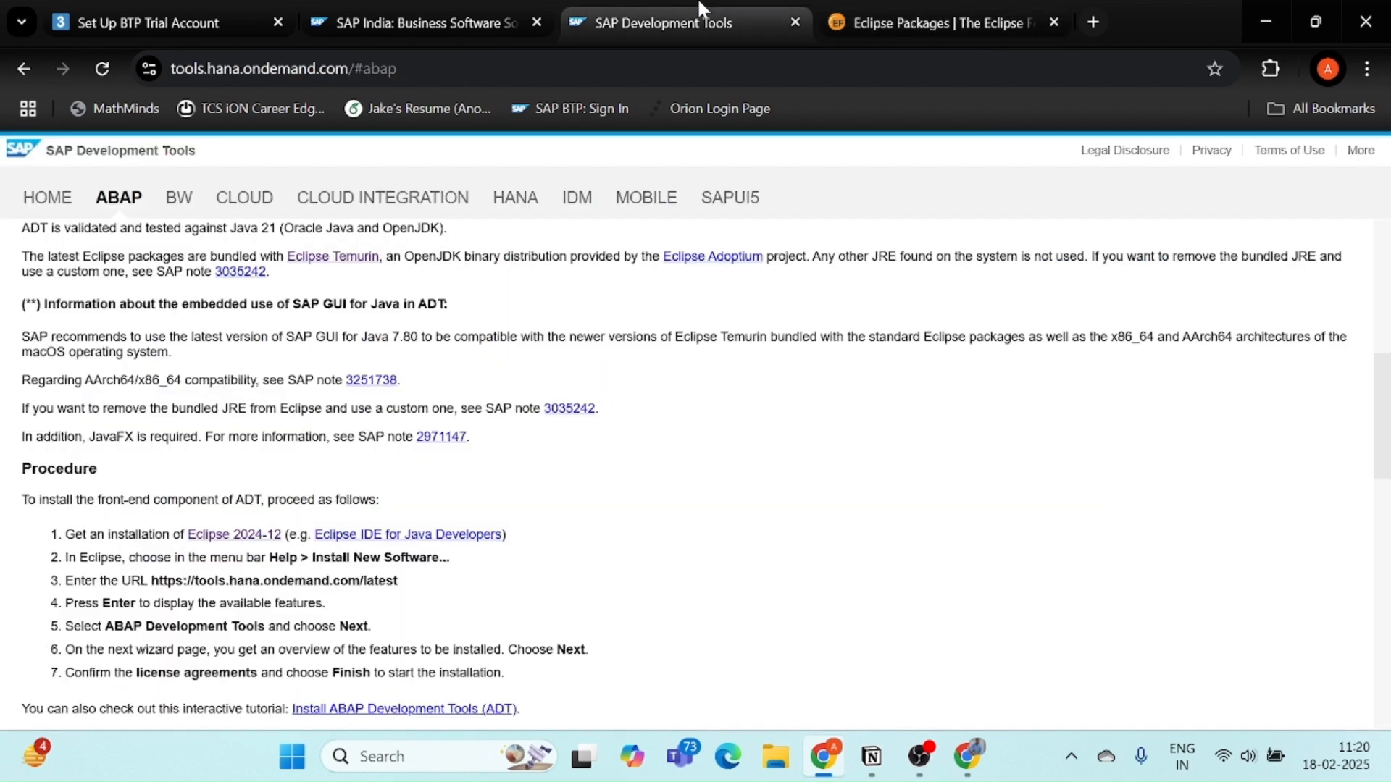
{"action": "scroll", "coordinate": [312, 485], "scroll_direction": "down", "scroll_amount": 1}
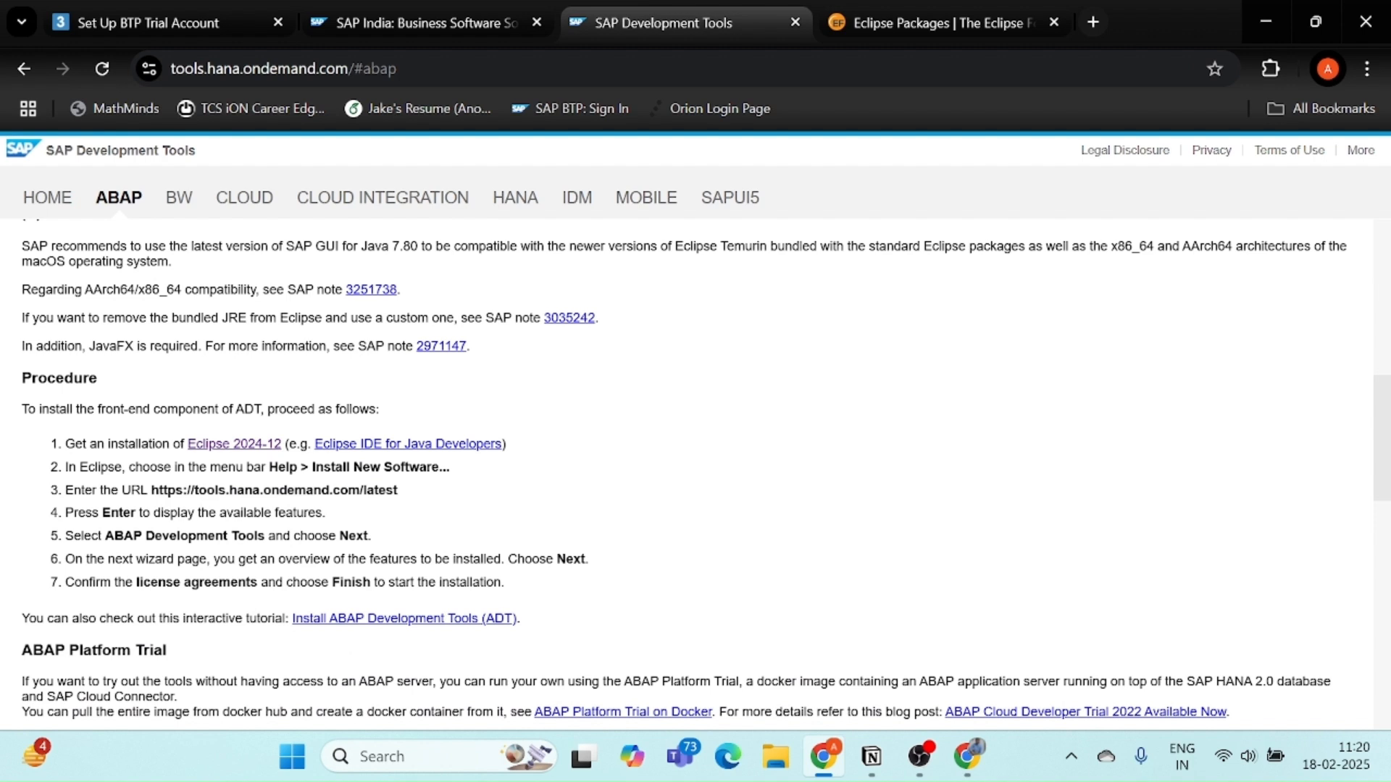
{"action": "left_click_drag", "start_coordinate": [150, 490], "coordinate": [412, 498]}
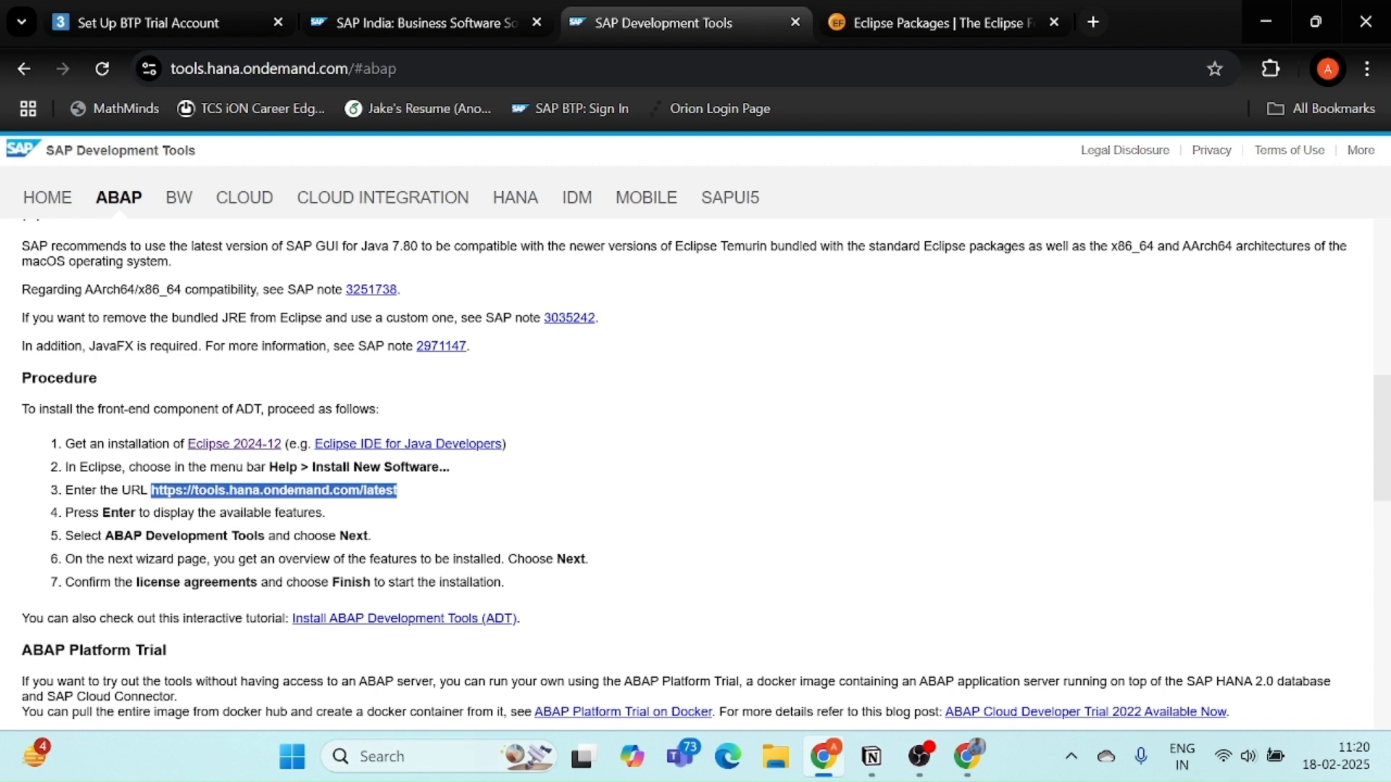
Find Run through the Windows search and use it to launch Remote Desktop Connection.
{"action": "left_click", "coordinate": [475, 756]}
{"action": "type", "text": "run"}
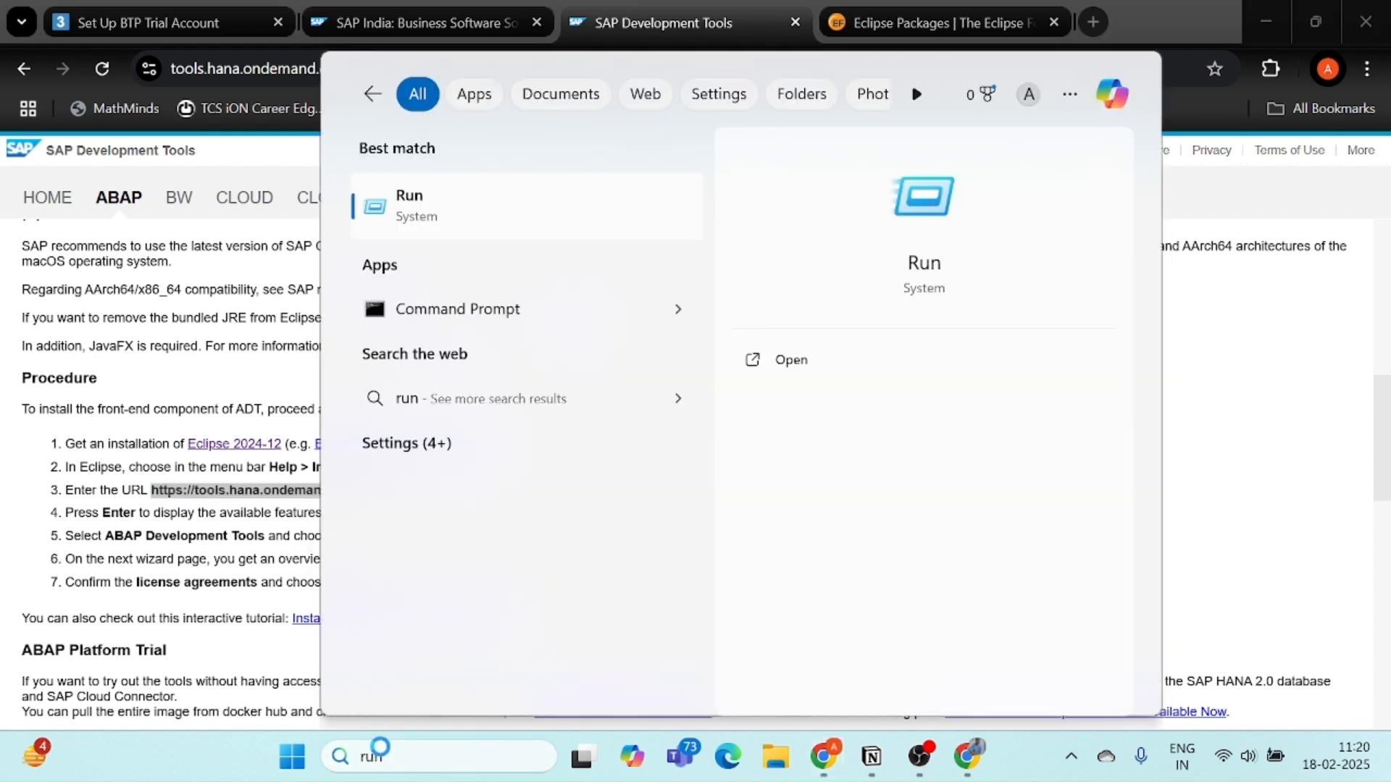
{"action": "key", "text": "Return"}
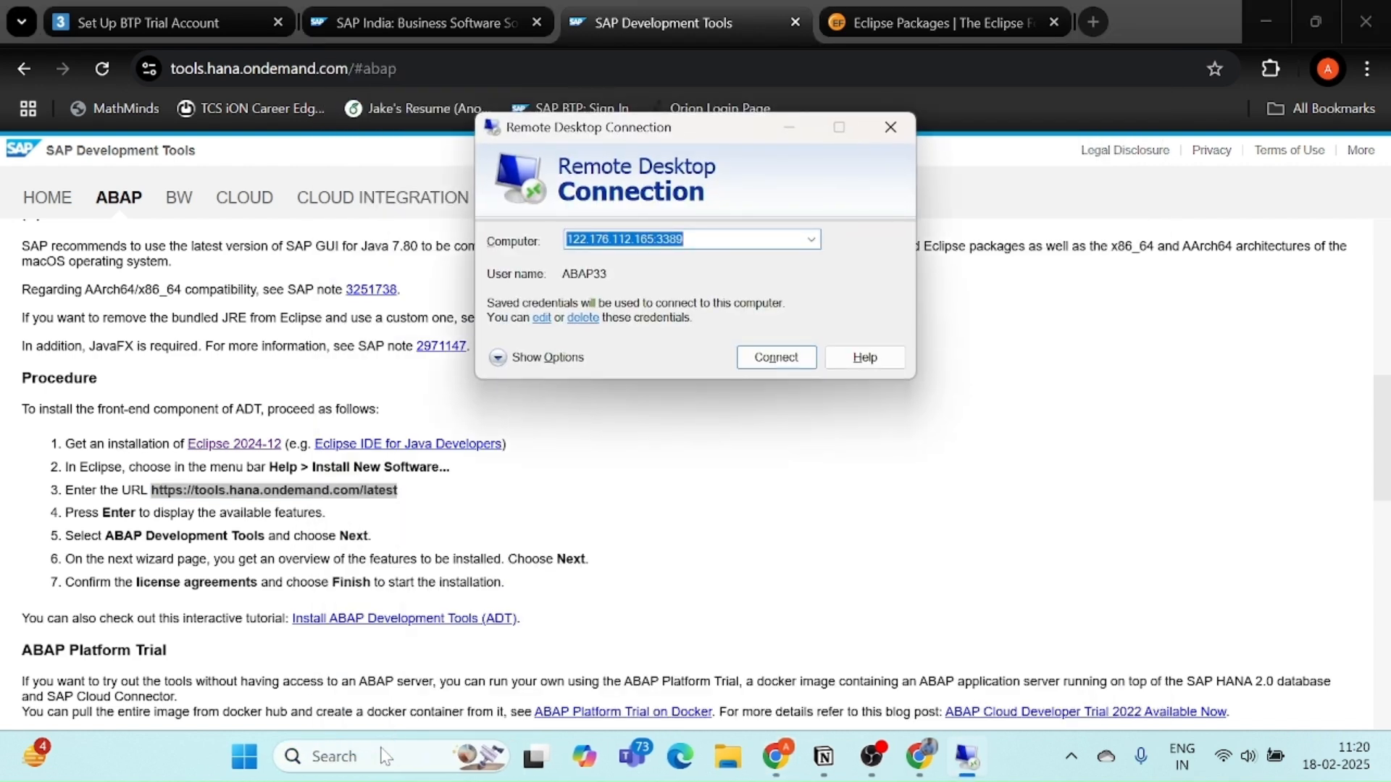